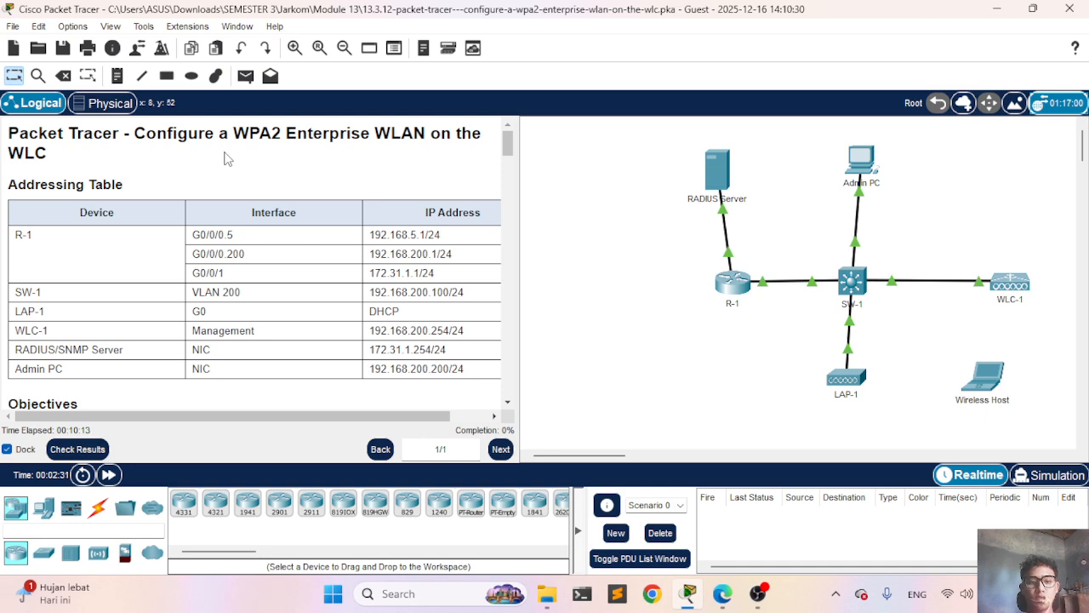
Step: Review the activity's completion percentage and itemized assessment results, then close them
scroll(226, 158, down, 6)
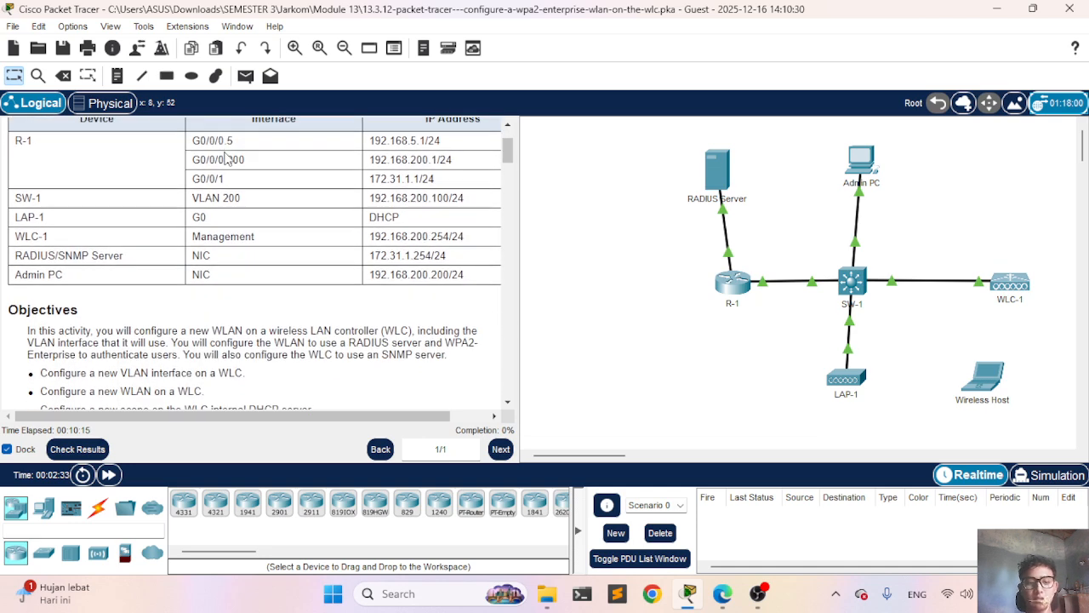
scroll(225, 158, down, 8)
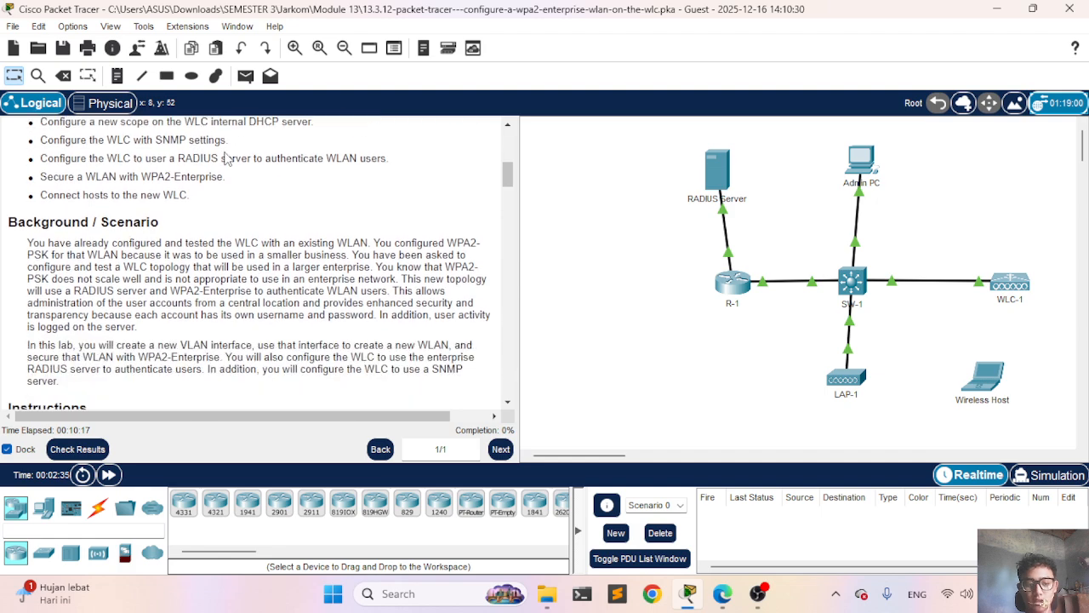
scroll(226, 158, down, 3)
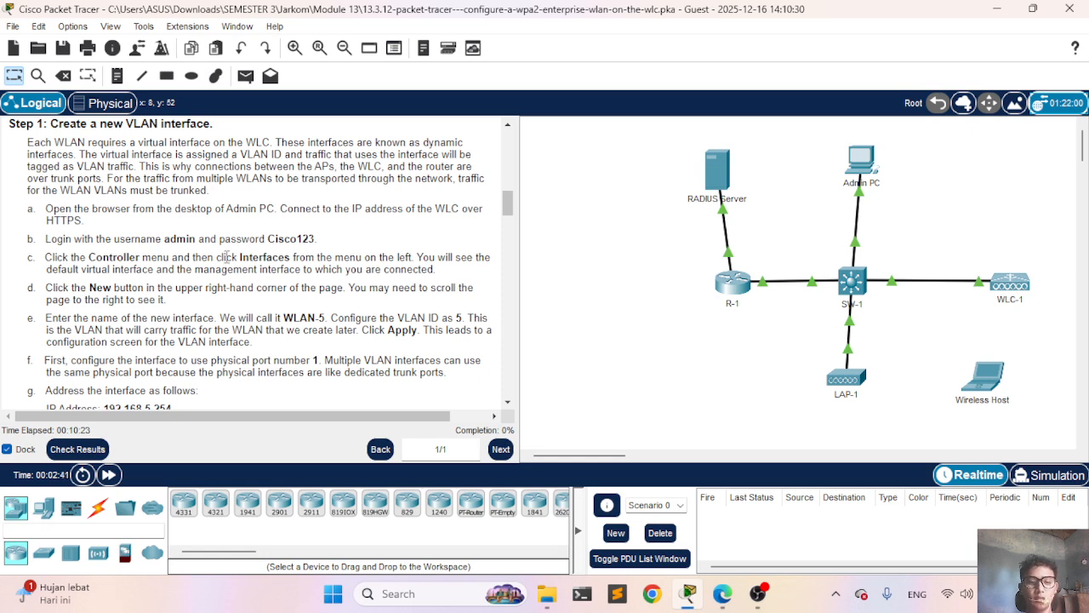
scroll(228, 257, down, 3)
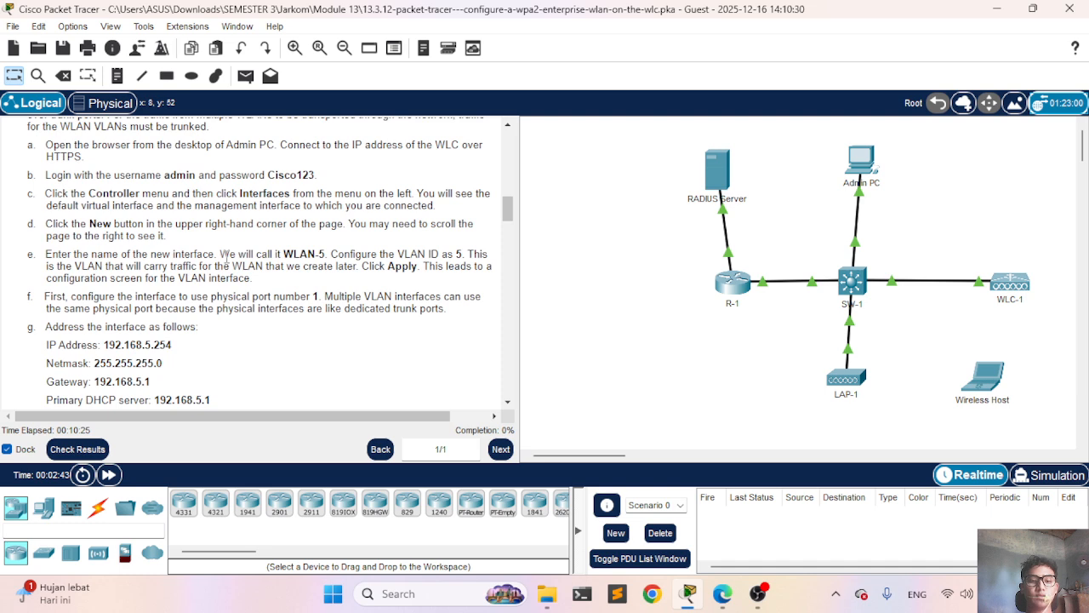
scroll(225, 258, down, 5)
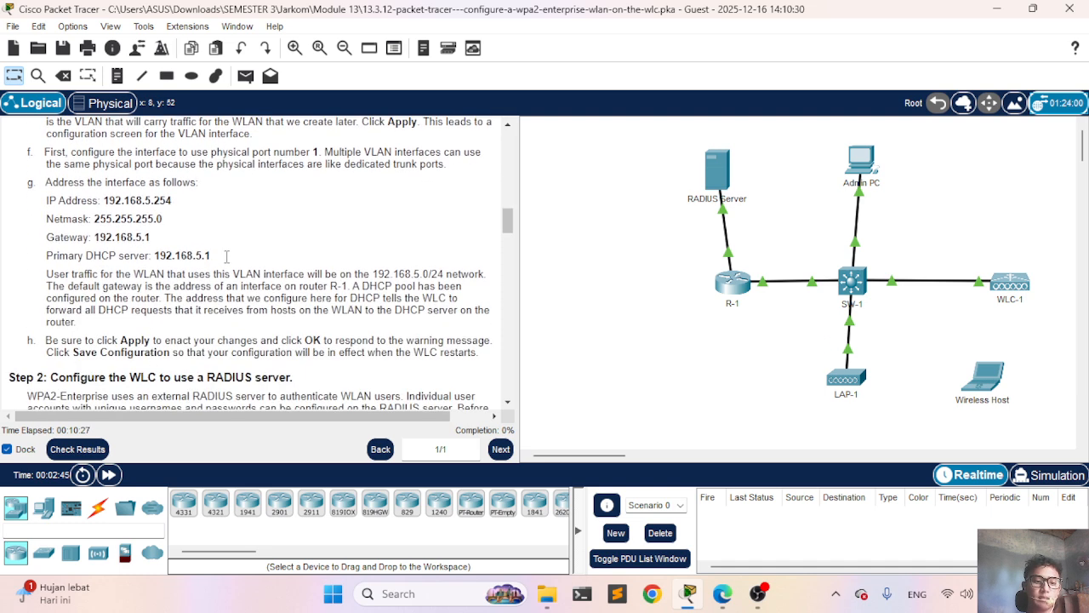
scroll(225, 258, down, 5)
scroll(228, 257, up, 15)
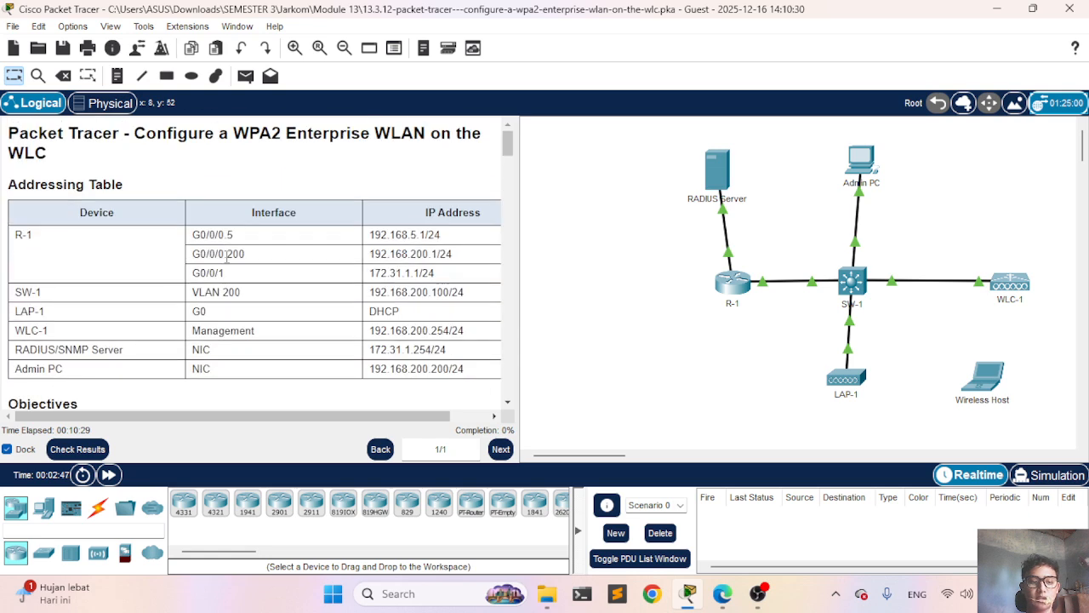
scroll(227, 257, down, 6)
scroll(227, 255, up, 3)
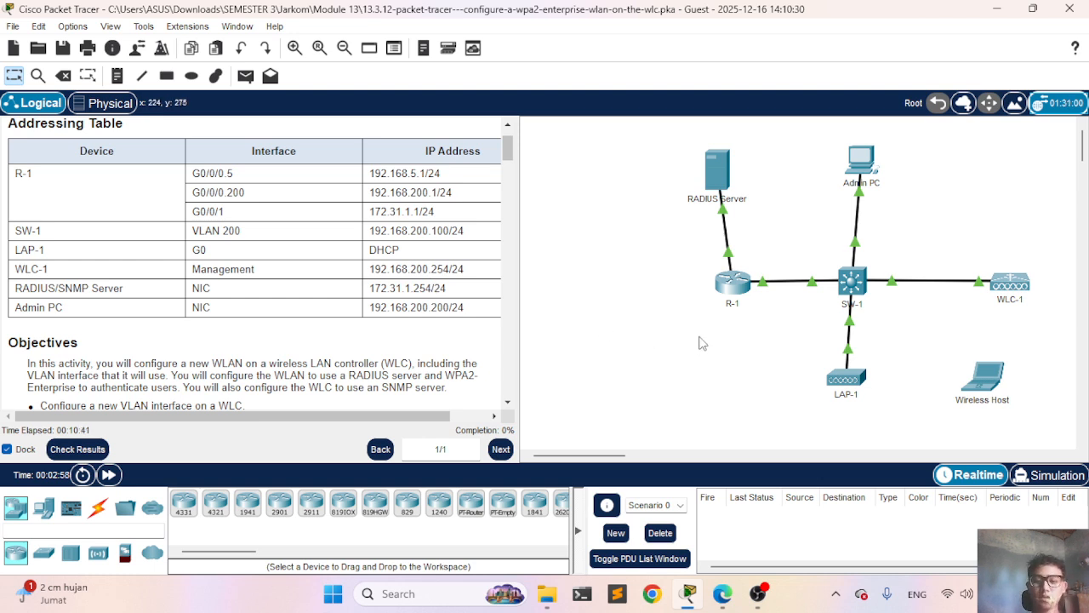
click(103, 447)
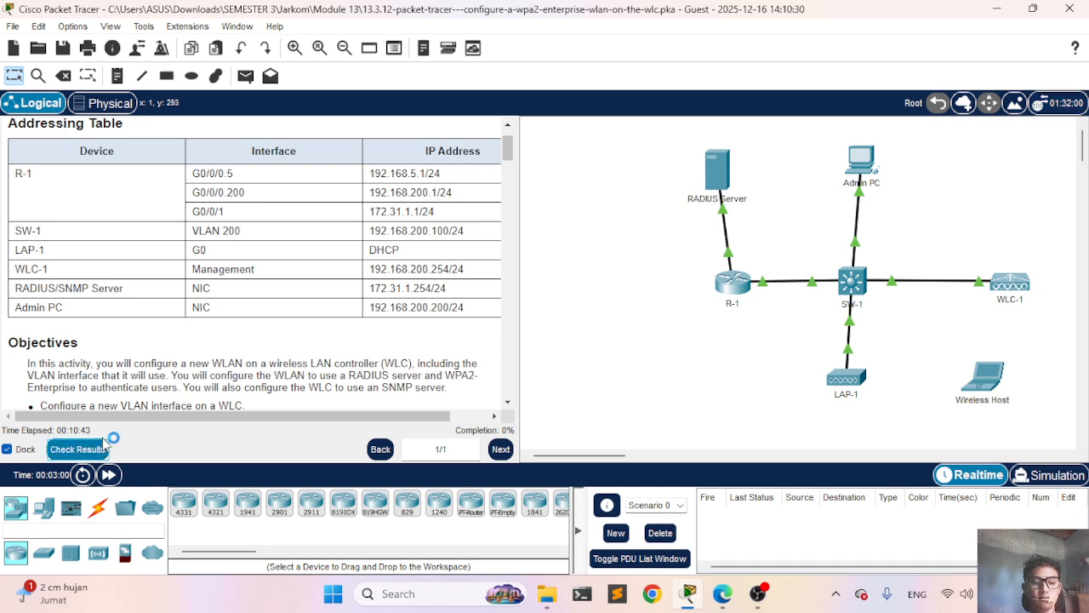
click(146, 115)
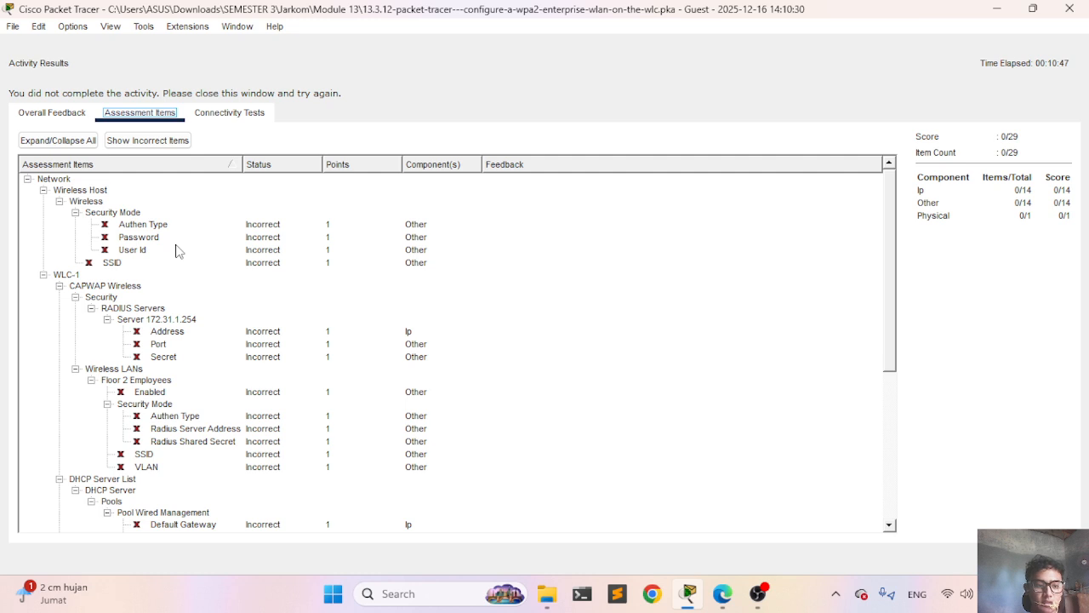
scroll(122, 243, down, 6)
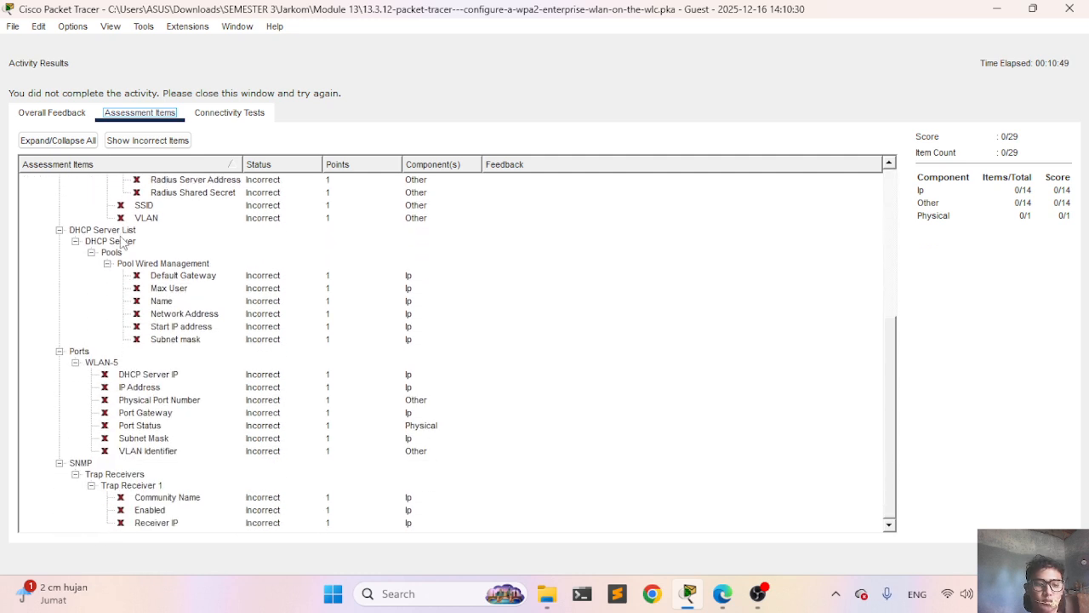
scroll(122, 242, up, 6)
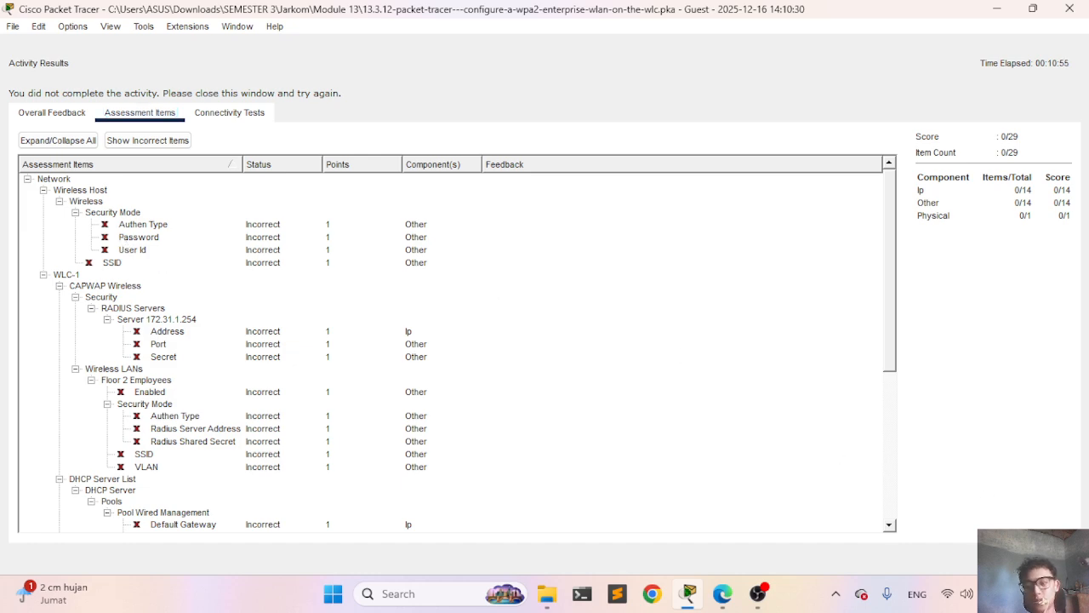
key(Escape)
Step: Launch the web browser on the Admin PC
scroll(327, 334, right, 1)
scroll(327, 334, down, 2)
scroll(327, 335, left, 1)
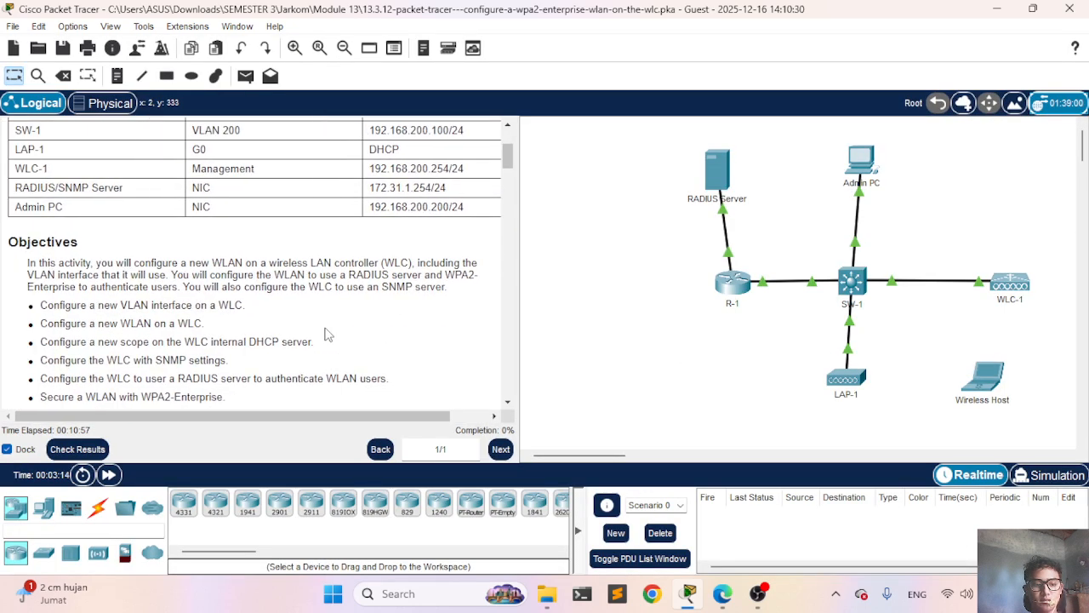
scroll(327, 335, down, 5)
scroll(327, 335, down, 3)
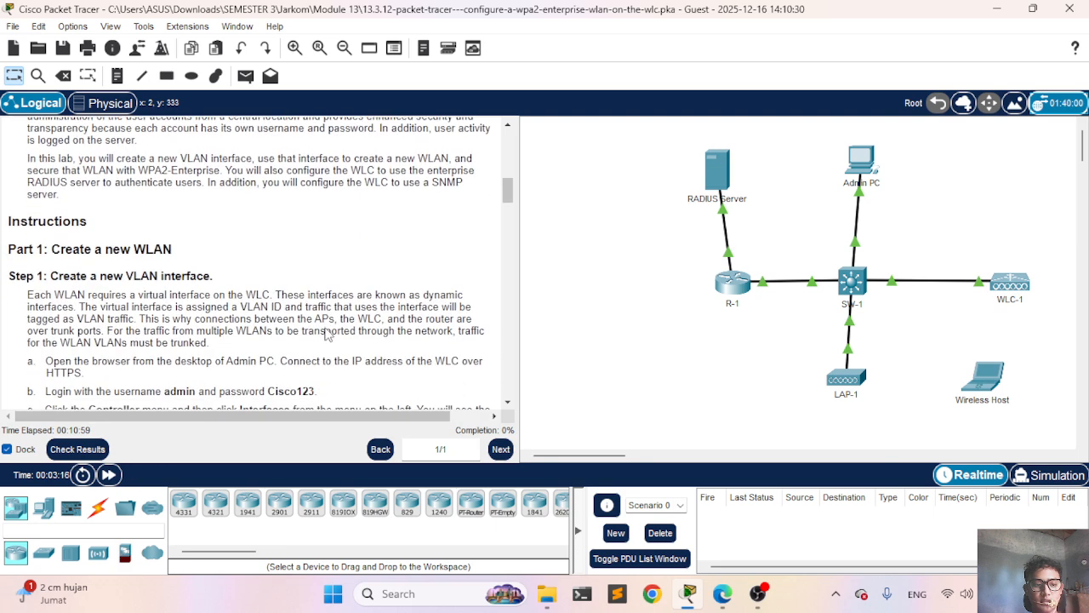
scroll(327, 335, down, 1)
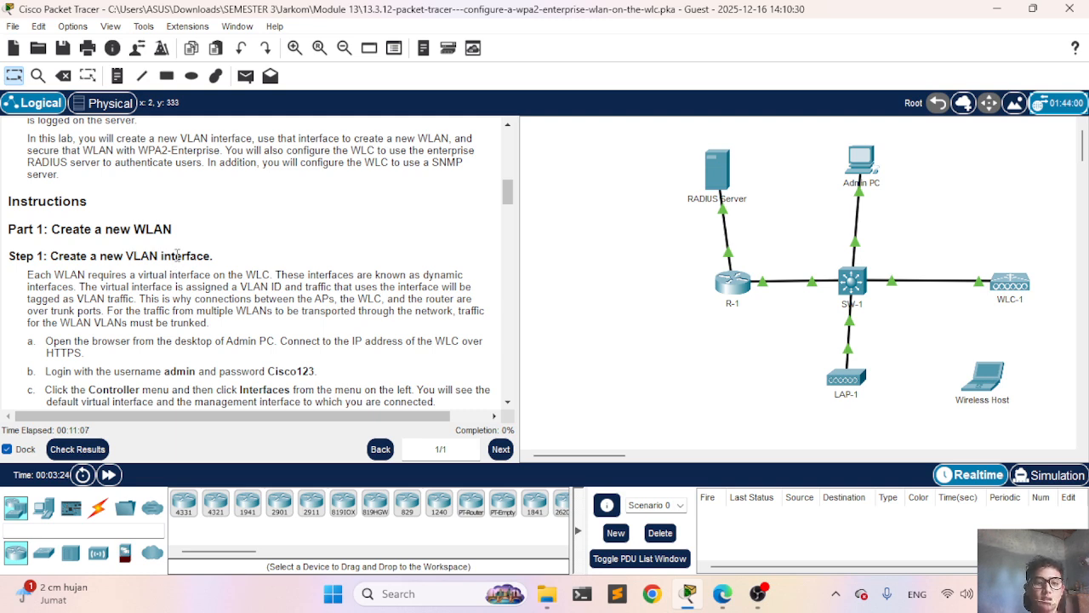
scroll(75, 302, down, 2)
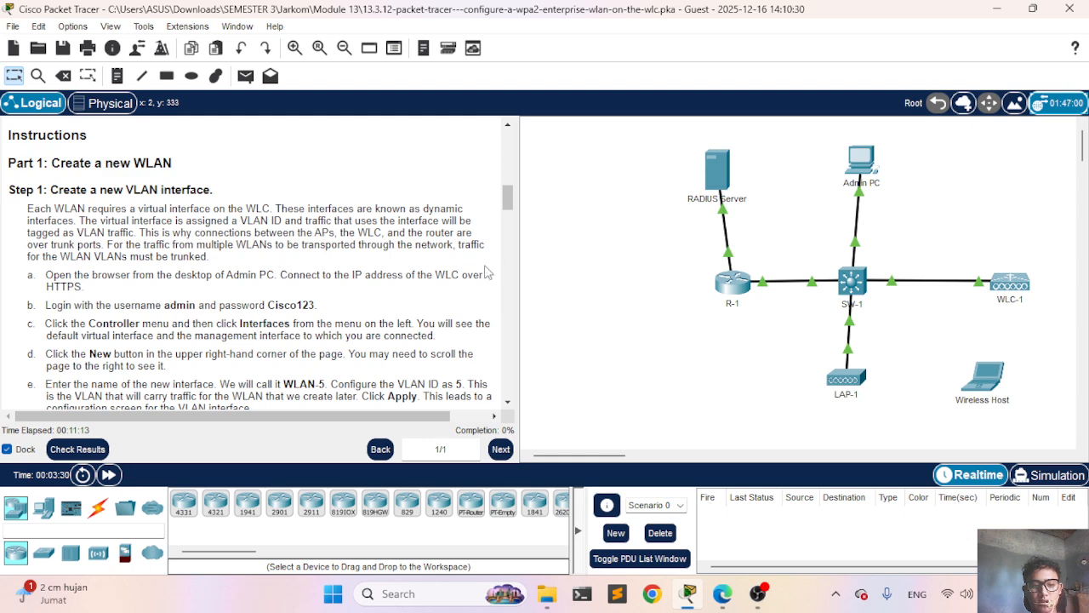
click(862, 162)
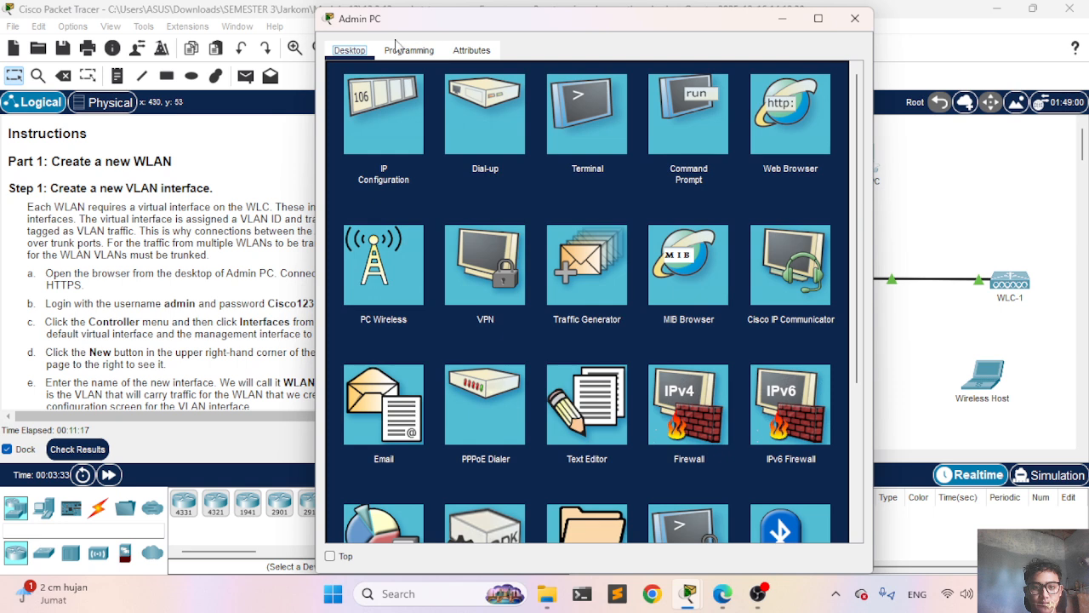
click(772, 119)
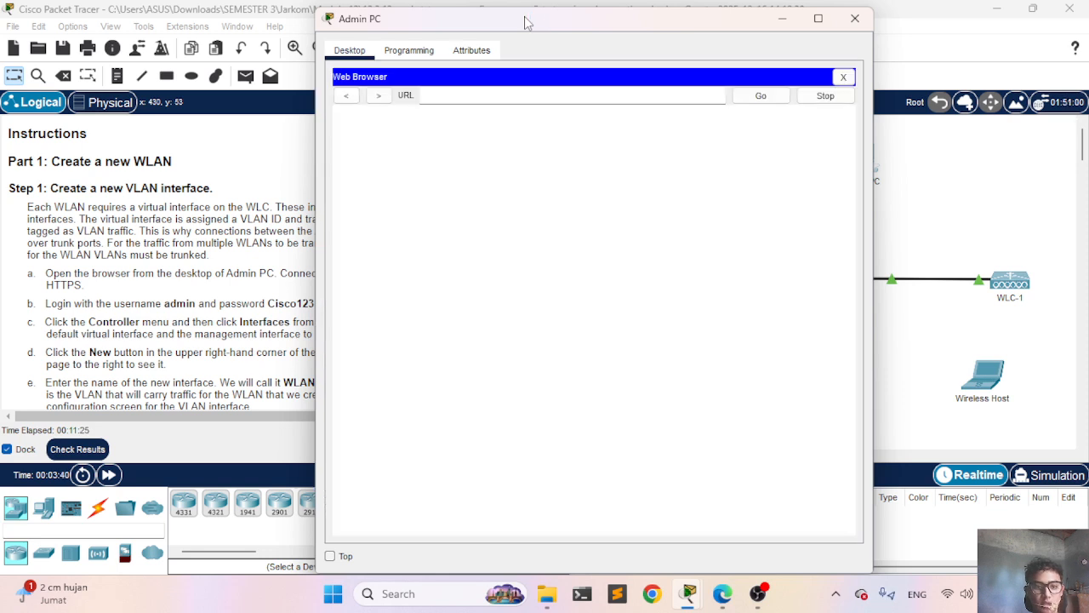
drag(527, 20, 713, 49)
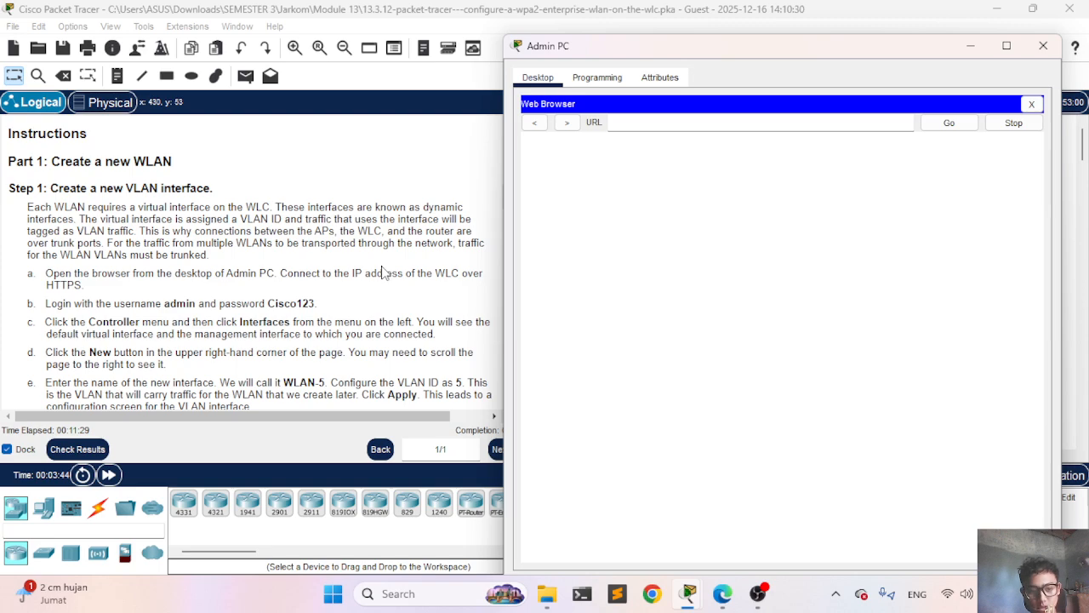
scroll(382, 272, up, 2)
scroll(382, 273, up, 5)
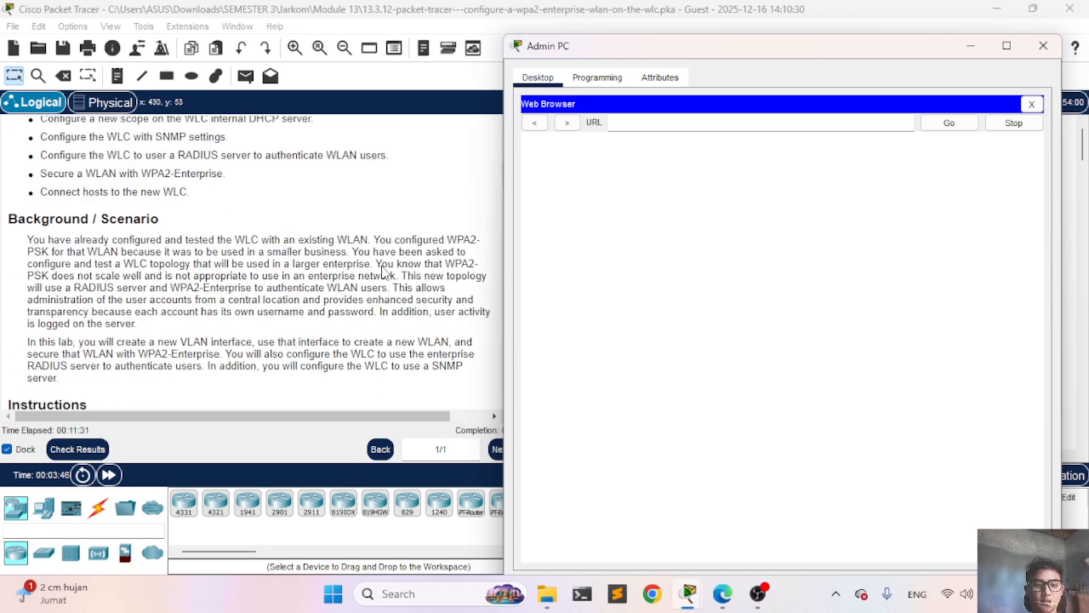
scroll(382, 272, down, 4)
scroll(382, 272, up, 8)
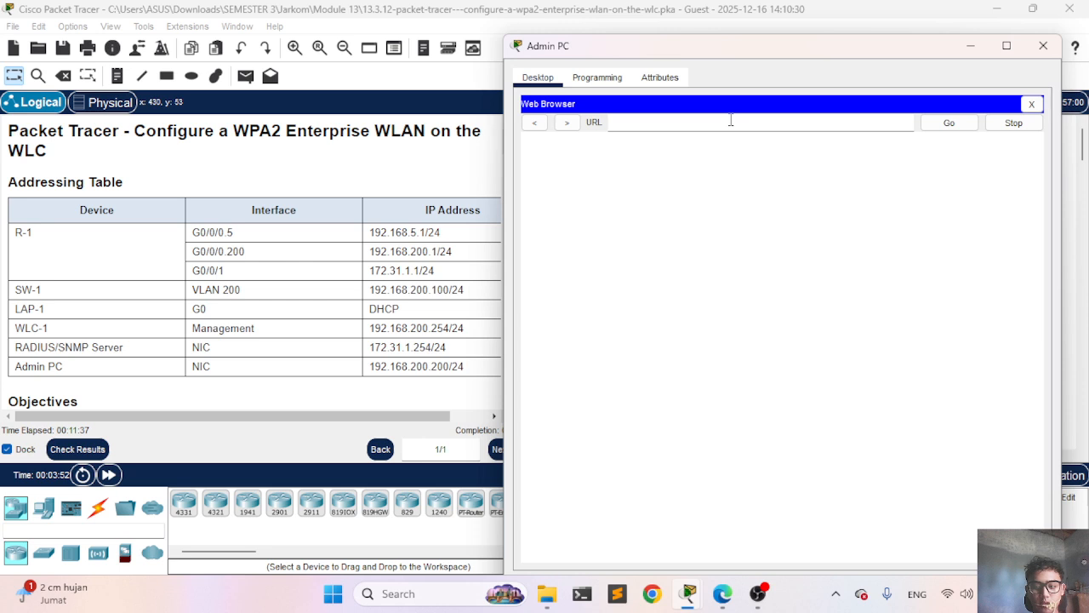
text(192)
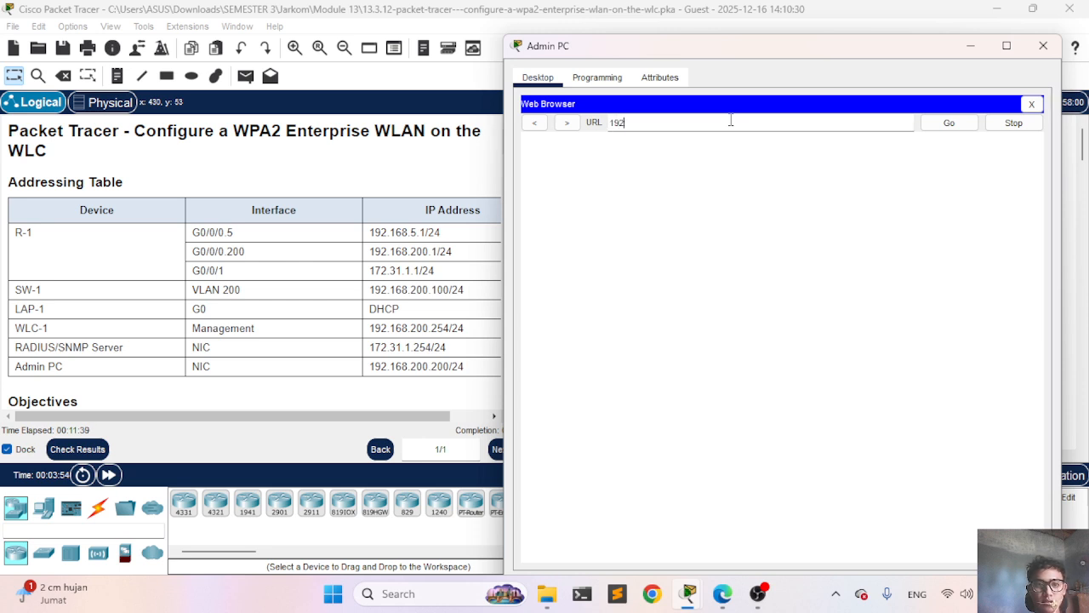
text(.168)
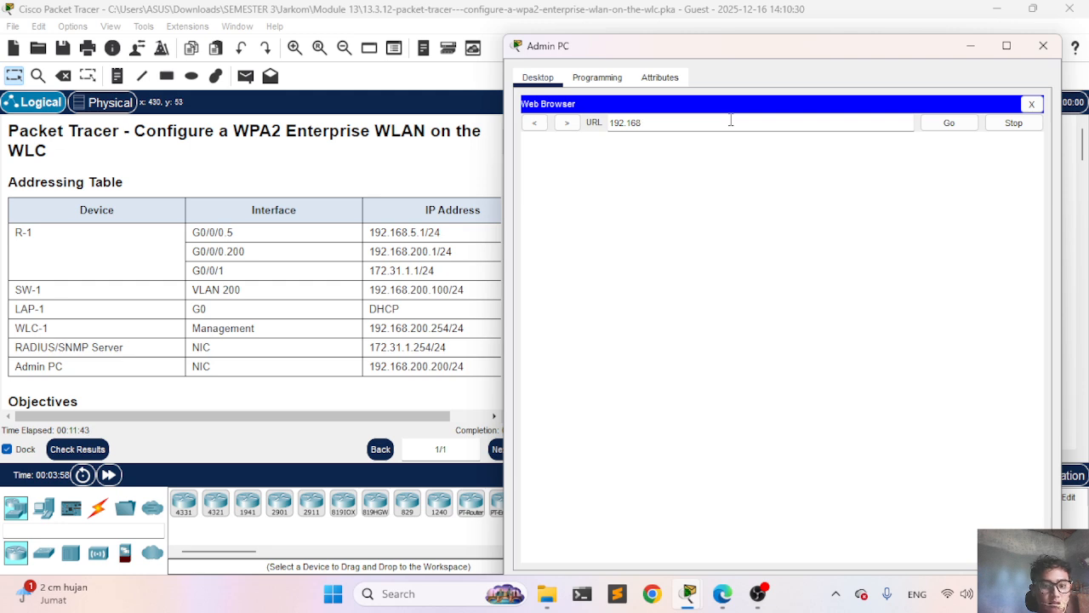
text(.200.)
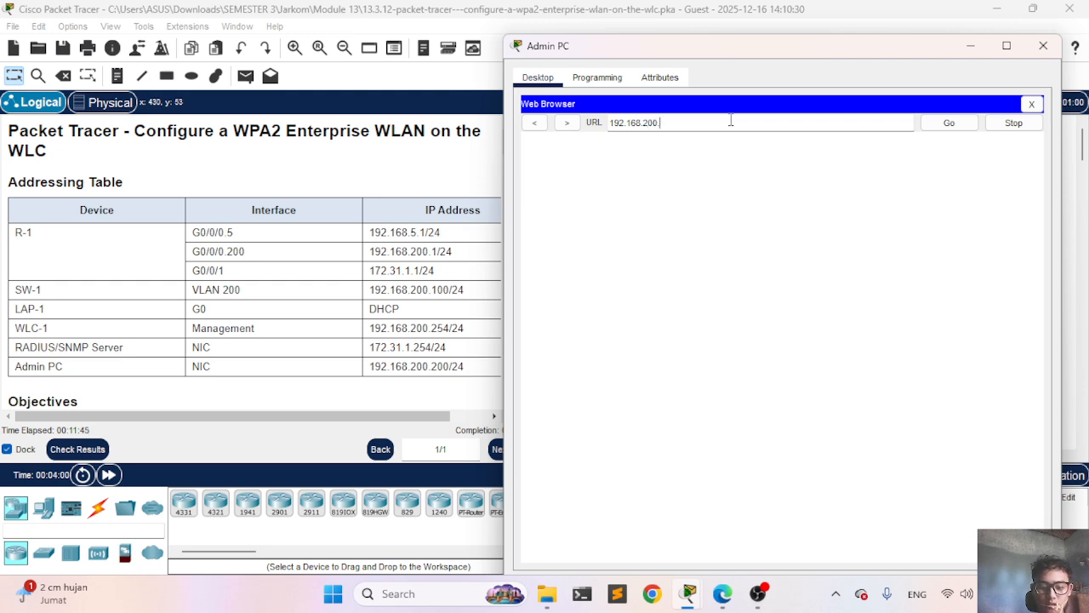
text(254)
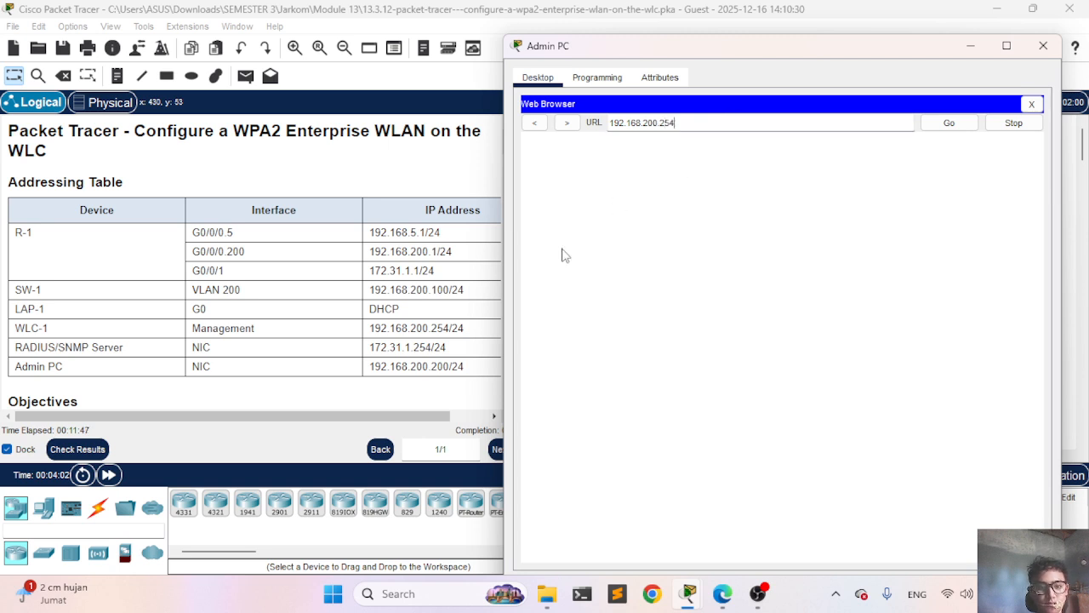
click(958, 123)
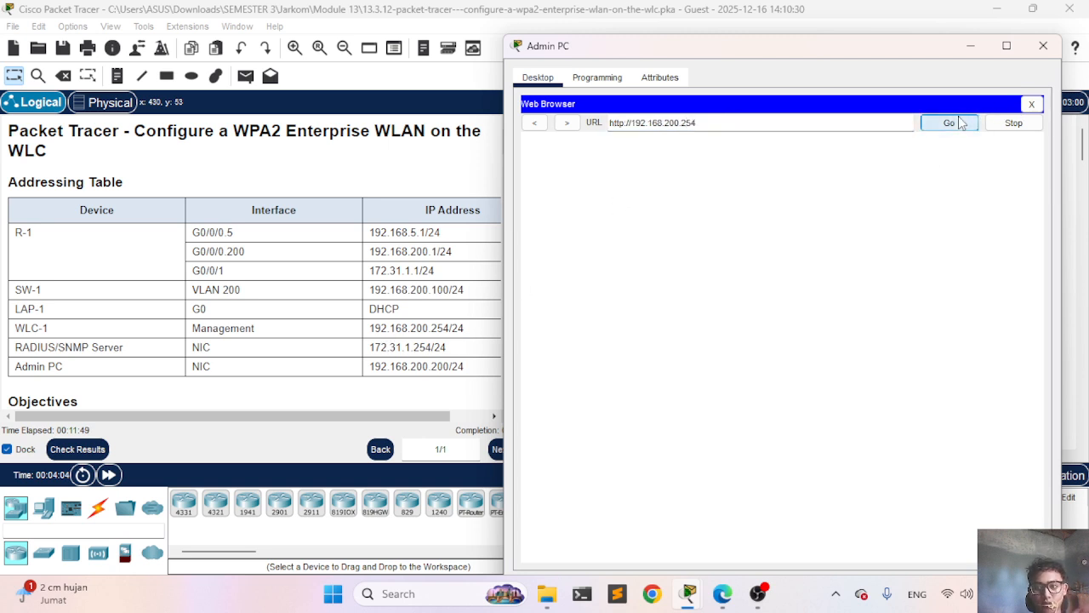
click(624, 125)
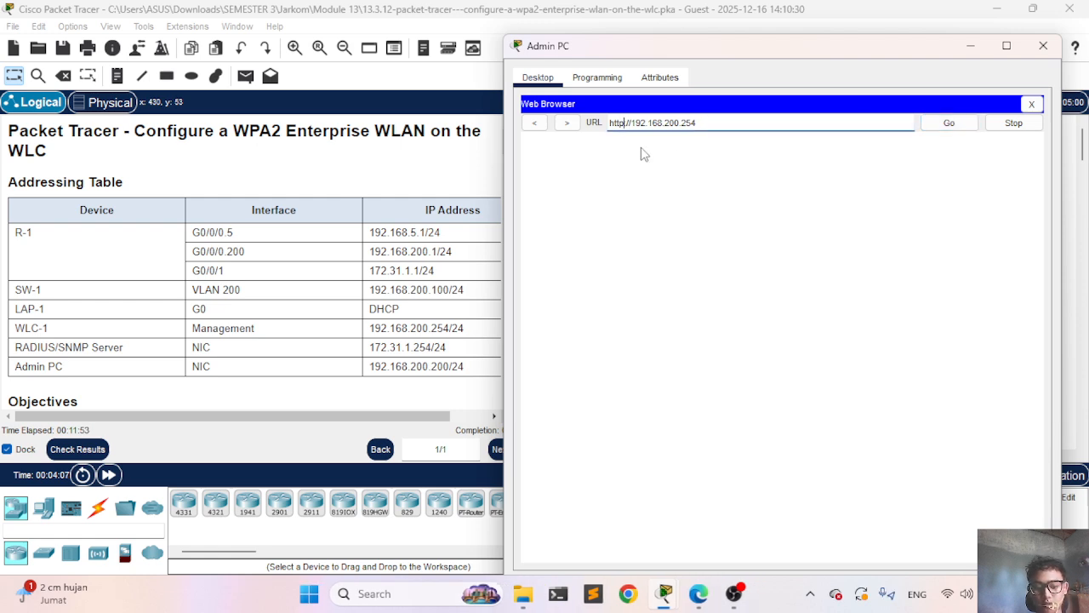
text(s)
key(Return)
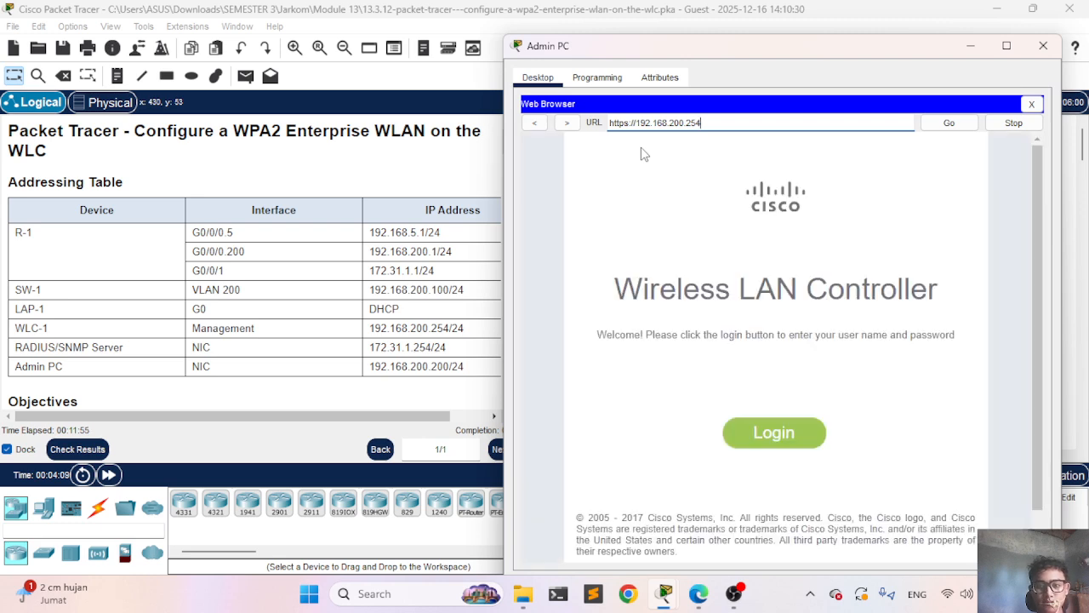
Step: Try signing in to the WLC as admin and dismiss the invalid login error
scroll(294, 296, down, 10)
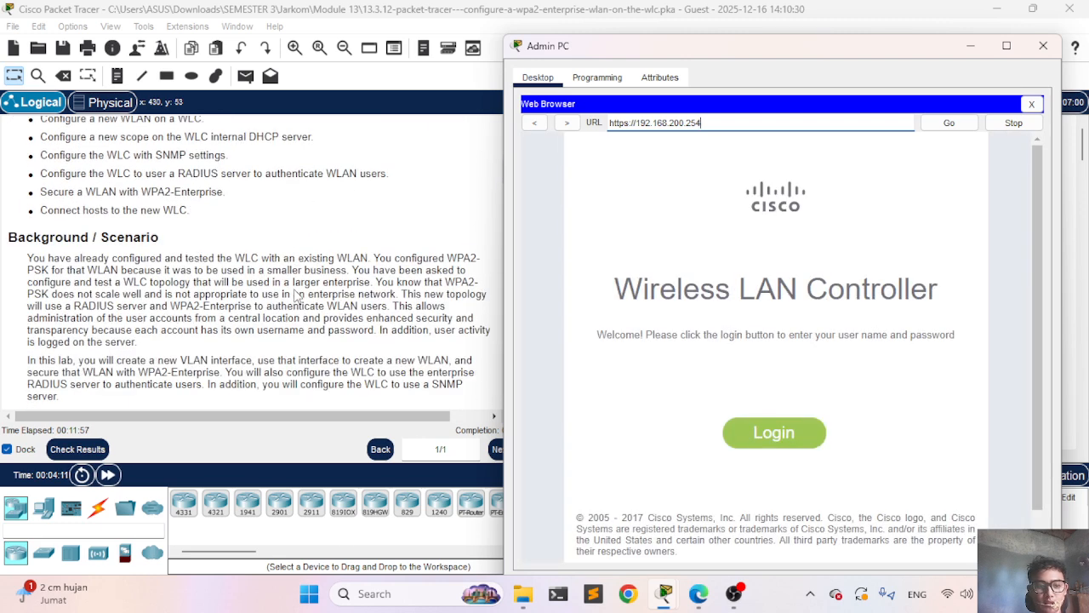
scroll(294, 297, down, 5)
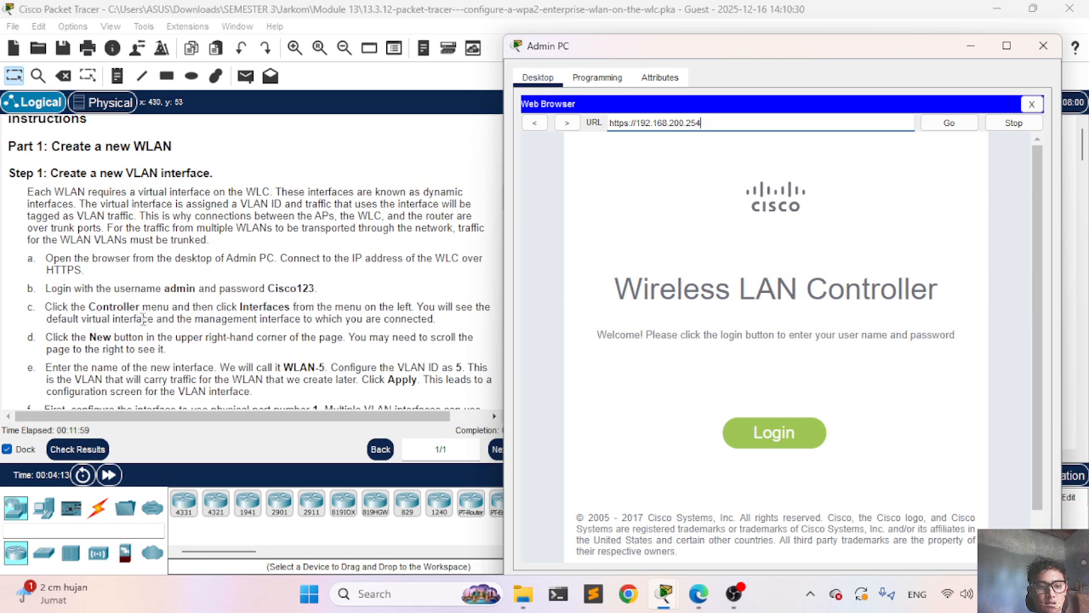
click(746, 434)
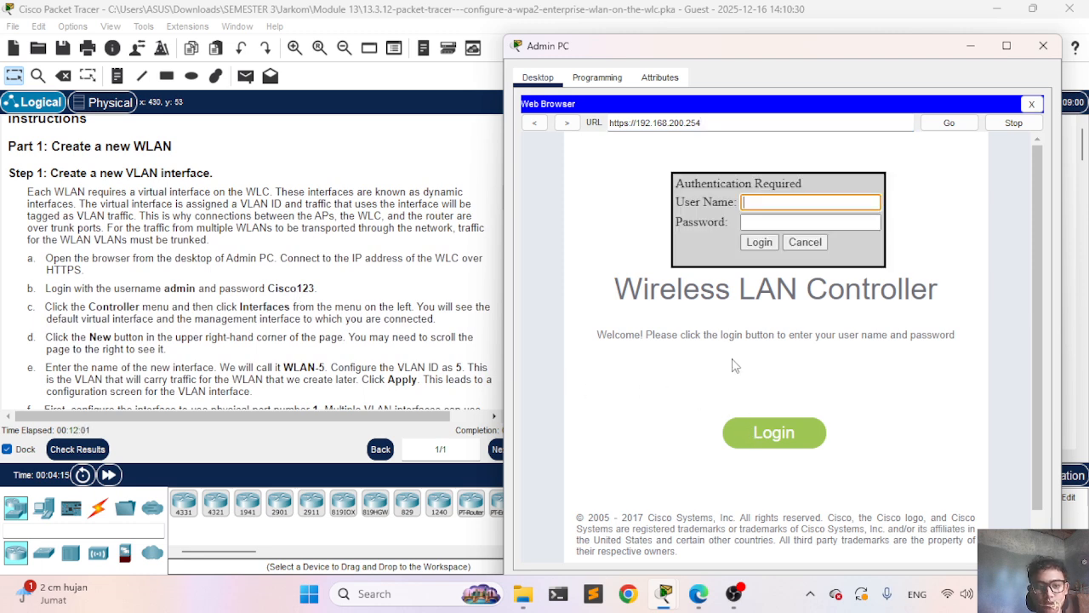
text(admin)
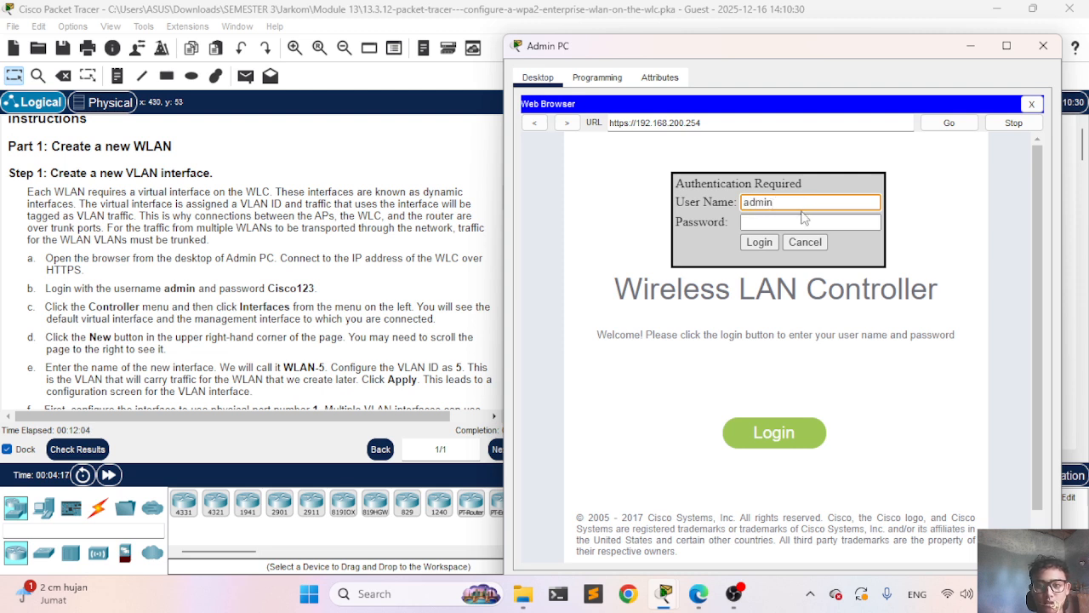
click(795, 223)
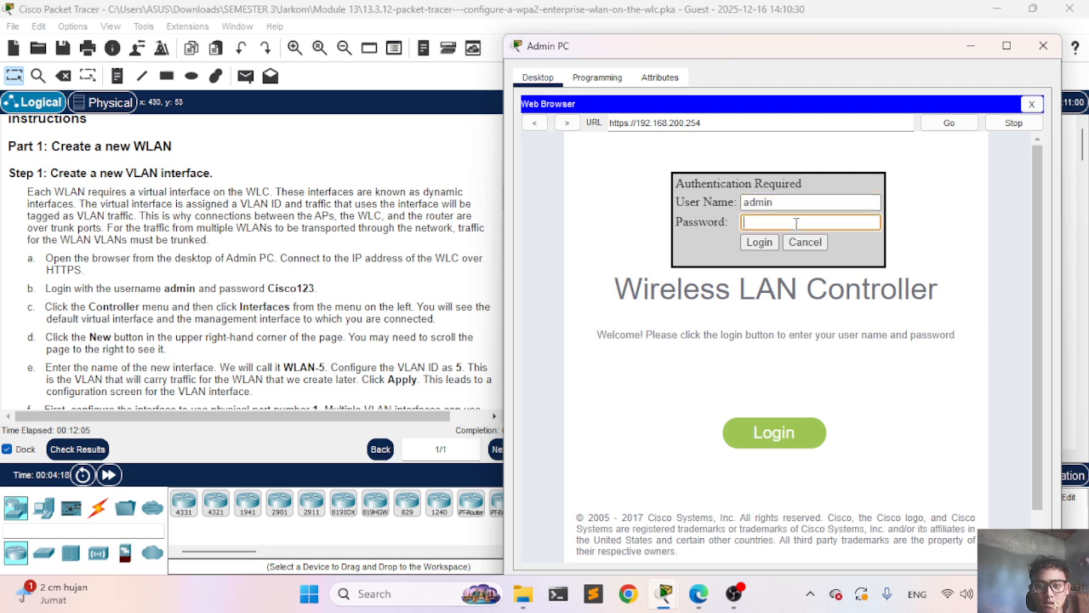
text(Cisco123)
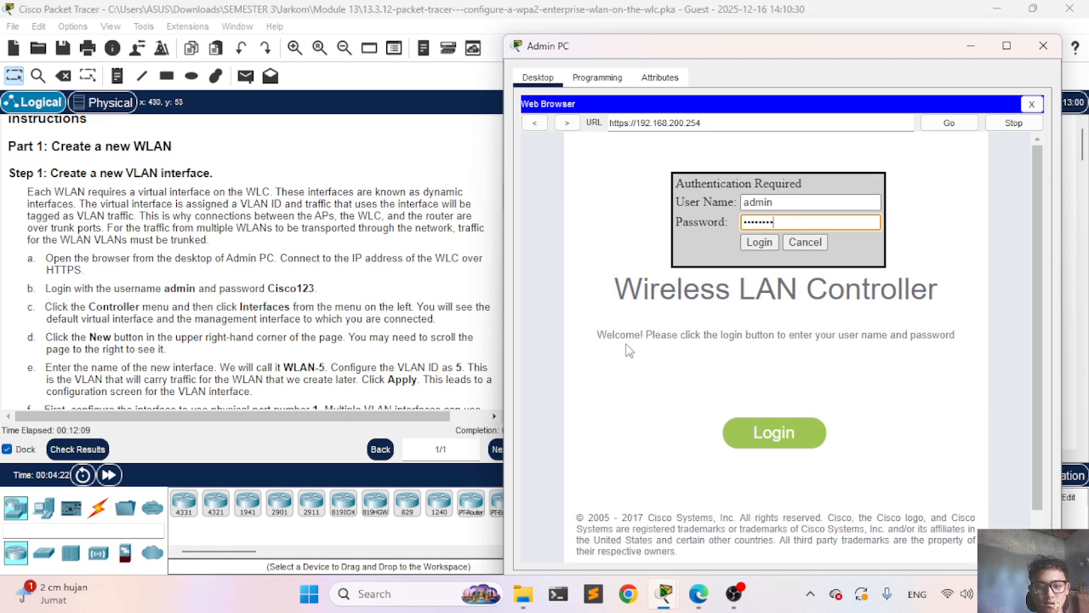
click(766, 435)
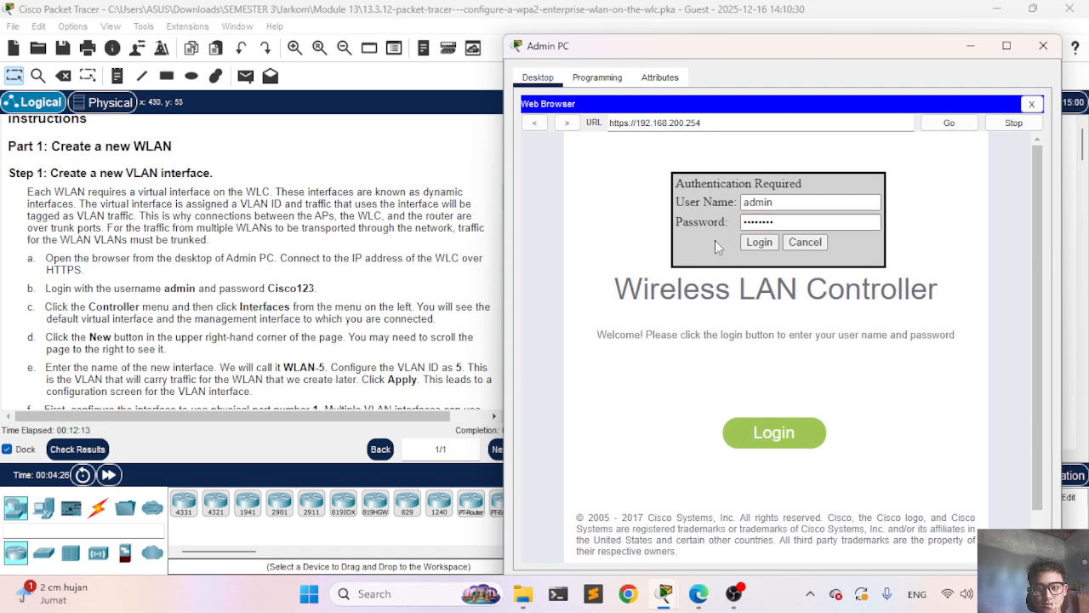
scroll(355, 311, down, 1)
scroll(354, 311, down, 1)
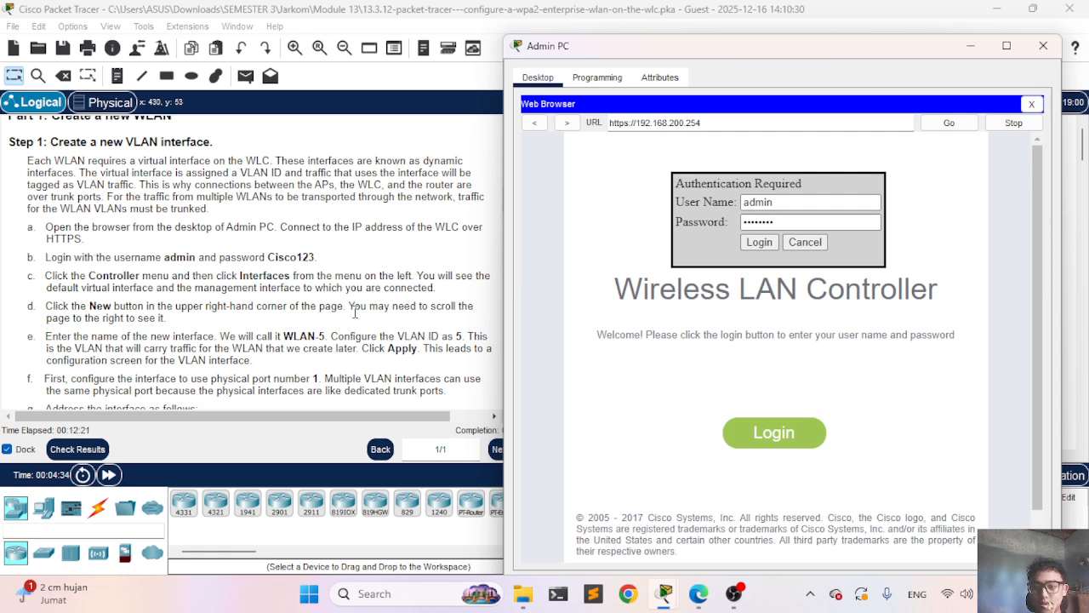
click(765, 245)
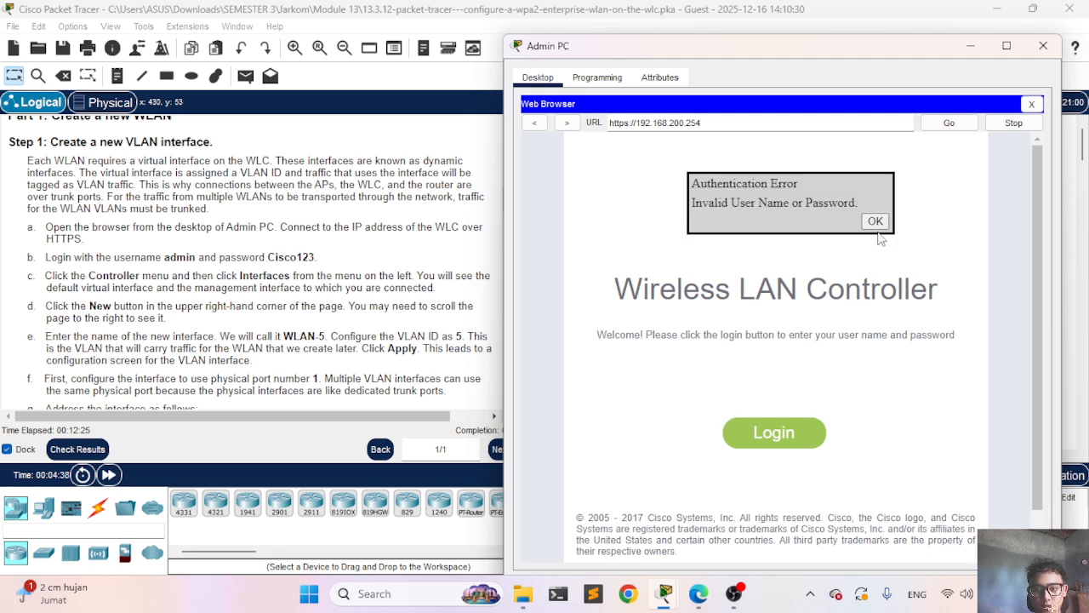
click(876, 223)
Step: Sign in again with the admin username and a re-entered password
click(774, 432)
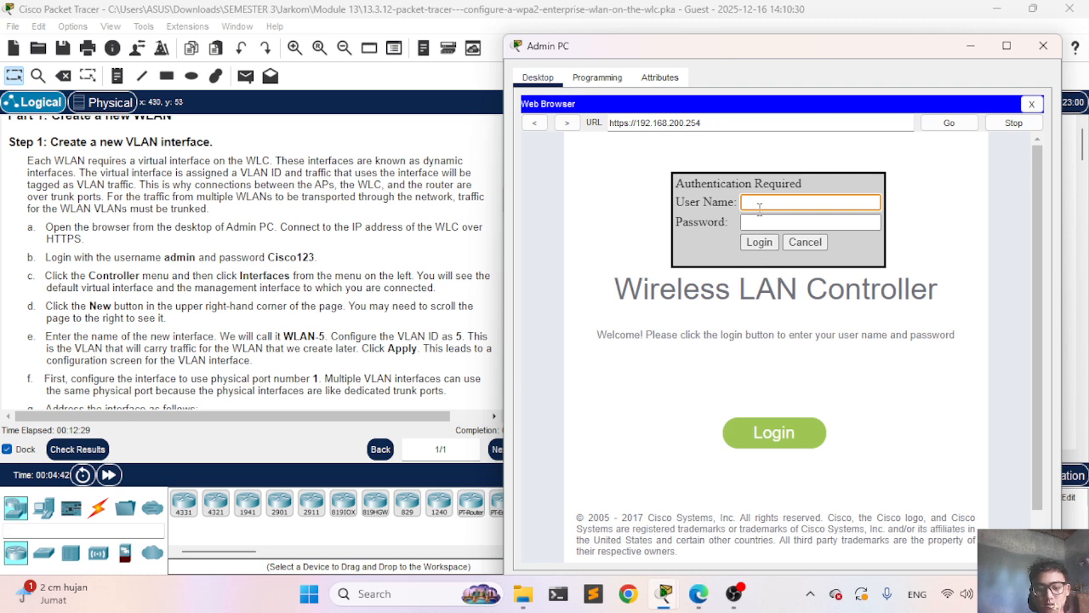
text(admin)
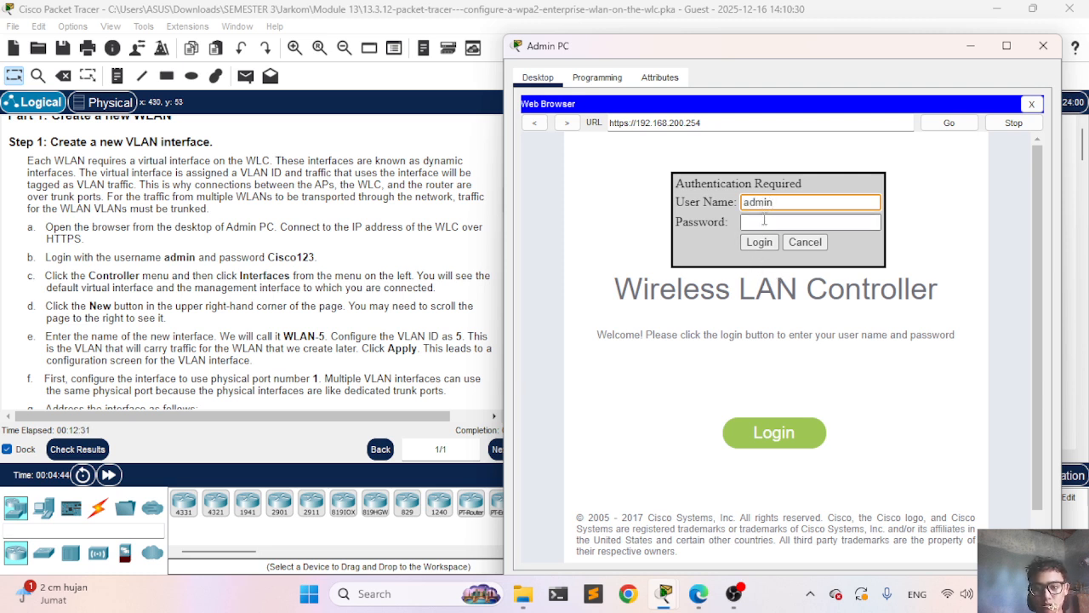
click(764, 221)
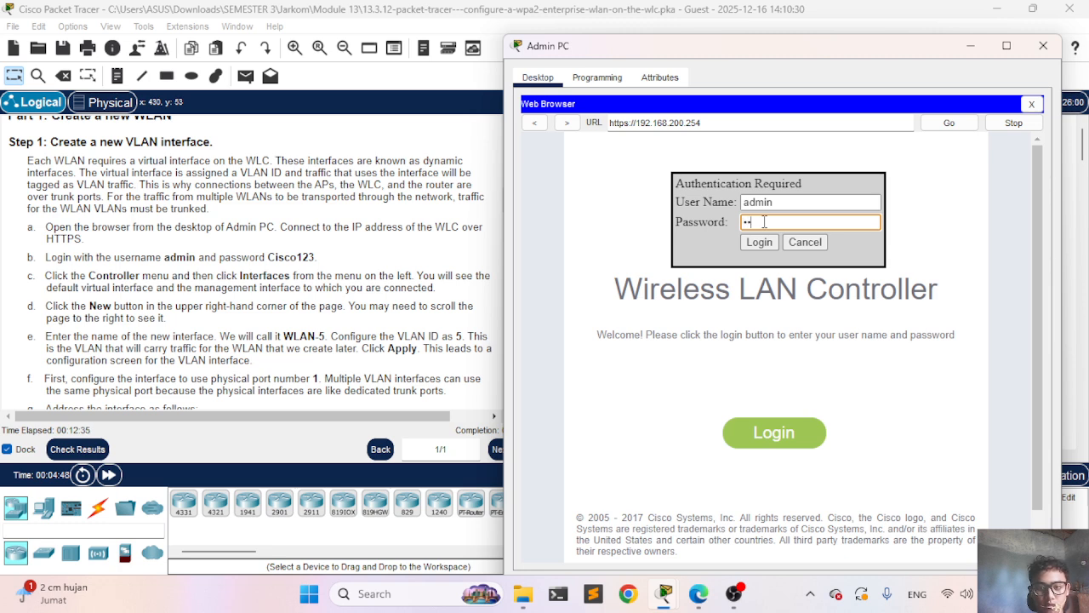
text(Cisco1)
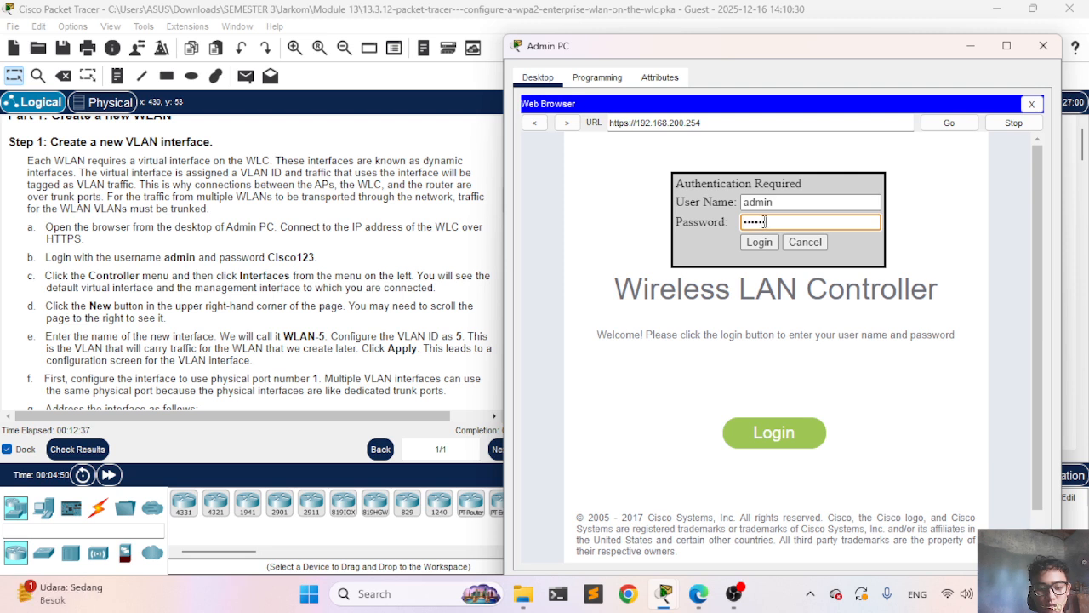
click(770, 245)
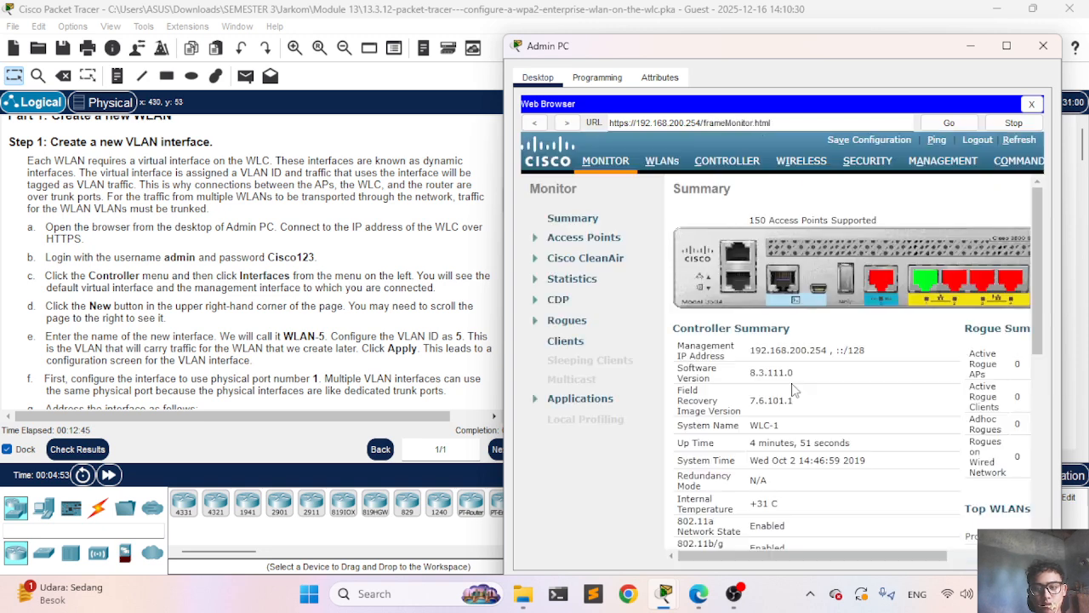
Step: Dismiss the incoming video call popup and switch to the WLC's CONTROLLER tab
scroll(792, 389, right, 3)
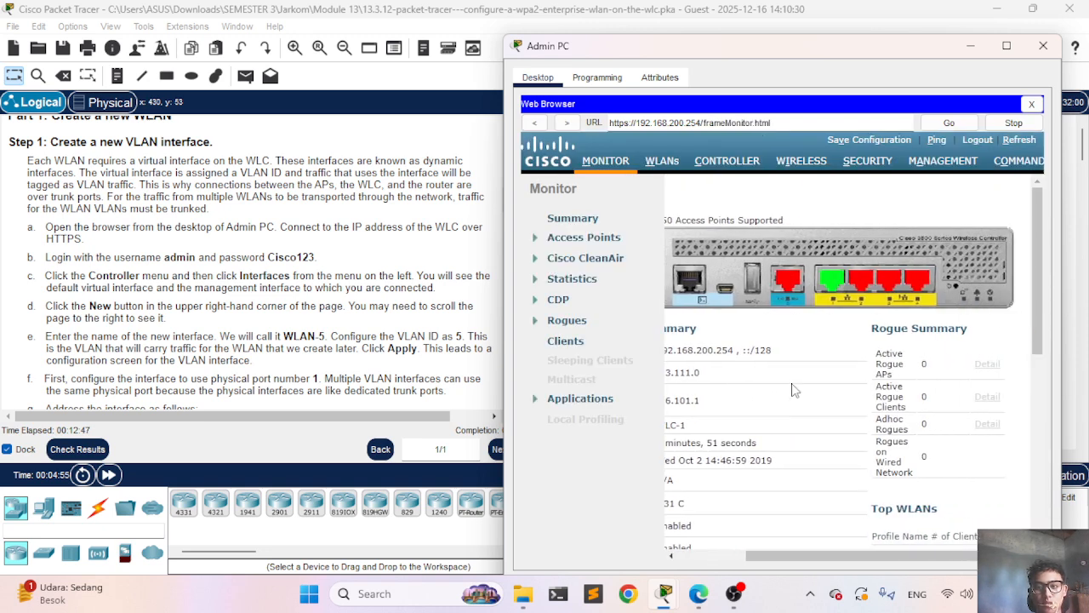
scroll(791, 390, left, 3)
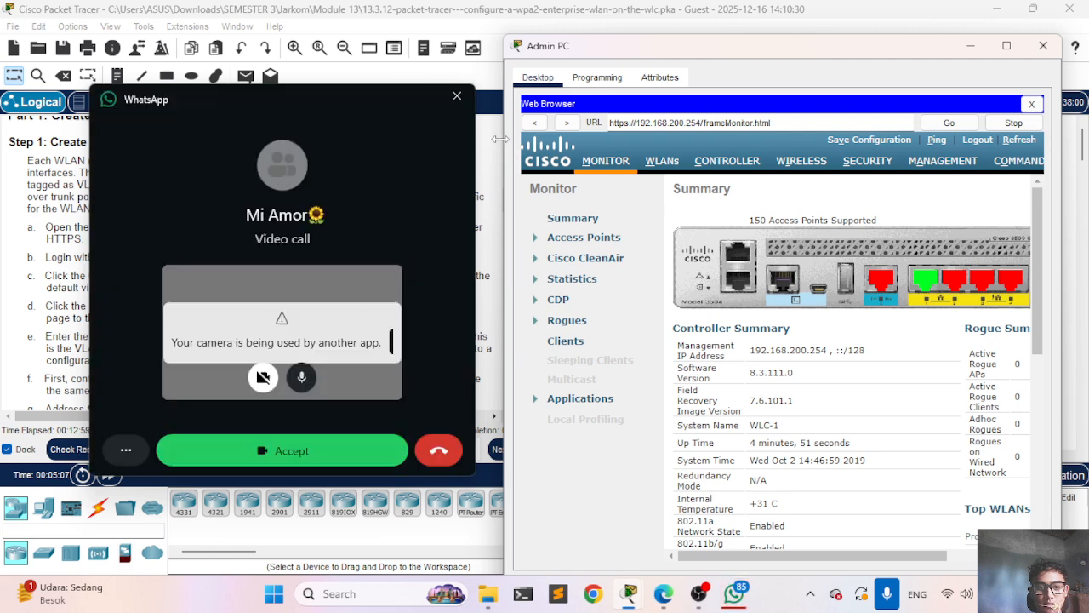
click(451, 97)
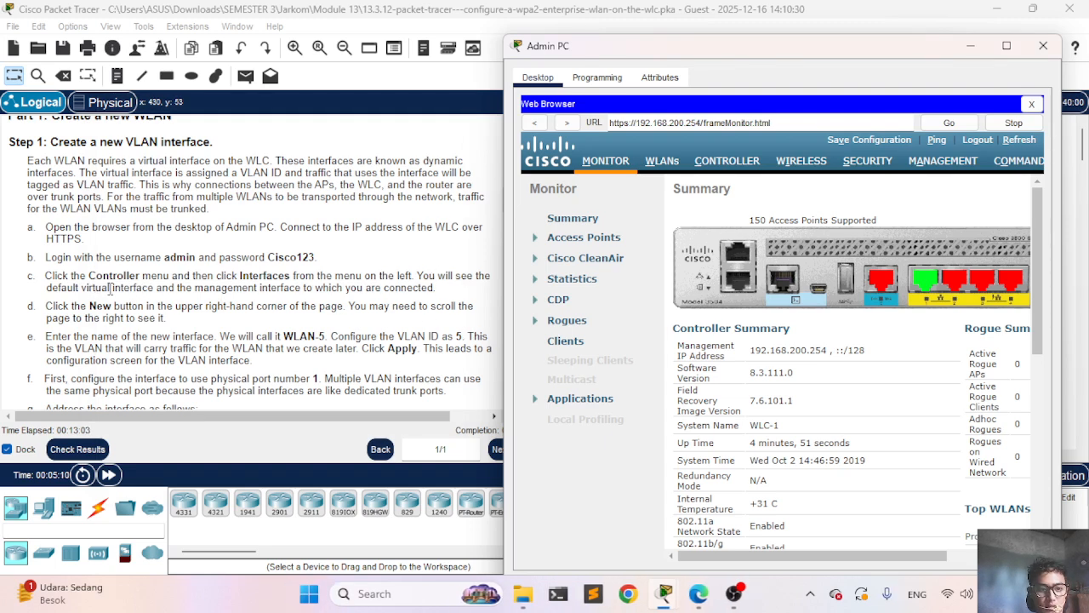
click(736, 169)
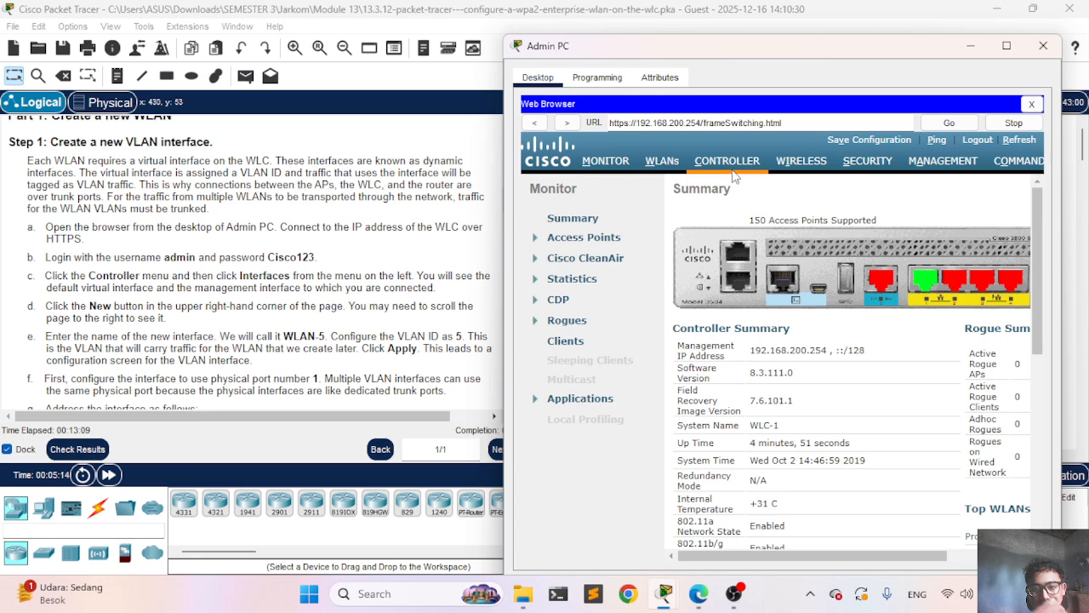
Step: Go to the Controller's Interfaces list and start a New interface
click(732, 164)
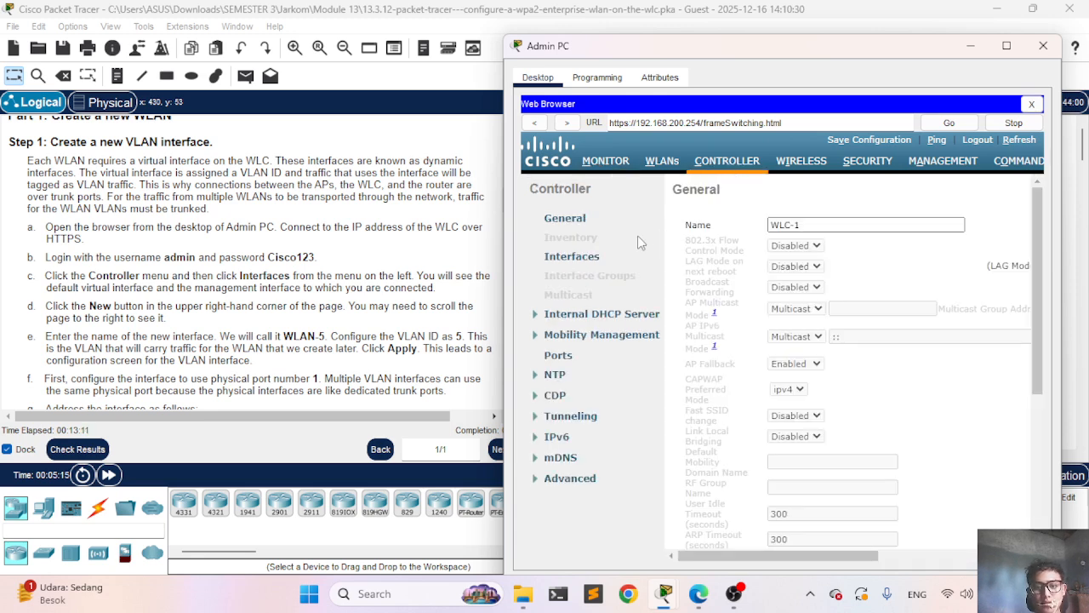
click(585, 261)
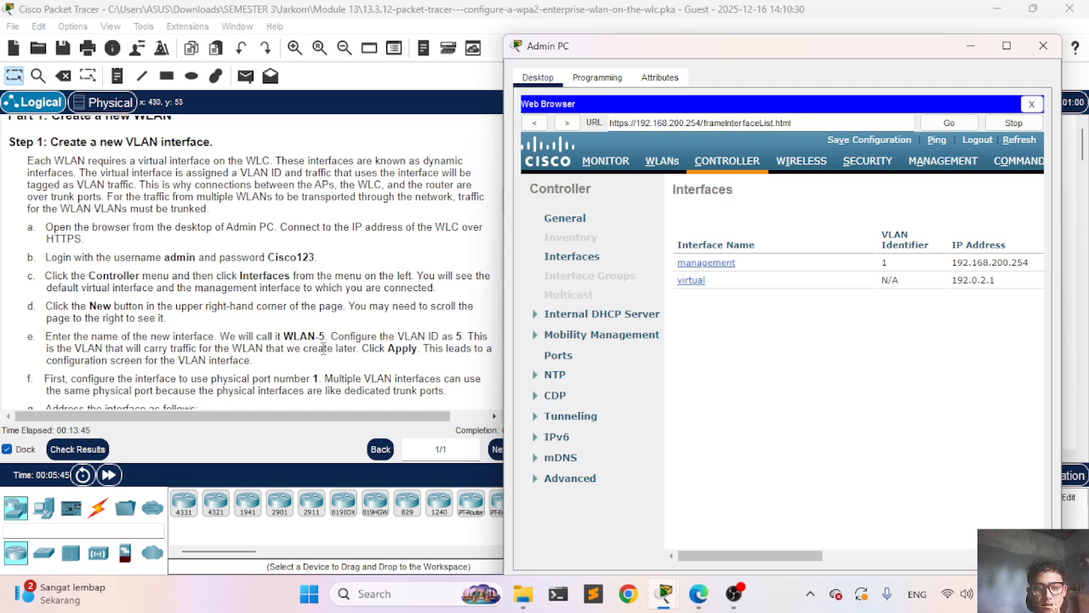
scroll(772, 323, right, 5)
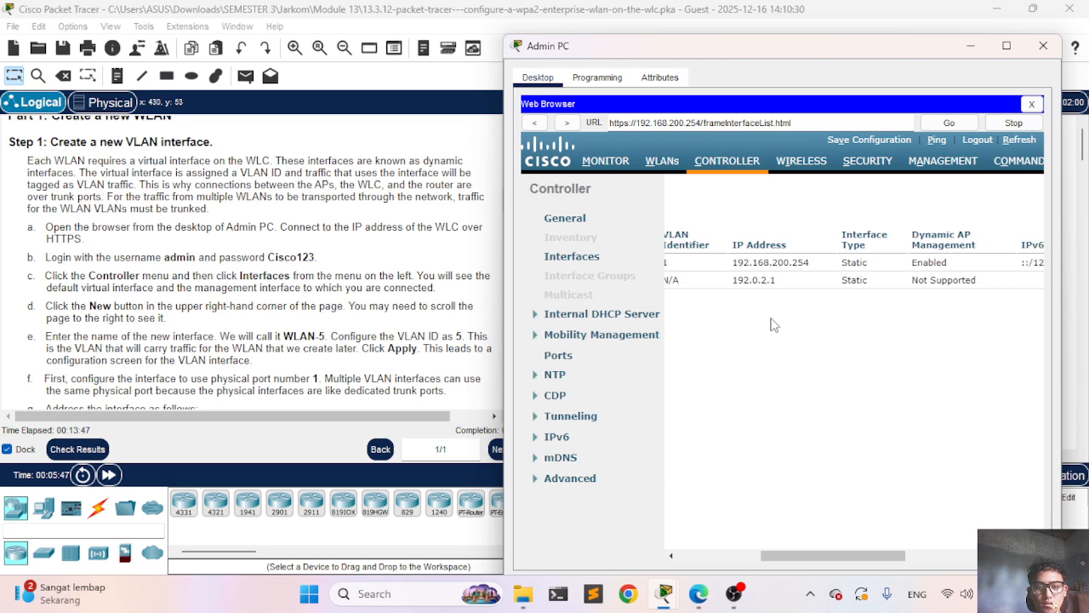
scroll(773, 323, right, 5)
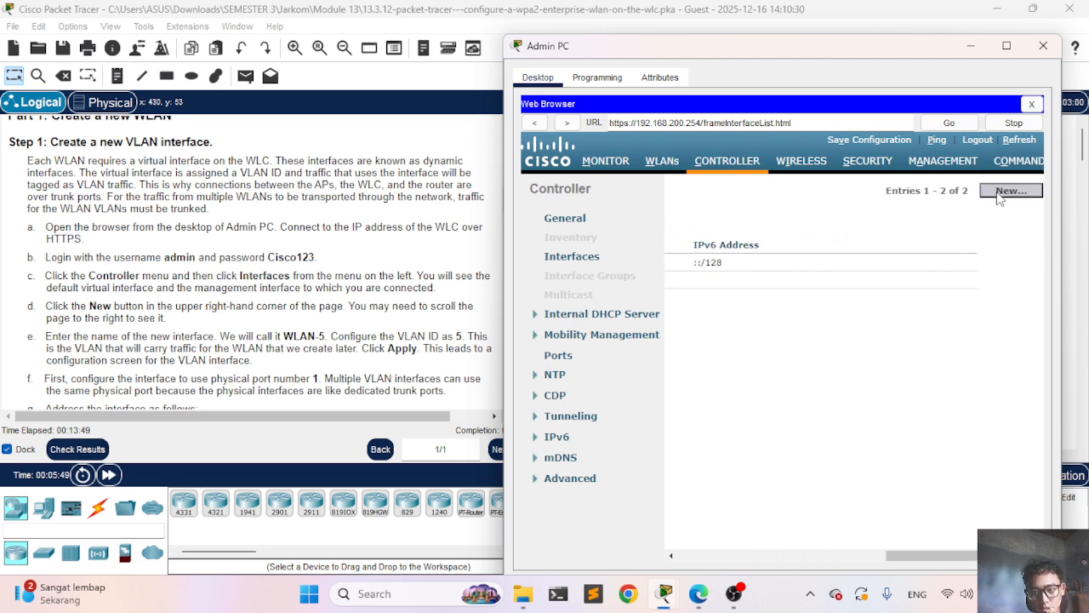
click(999, 196)
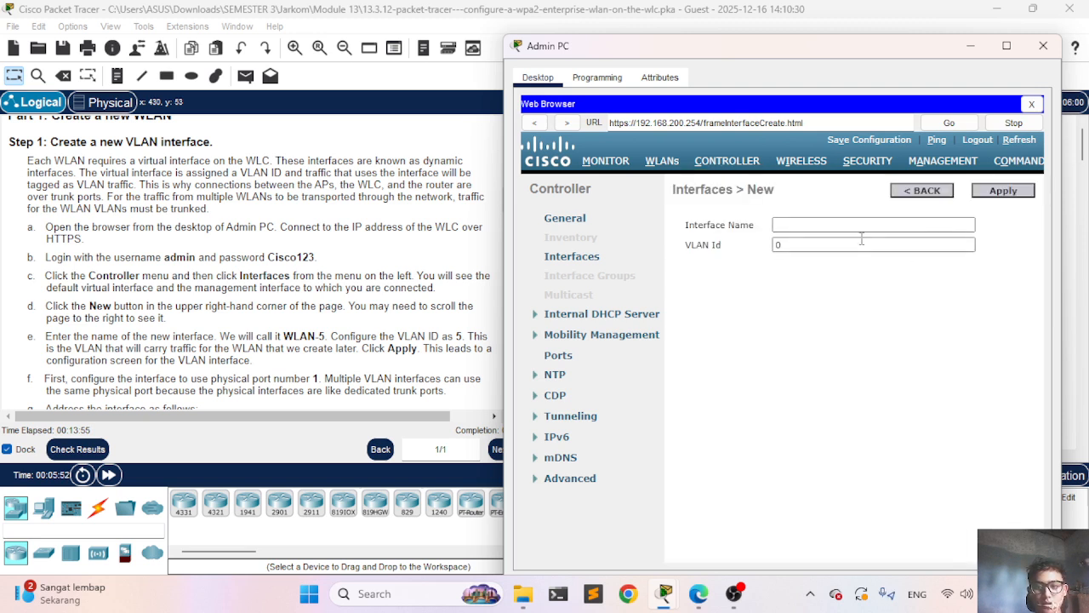
Step: Create interface WLAN-5 with VLAN Id 5 and apply it
click(851, 224)
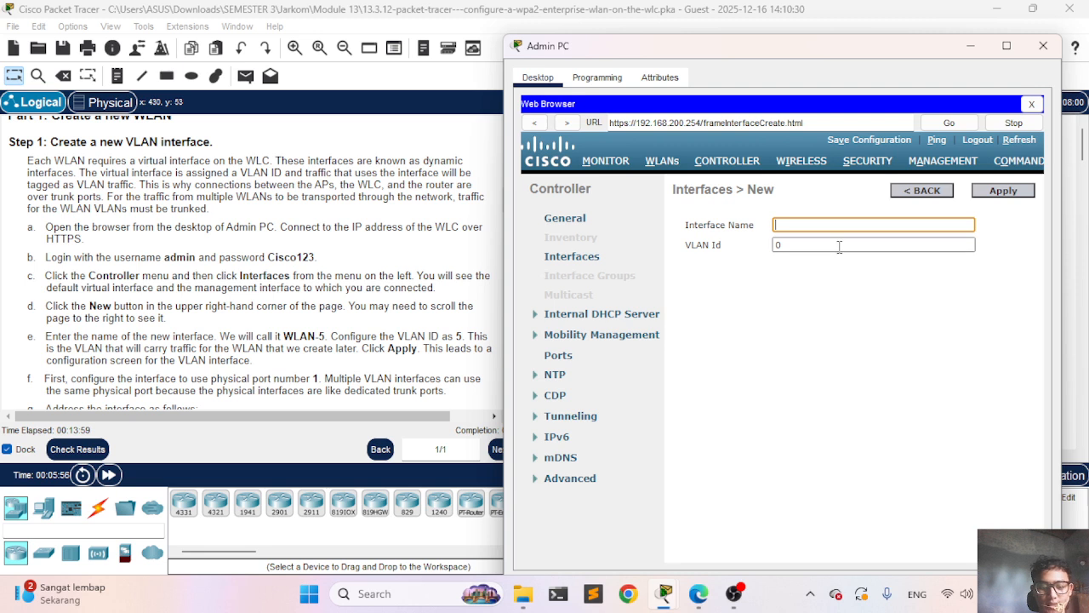
text(WLAN)
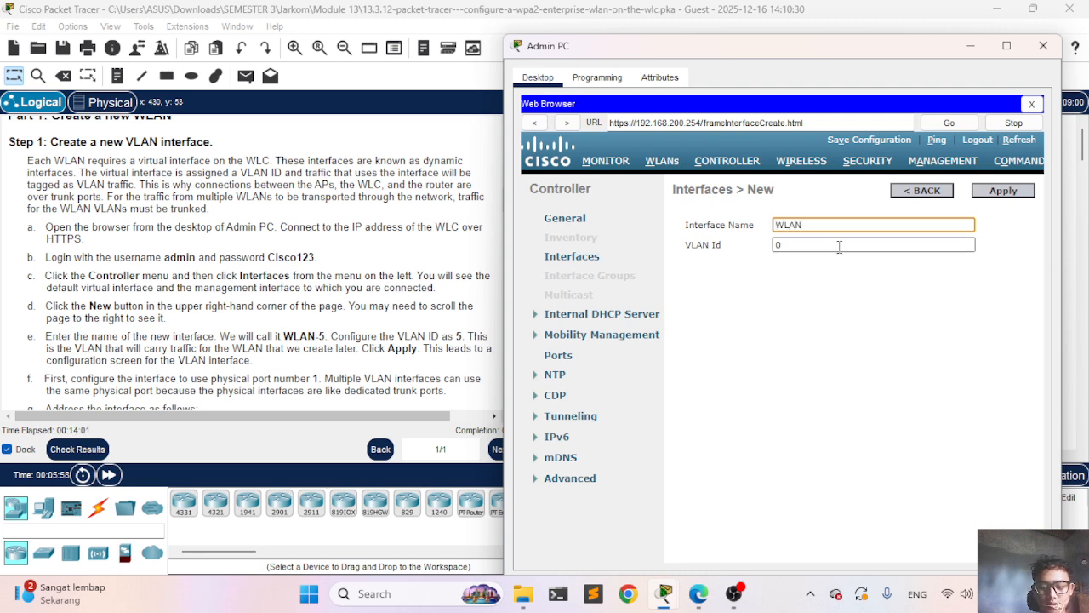
text(-5)
click(828, 244)
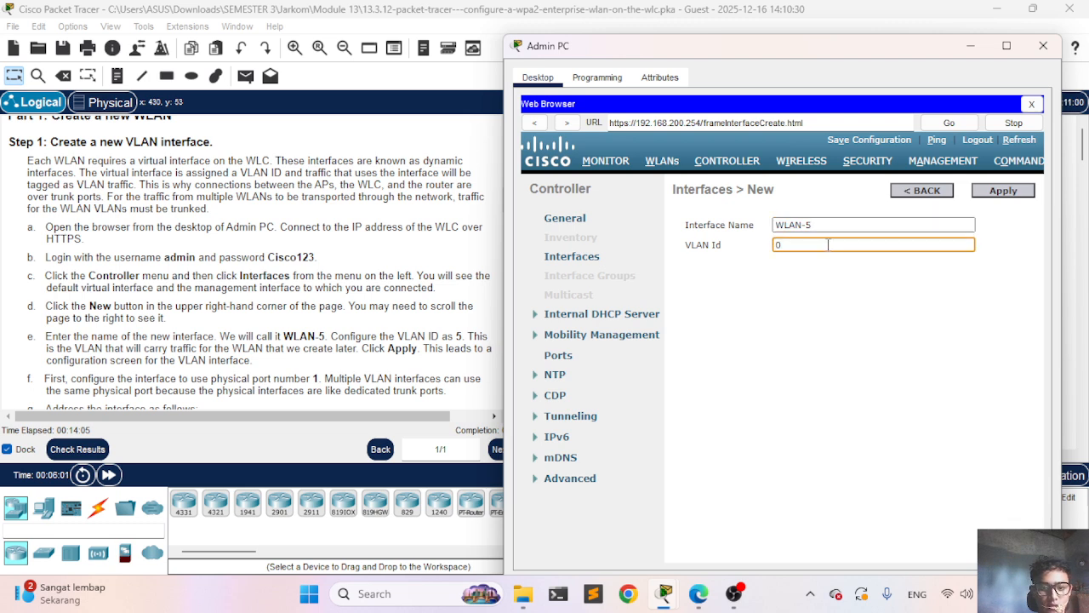
key(BackSpace)
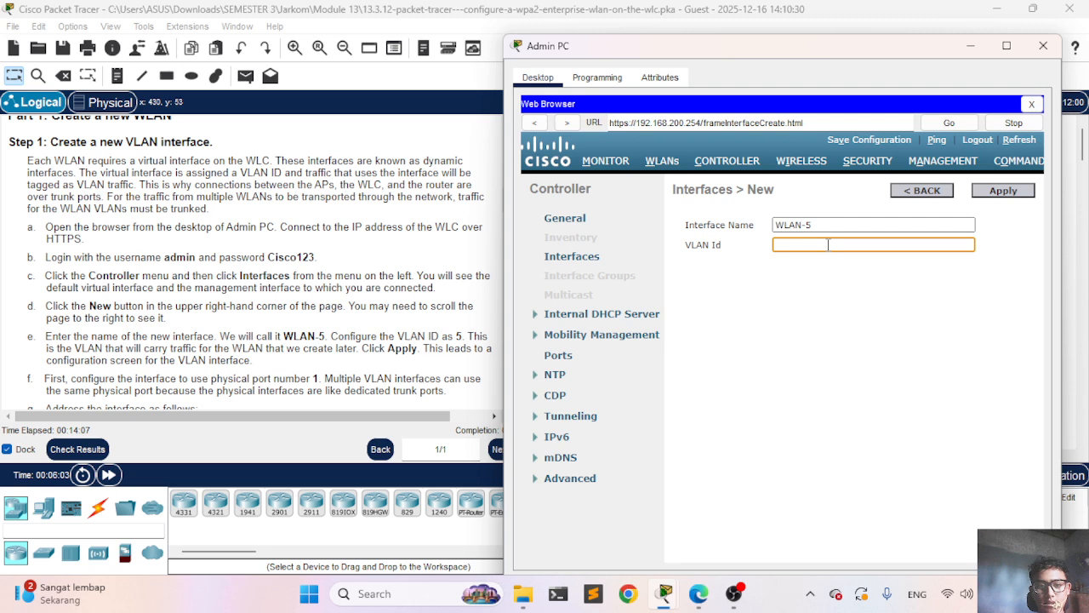
text(5)
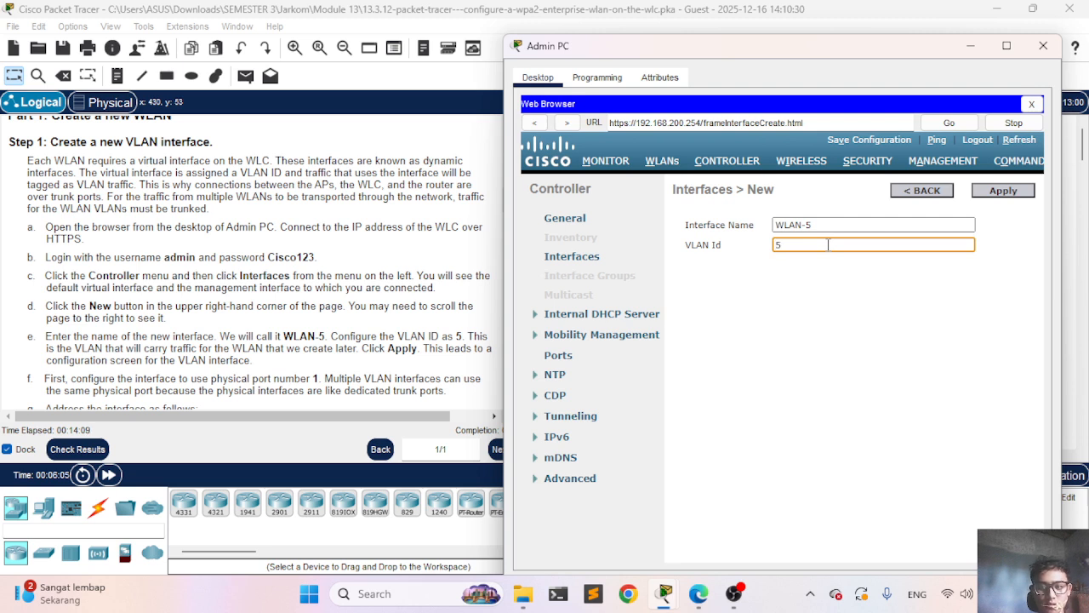
click(1004, 192)
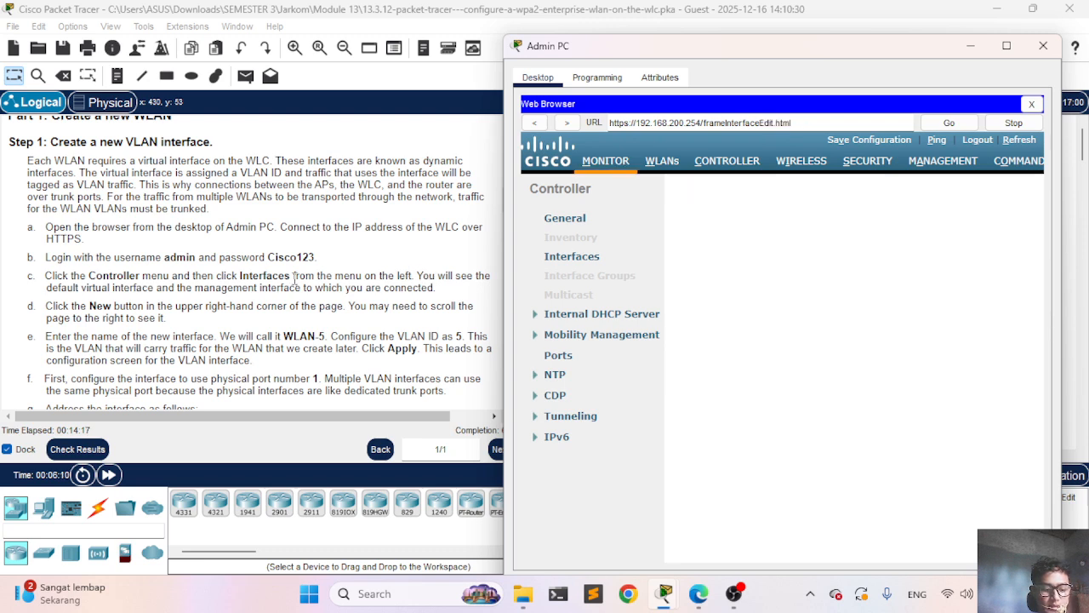
Step: Change WLAN-5's Port Number from 0 to 1
scroll(197, 271, down, 3)
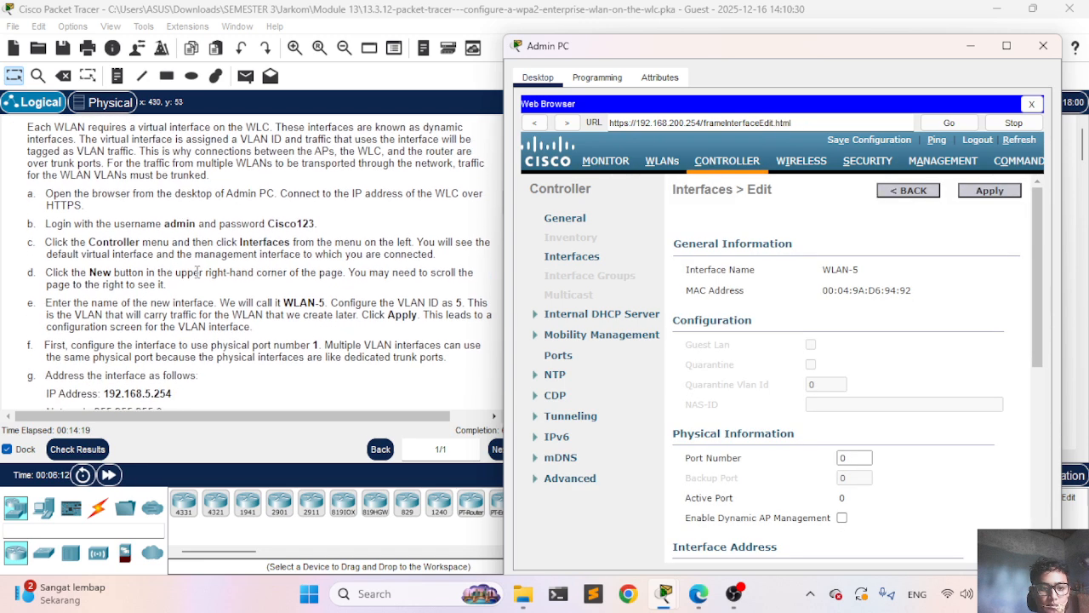
scroll(197, 271, down, 1)
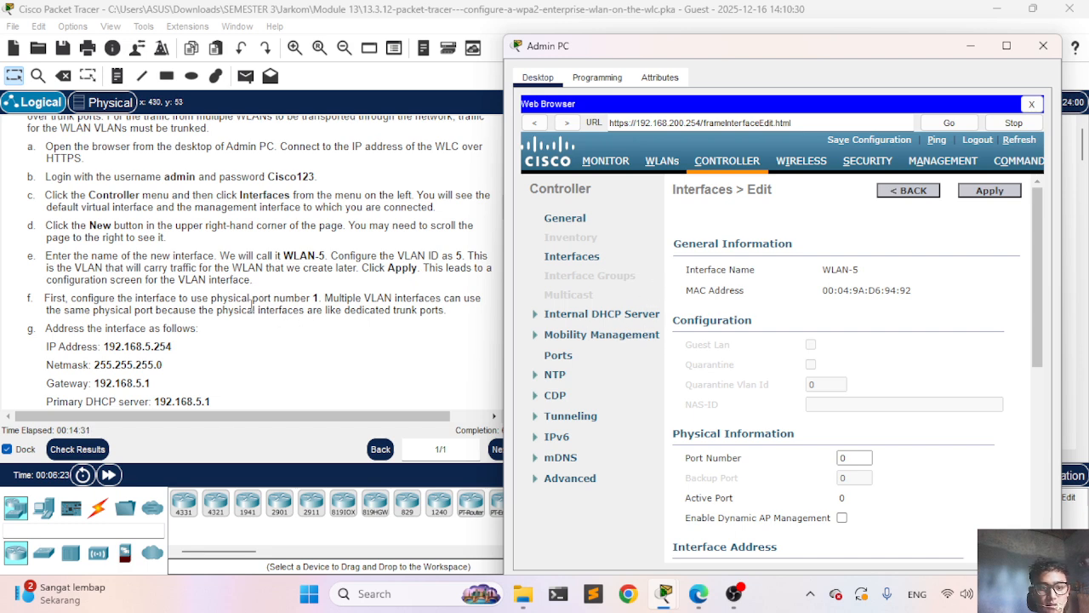
scroll(796, 307, down, 1)
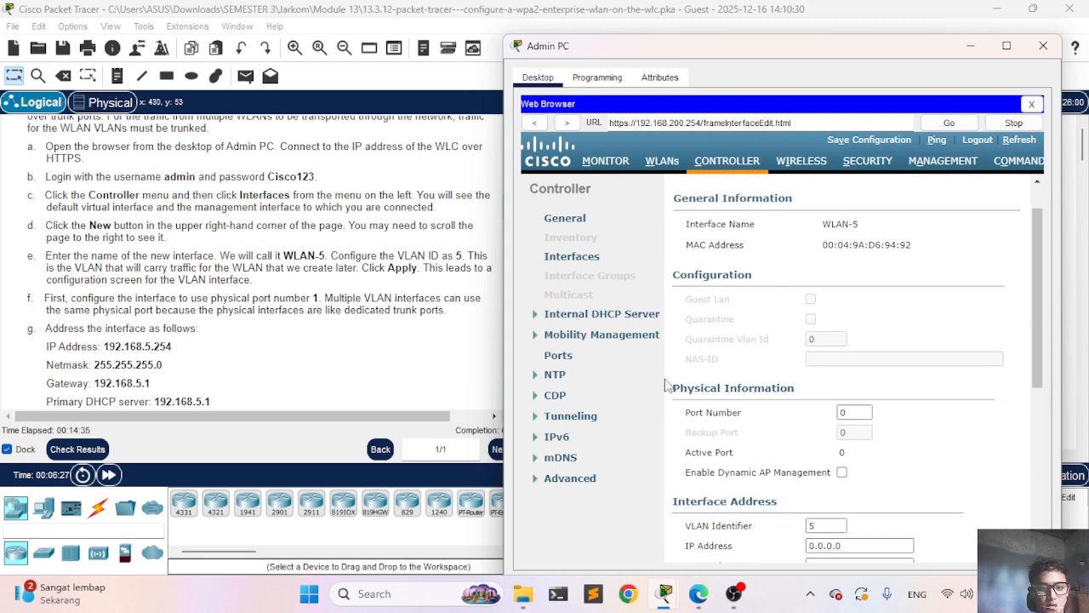
click(858, 412)
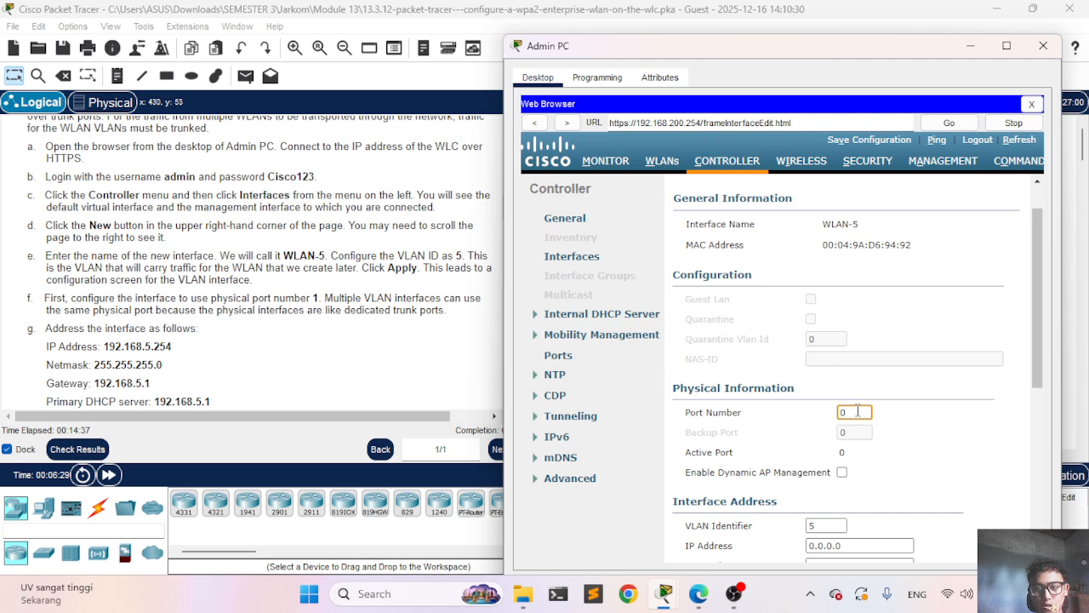
key(BackSpace)
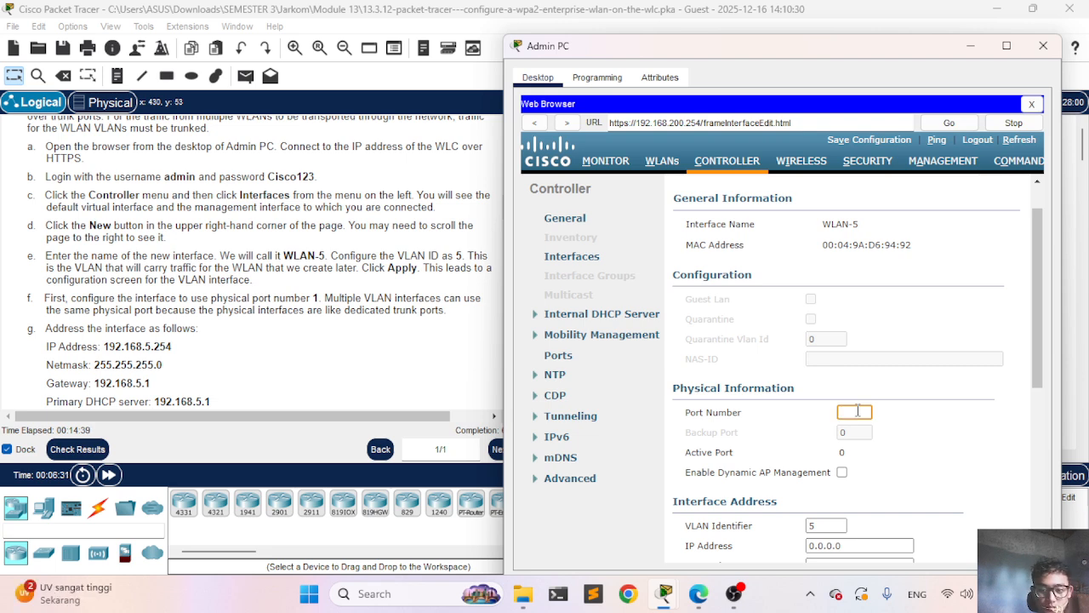
text(1)
scroll(858, 411, down, 3)
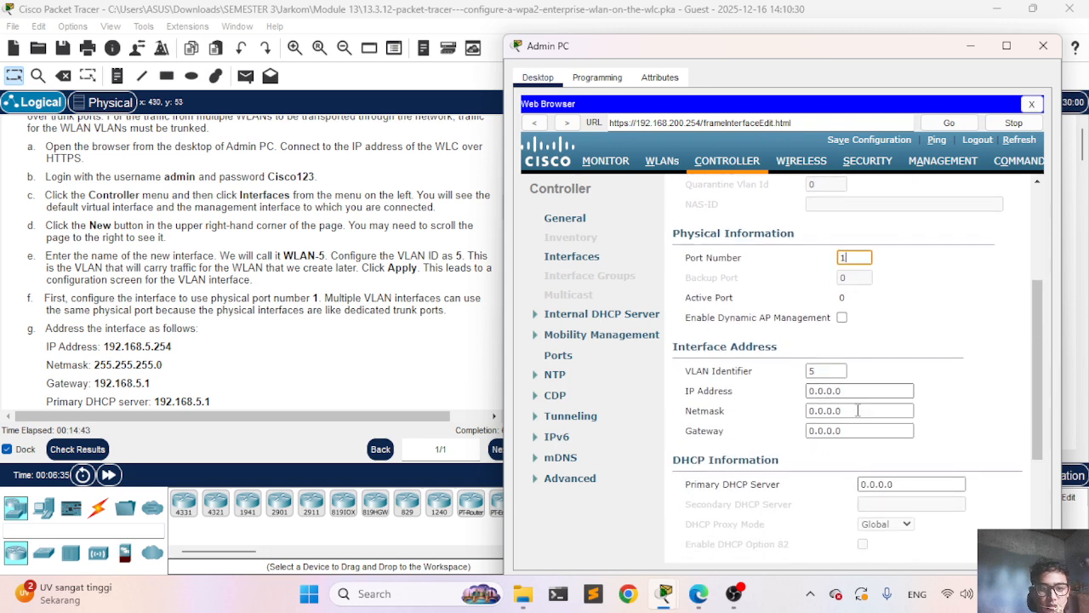
scroll(291, 368, down, 1)
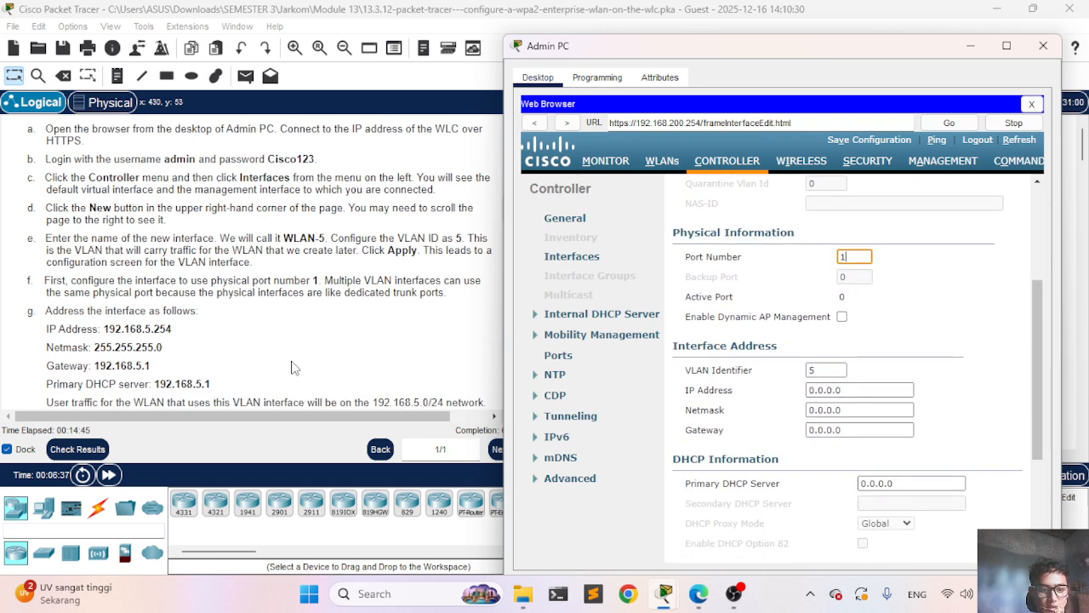
scroll(291, 367, down, 2)
Step: Give WLAN-5 IP 192.168.5.254, netmask 255.255.255.0 and gateway 192.168.5.1
click(845, 391)
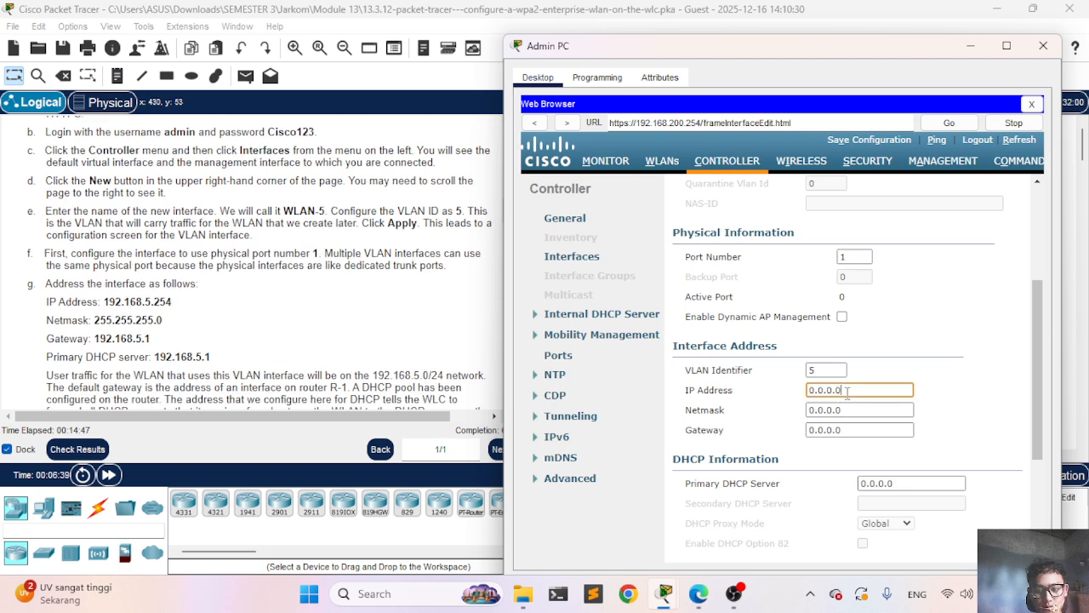
key(BackSpace)
key(BackSpace)
key(BackSpace)
key(BackSpace)
key(BackSpace)
key(BackSpace)
key(BackSpace)
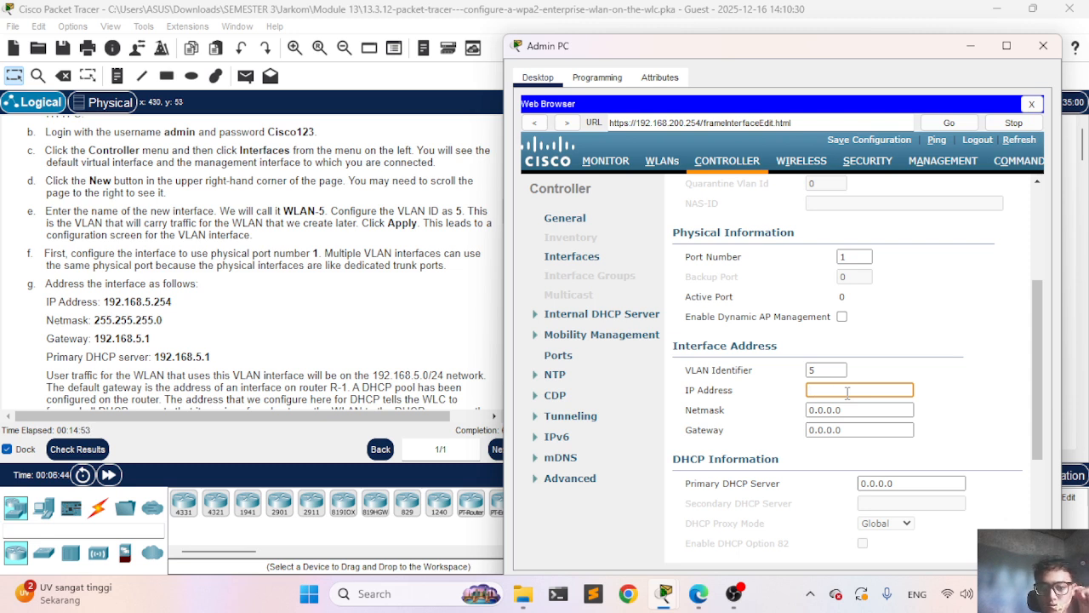
text(192.168)
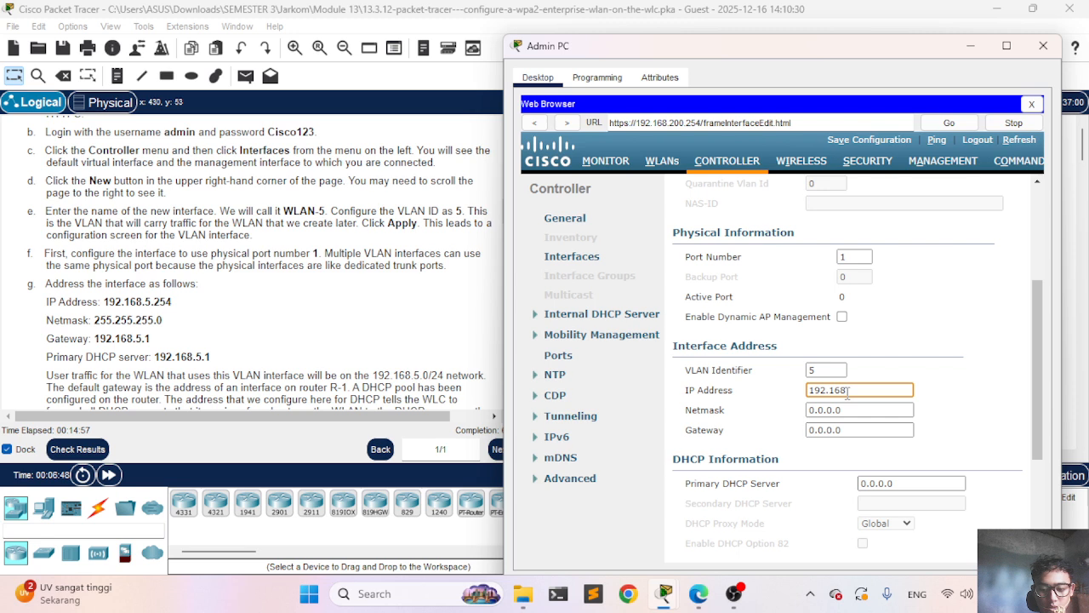
text(.5.)
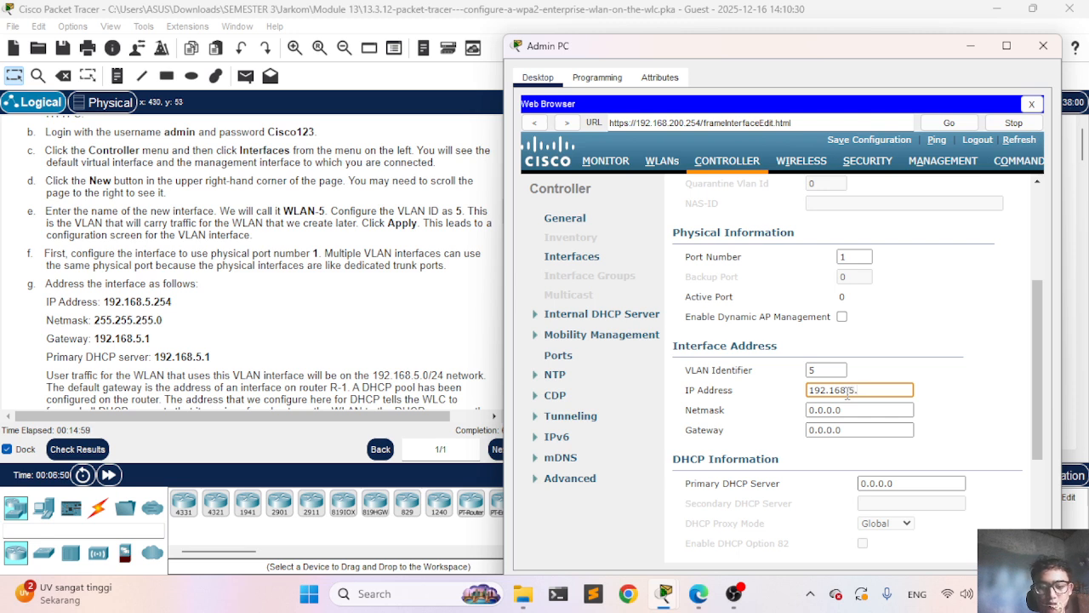
text(254)
click(876, 409)
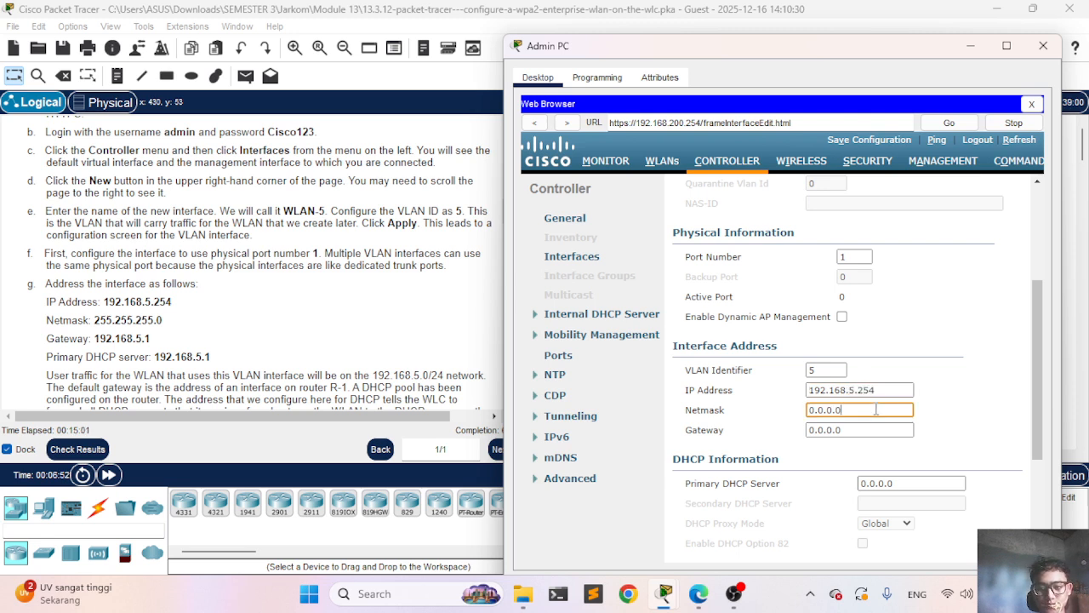
key(BackSpace)
key(BackSpace)
key(BackSpace)
key(BackSpace)
key(BackSpace)
key(BackSpace)
key(BackSpace)
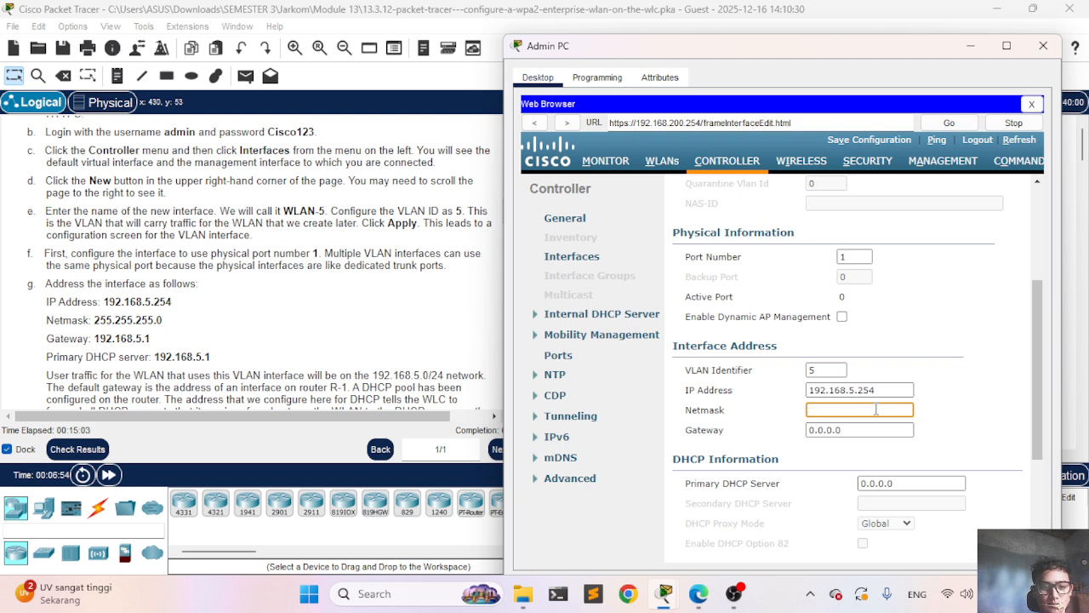
text(255.2)
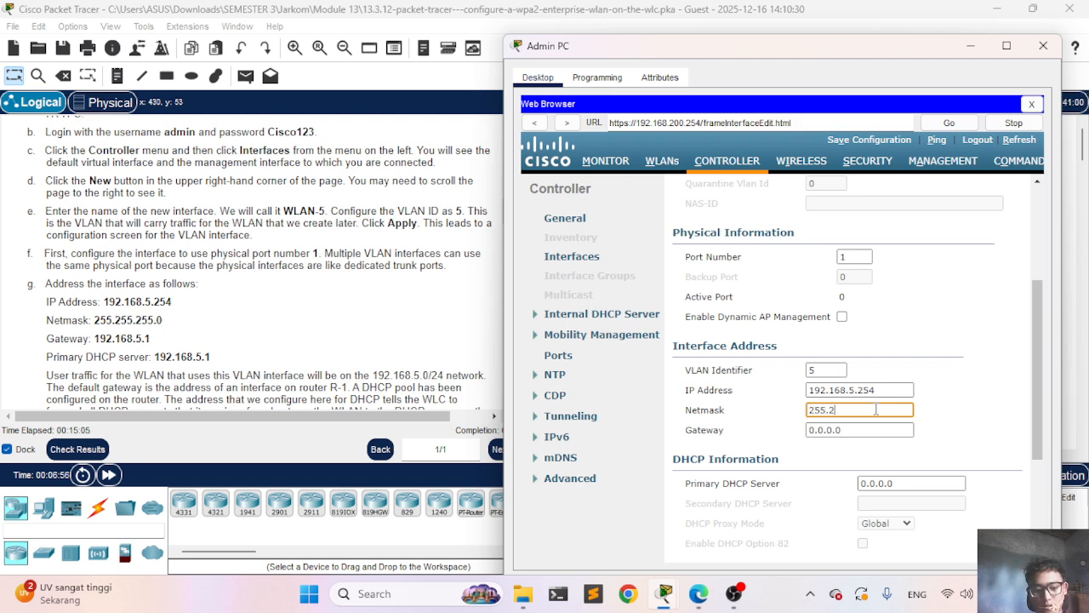
text(55.255.)
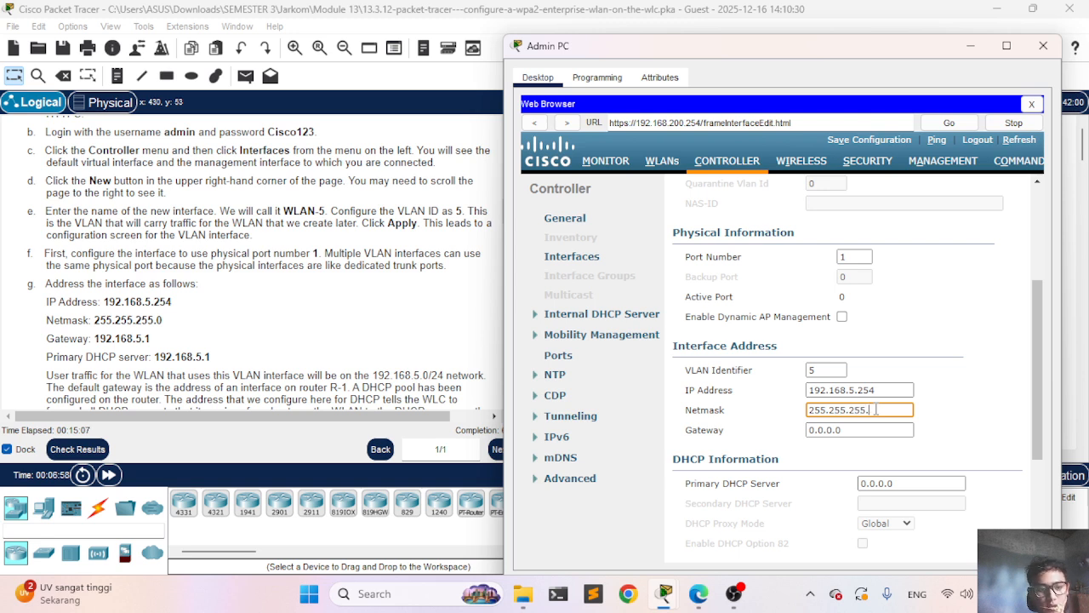
text(0)
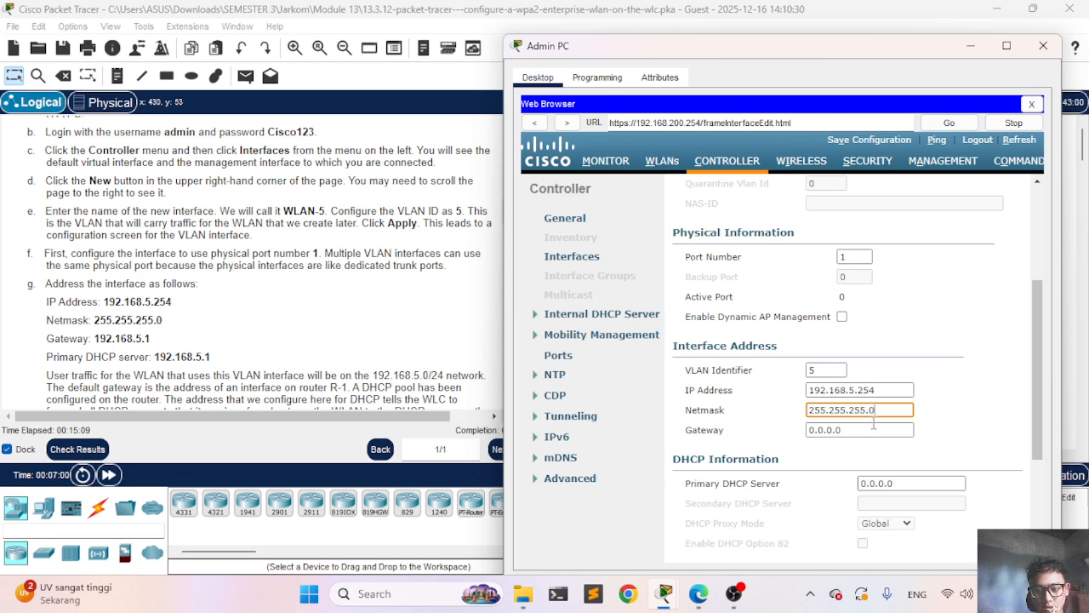
click(874, 430)
key(BackSpace)
key(BackSpace)
key(BackSpace)
key(BackSpace)
key(BackSpace)
key(BackSpace)
key(BackSpace)
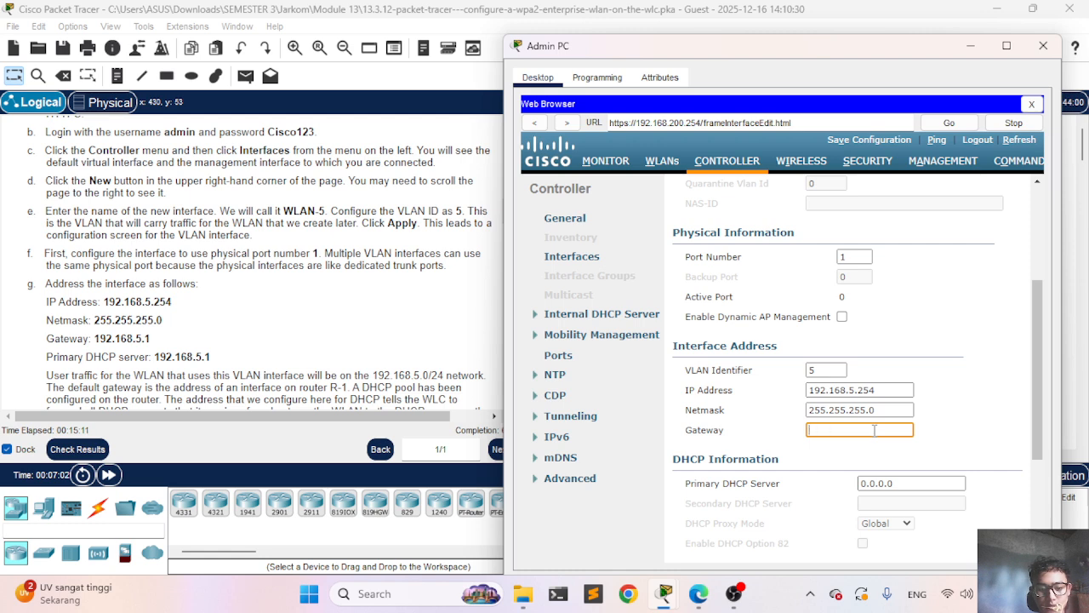
text(192.168)
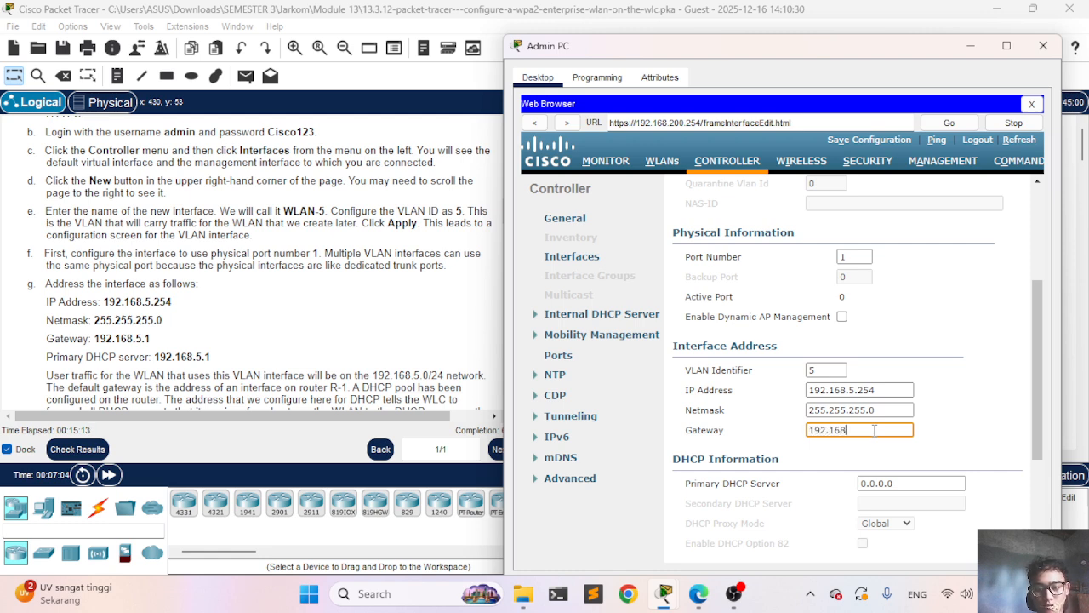
text(.5.1)
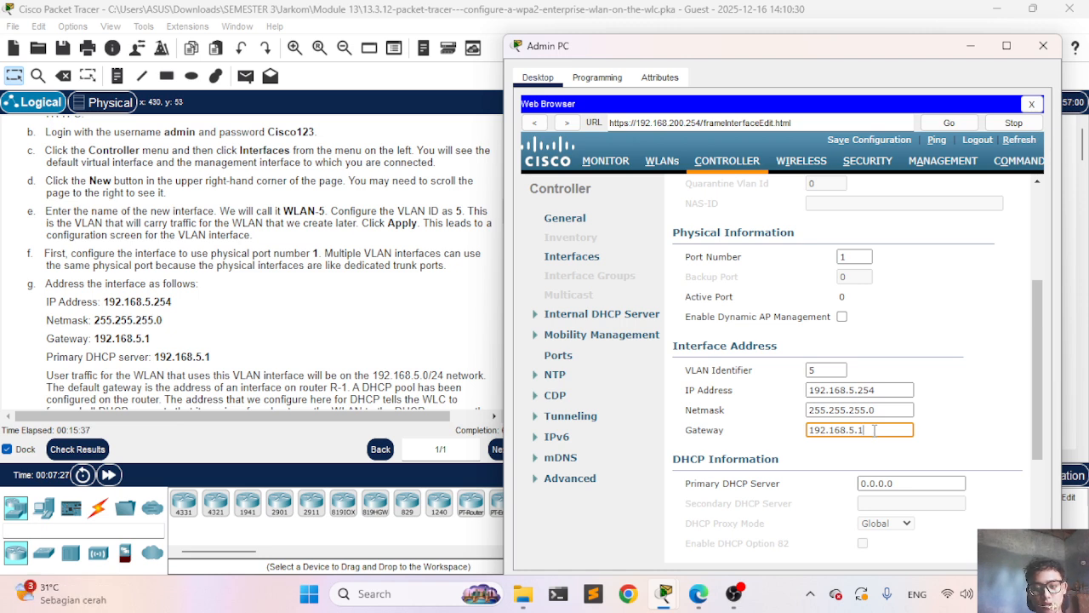
Step: Set WLAN-5's Primary DHCP Server to 192.168.5.1
click(924, 483)
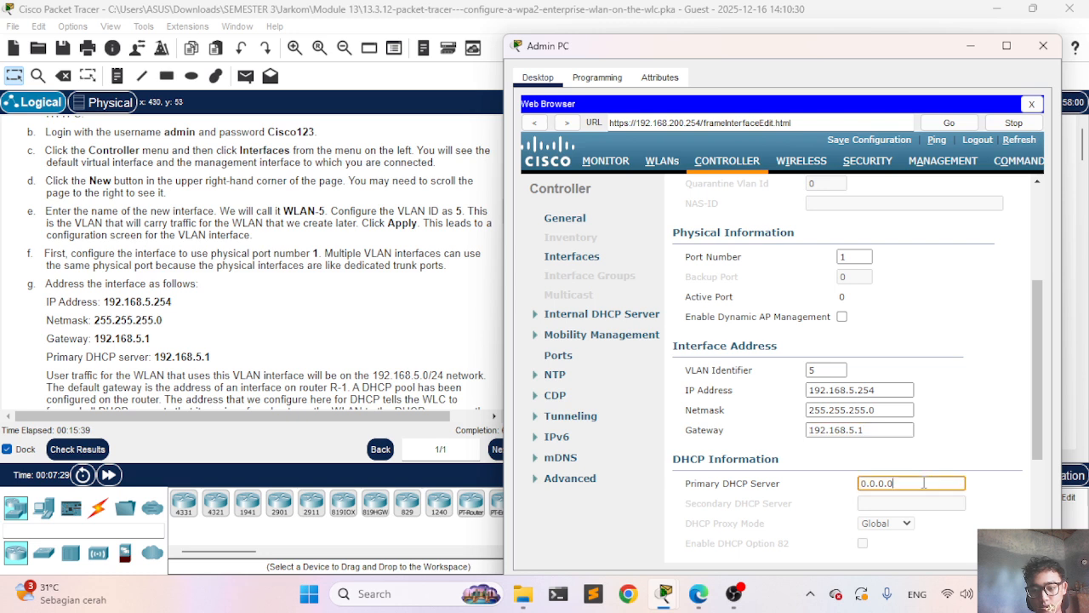
key(BackSpace)
key(BackSpace)
key(BackSpace)
key(BackSpace)
key(BackSpace)
key(BackSpace)
key(BackSpace)
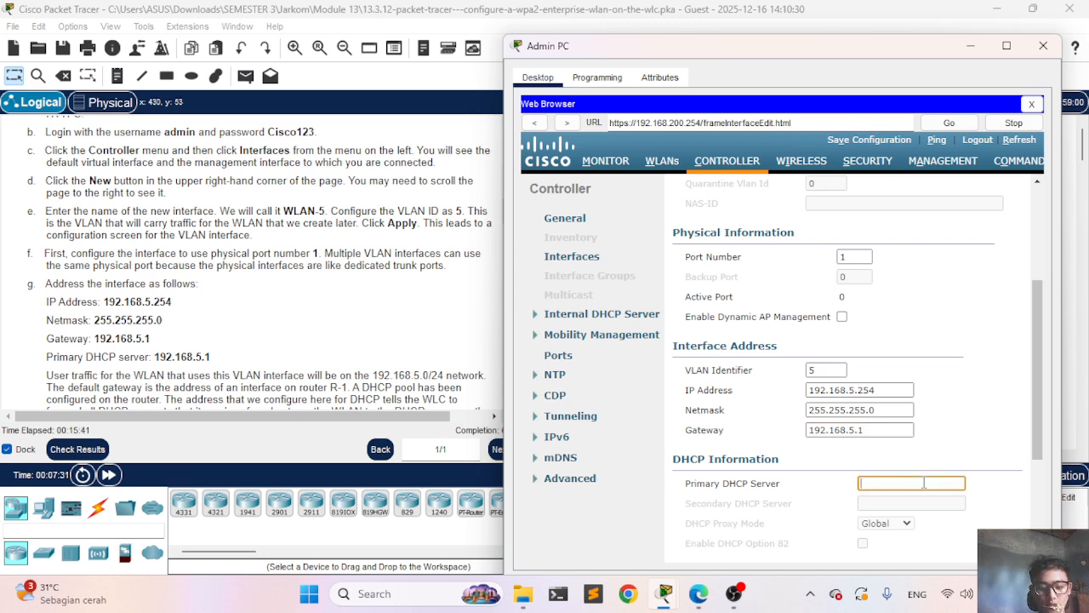
text(192.168)
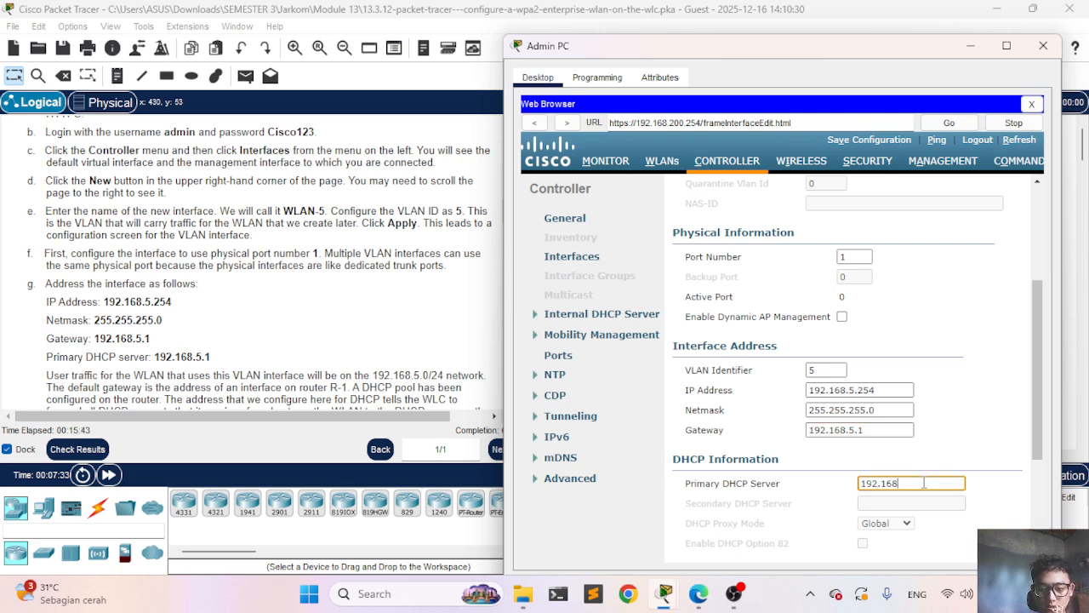
text(.5.1)
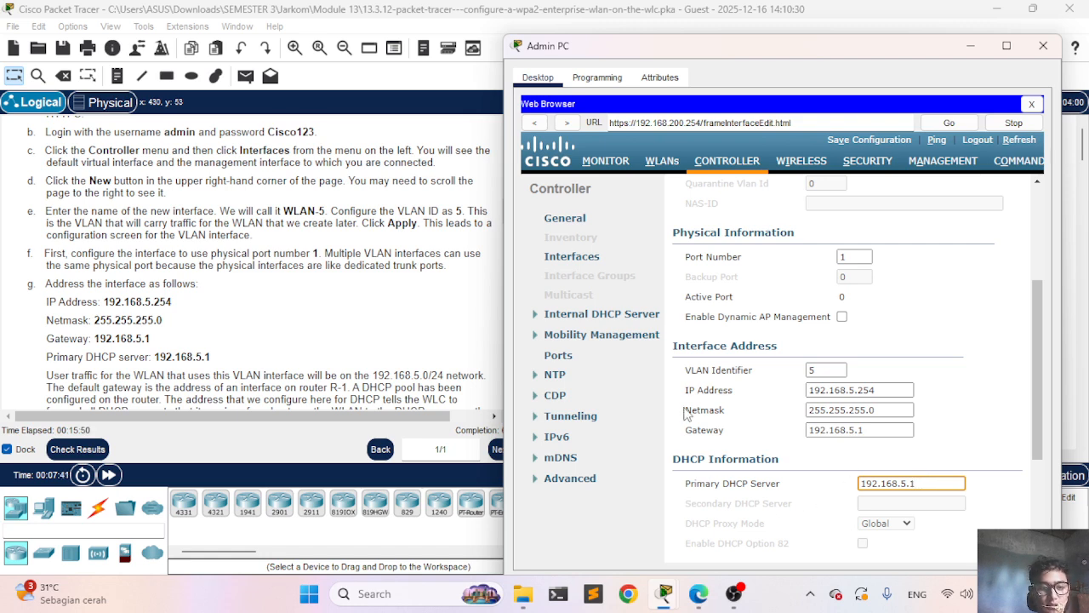
scroll(289, 281, down, 3)
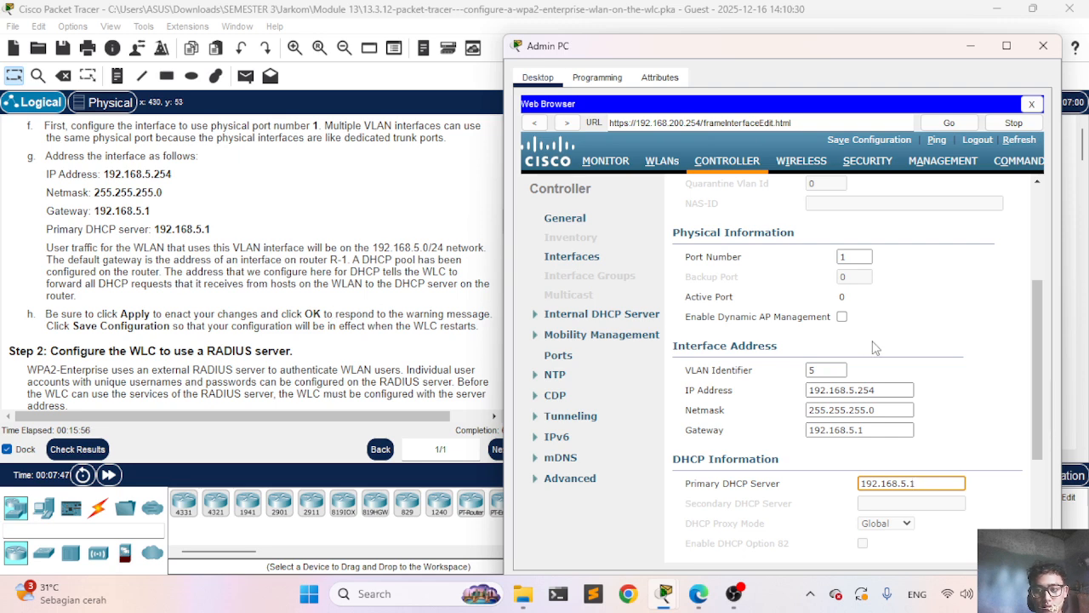
scroll(874, 347, up, 5)
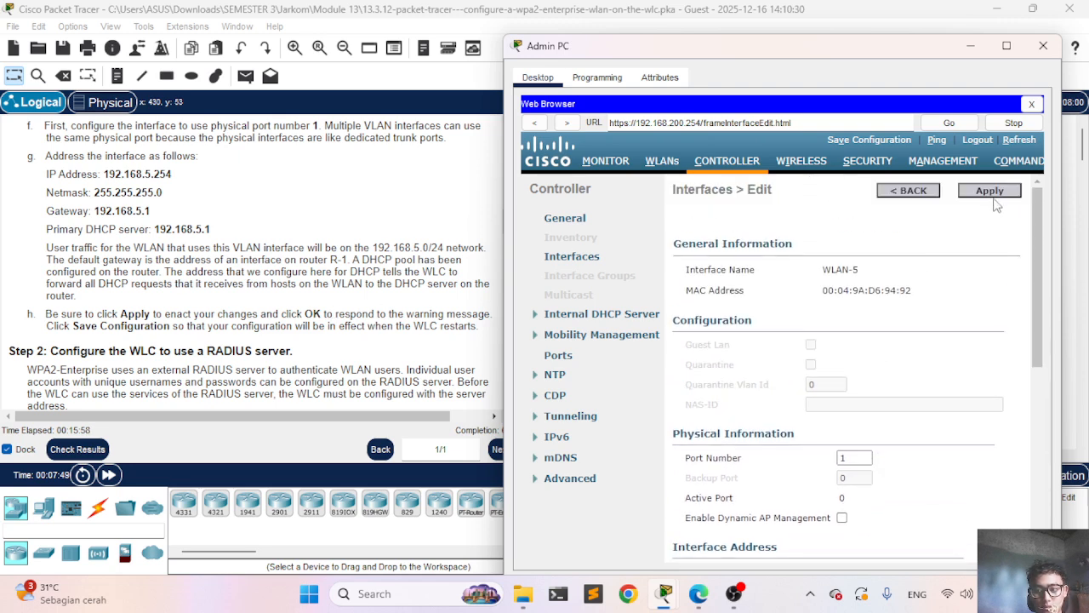
Step: Apply WLAN-5, accept the WLAN warning, and save the configuration to flash
click(991, 193)
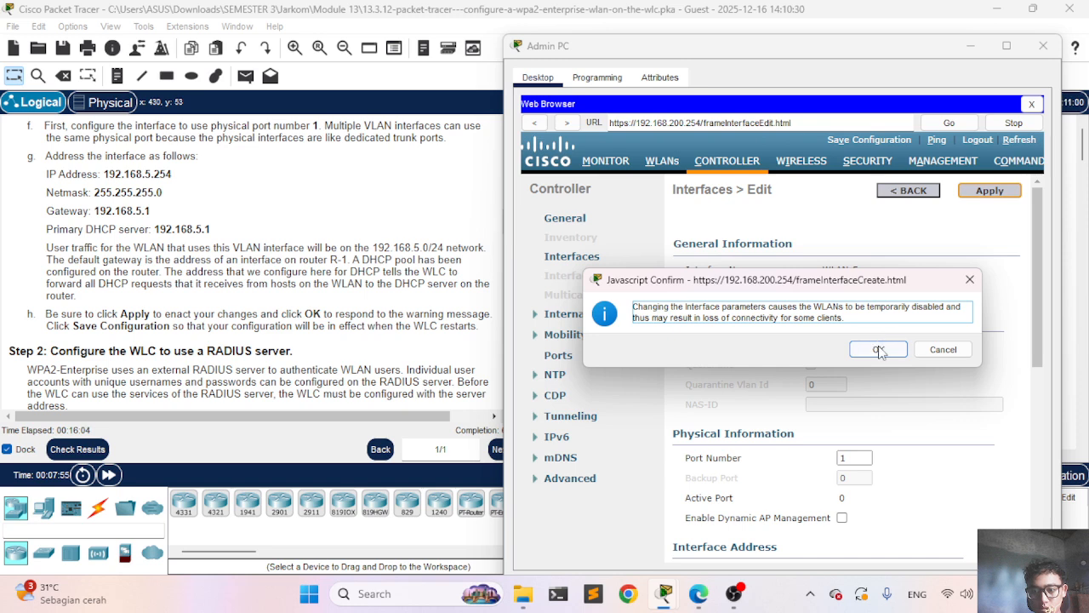
click(878, 356)
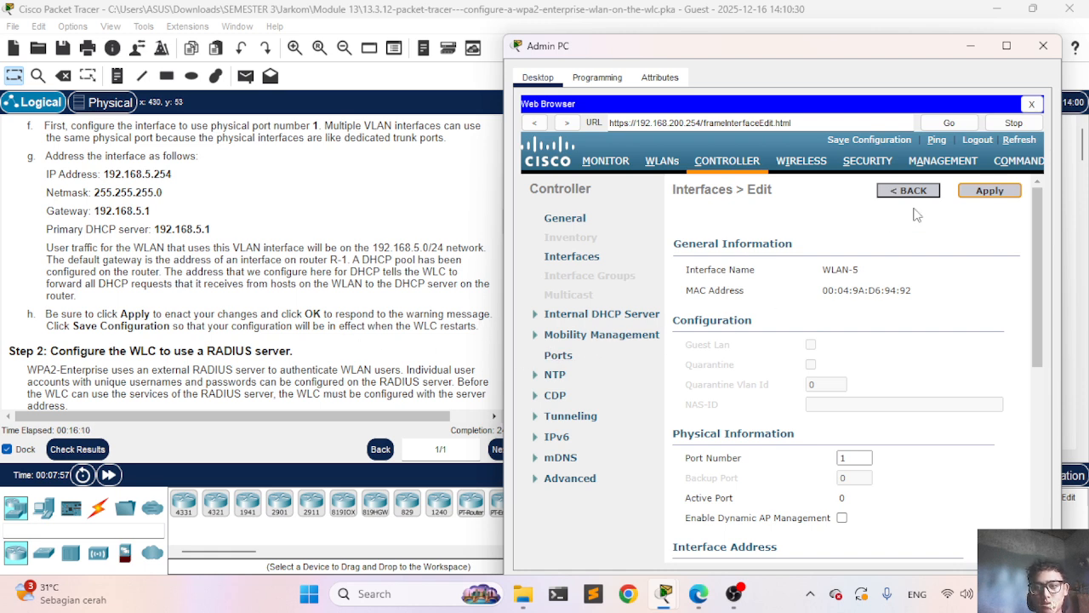
click(864, 140)
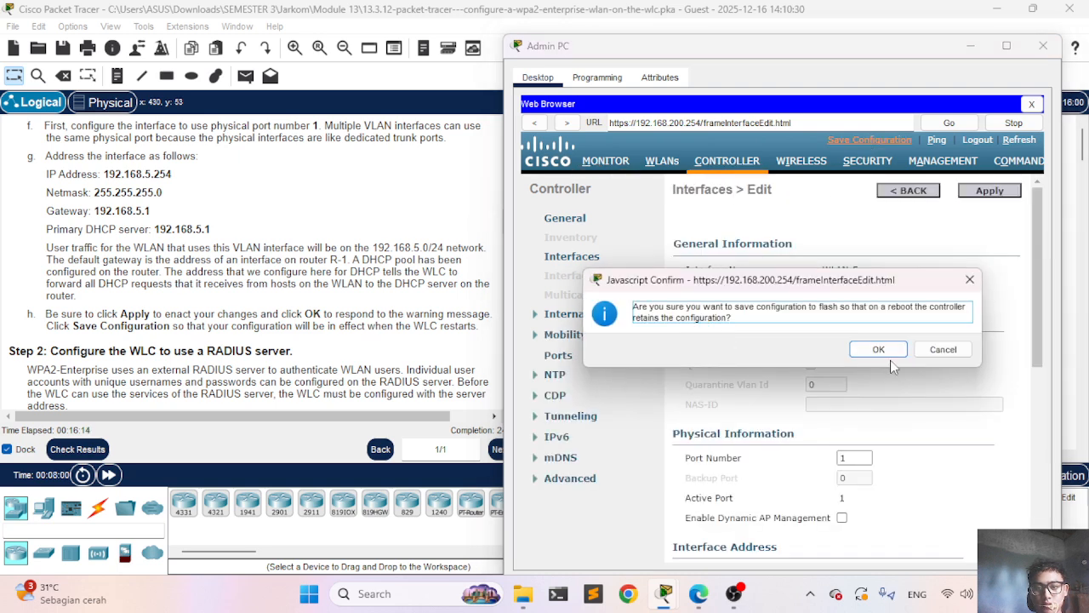
click(883, 358)
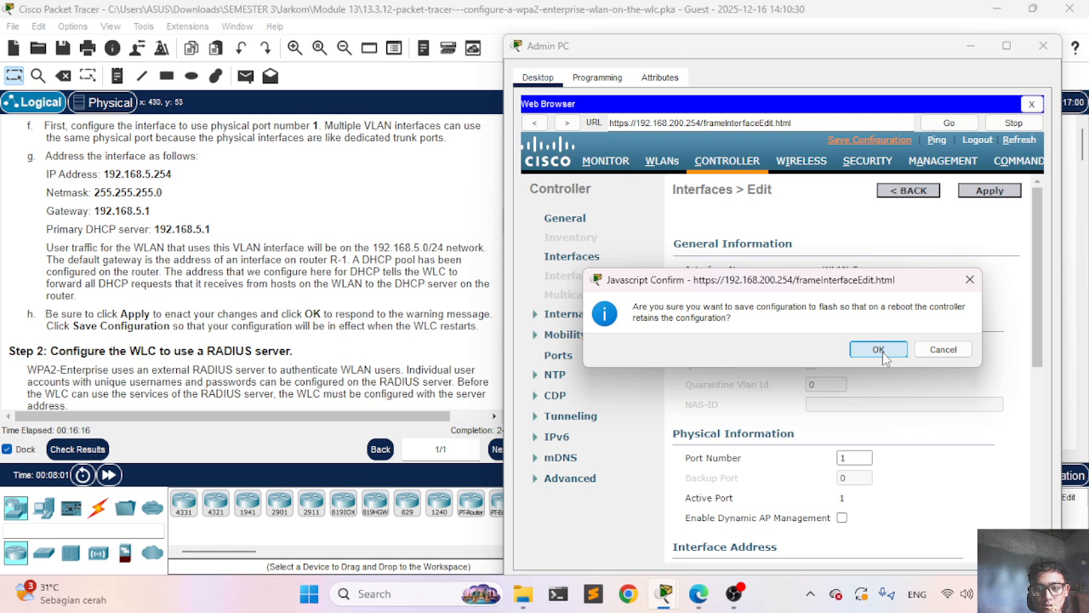
scroll(885, 359, down, 1)
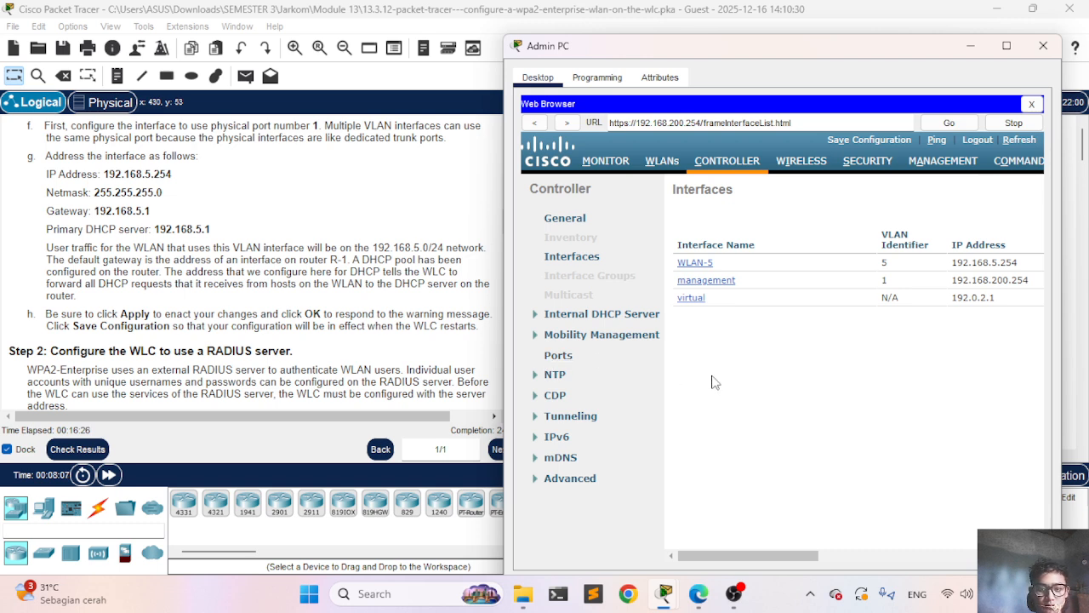
scroll(264, 308, down, 2)
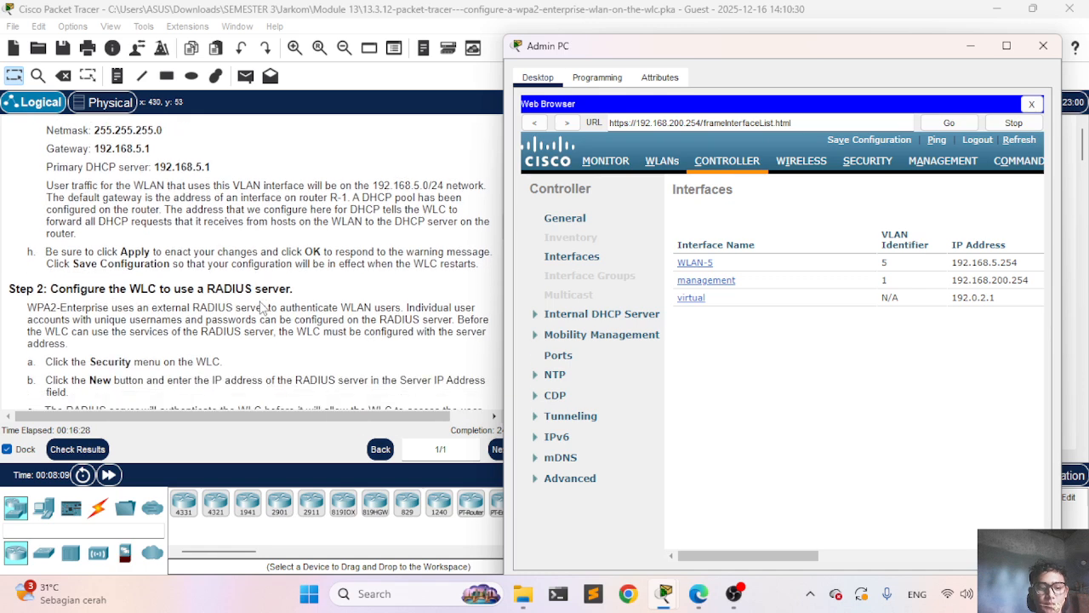
scroll(264, 307, down, 1)
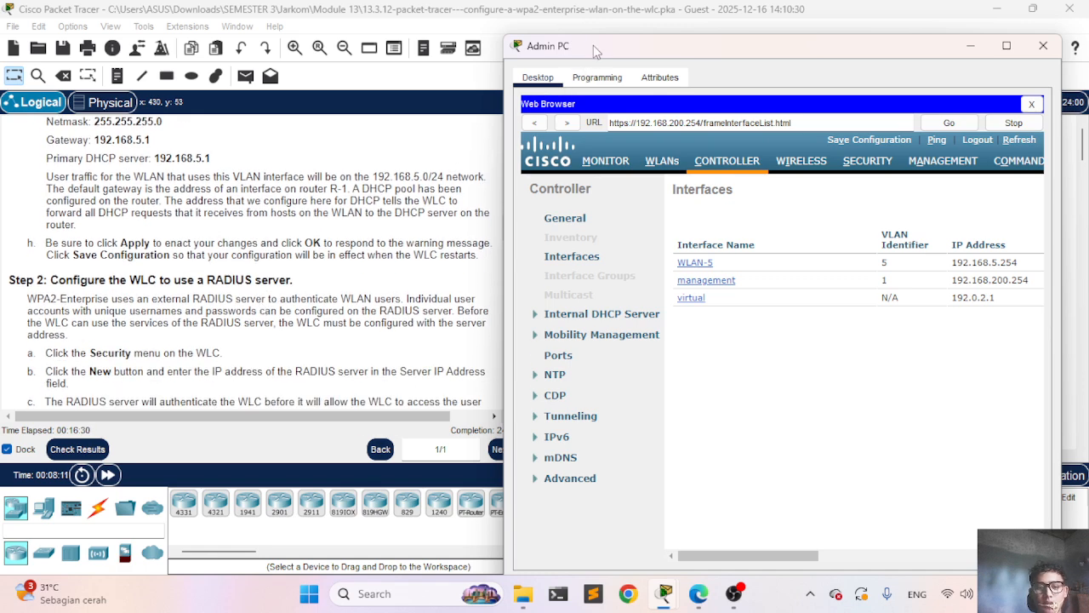
drag(593, 45, 653, 60)
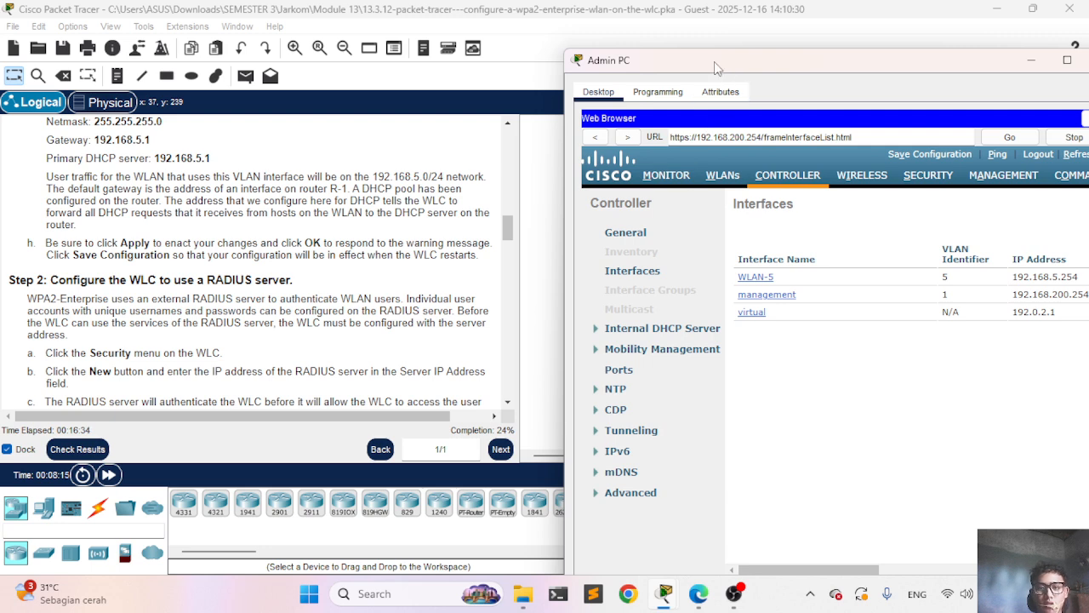
drag(714, 61, 626, 52)
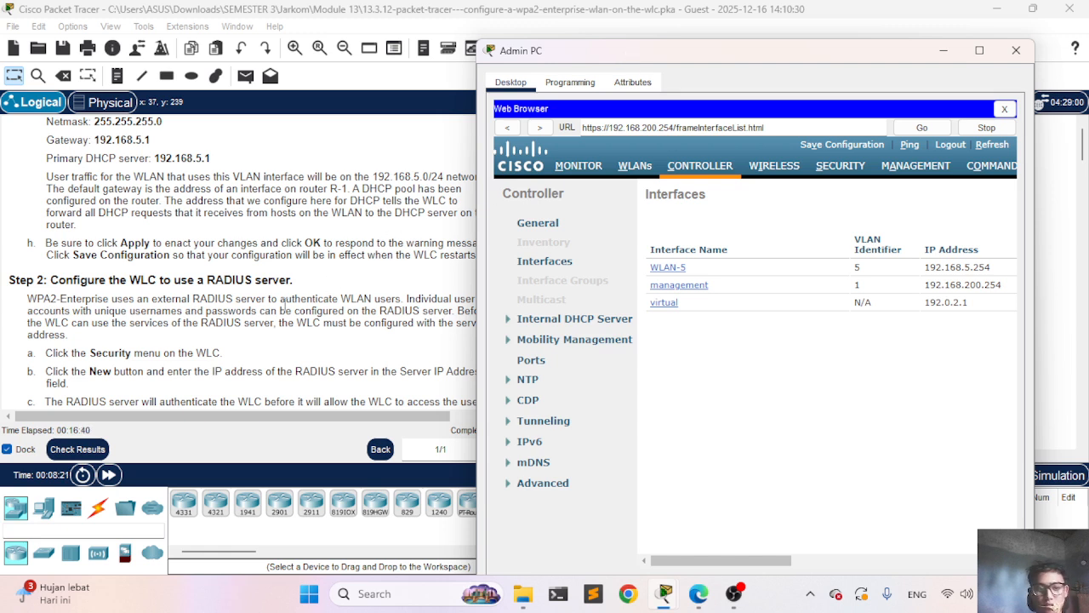
scroll(189, 375, down, 1)
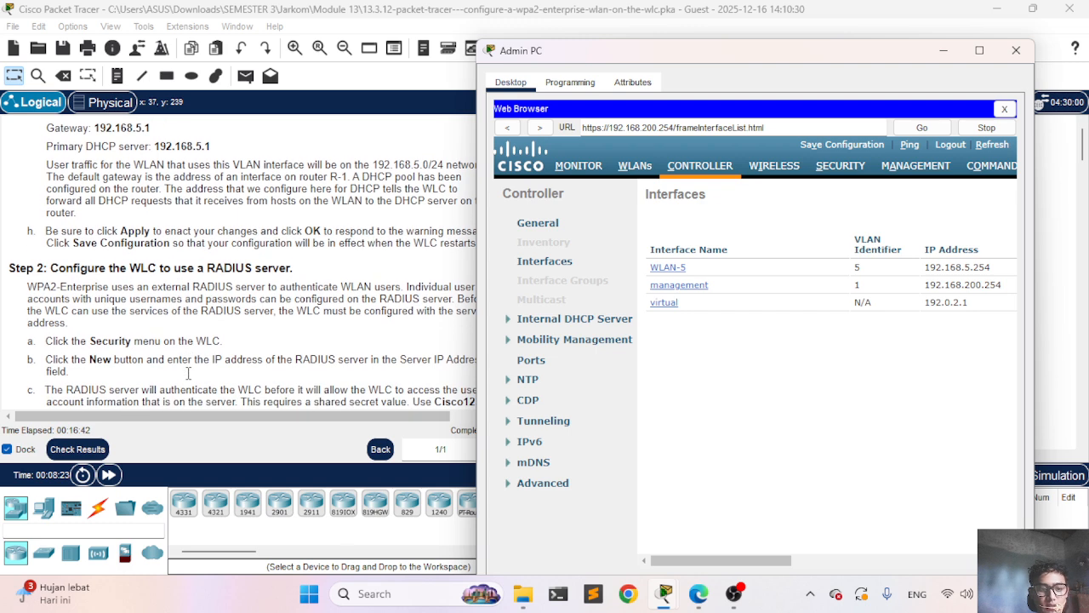
click(841, 170)
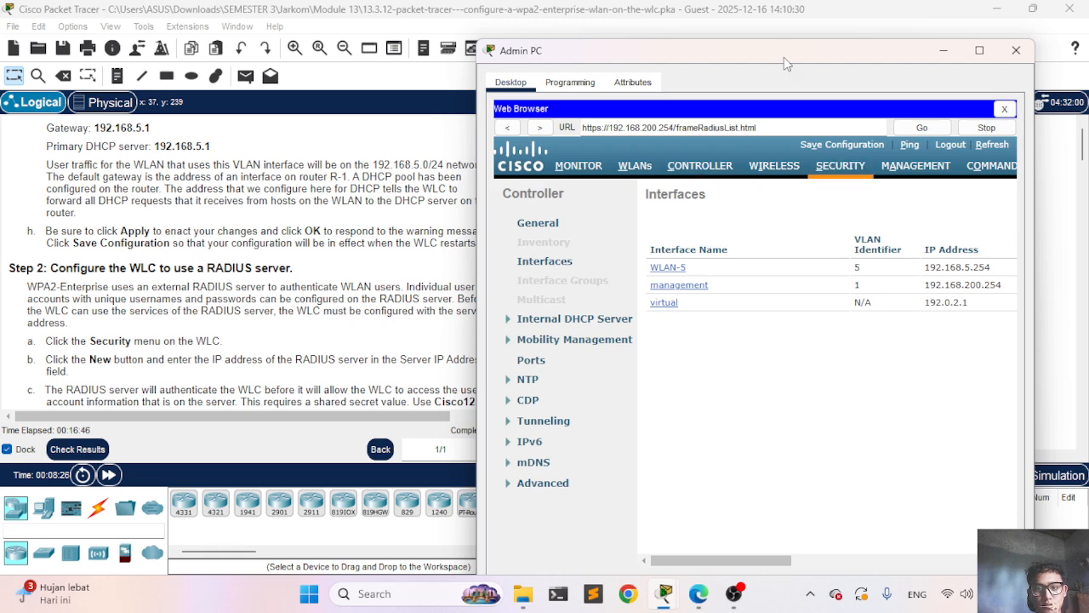
drag(779, 57, 728, 56)
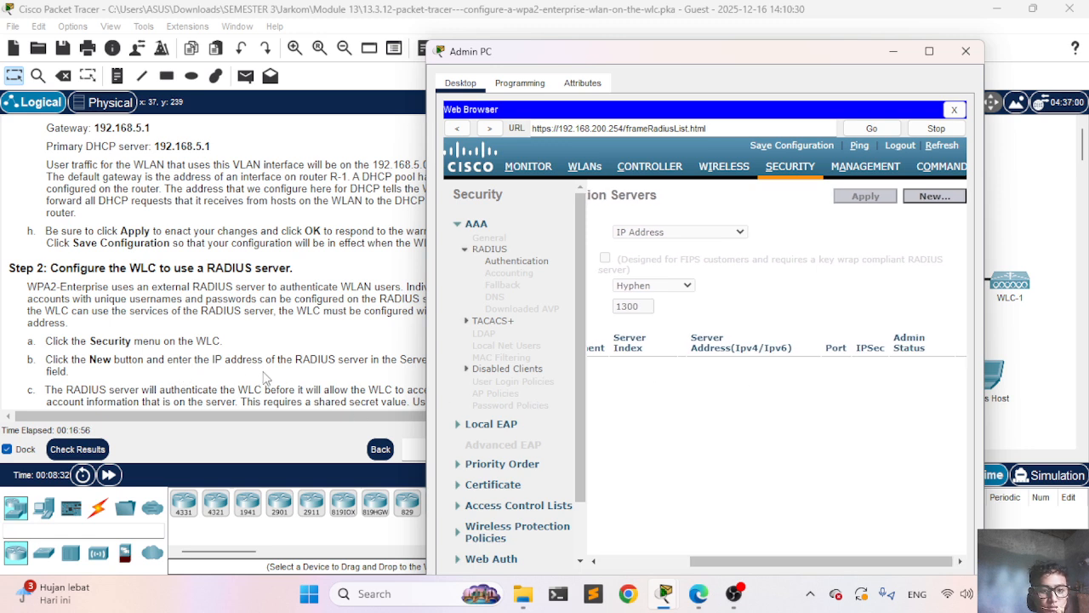
click(946, 197)
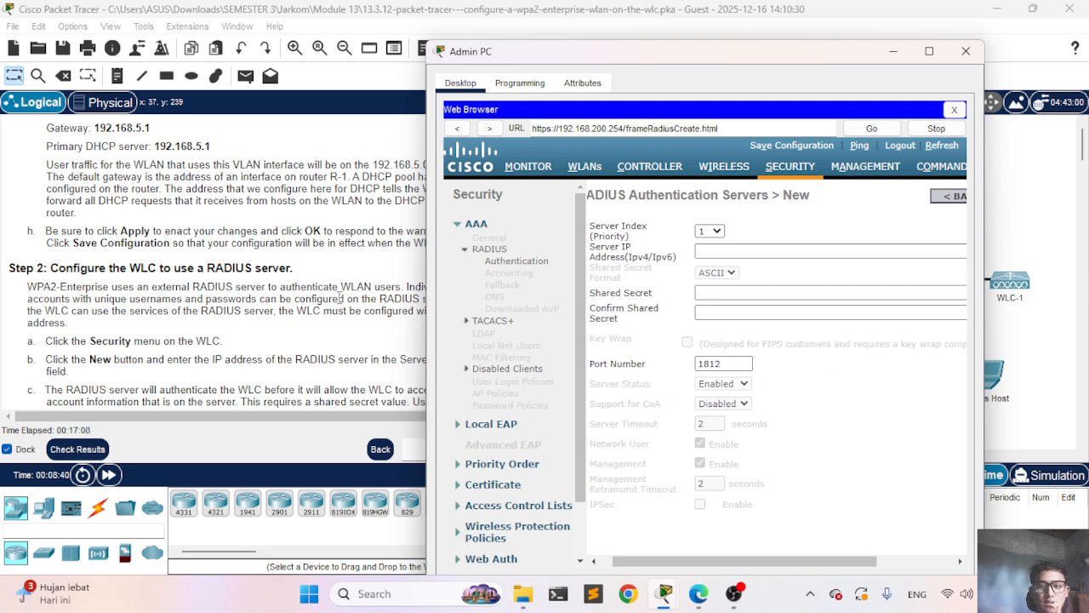
scroll(241, 340, down, 3)
scroll(241, 340, down, 1)
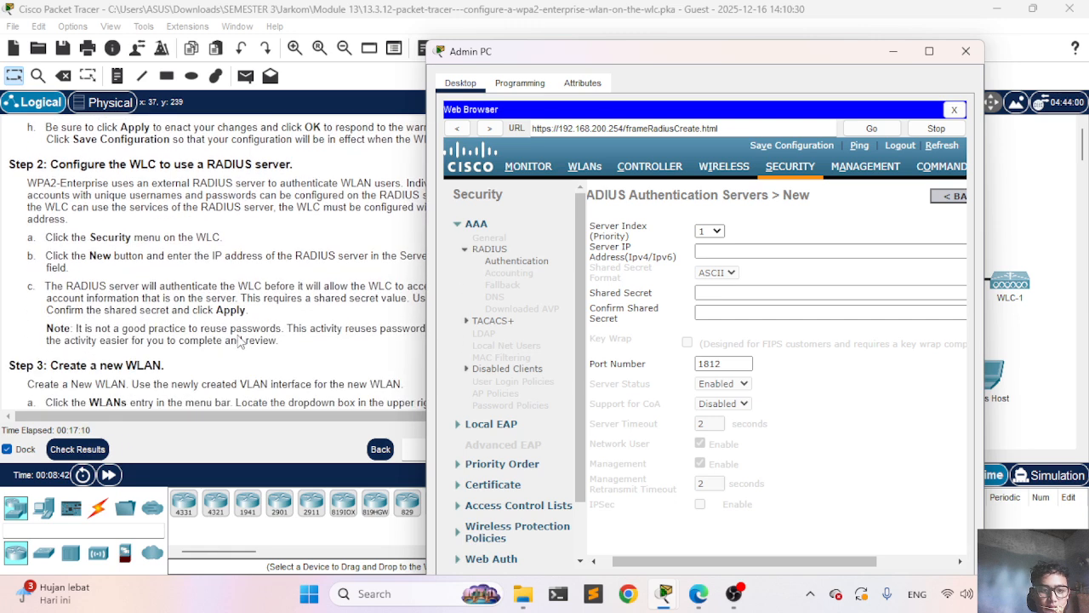
scroll(241, 340, right, 2)
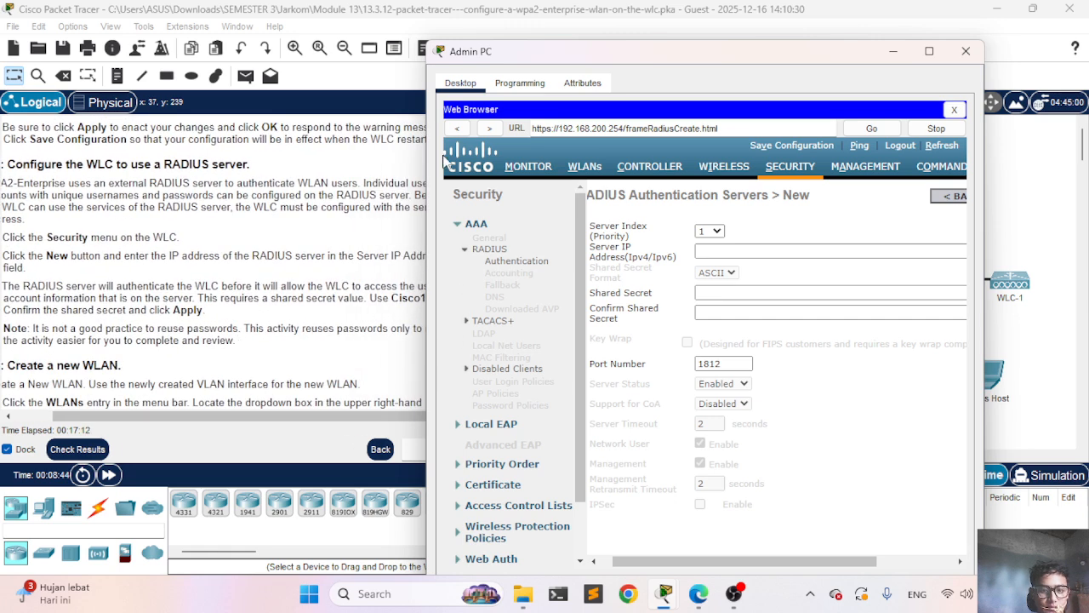
drag(508, 56, 585, 60)
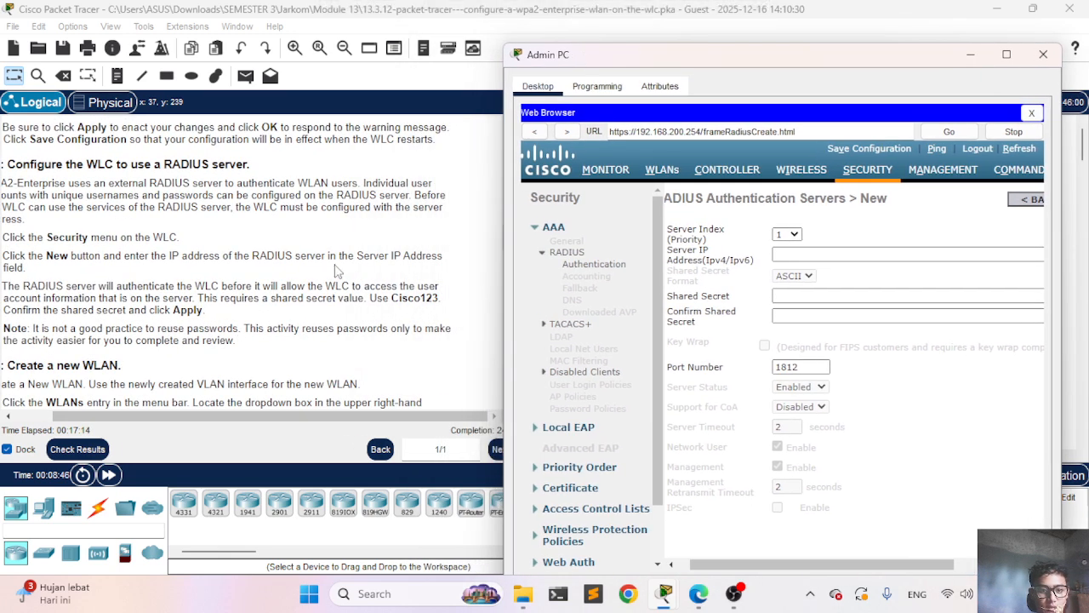
scroll(336, 269, down, 2)
scroll(336, 269, up, 1)
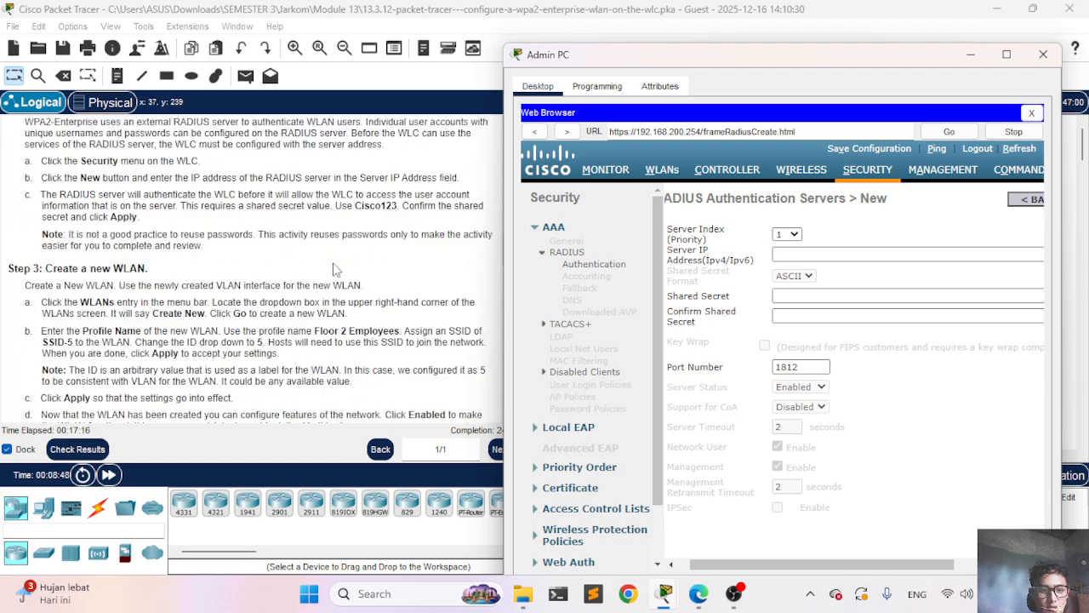
scroll(336, 269, down, 10)
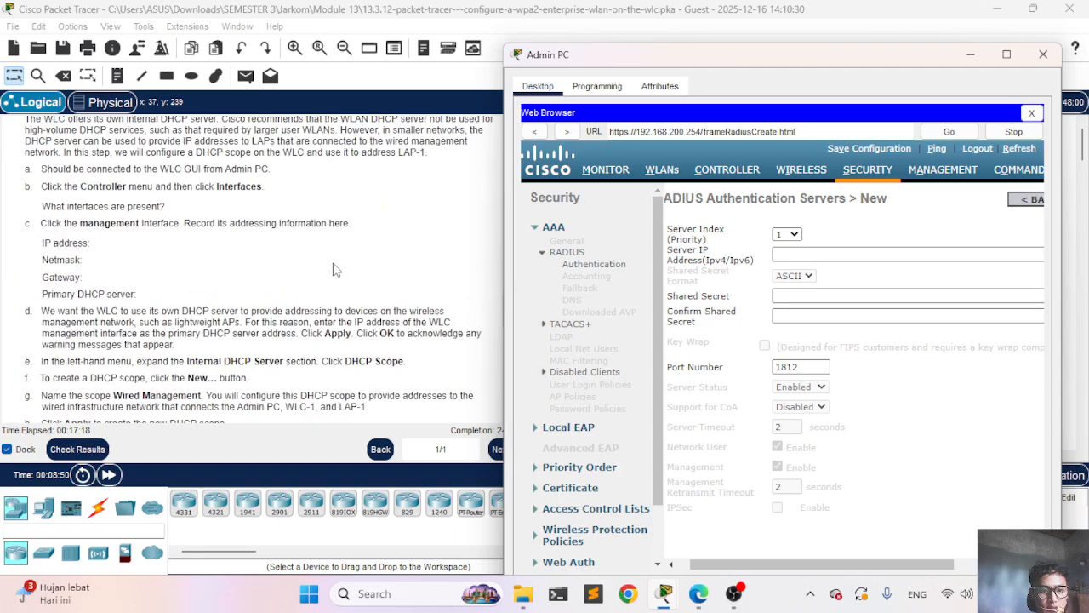
scroll(336, 269, up, 10)
scroll(336, 269, down, 14)
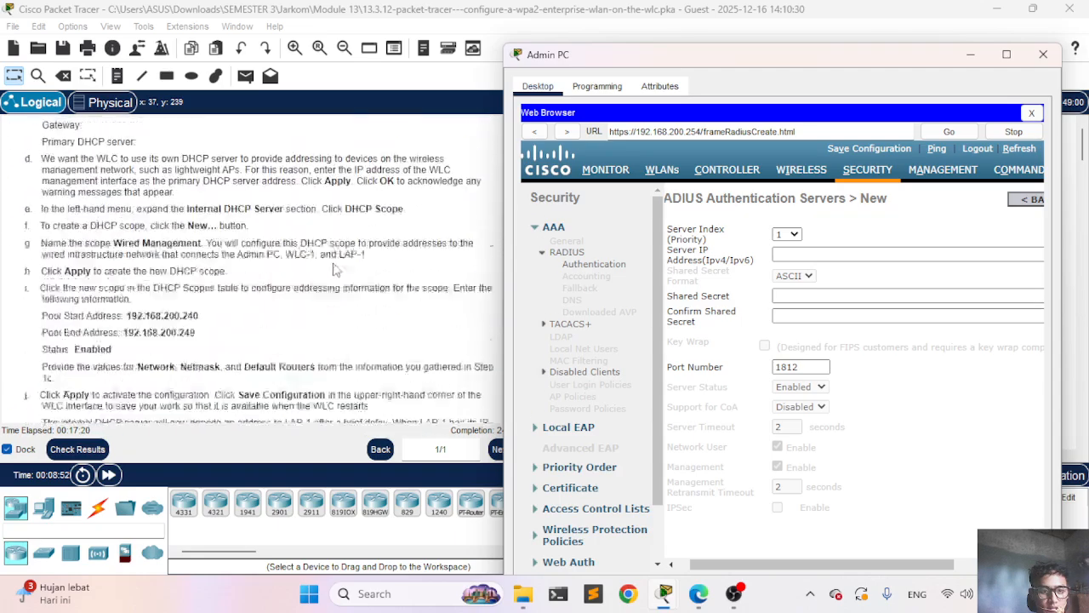
scroll(336, 269, up, 10)
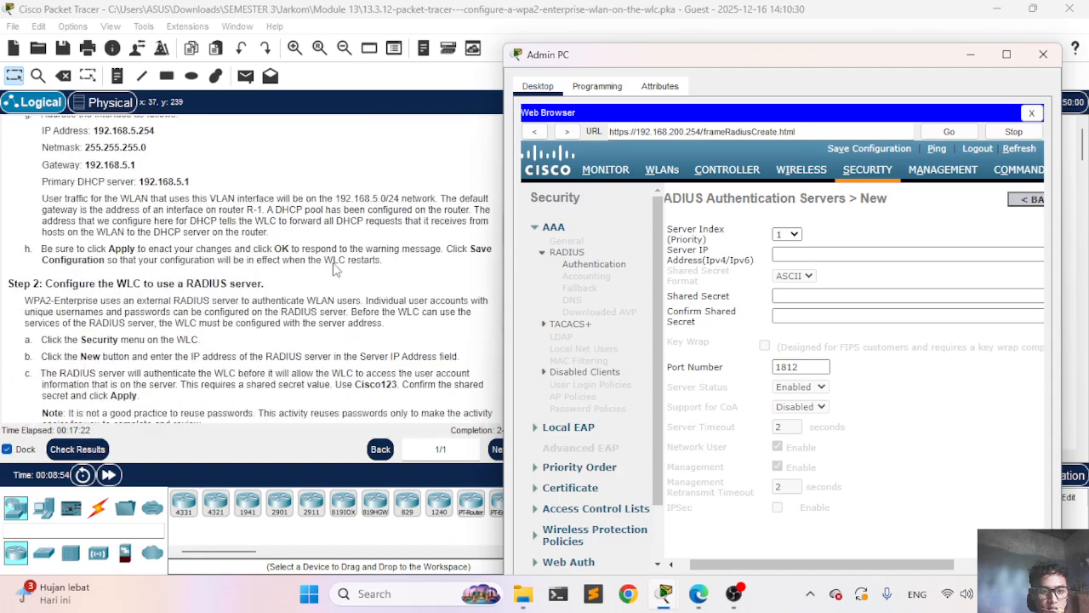
ctrl+scroll(336, 269, up, 2)
scroll(336, 269, down, 8)
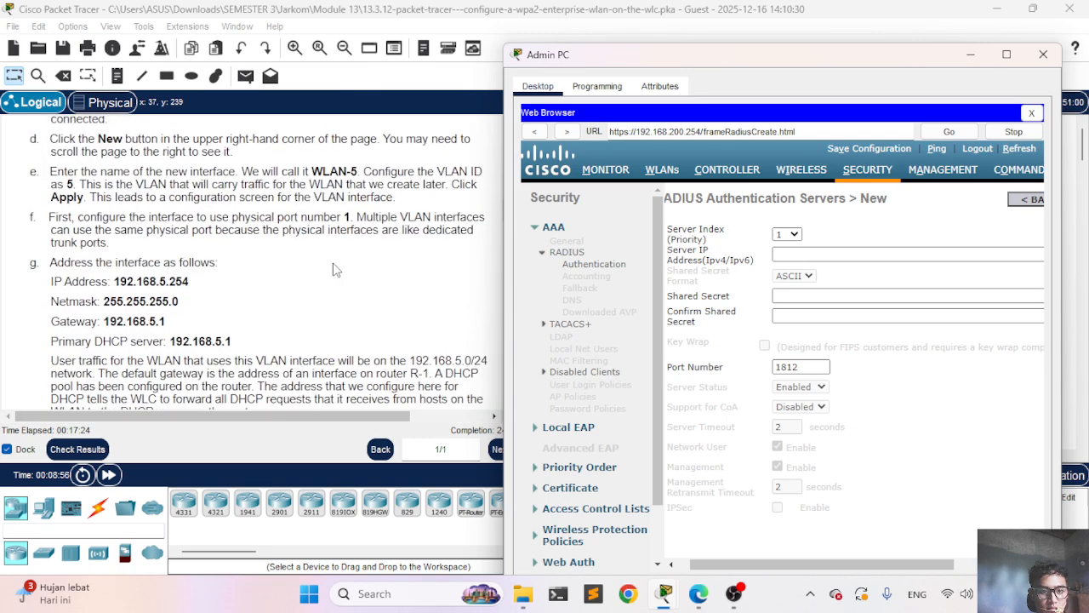
scroll(336, 269, up, 5)
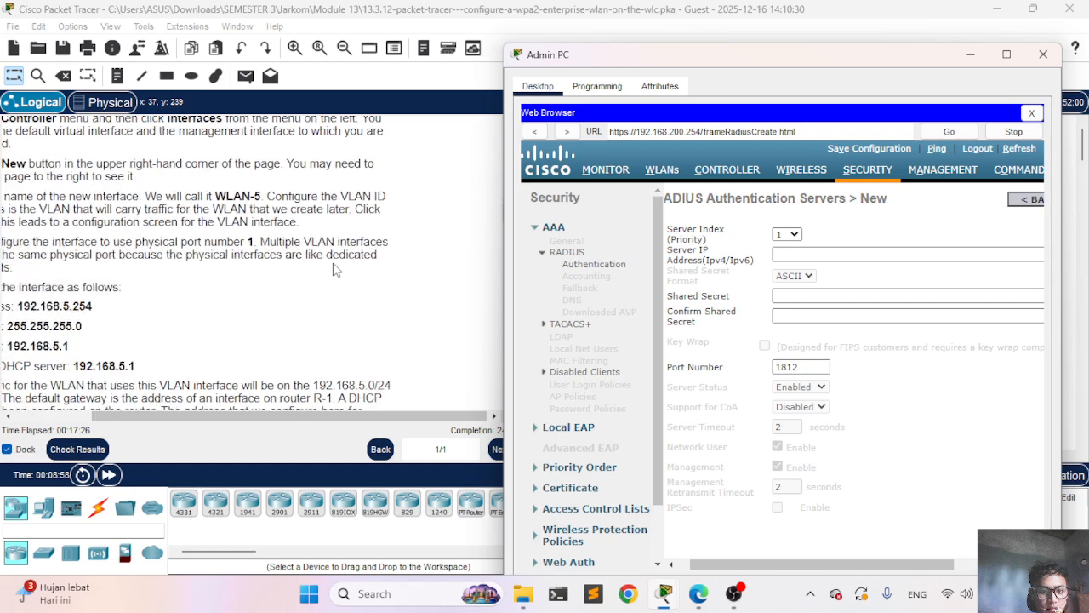
scroll(336, 269, down, 5)
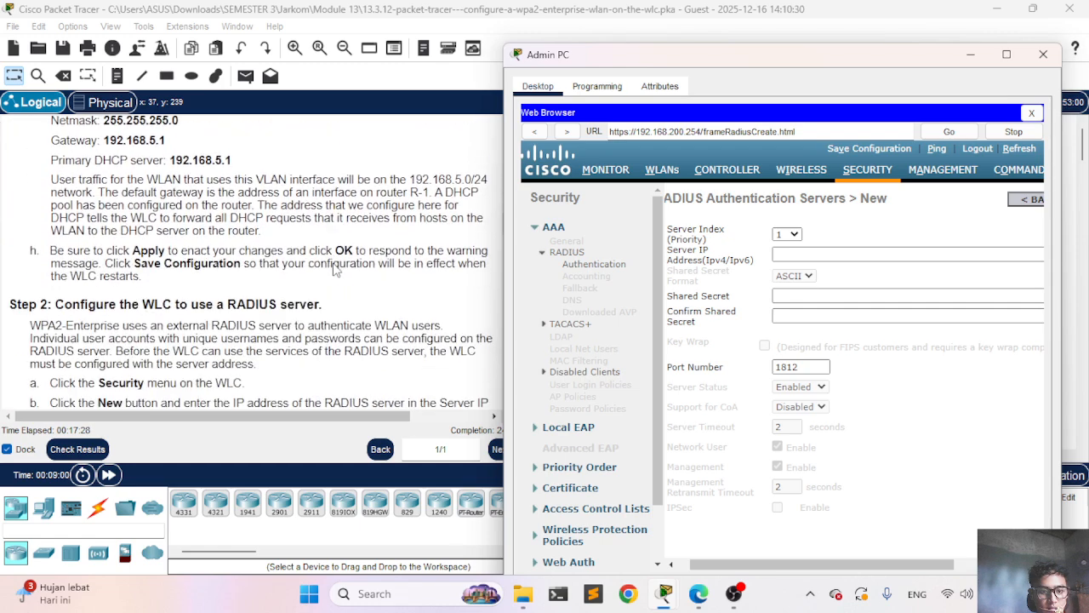
scroll(336, 269, down, 6)
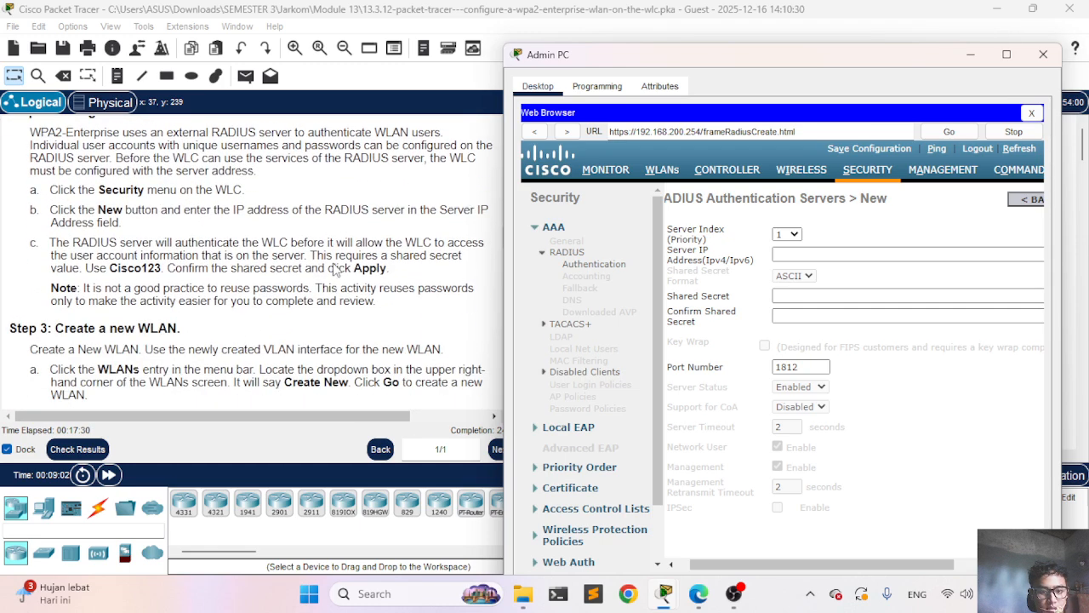
scroll(336, 269, down, 3)
scroll(336, 269, up, 4)
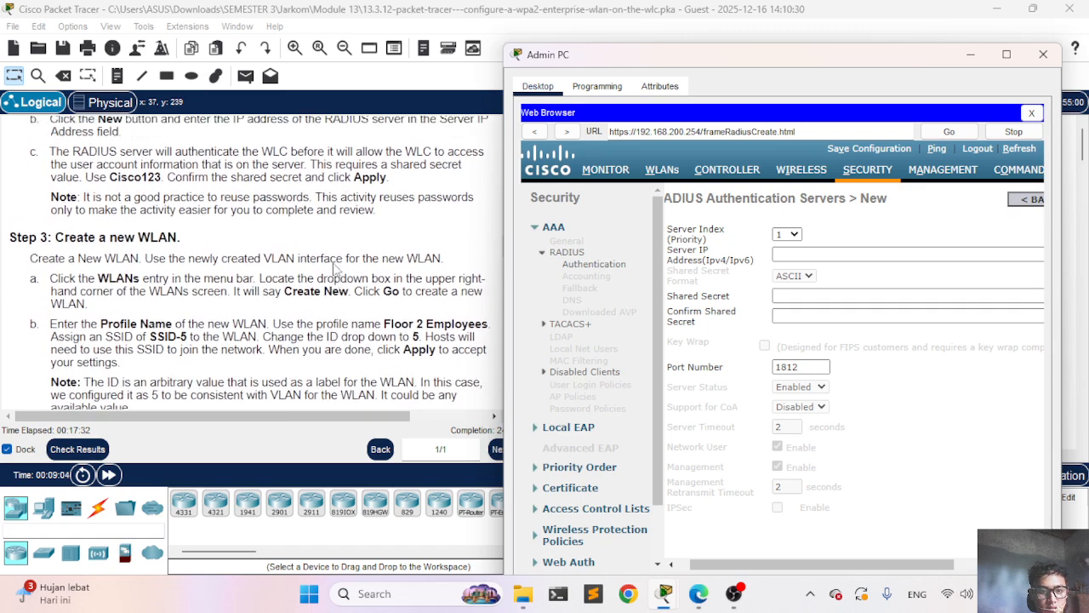
scroll(204, 261, up, 1)
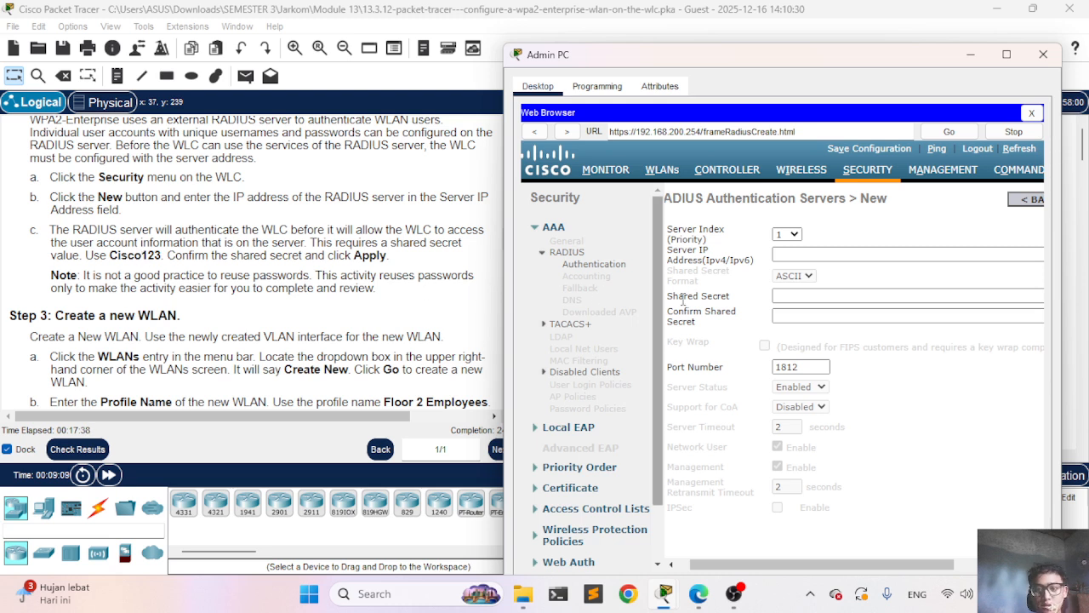
Step: Enter and confirm the RADIUS shared secret, then apply the new server form
click(816, 294)
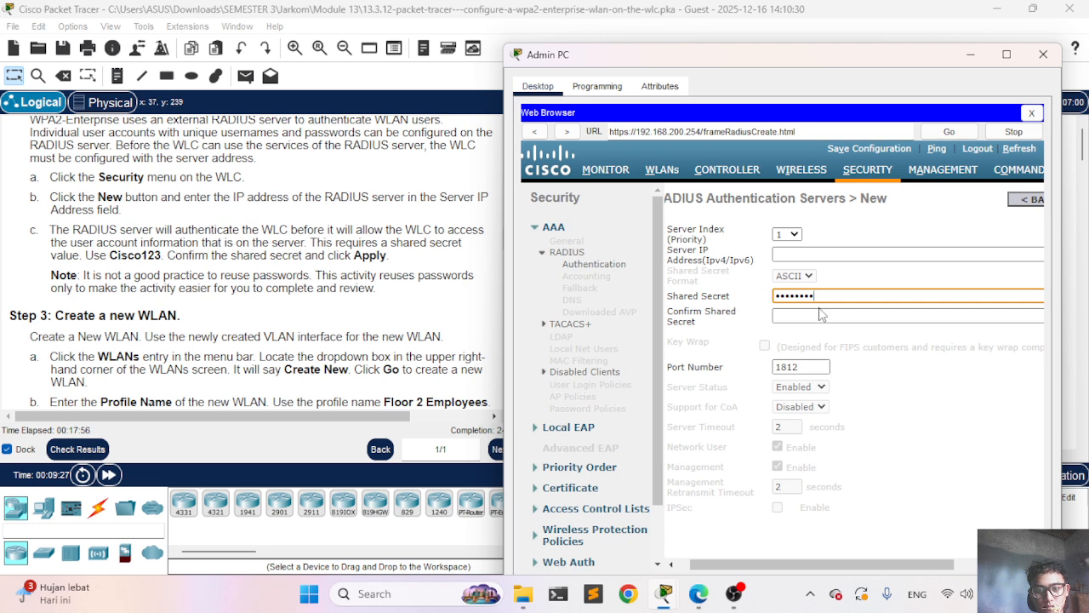
click(821, 314)
text(C)
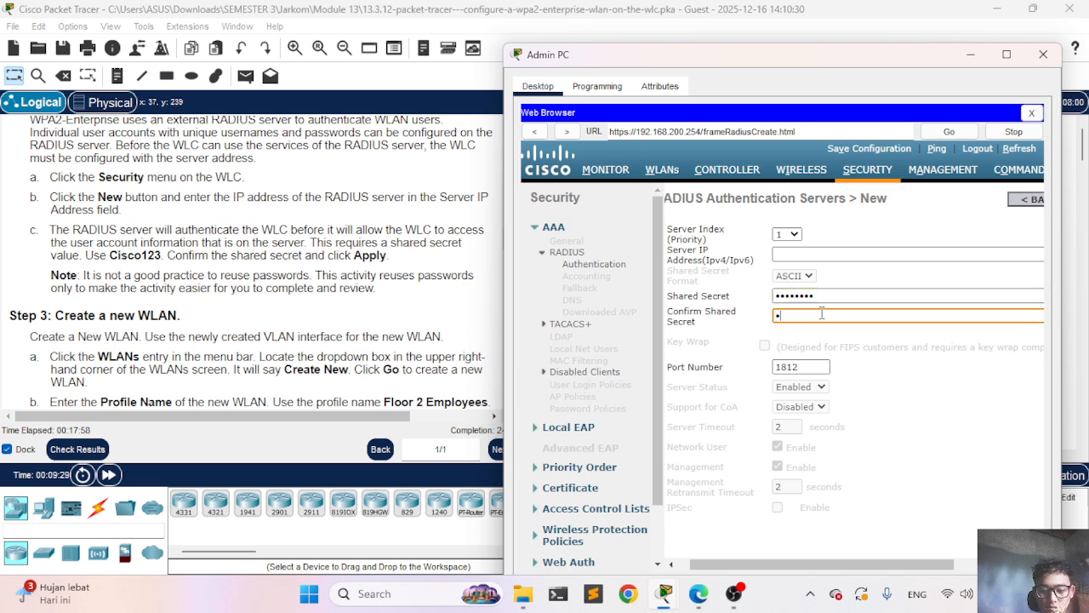
text(isco123)
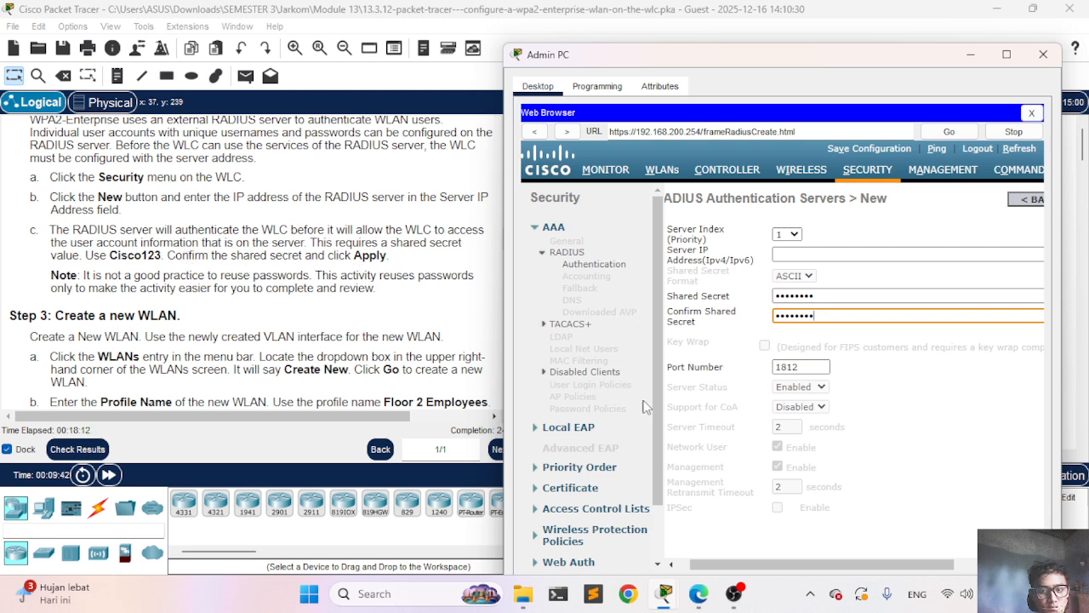
scroll(763, 374, right, 3)
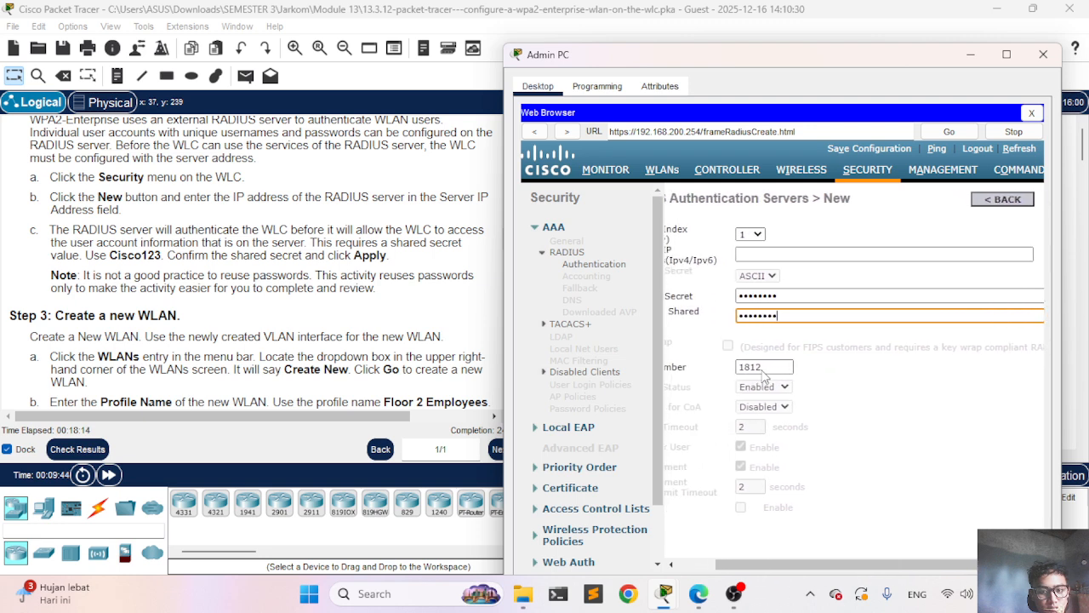
scroll(763, 375, left, 3)
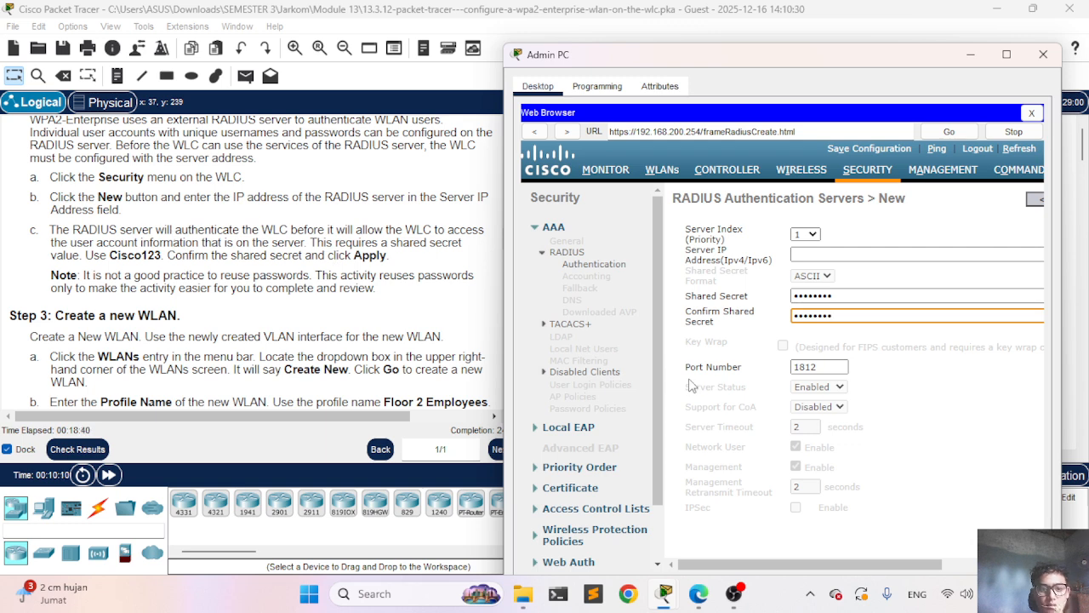
scroll(810, 387, right, 3)
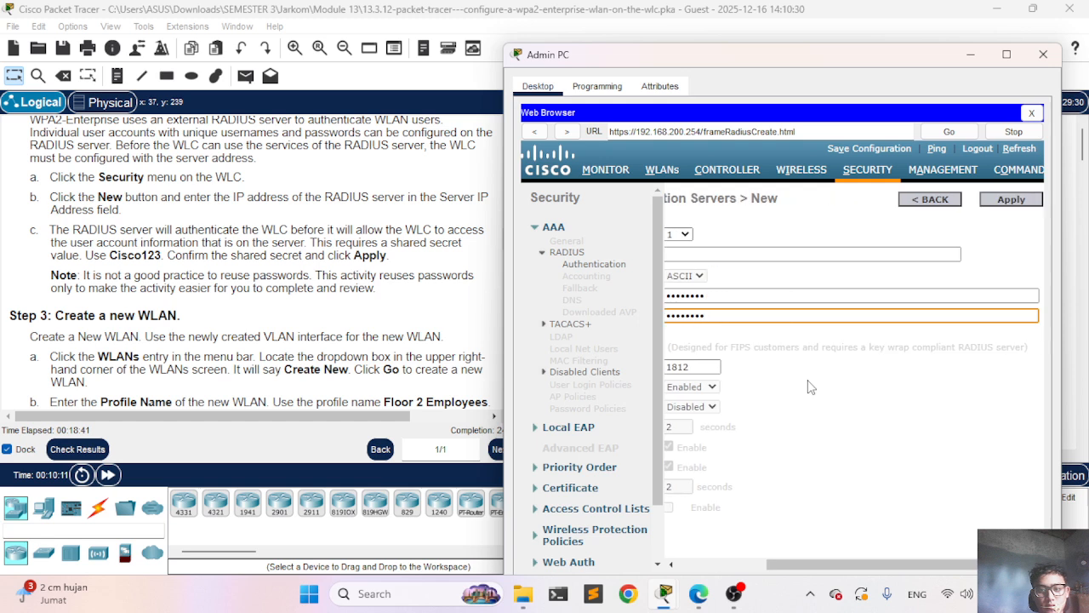
click(999, 203)
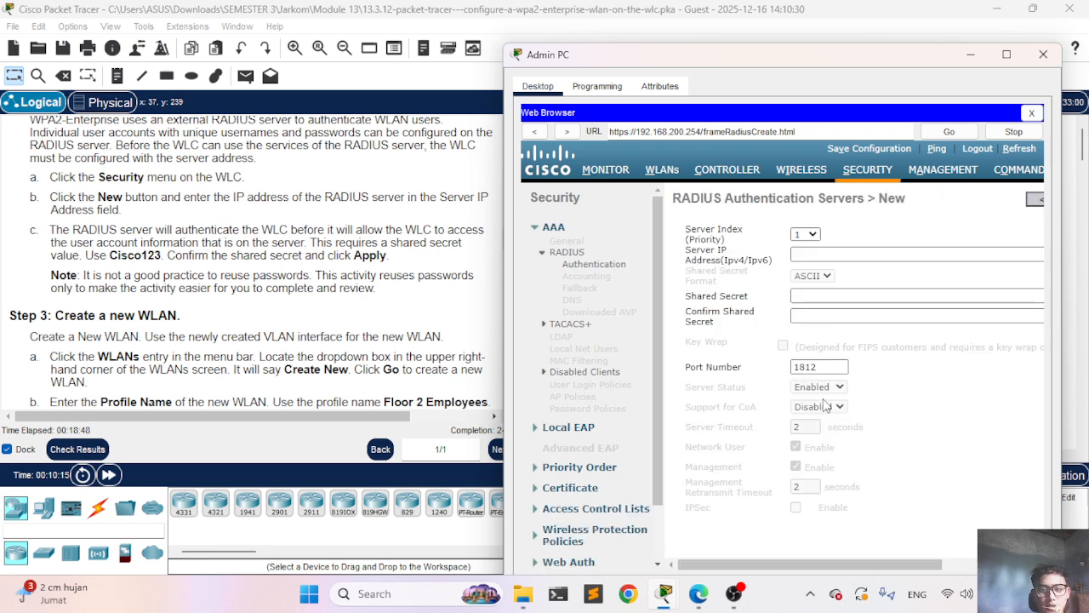
Step: Go back from the RADIUS New page to the empty RADIUS Authentication Servers list
scroll(738, 312, right, 2)
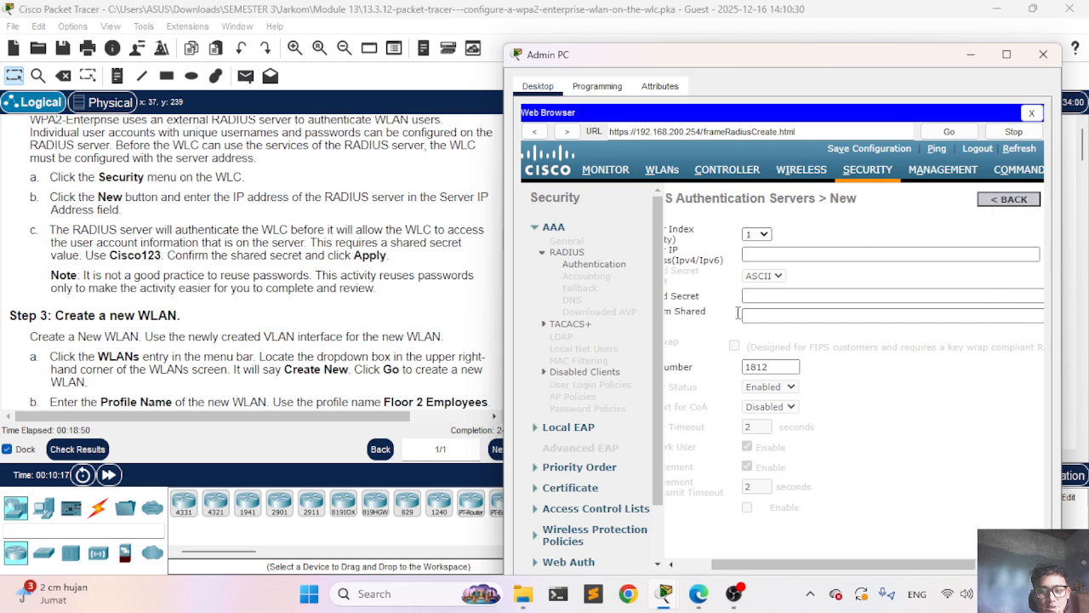
scroll(738, 313, right, 3)
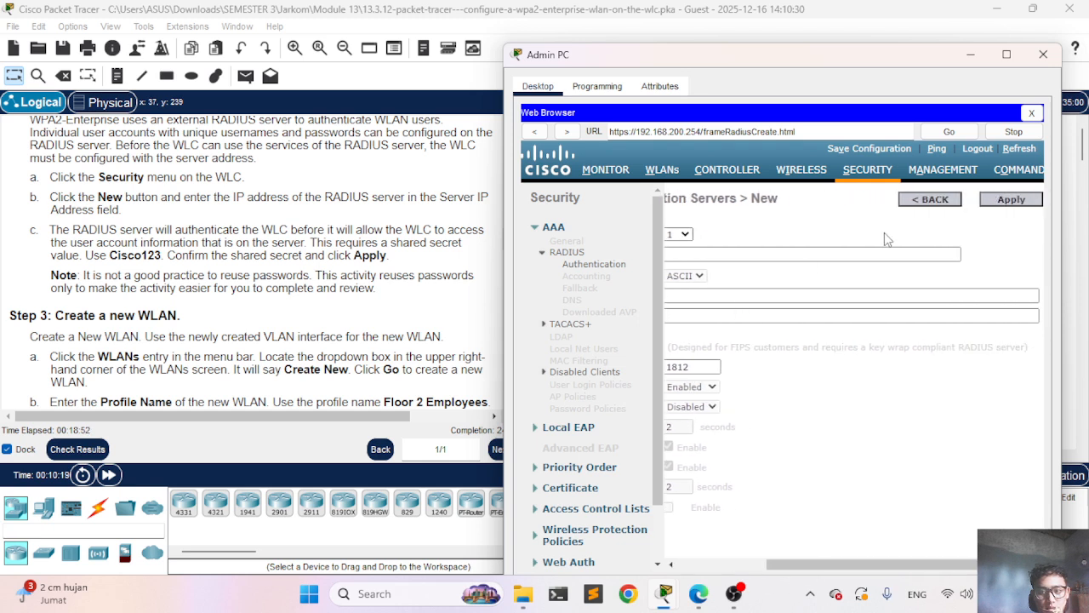
click(930, 201)
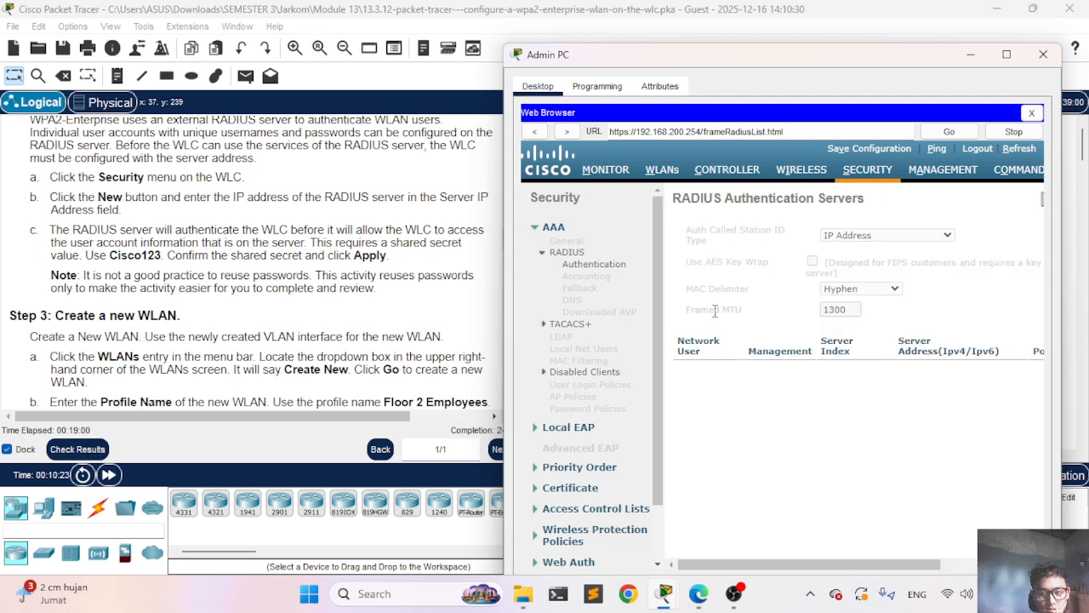
scroll(862, 342, right, 3)
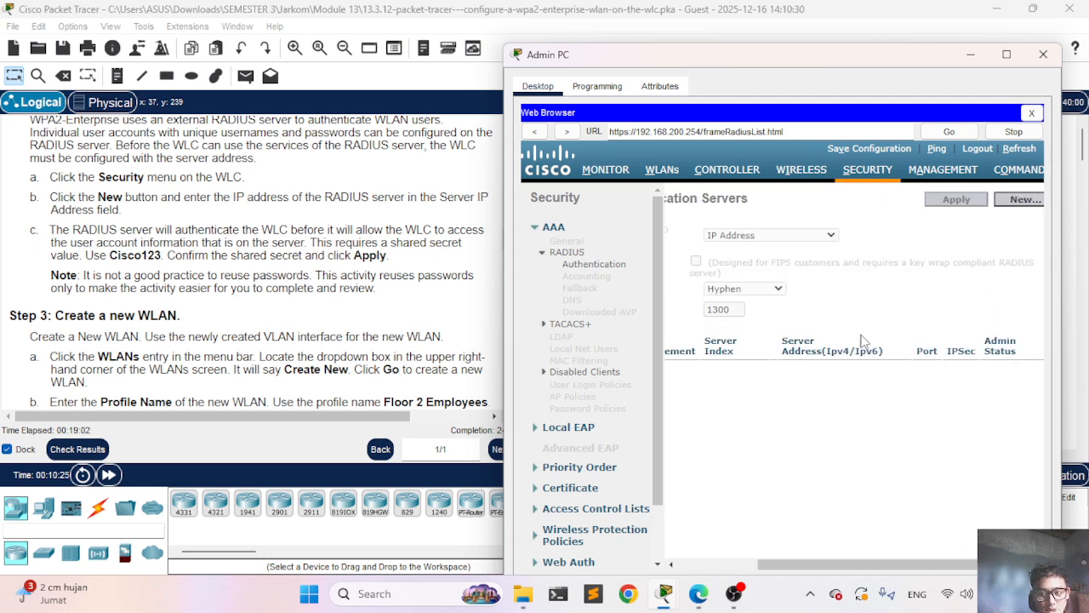
scroll(862, 342, left, 2)
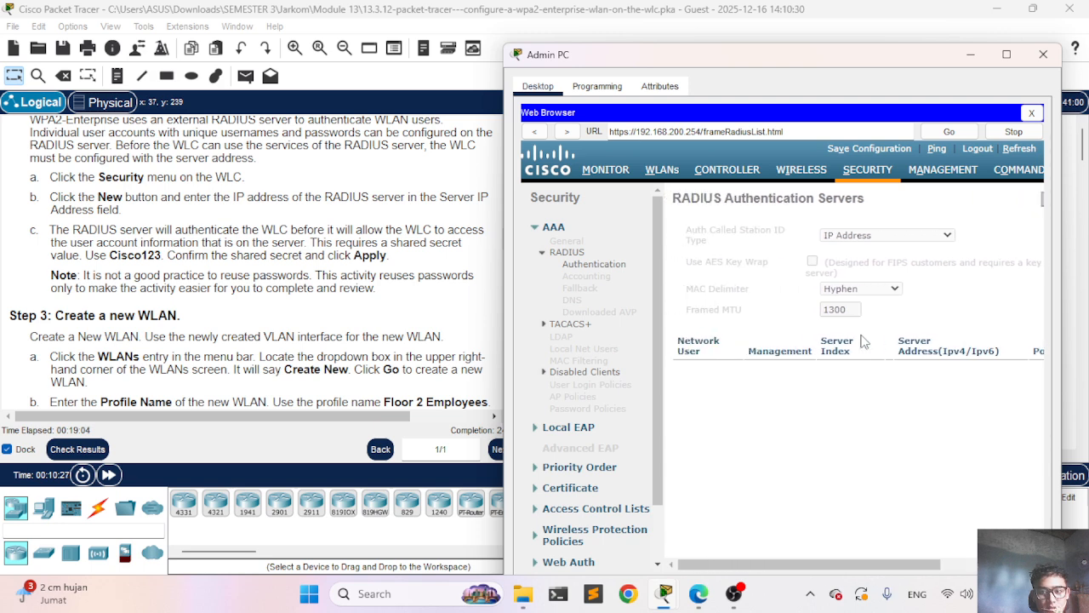
Step: Go to the controller's WLANs page and choose Create New to get a blank WLAN form
click(662, 170)
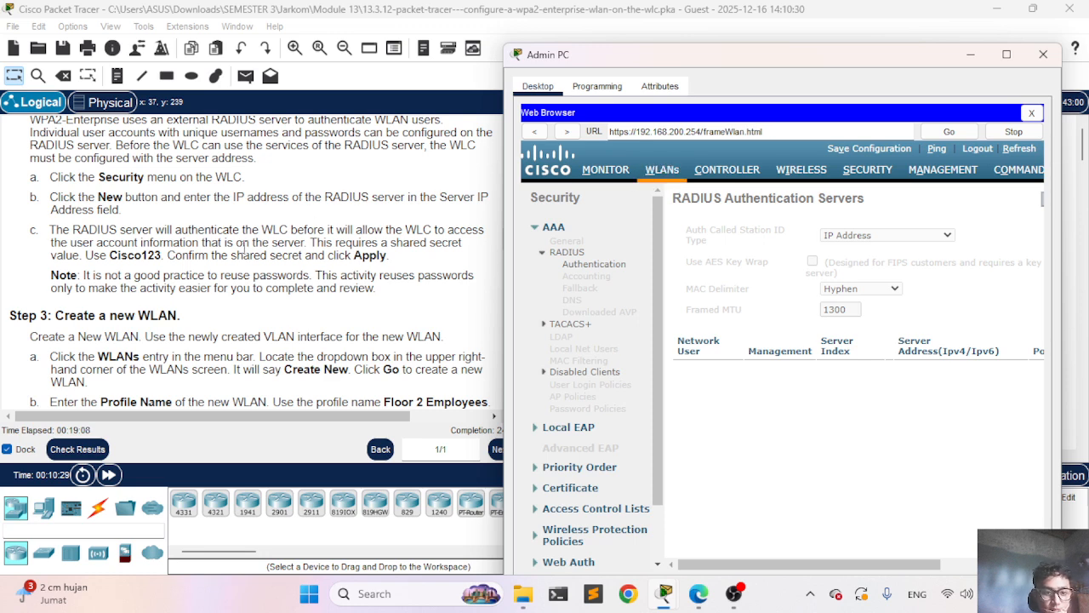
scroll(212, 273, down, 1)
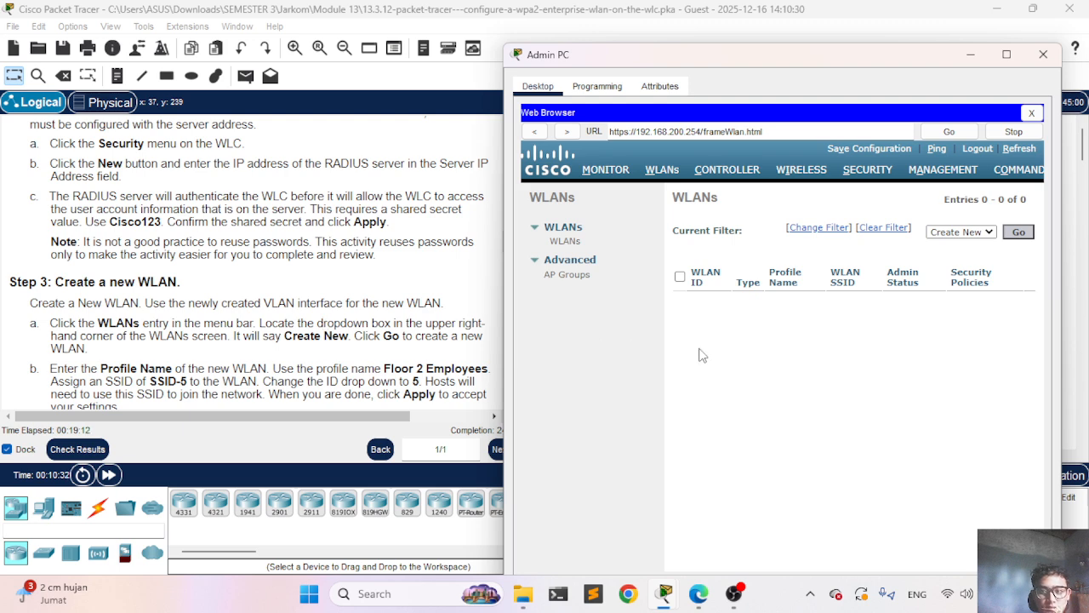
drag(744, 55, 732, 37)
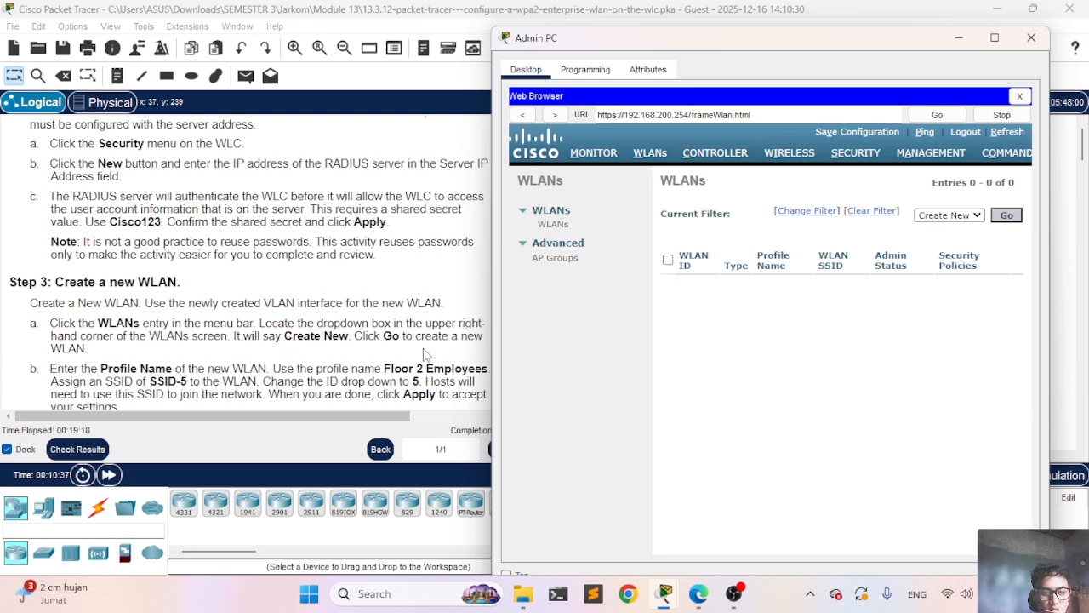
click(1006, 215)
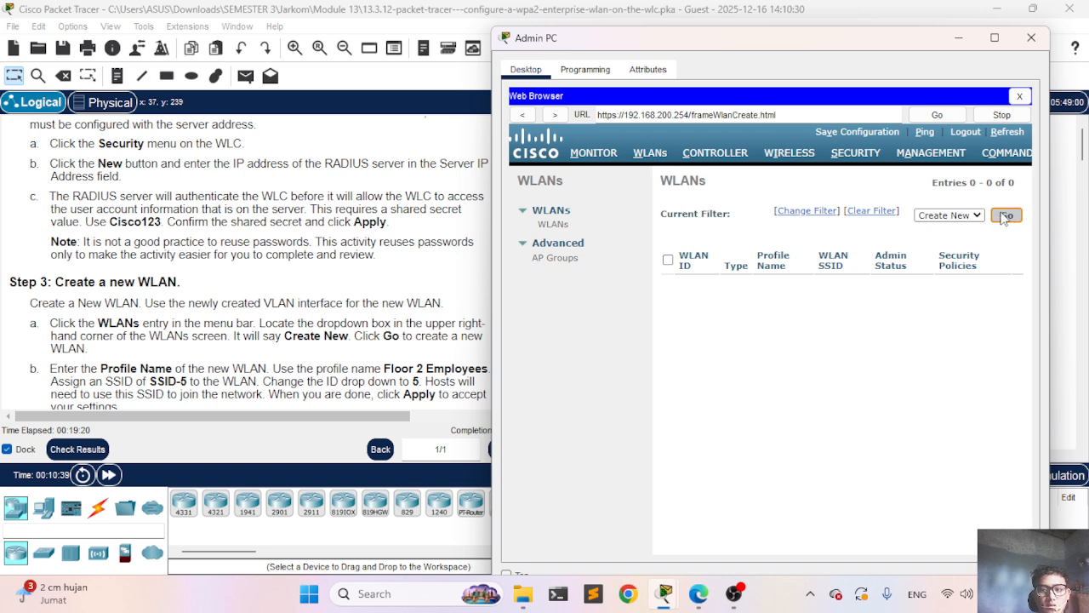
scroll(296, 271, down, 2)
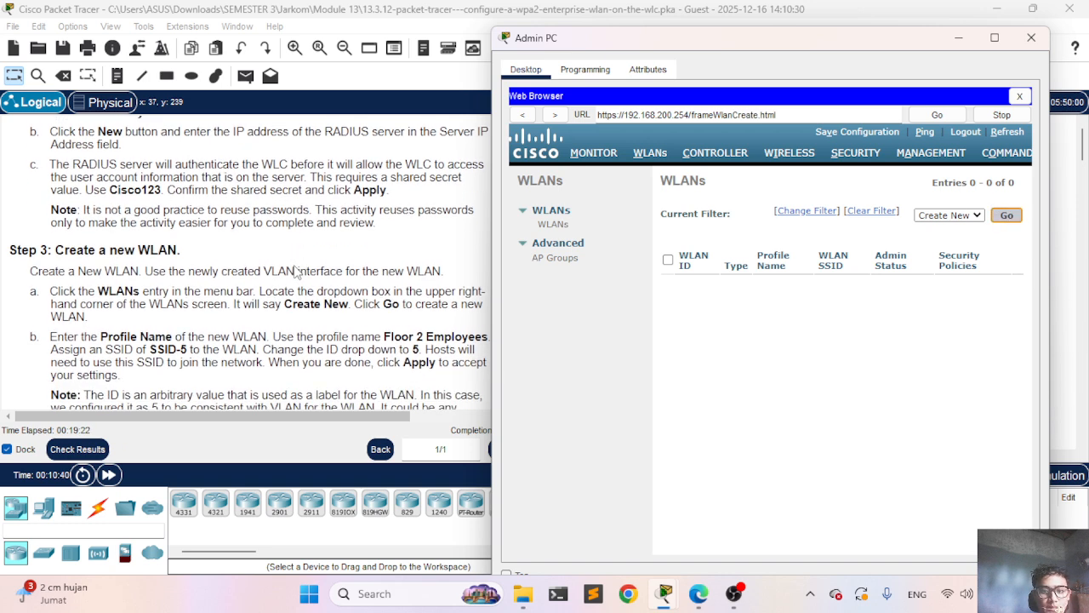
scroll(296, 272, down, 1)
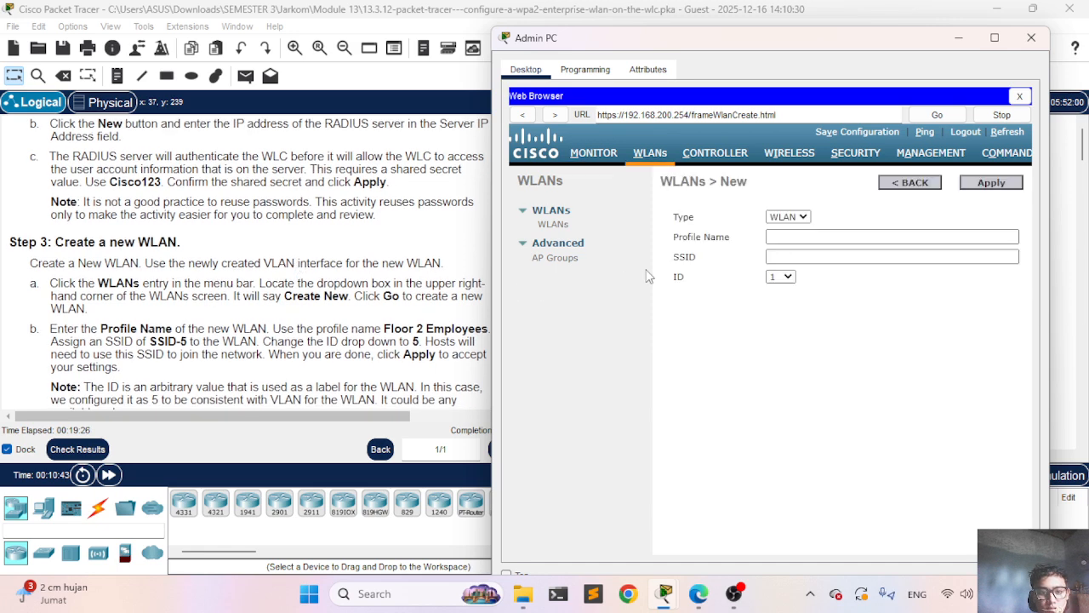
Step: Create WLAN profile 'Floor 2 Employees' with SSID 'SSID-5' and ID 5, and apply it
click(817, 237)
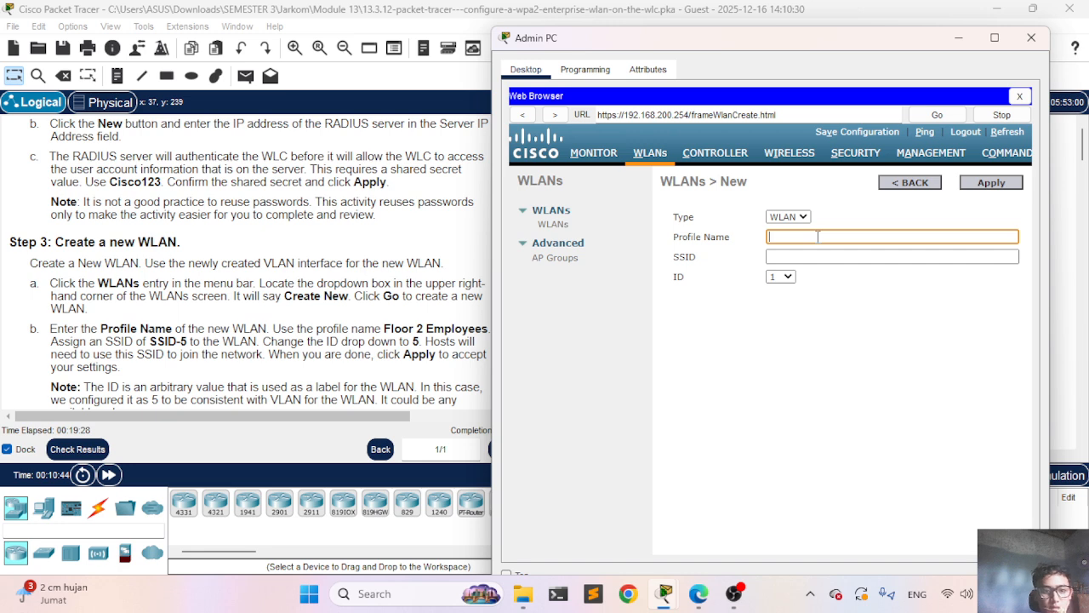
text(F)
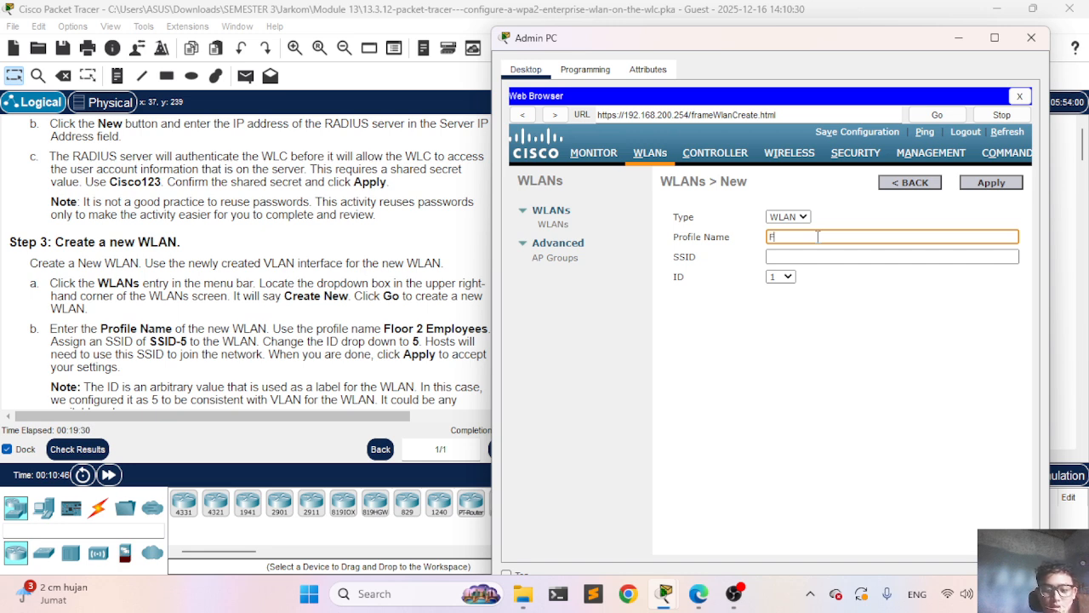
text(loor 2 )
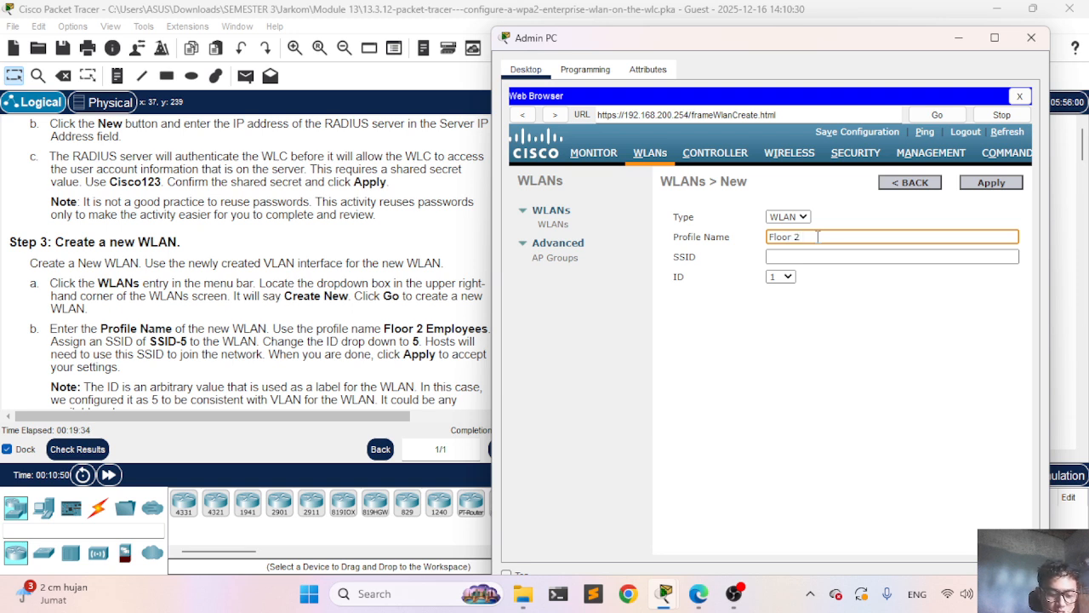
text( Emp)
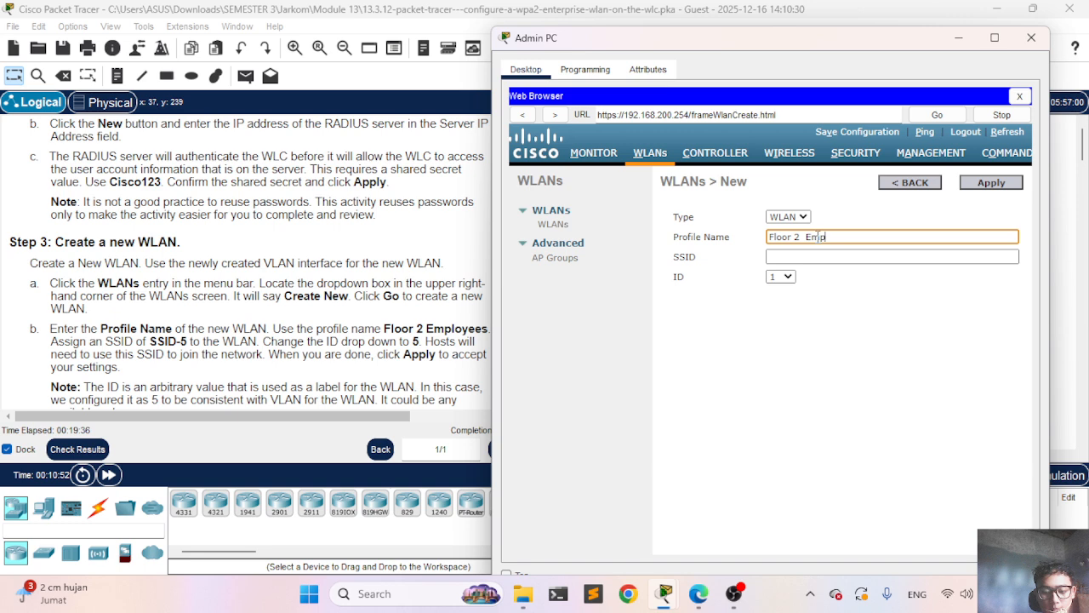
text(loye)
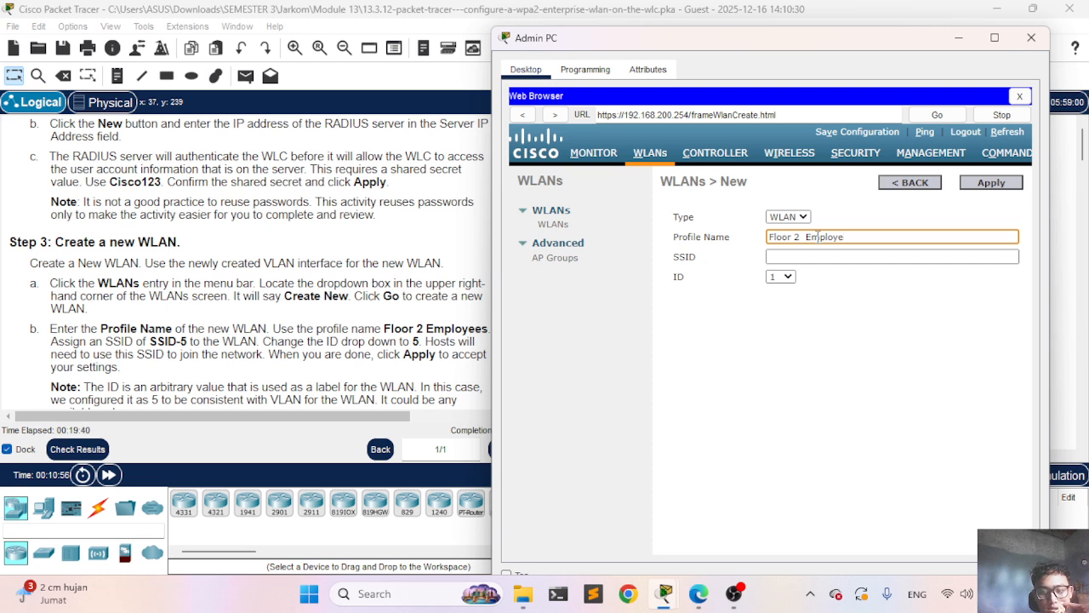
text(sses)
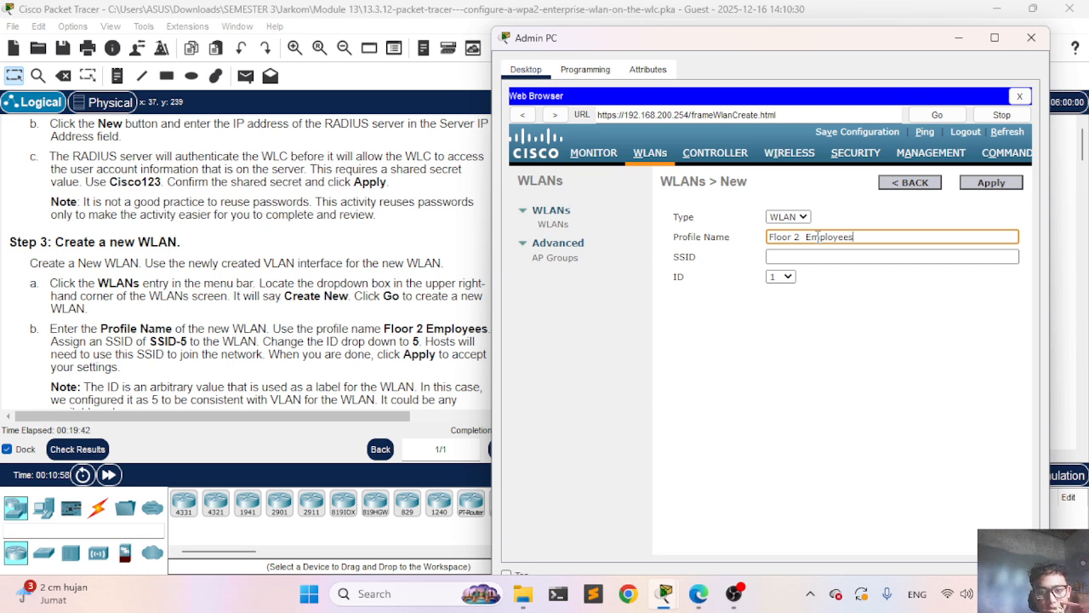
click(829, 255)
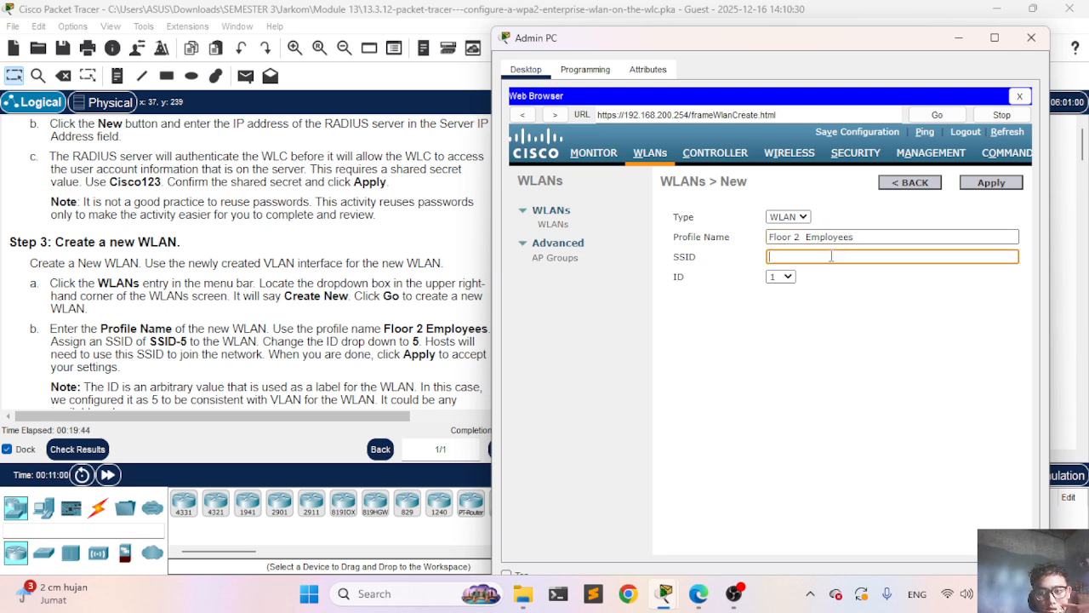
click(805, 237)
key(BackSpace)
key(BackSpace)
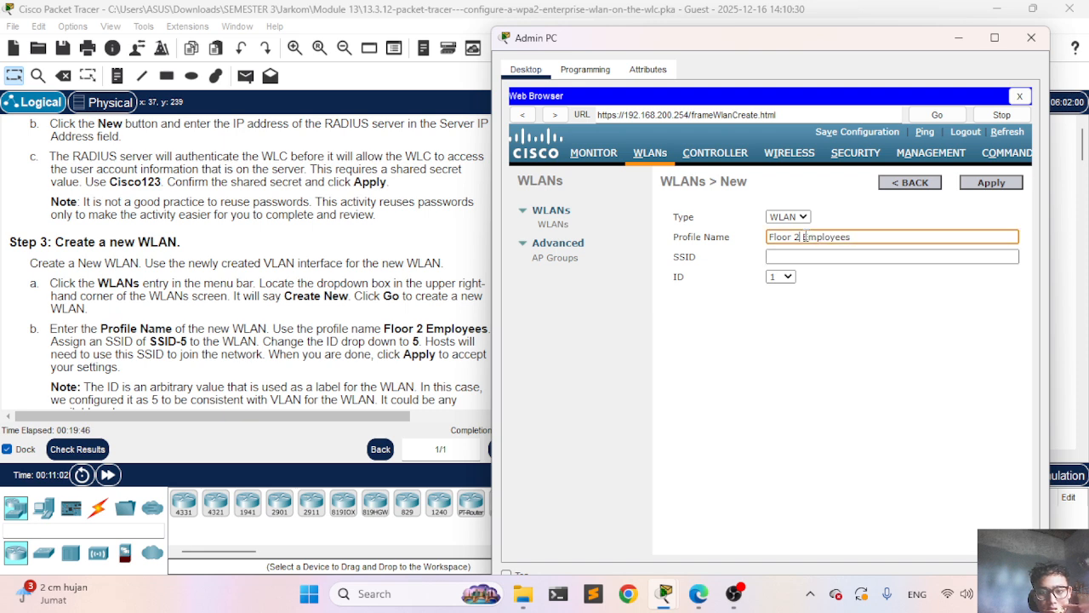
click(790, 256)
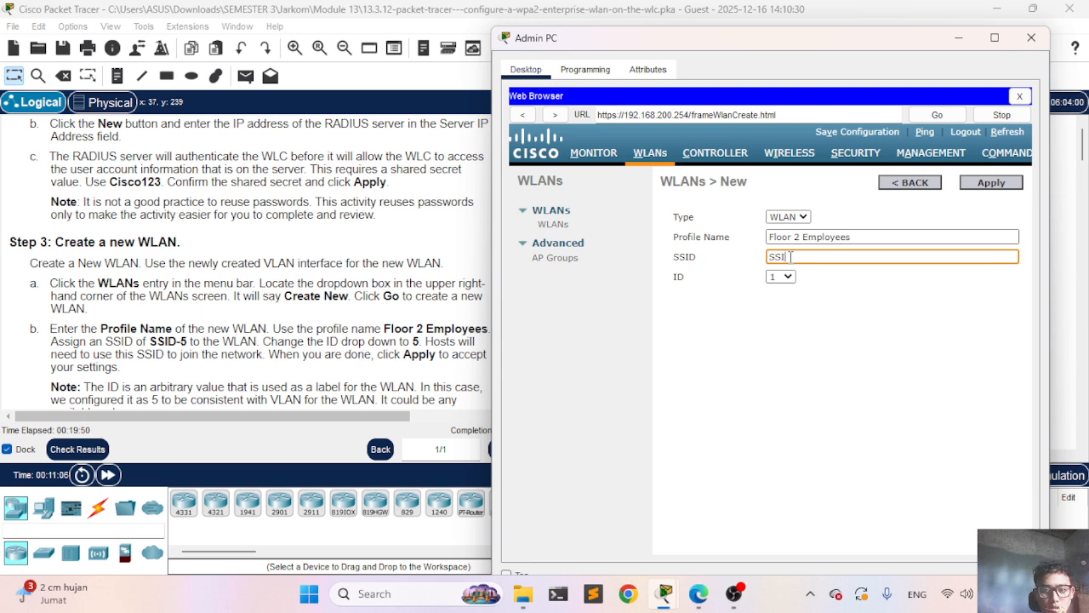
text(SSID-5)
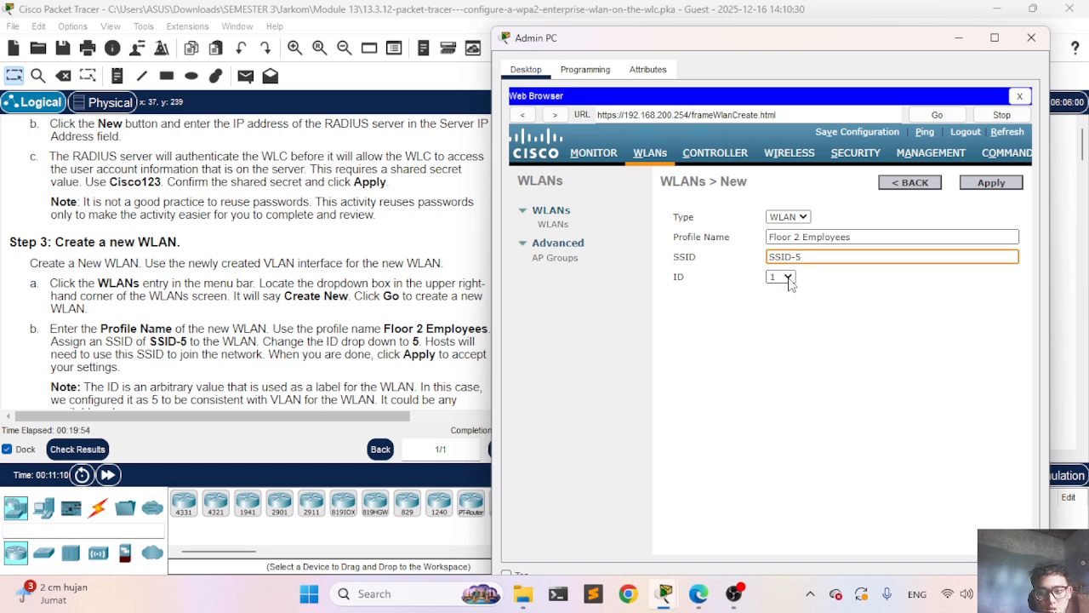
click(780, 277)
click(777, 337)
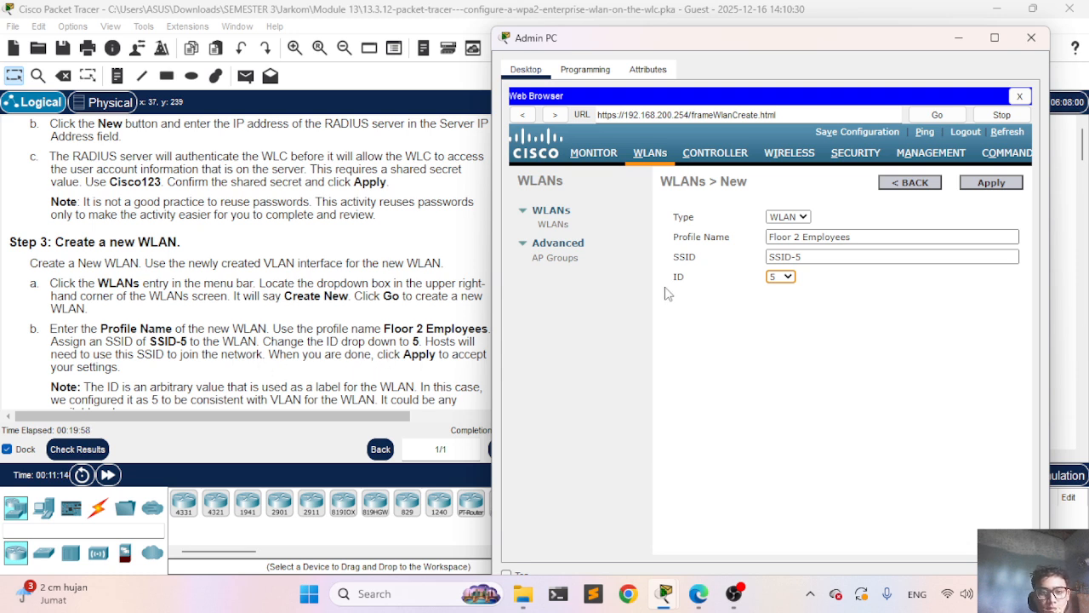
click(999, 184)
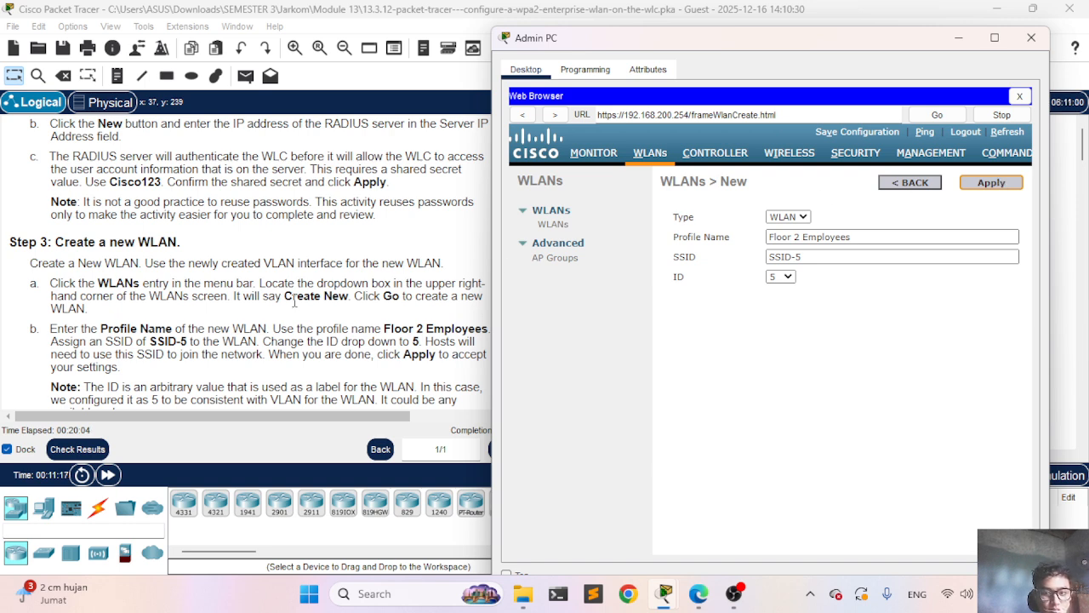
Step: Enable FlexConnect Local Switching and Local Auth on the WLAN's Advanced tab and apply
scroll(294, 300, down, 3)
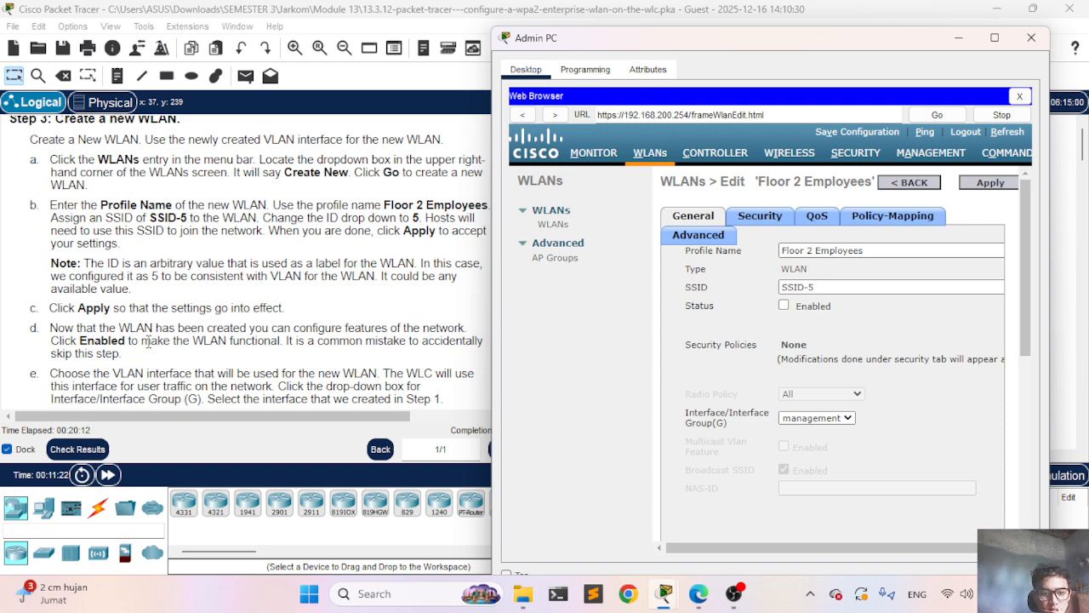
scroll(147, 342, down, 1)
scroll(148, 340, down, 1)
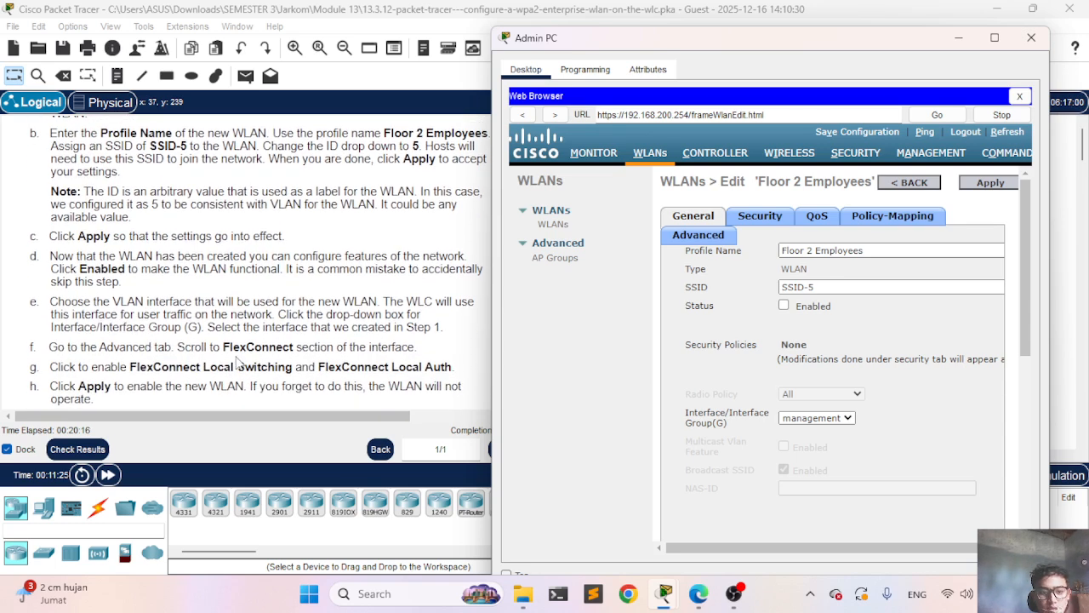
click(697, 240)
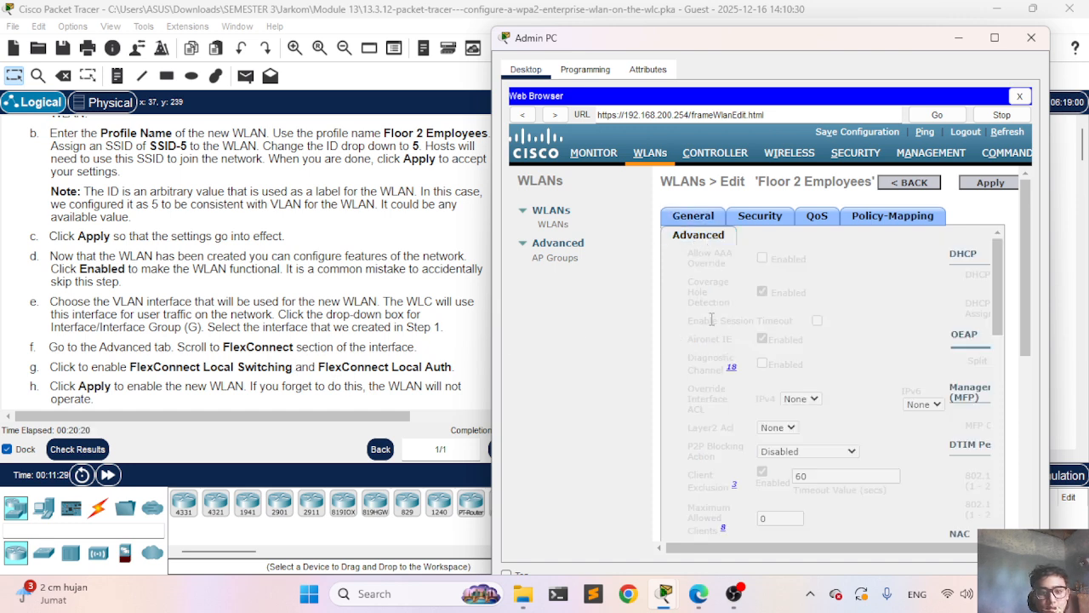
scroll(774, 317, down, 2)
scroll(774, 317, down, 10)
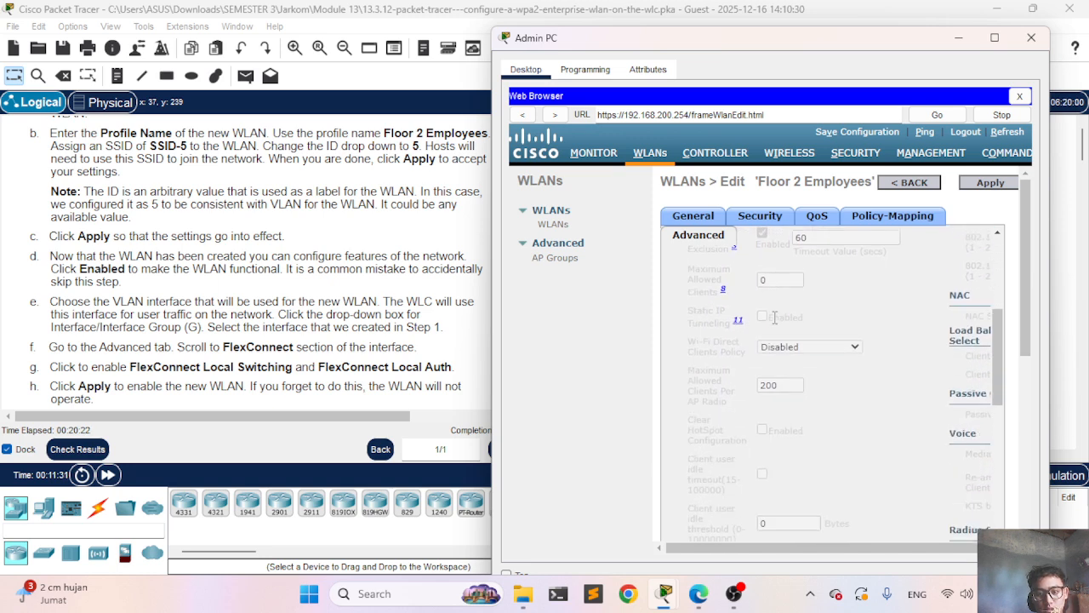
scroll(774, 316, down, 4)
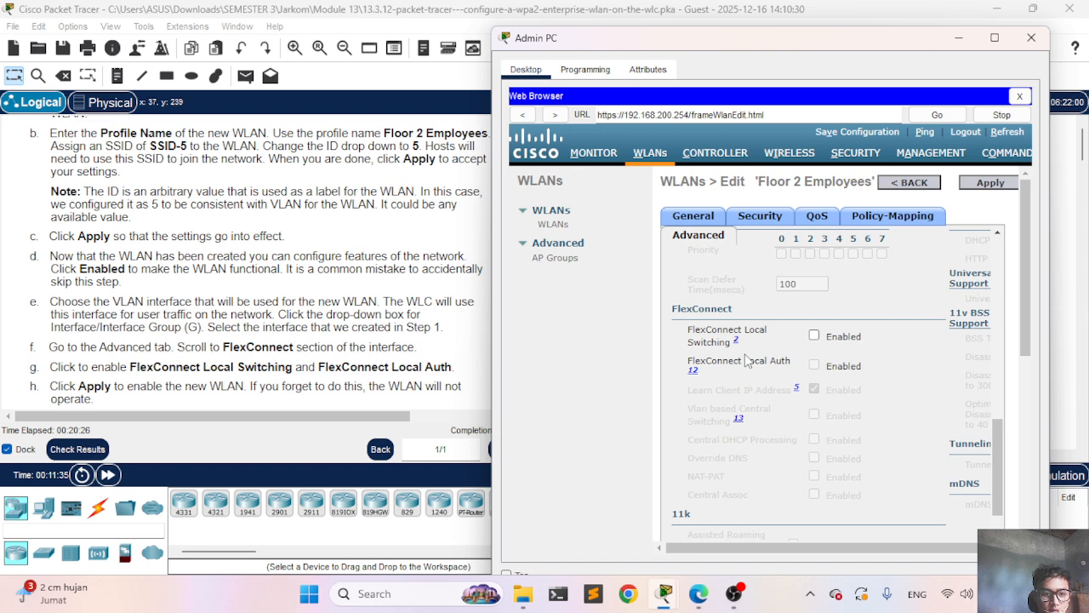
click(815, 337)
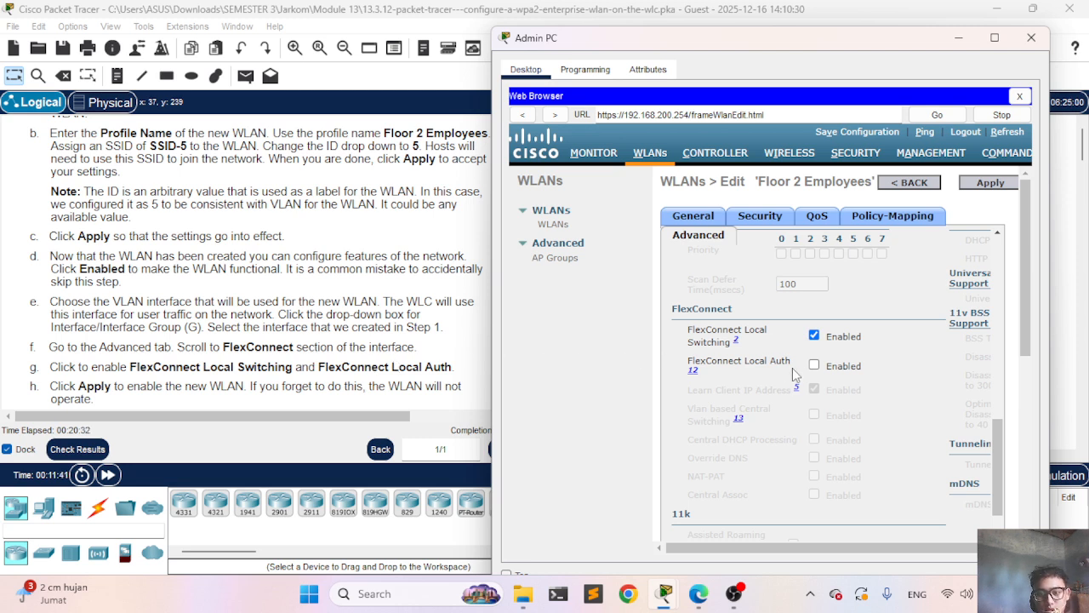
click(814, 366)
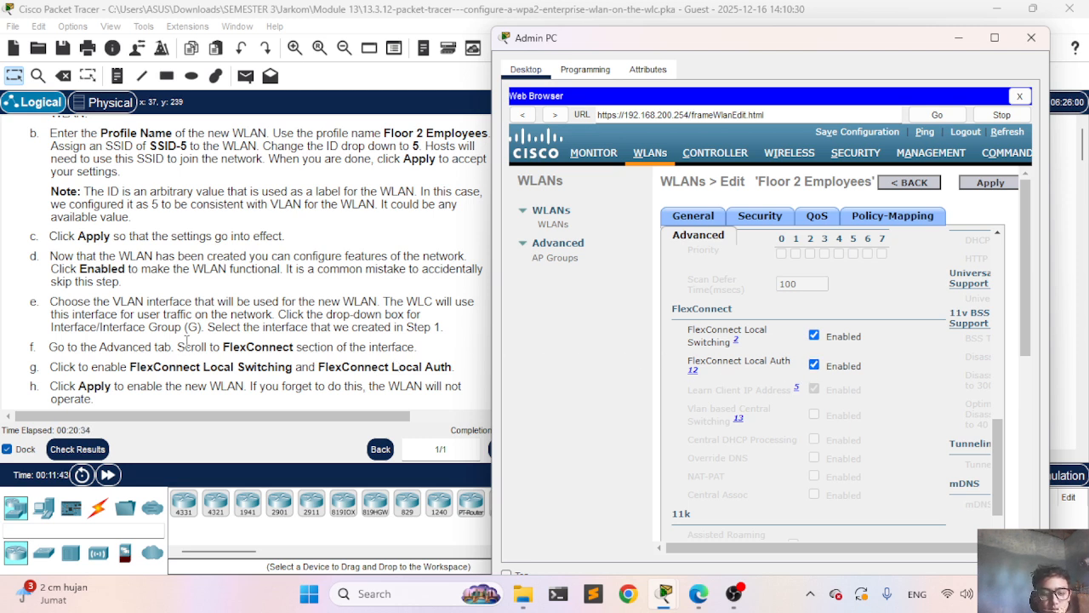
scroll(185, 341, down, 2)
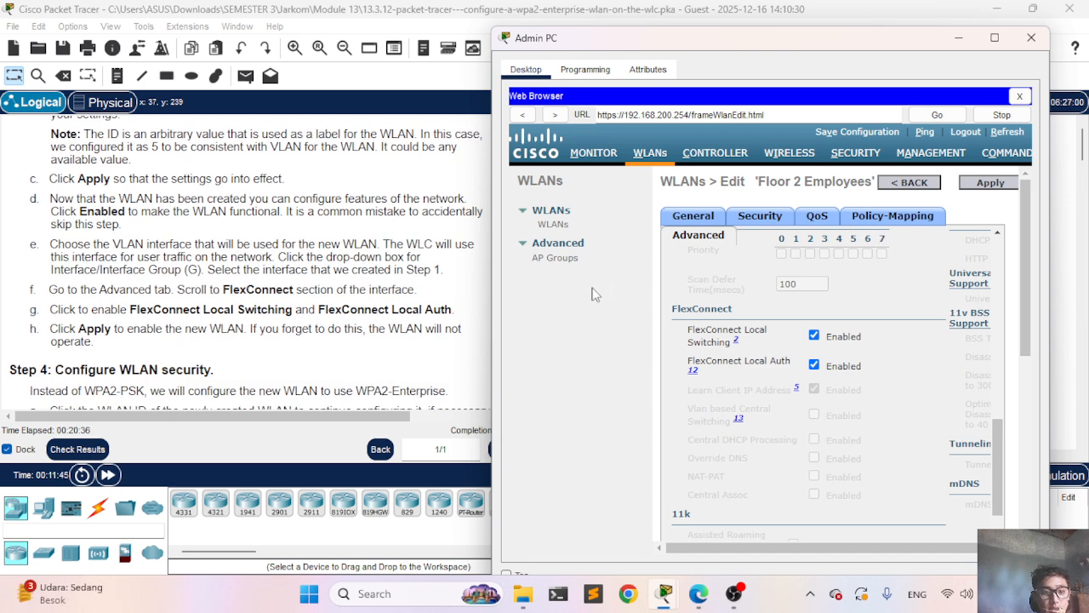
click(1009, 187)
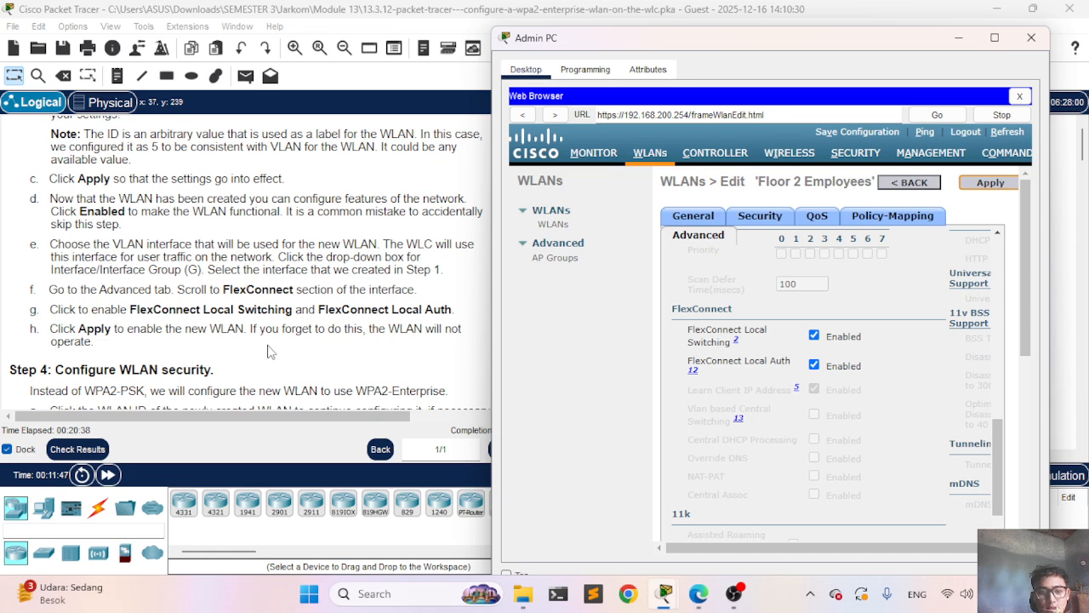
Step: Bring up the Floor 2 Employees WLAN's Security settings
scroll(224, 343, down, 2)
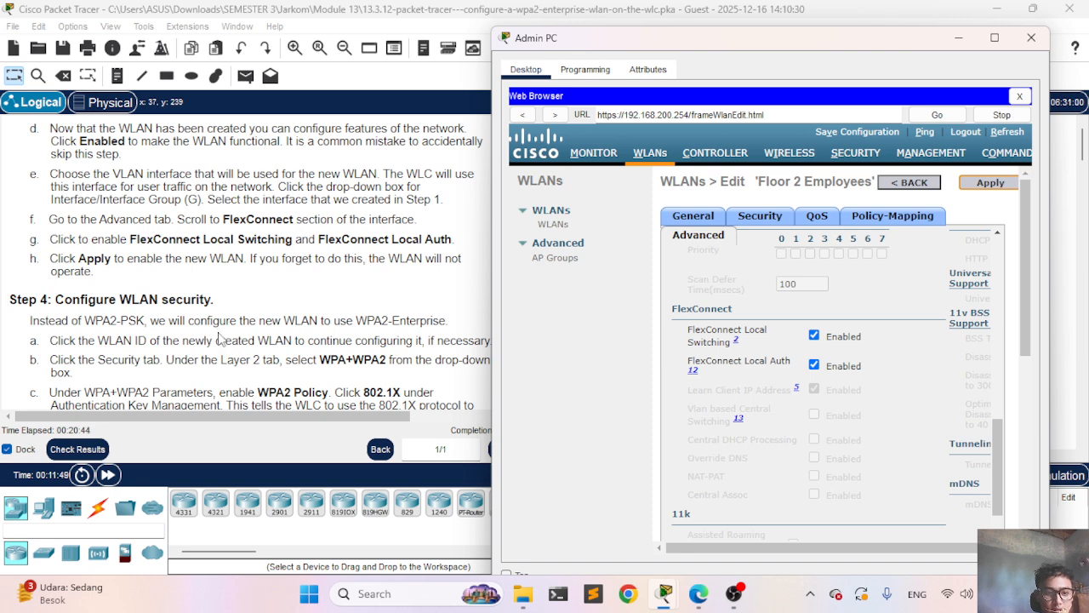
scroll(220, 338, down, 1)
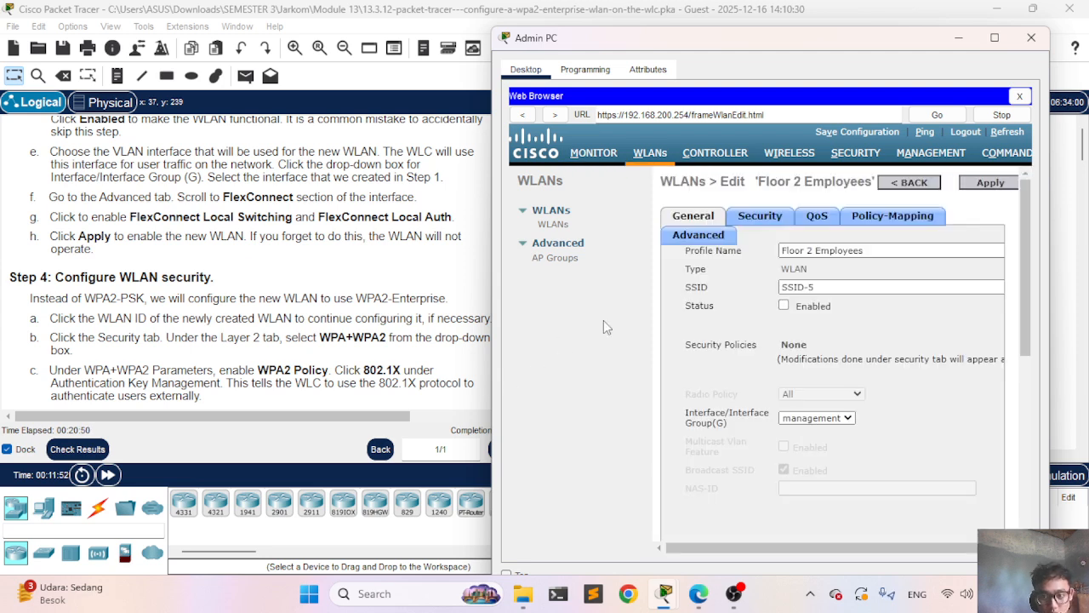
click(757, 218)
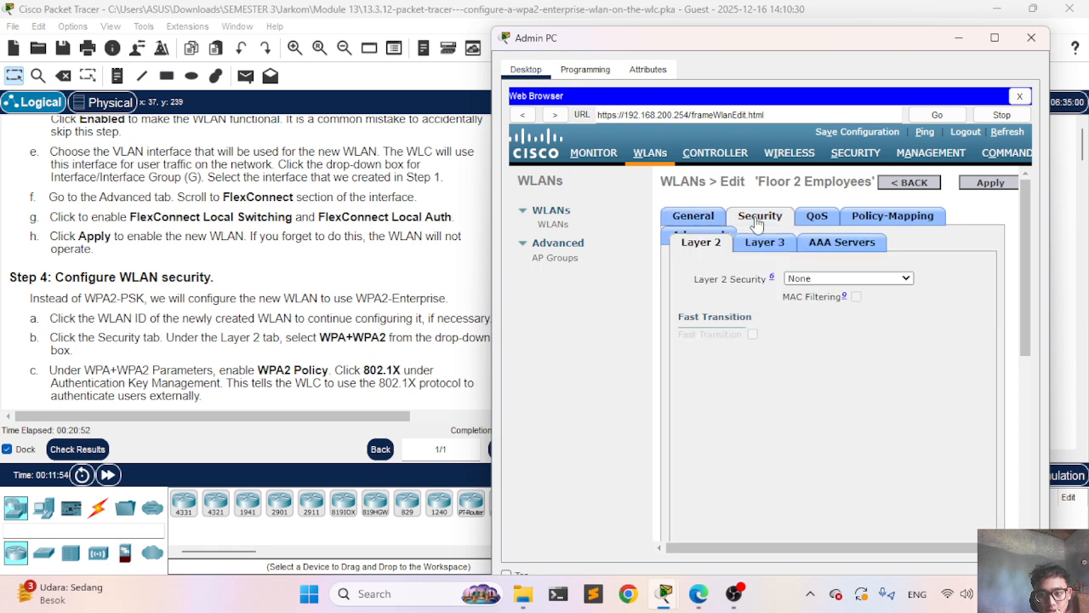
Step: Set Layer 2 security to WPA+WPA2 with WPA2 Policy and 802.1X enabled
click(882, 283)
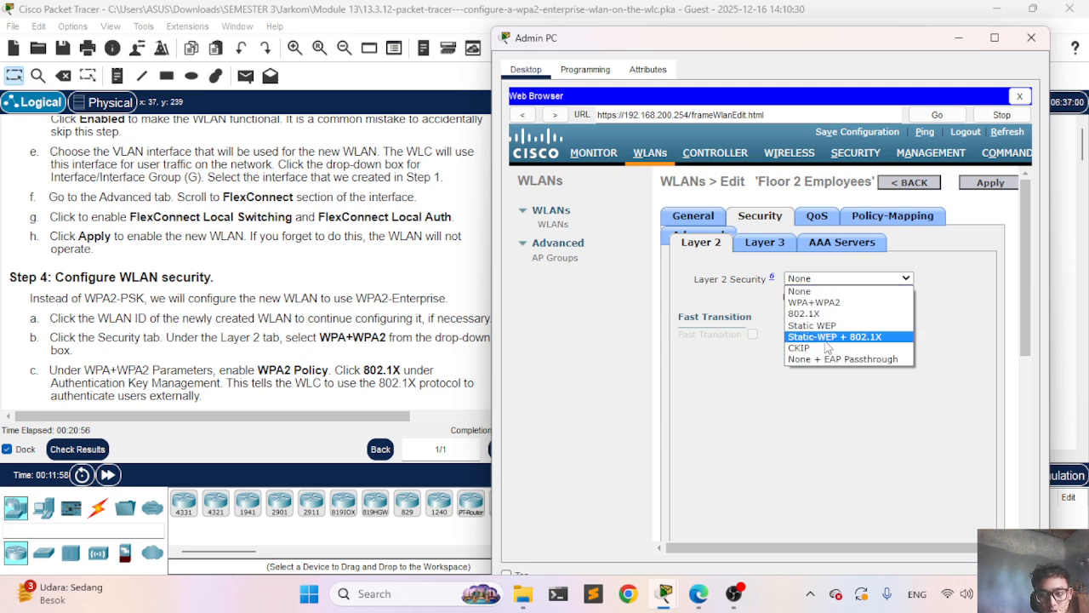
click(830, 303)
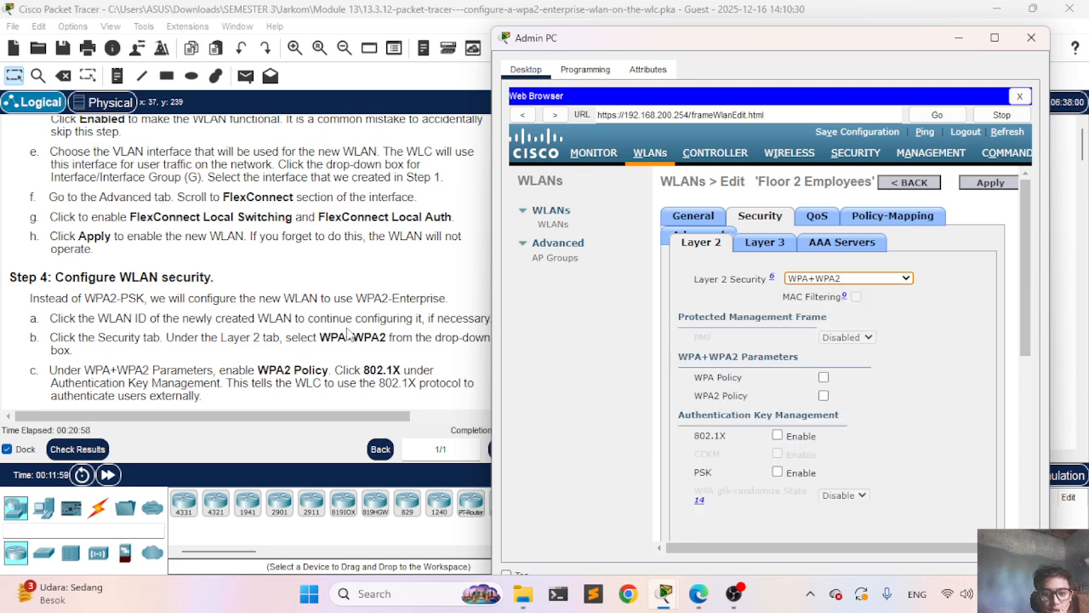
scroll(347, 334, down, 3)
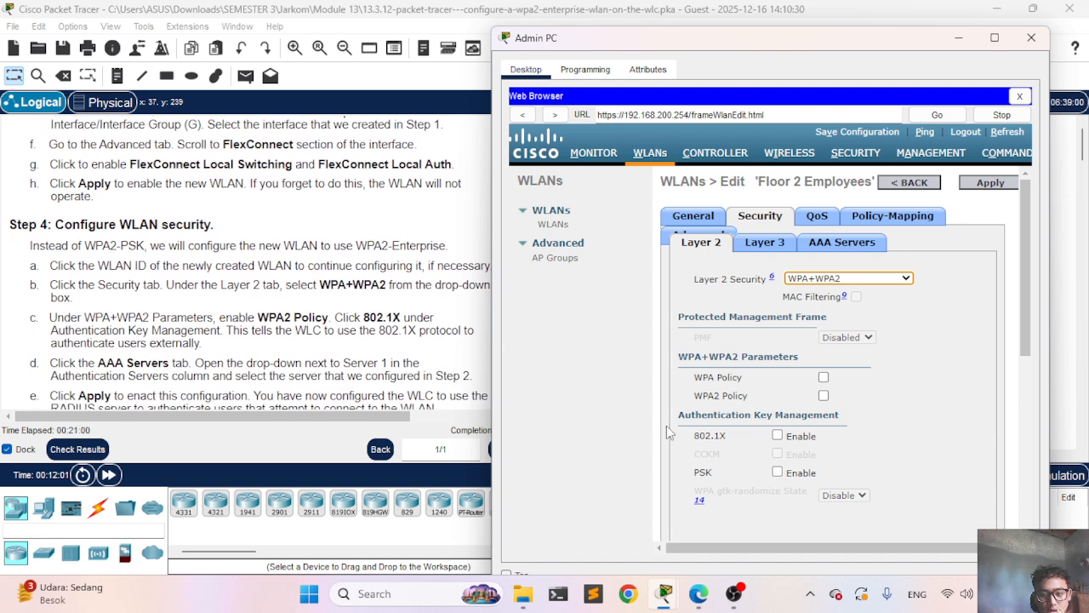
scroll(668, 434, down, 3)
scroll(766, 315, up, 2)
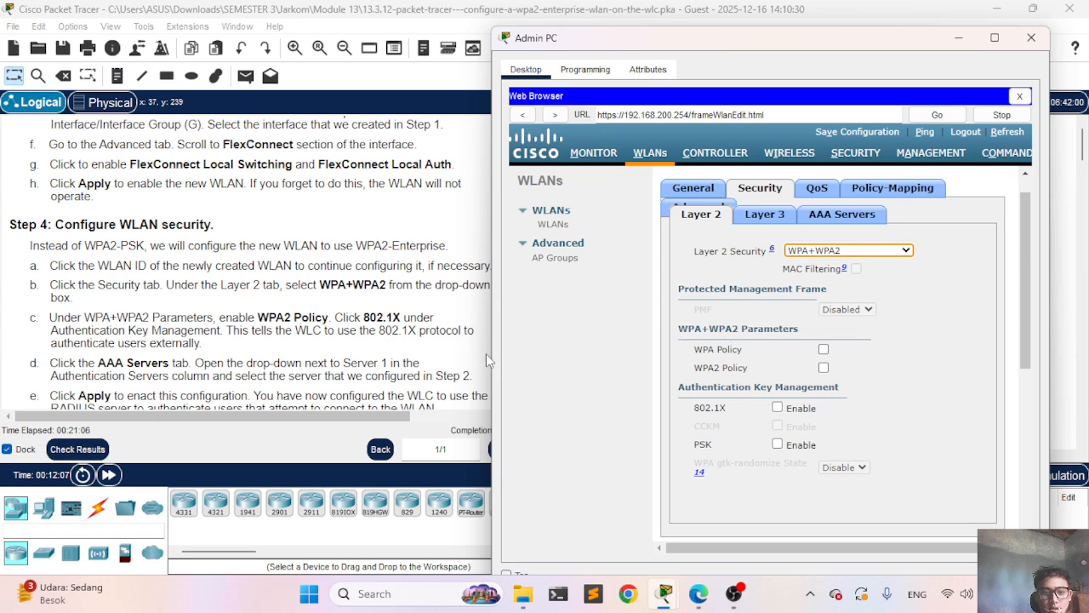
click(824, 367)
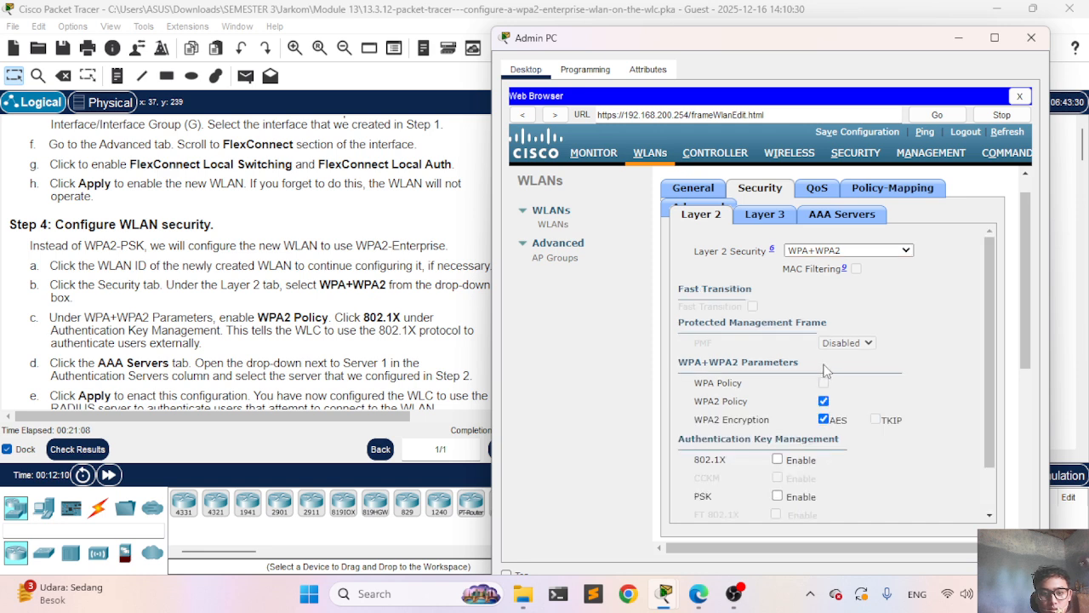
click(777, 459)
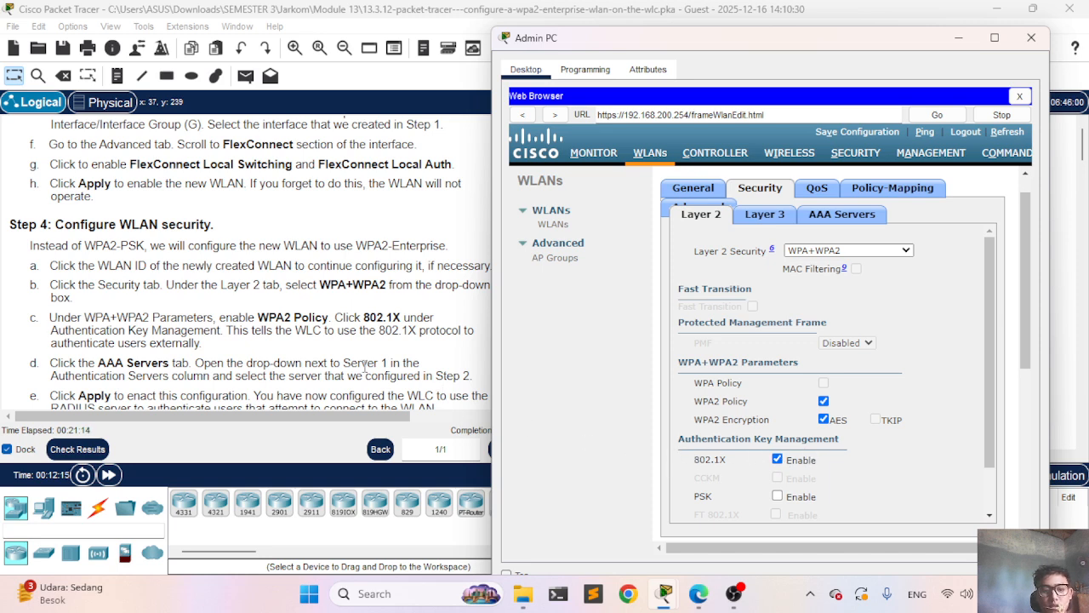
Step: Show the WLAN's AAA Servers (RADIUS) assignments
scroll(251, 330, down, 1)
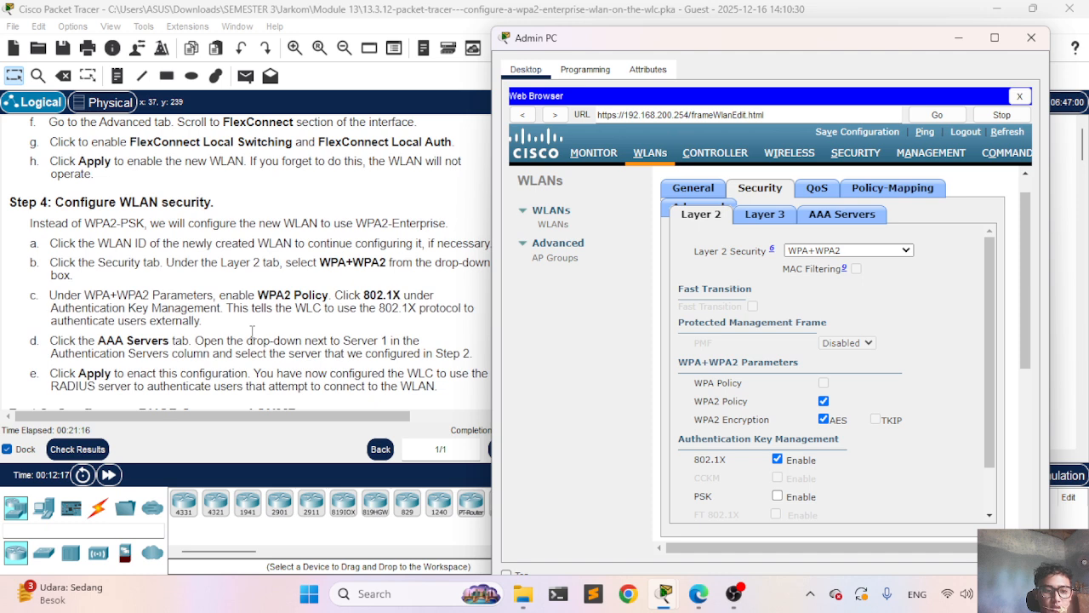
scroll(251, 330, down, 3)
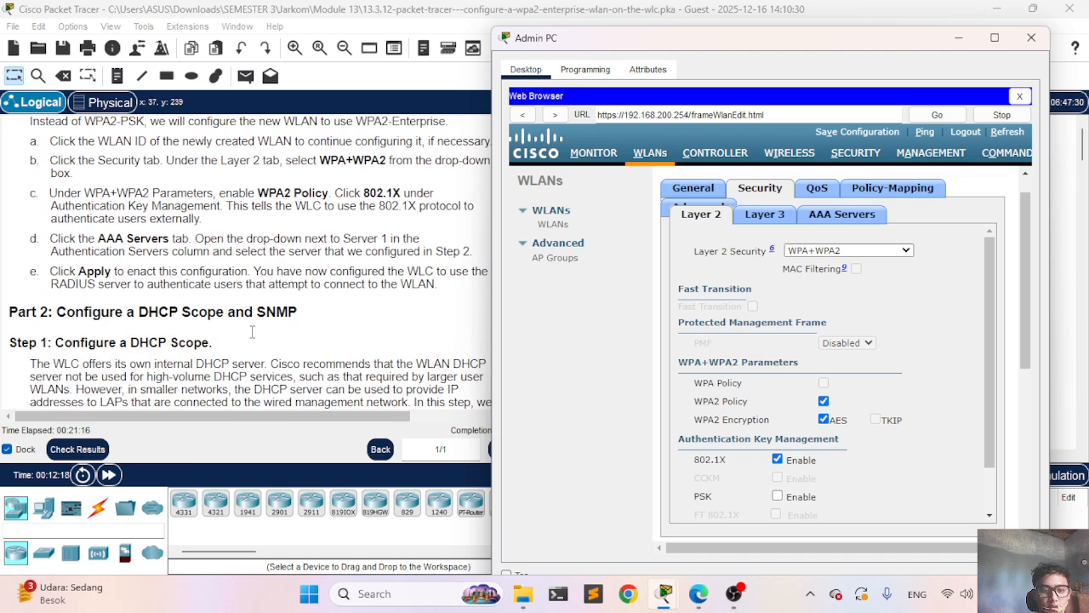
click(854, 217)
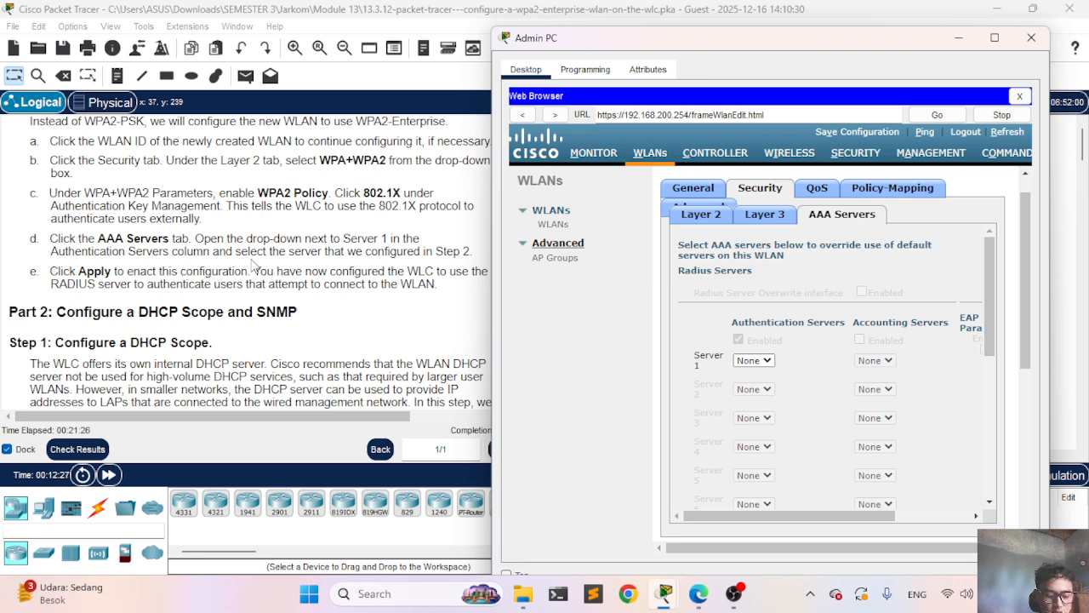
Step: Keep Server 1 authentication at None and bring the activity instructions to the front
click(768, 362)
click(765, 363)
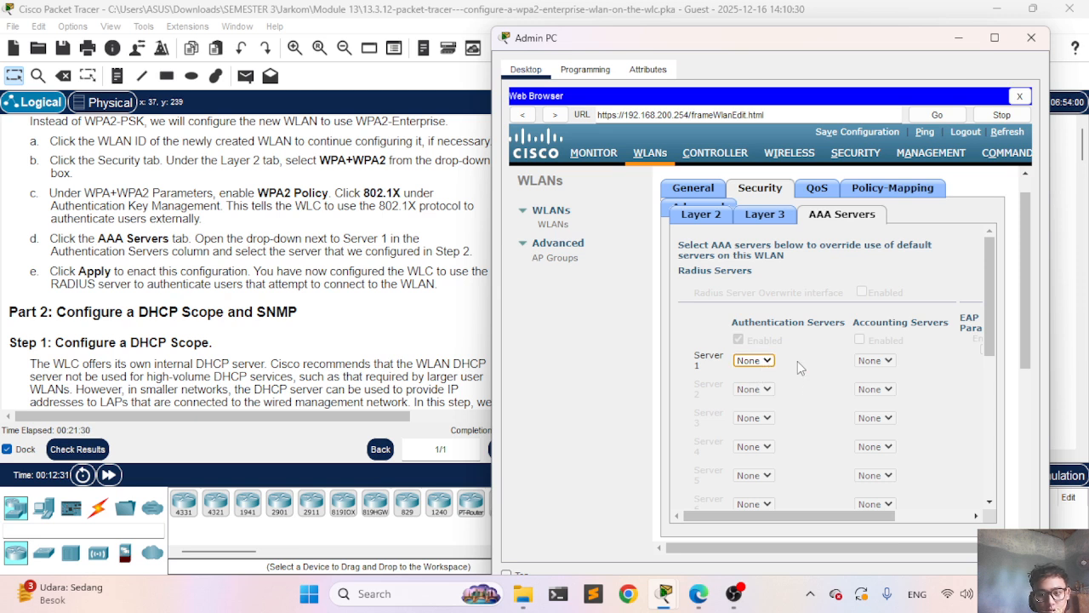
click(751, 361)
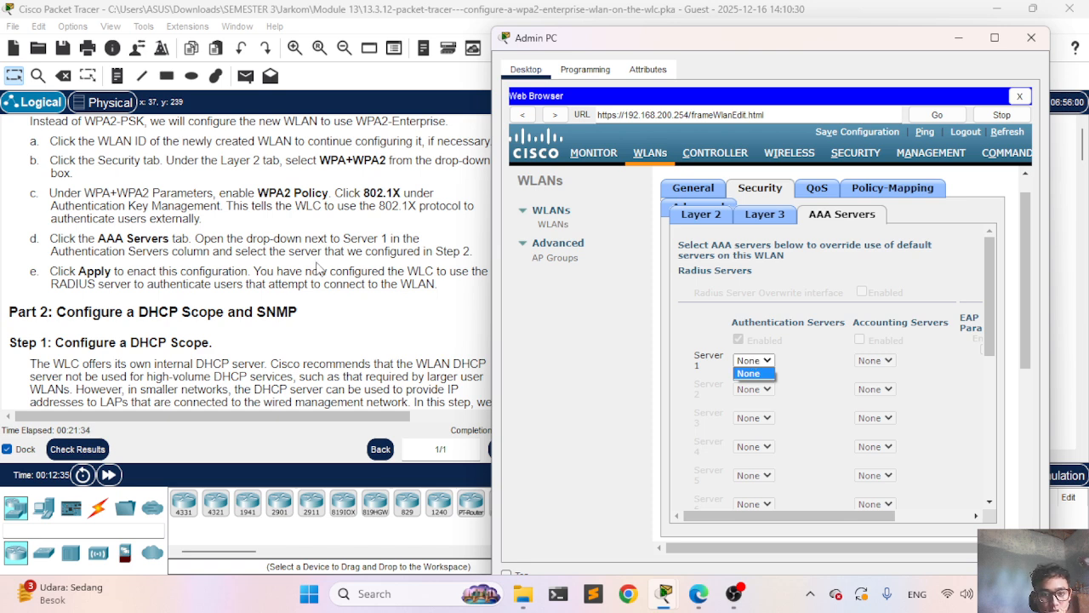
click(795, 382)
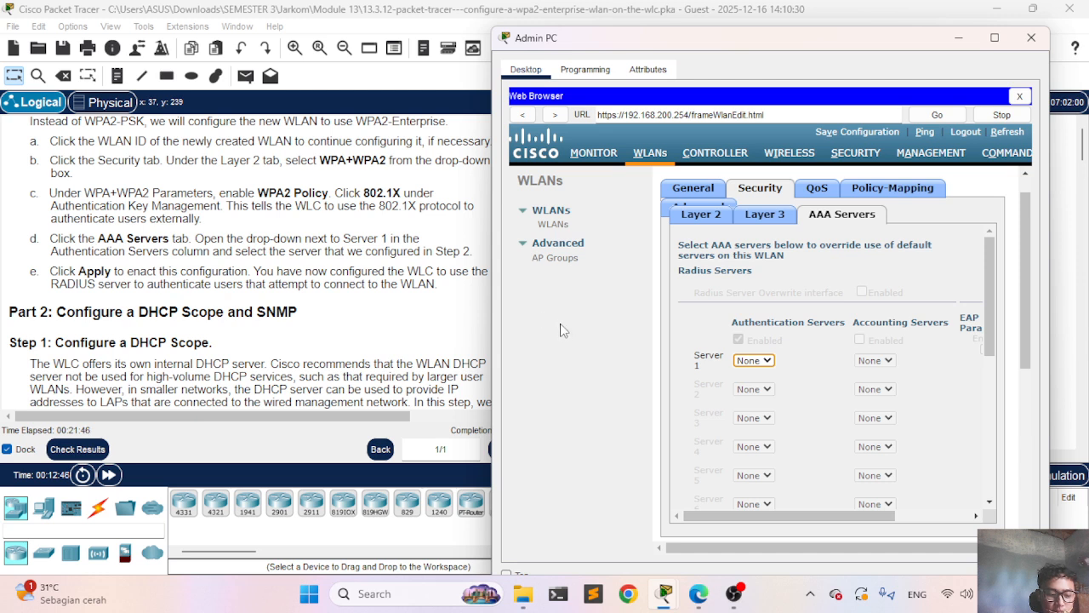
double_click(527, 295)
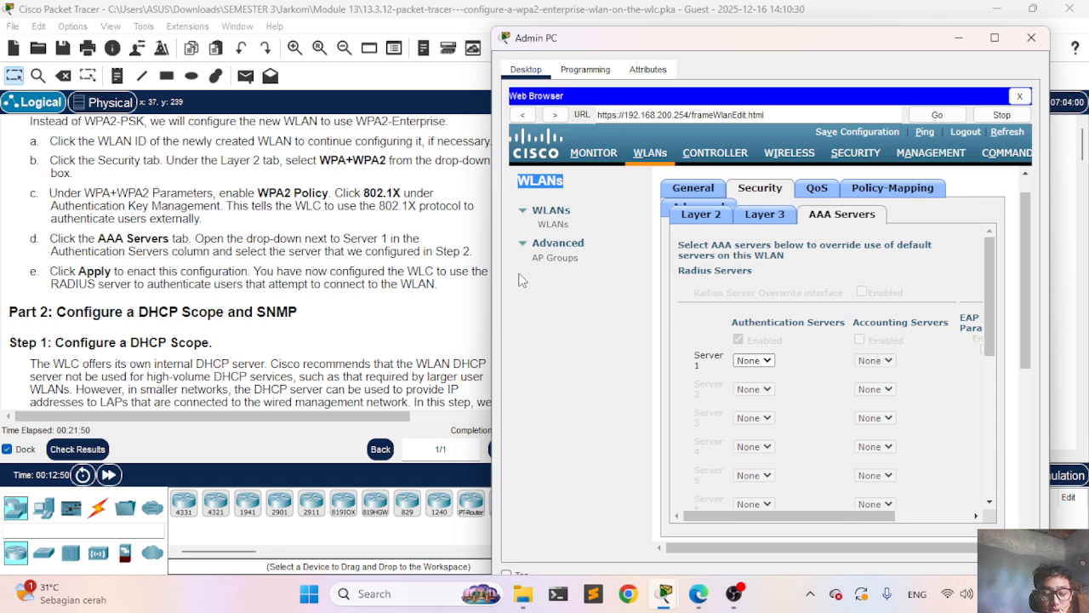
click(298, 279)
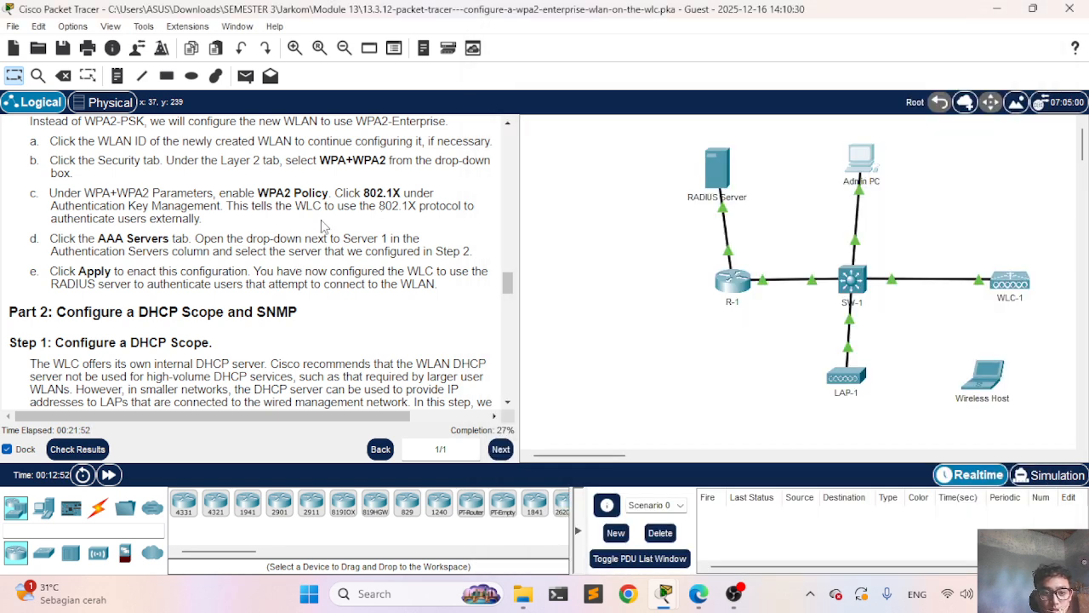
Step: Reopen the Admin PC browser on the WLC's Security page showing the empty RADIUS server list
scroll(321, 221, up, 2)
scroll(321, 222, up, 6)
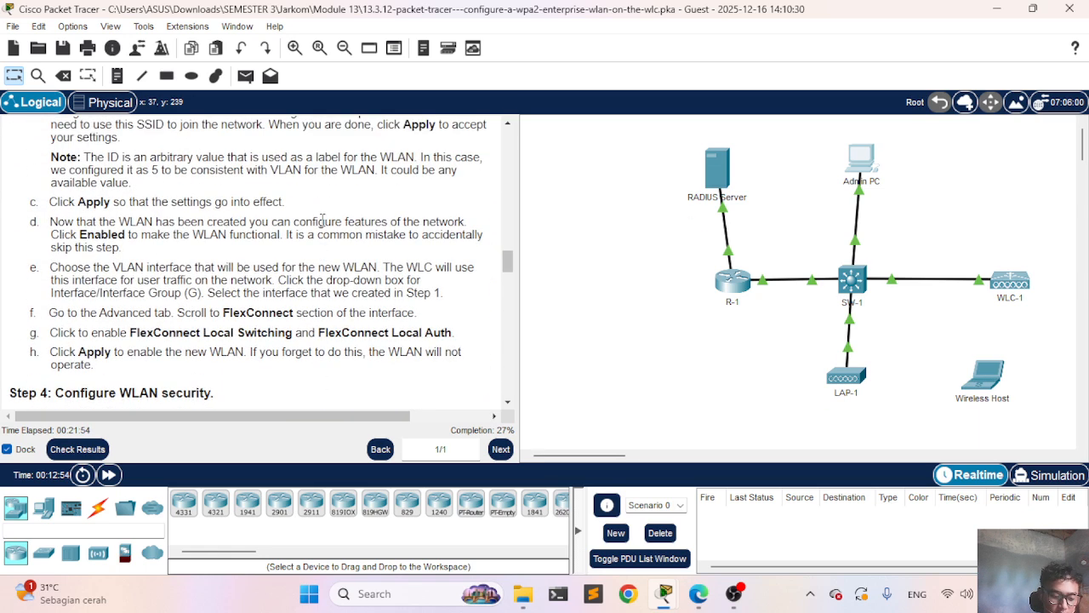
scroll(321, 222, down, 3)
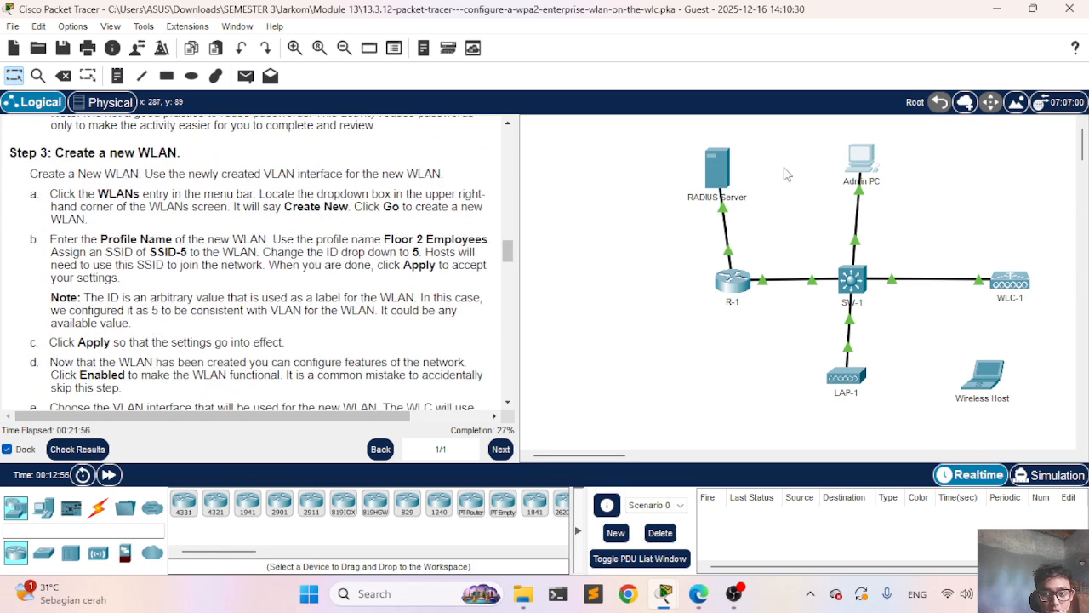
click(870, 162)
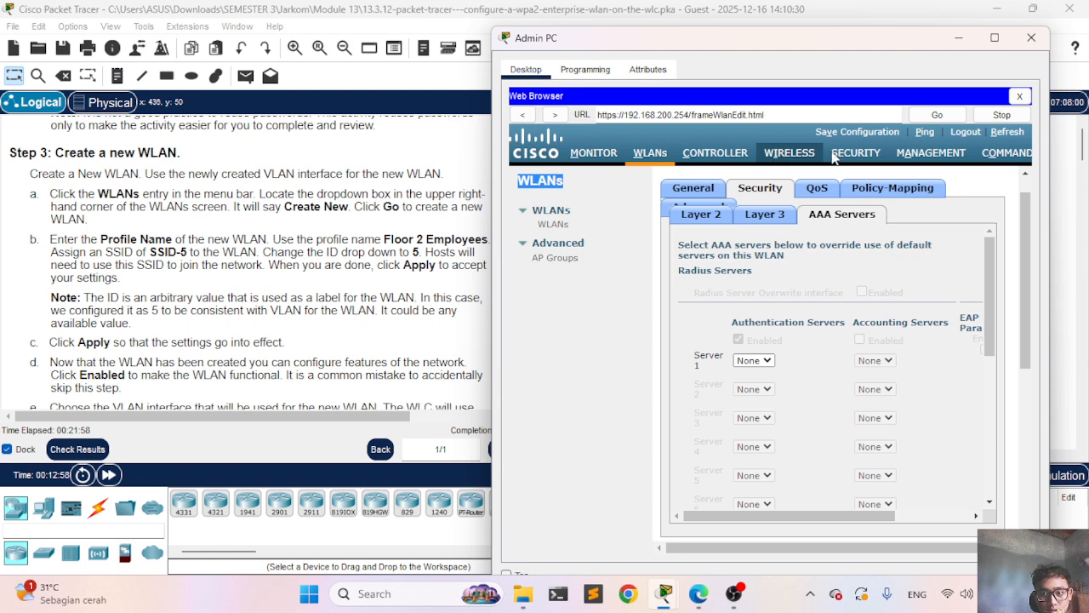
click(858, 155)
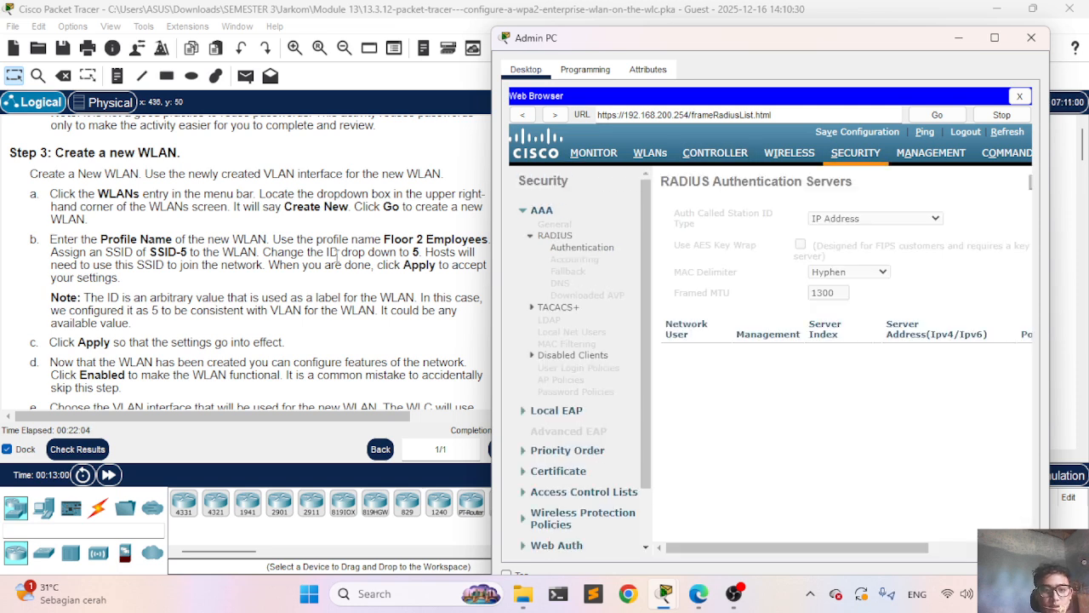
scroll(264, 252, down, 1)
scroll(790, 389, right, 3)
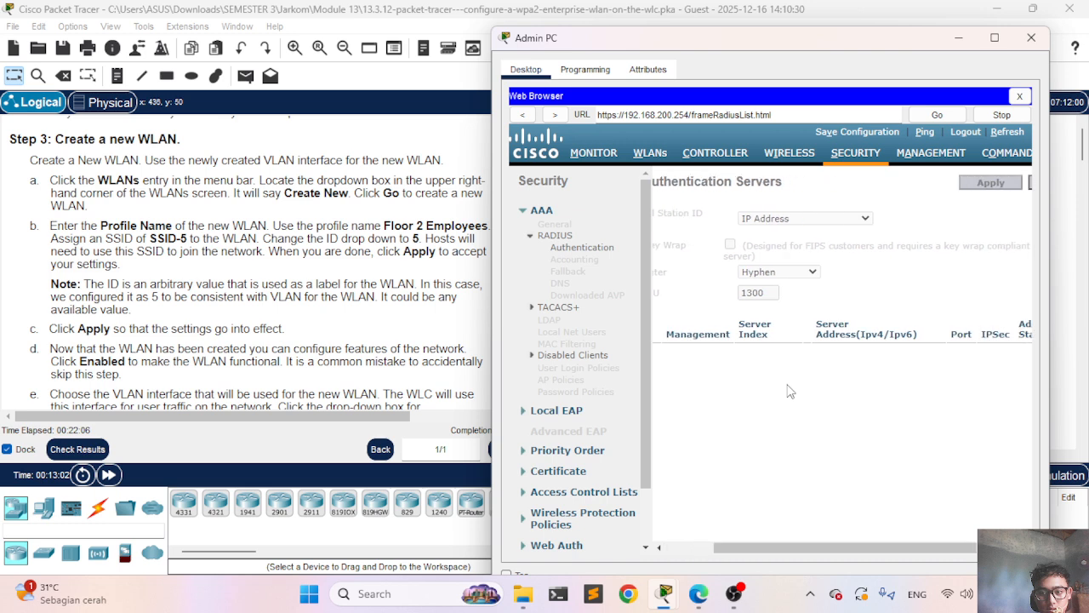
Step: Start a new RADIUS authentication server with IP address 172.31.1.254
click(995, 183)
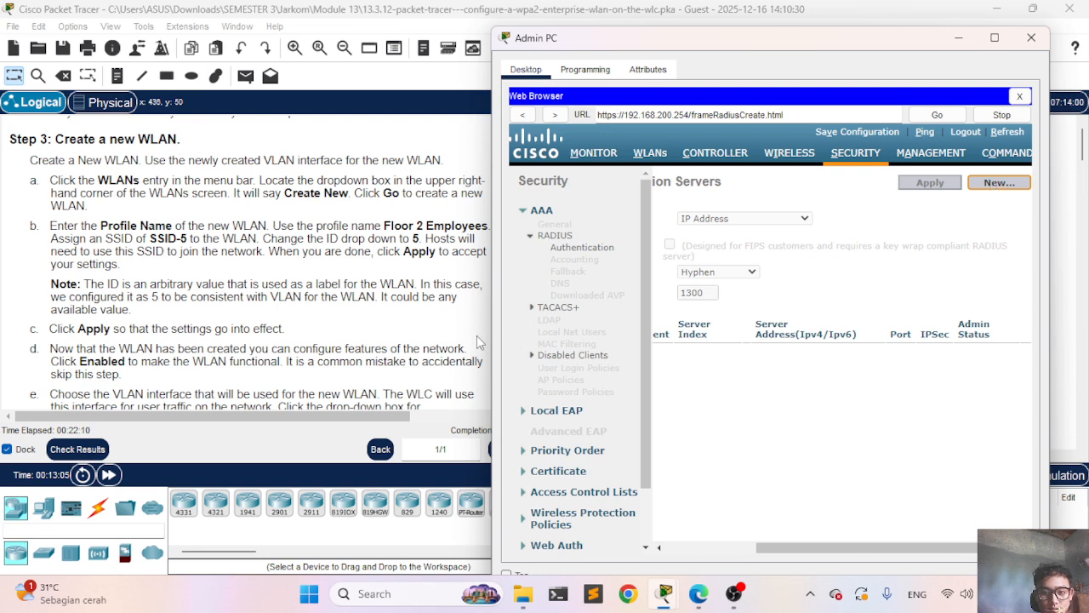
scroll(320, 322, up, 3)
scroll(320, 322, up, 1)
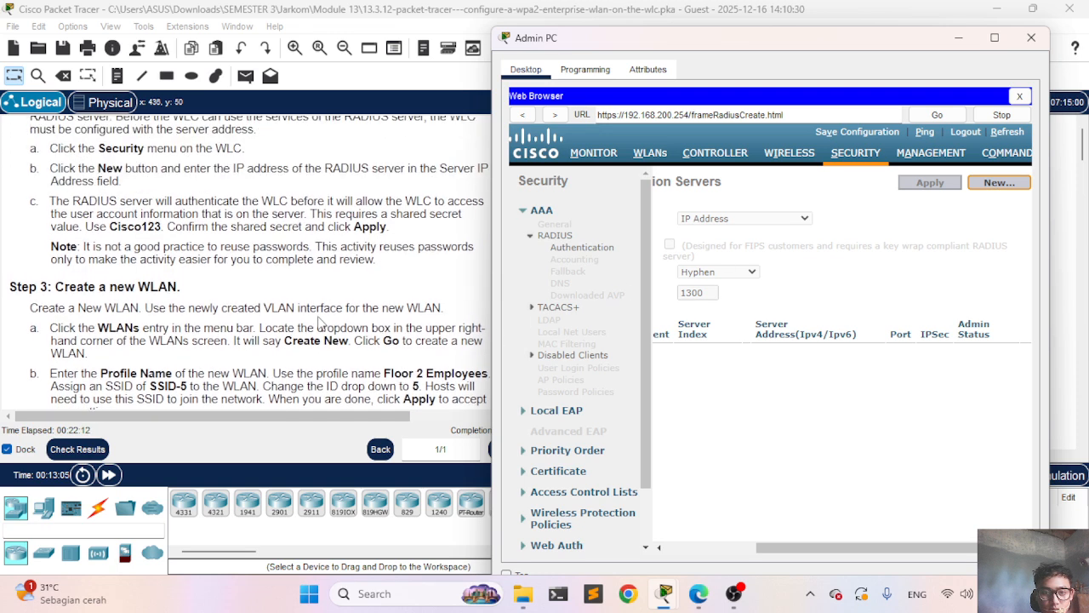
scroll(320, 322, up, 1)
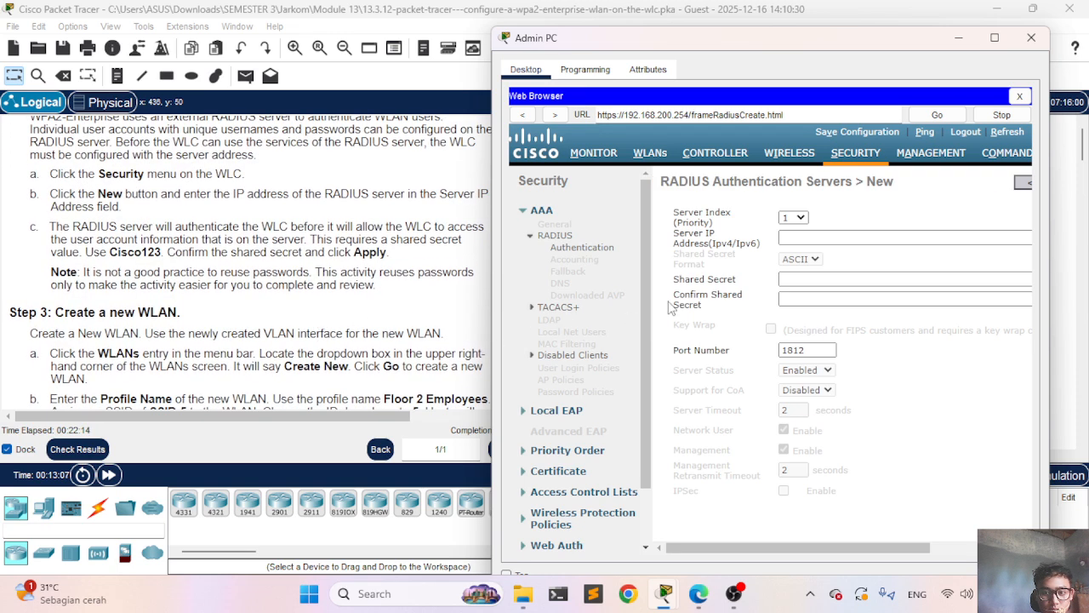
scroll(217, 255, up, 1)
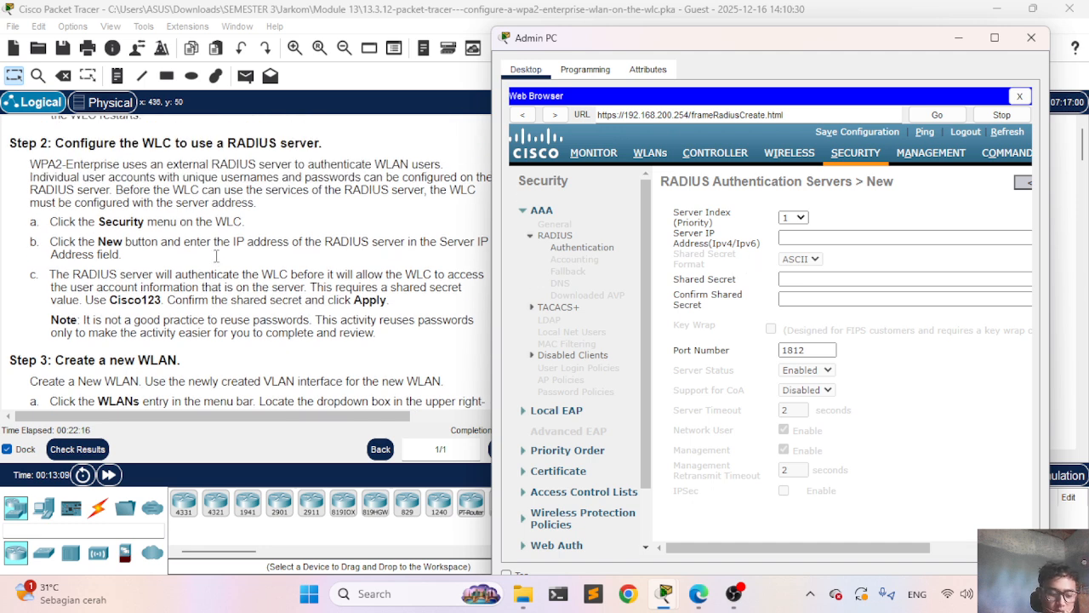
click(792, 236)
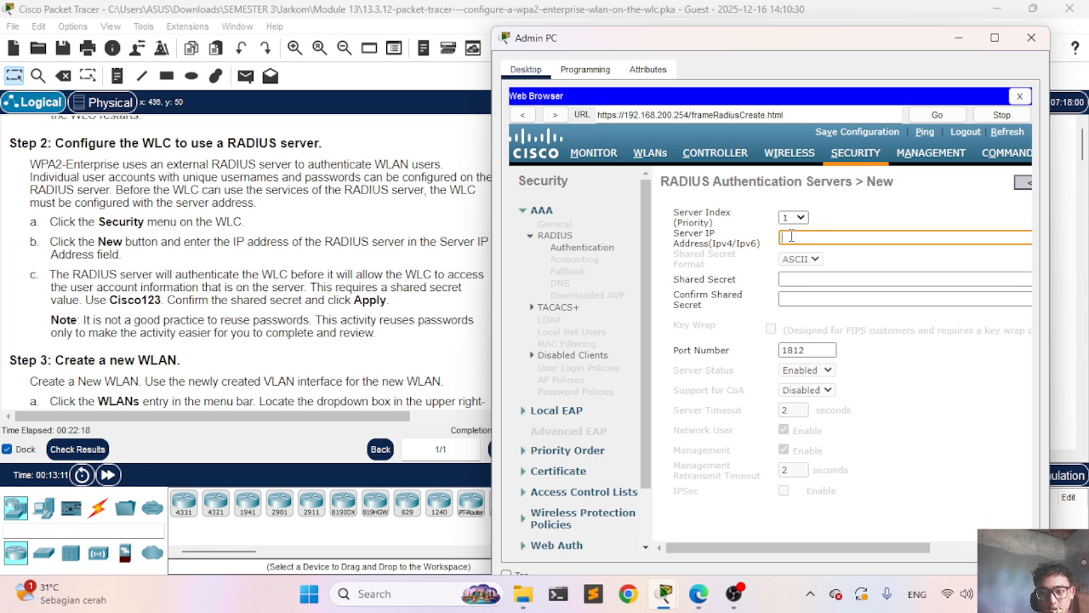
text(172.31.1.)
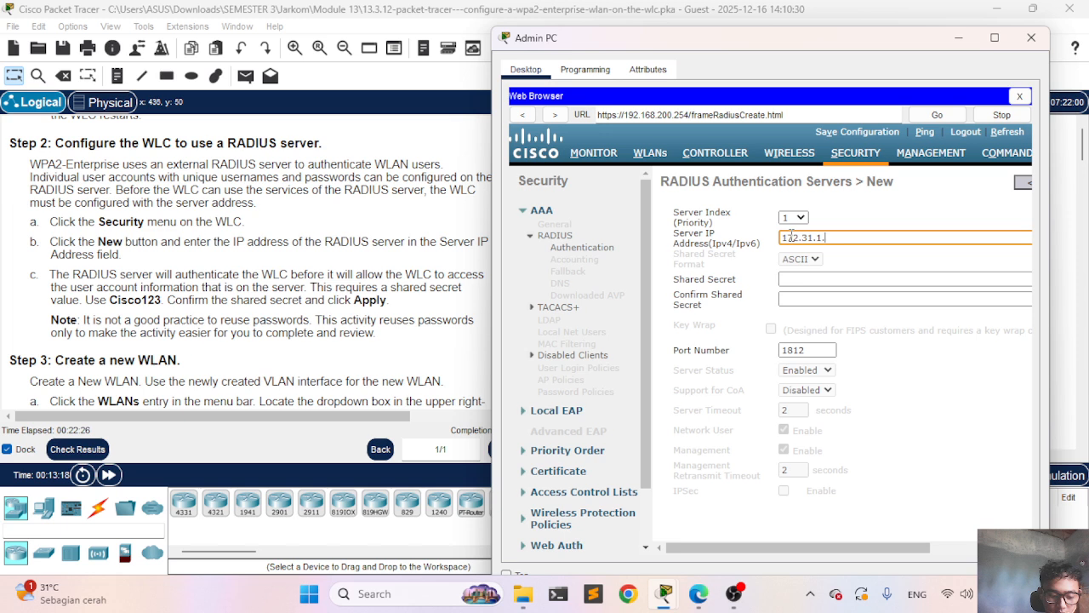
text(1)
key(BackSpace)
text(254)
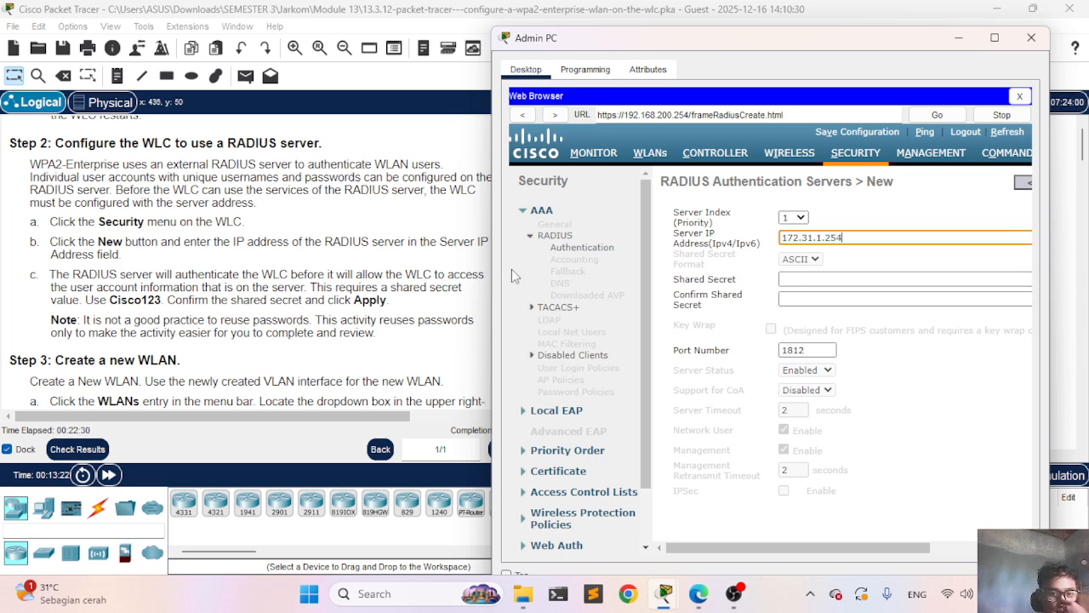
Step: Enter and confirm the RADIUS shared secret, then save the new server
click(804, 281)
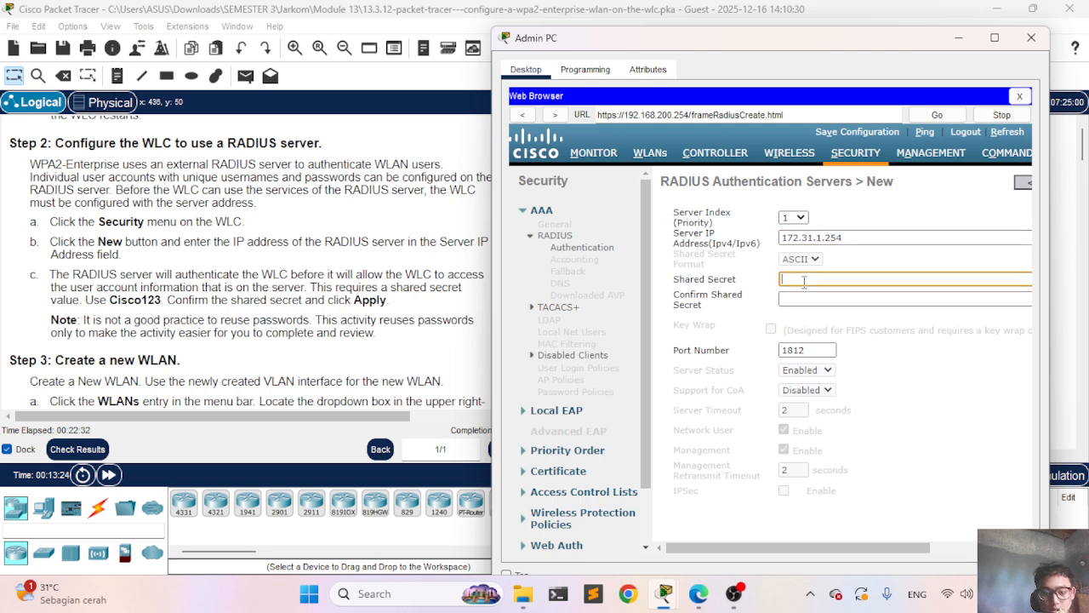
text(C)
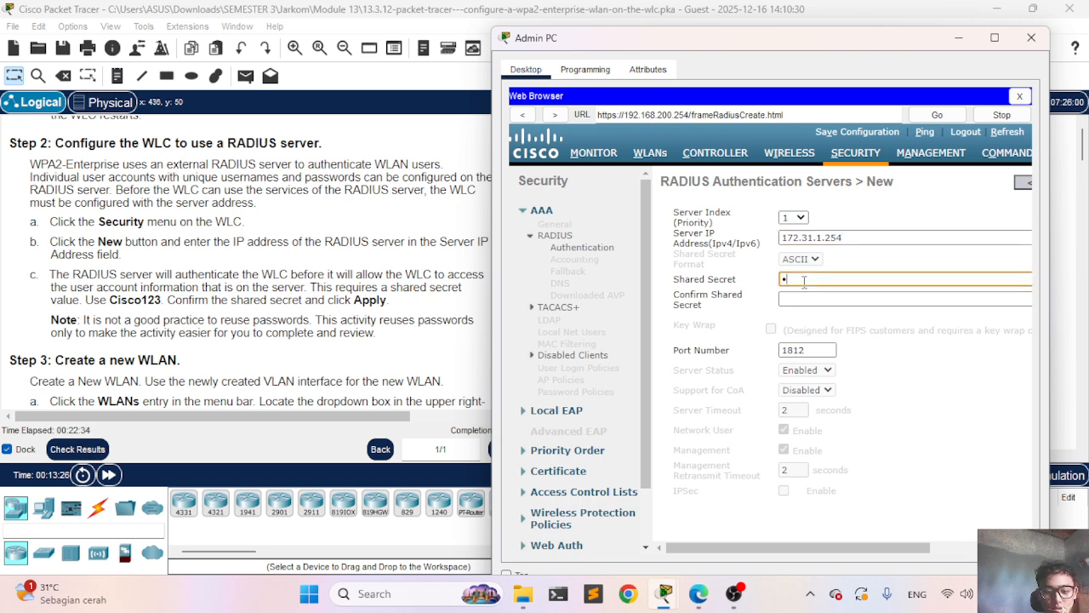
text(isco1)
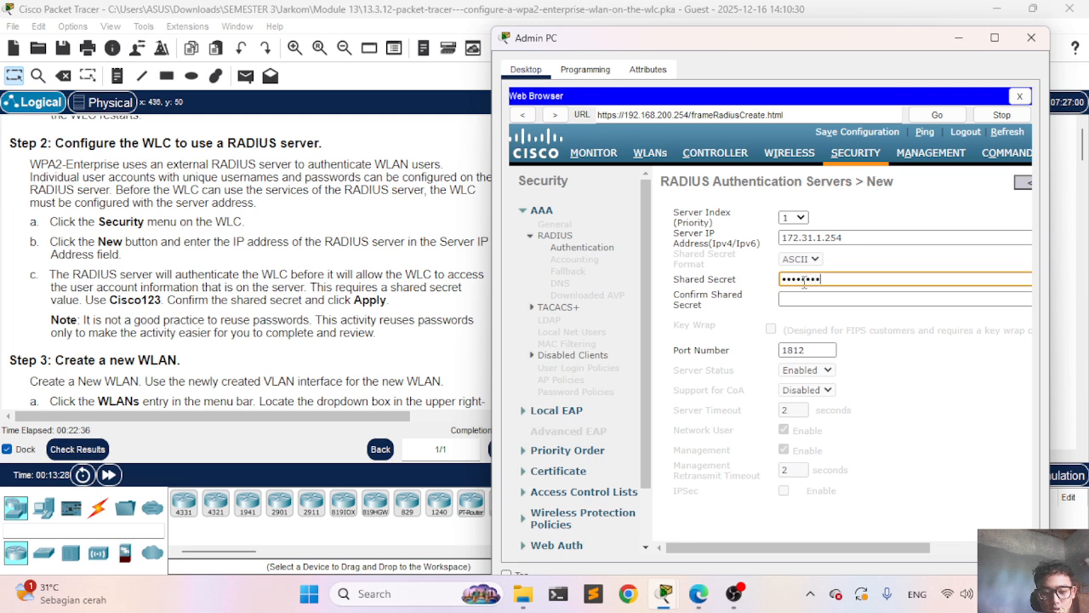
text(23)
click(814, 298)
text(C)
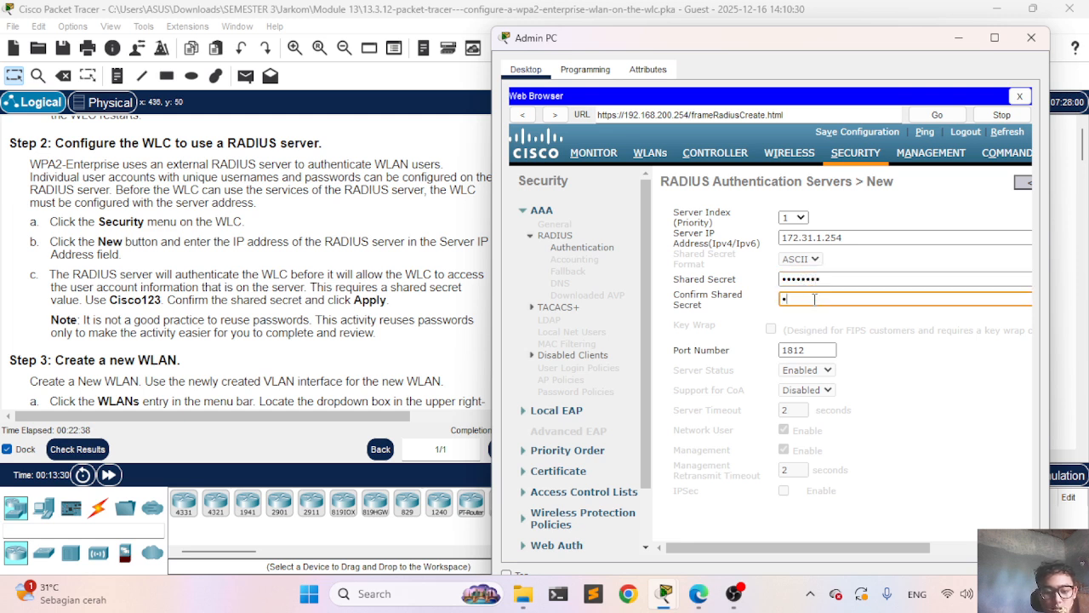
text(i)
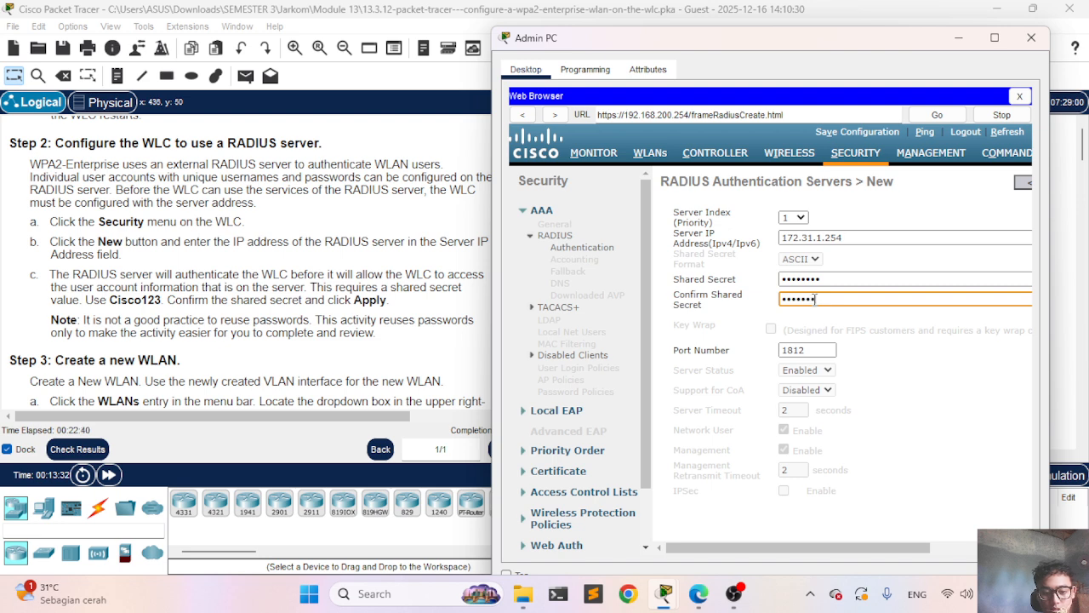
scroll(880, 357, right, 3)
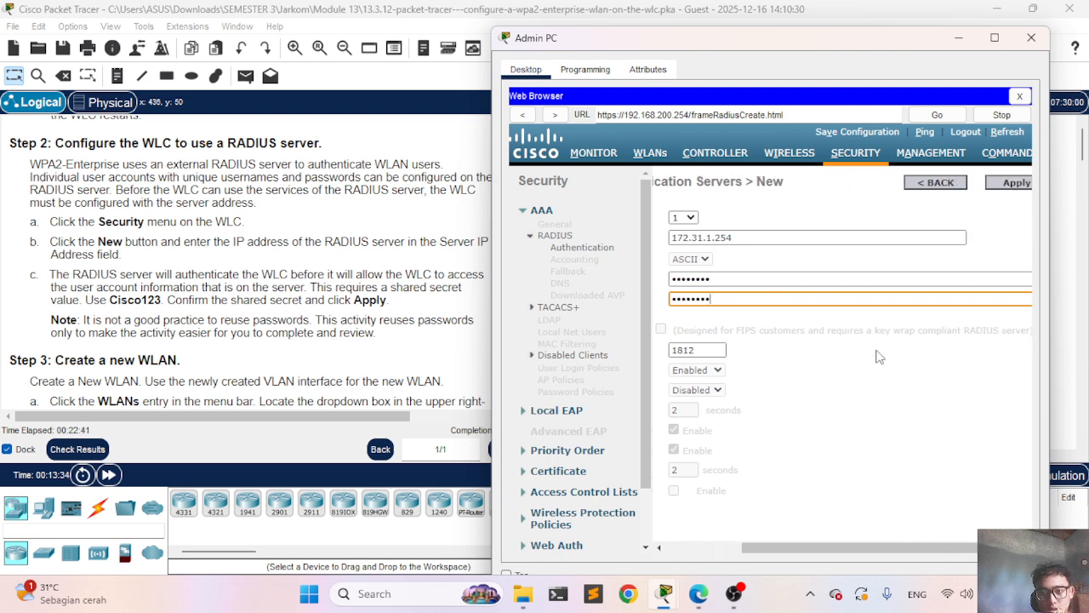
click(1017, 183)
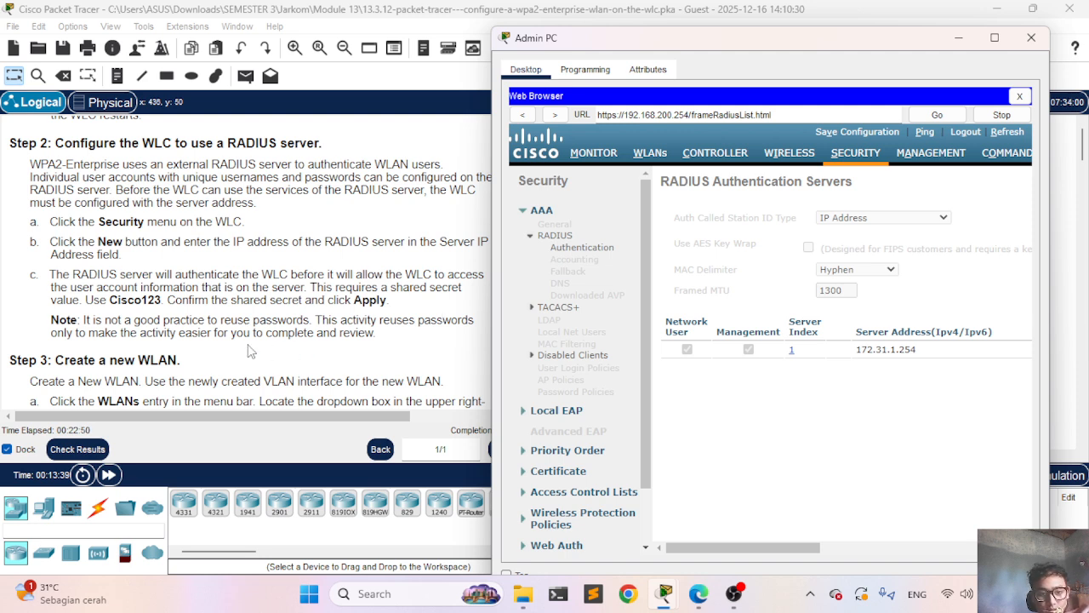
Step: Check the RADIUS server list, then go to the WLANs list showing Floor 2 Employees as ID 5
scroll(251, 350, down, 3)
scroll(251, 351, down, 5)
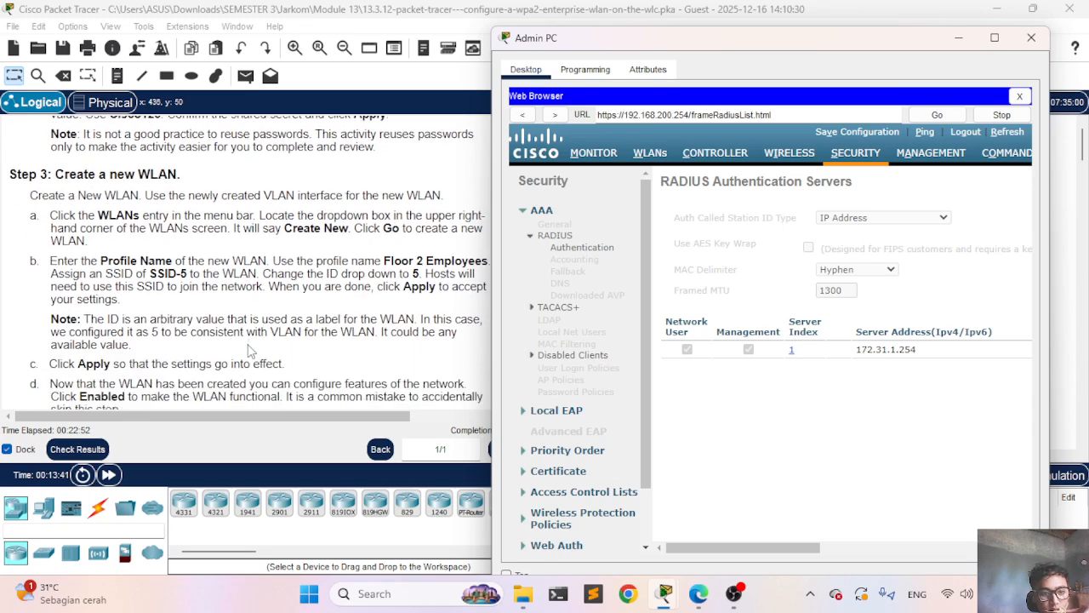
click(649, 153)
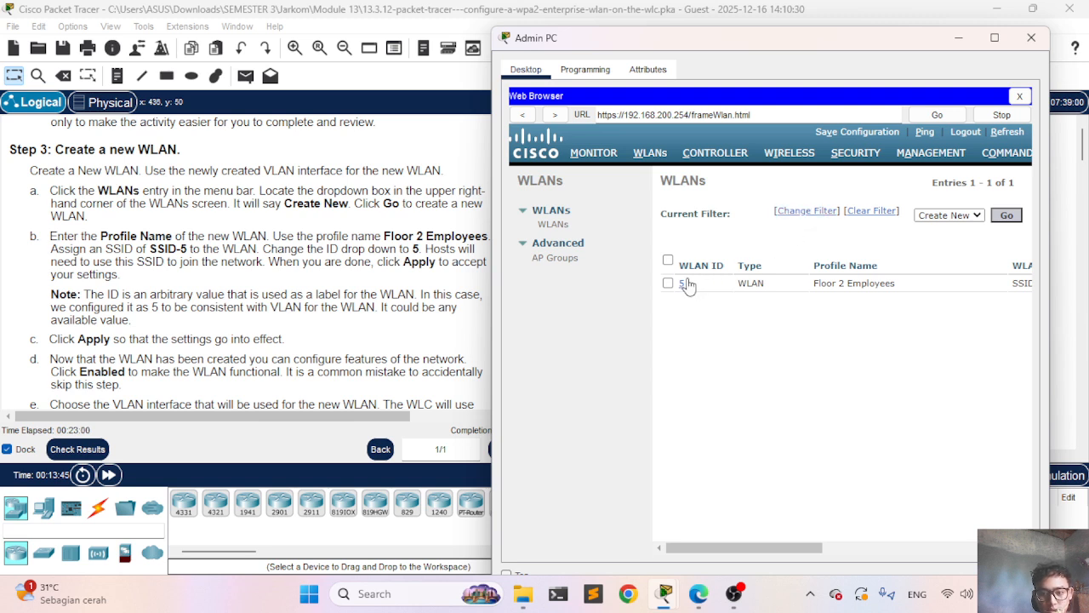
Step: Open the Floor 2 Employees WLAN (ID 5) and review its Security, General and Advanced settings
click(685, 288)
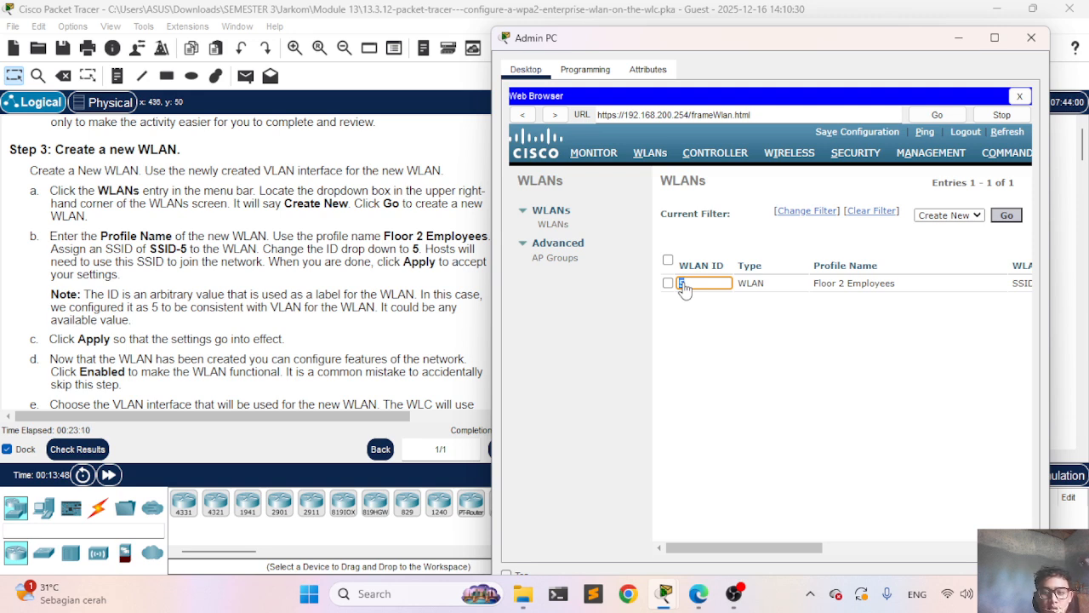
click(684, 285)
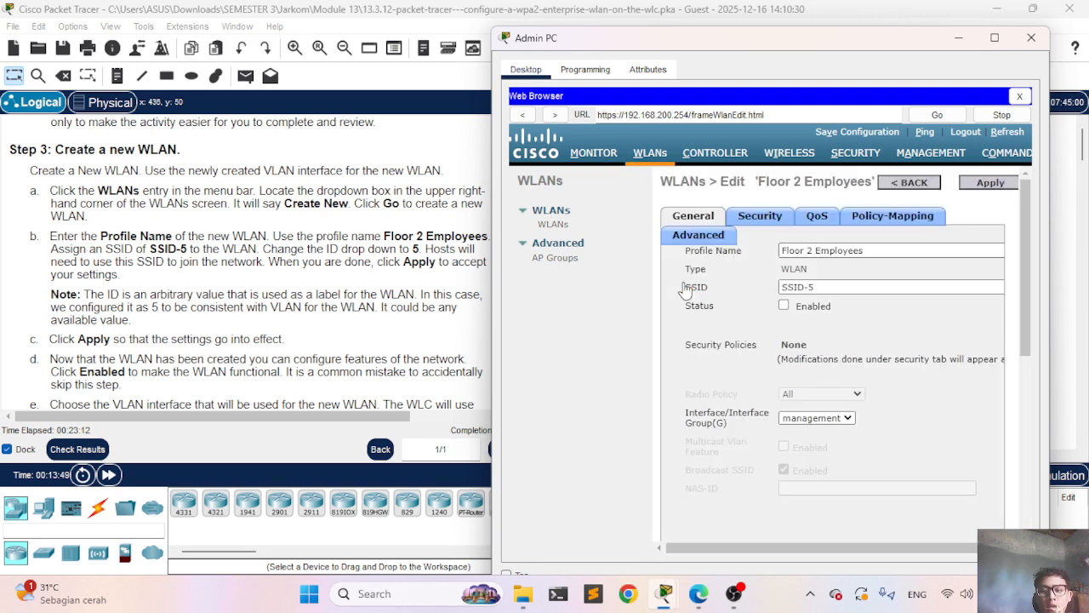
click(760, 215)
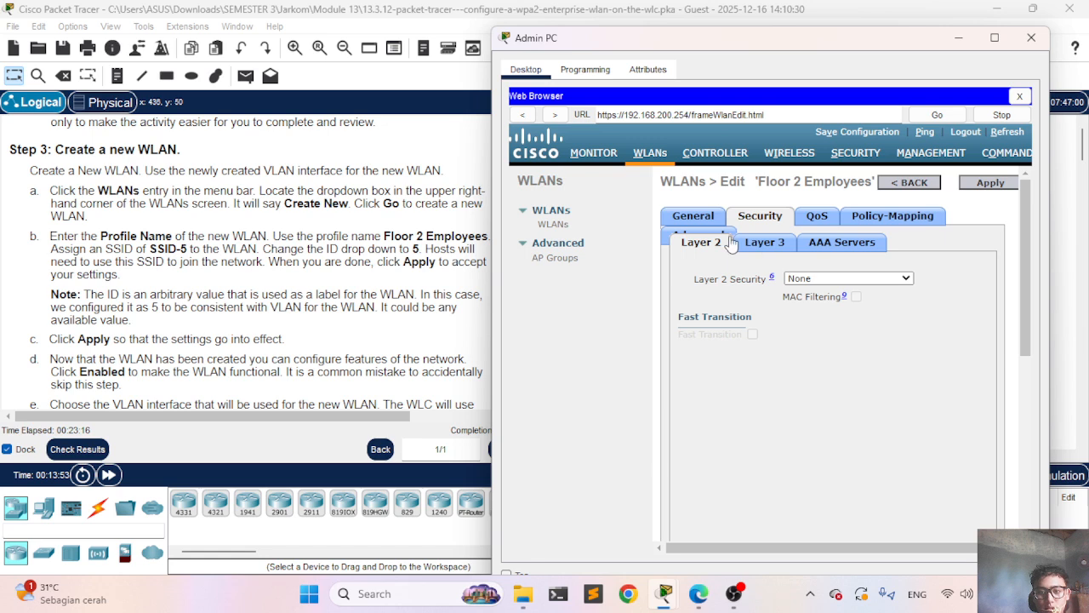
click(692, 217)
click(699, 237)
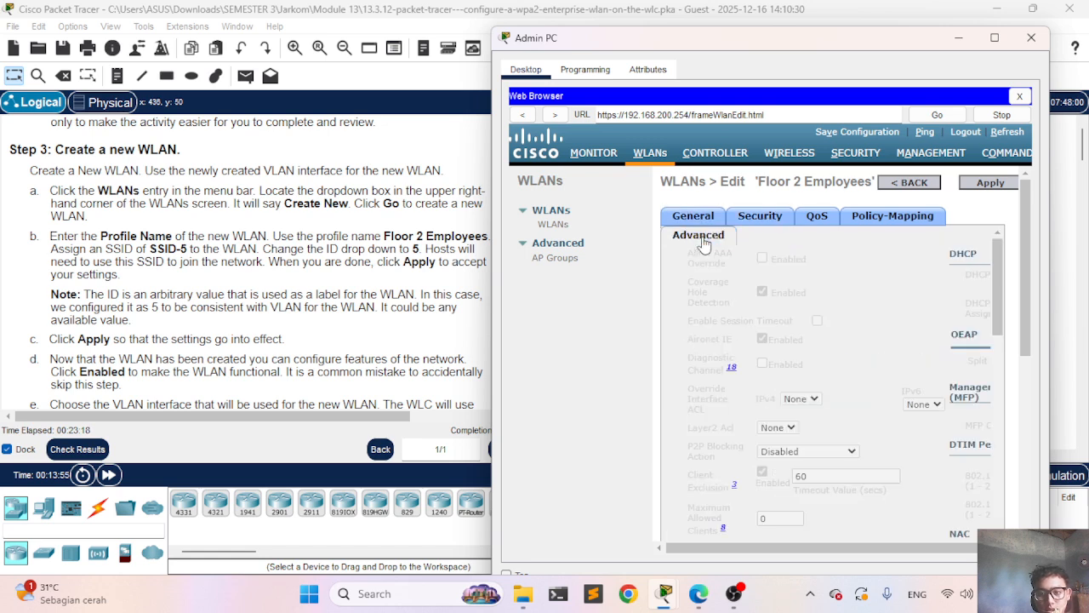
scroll(809, 406, down, 3)
scroll(805, 399, down, 10)
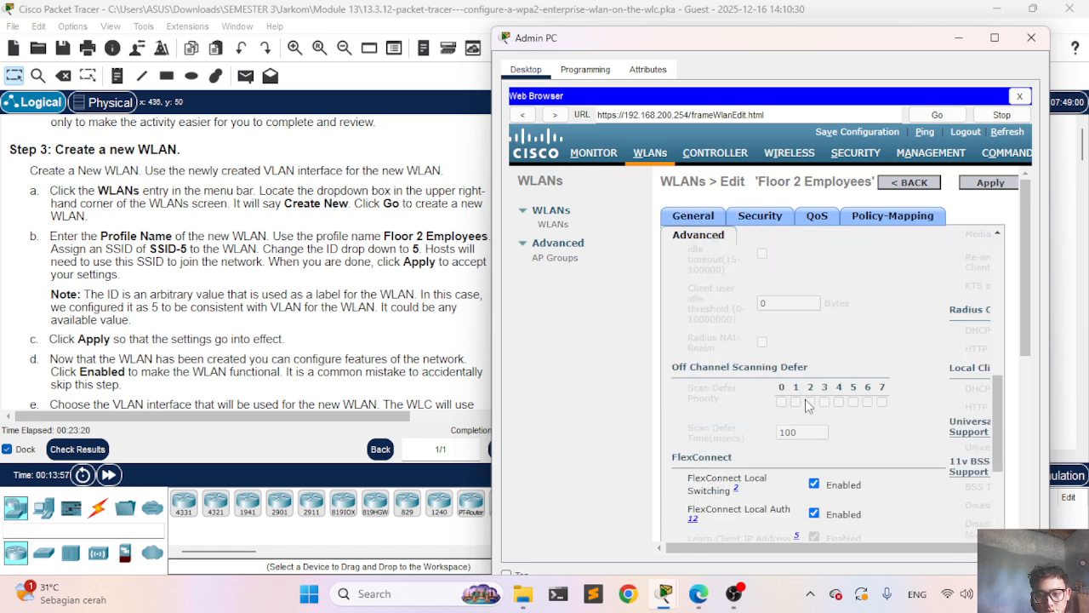
Step: Set Layer 2 security to WPA+WPA2 and enable 802.1X key management
click(760, 217)
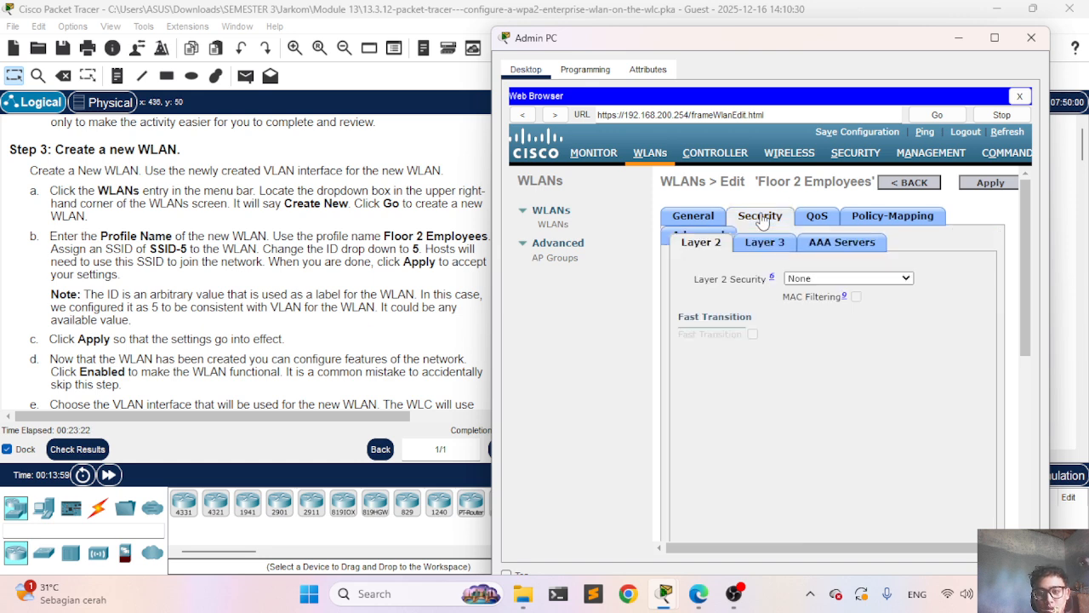
click(838, 278)
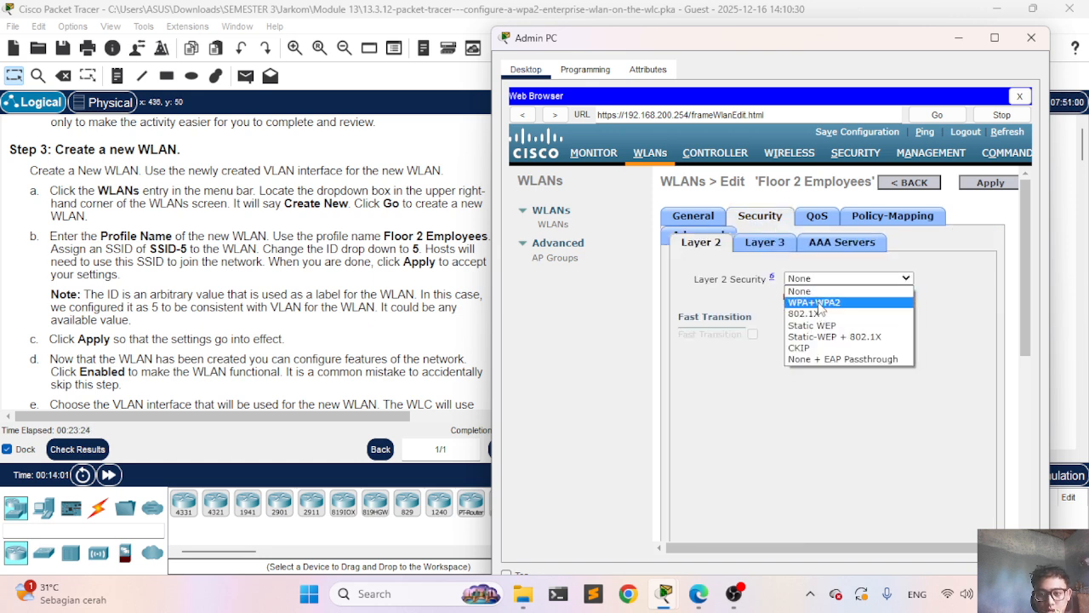
click(815, 302)
scroll(778, 341, down, 2)
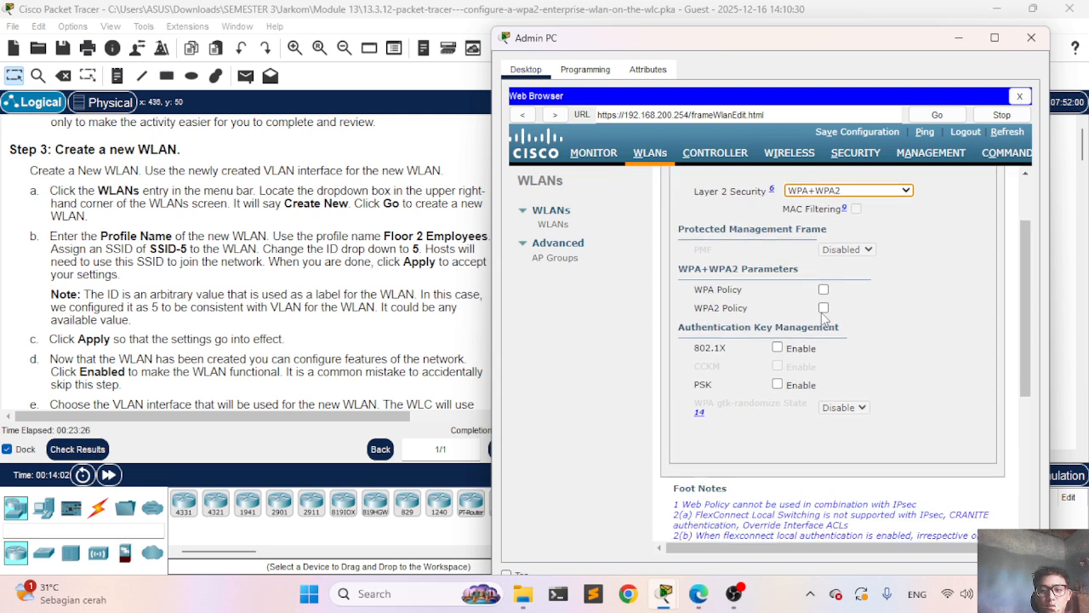
scroll(829, 323, down, 1)
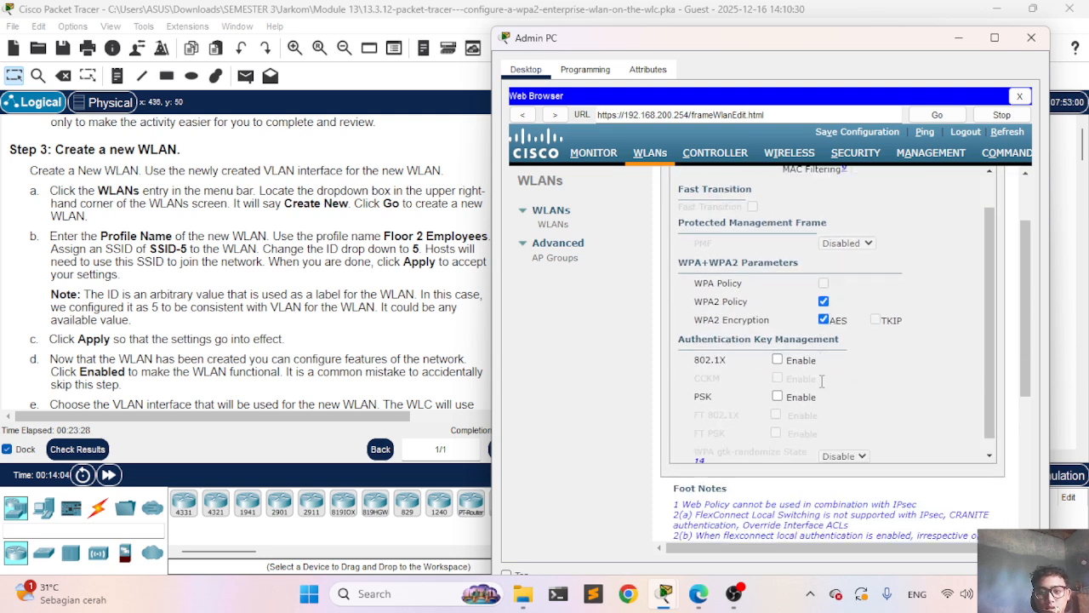
click(777, 344)
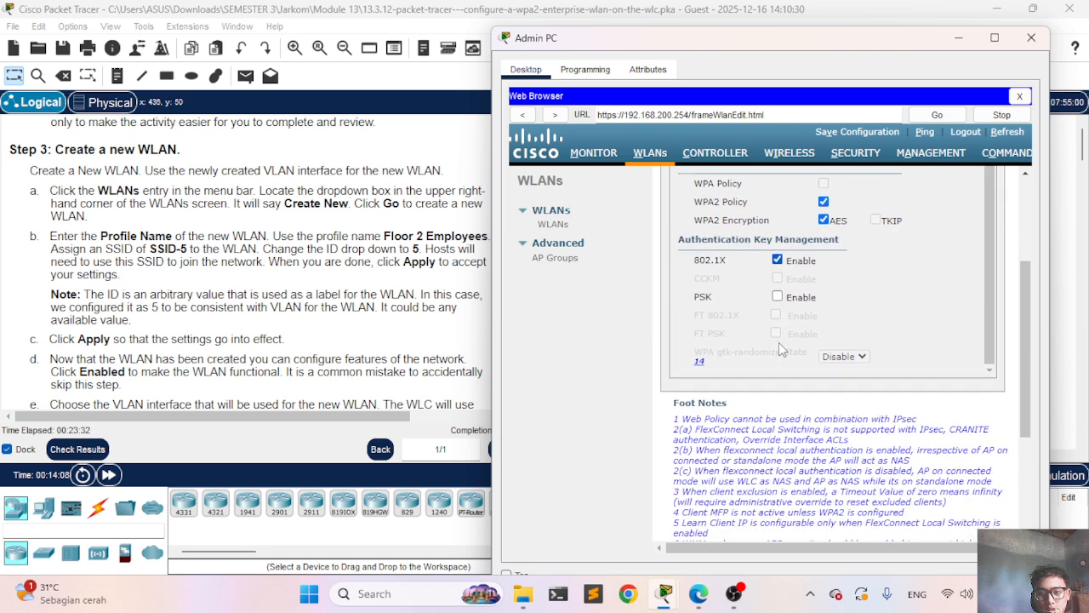
Step: On the AAA Servers tab, choose RADIUS server 172.31.1.254, port 1812 as Server 1
click(841, 243)
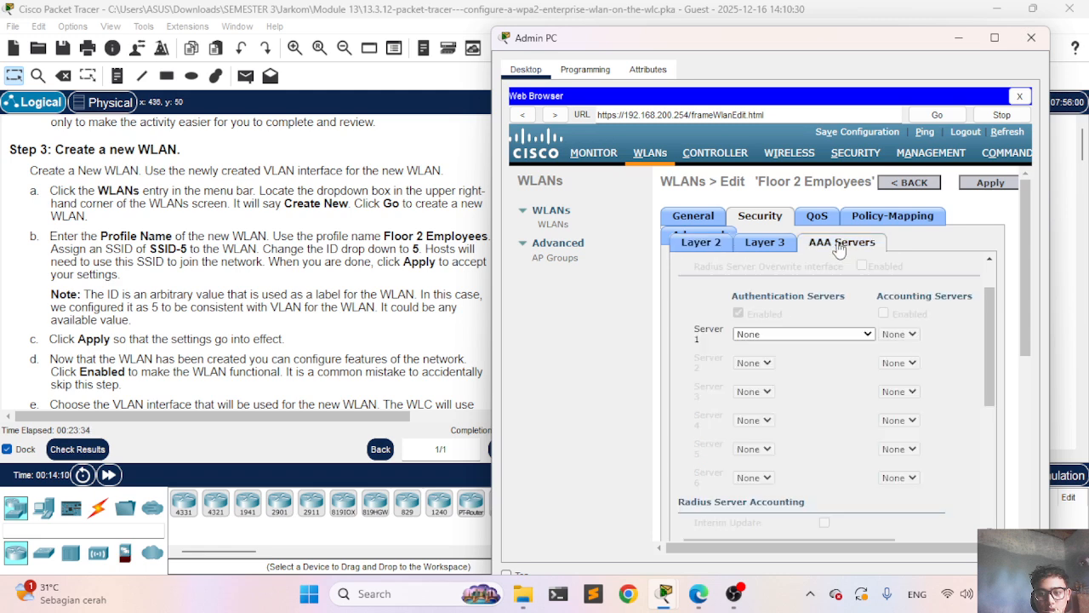
click(840, 334)
click(795, 344)
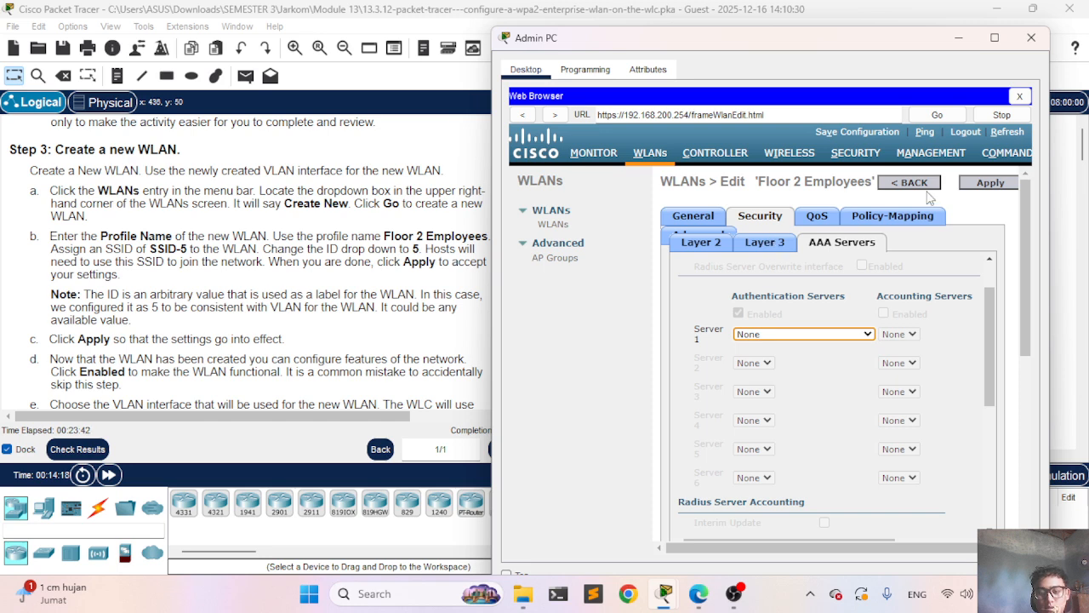
click(771, 248)
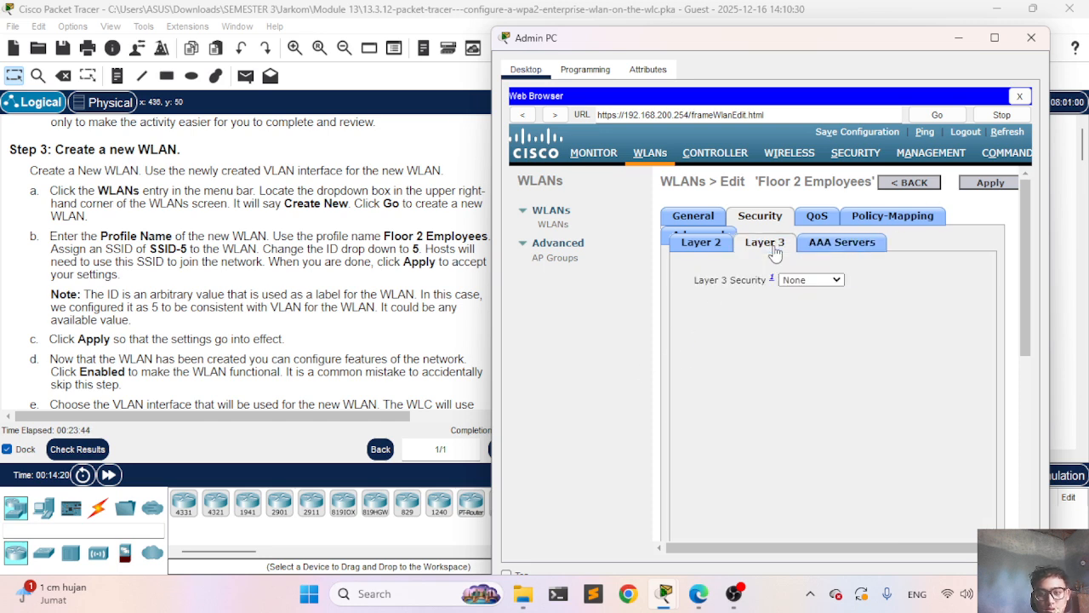
click(860, 242)
click(818, 388)
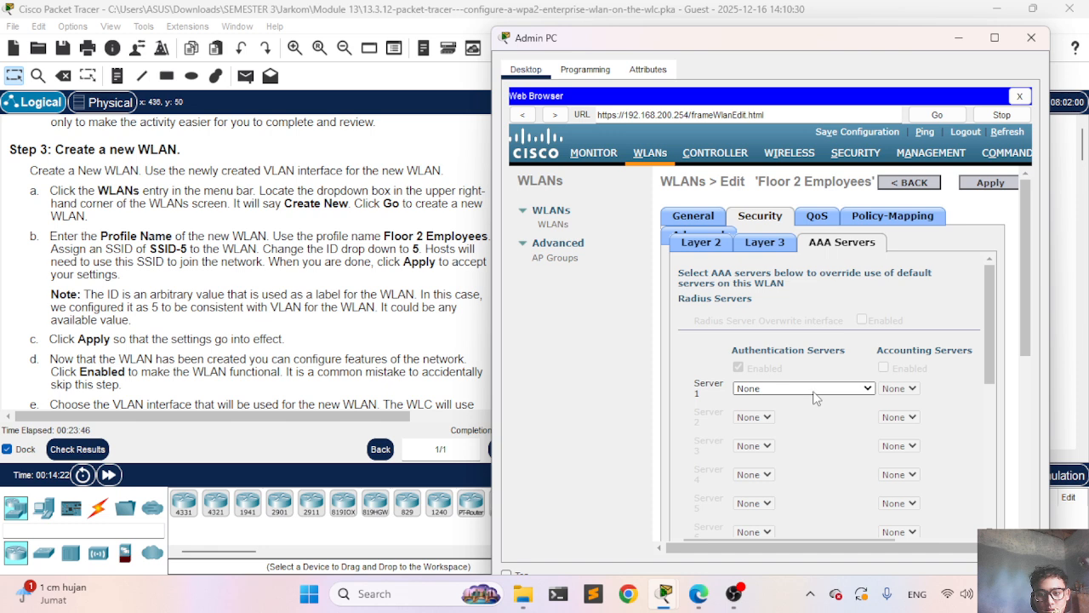
click(843, 411)
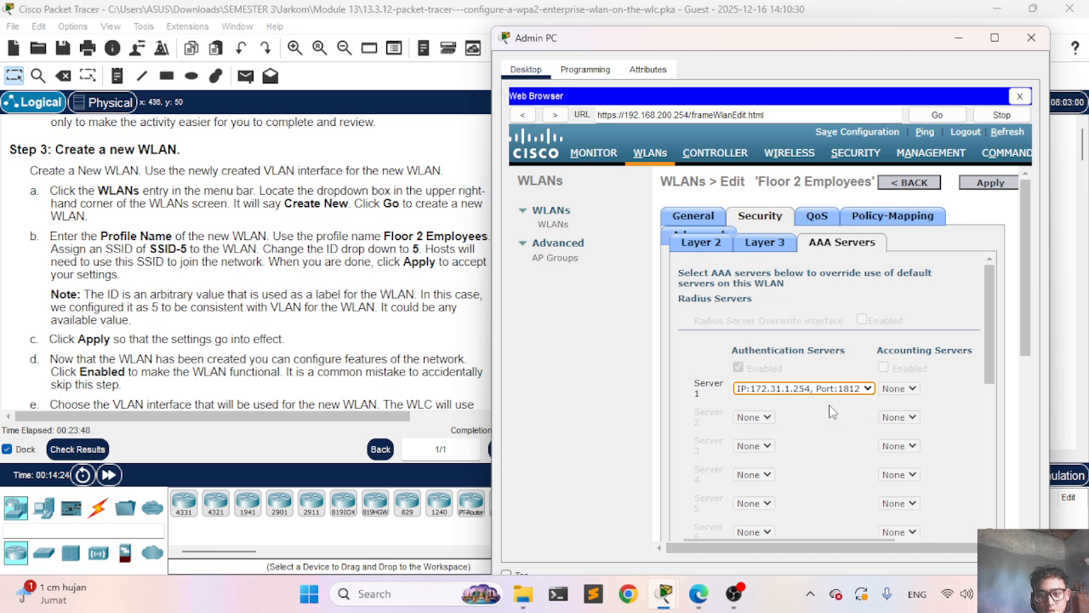
click(702, 244)
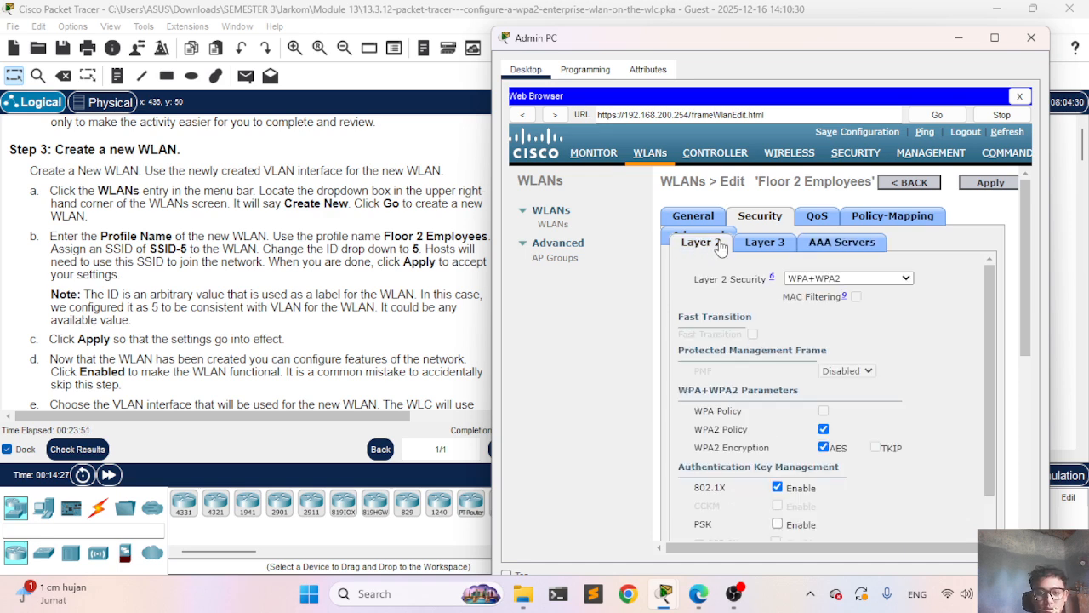
click(863, 244)
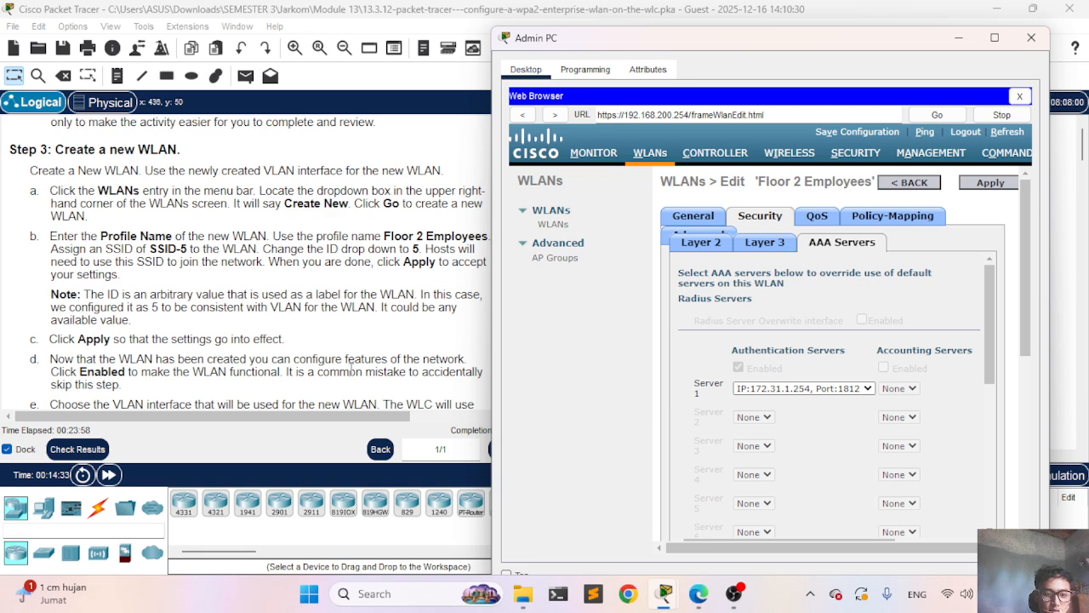
scroll(345, 359, down, 3)
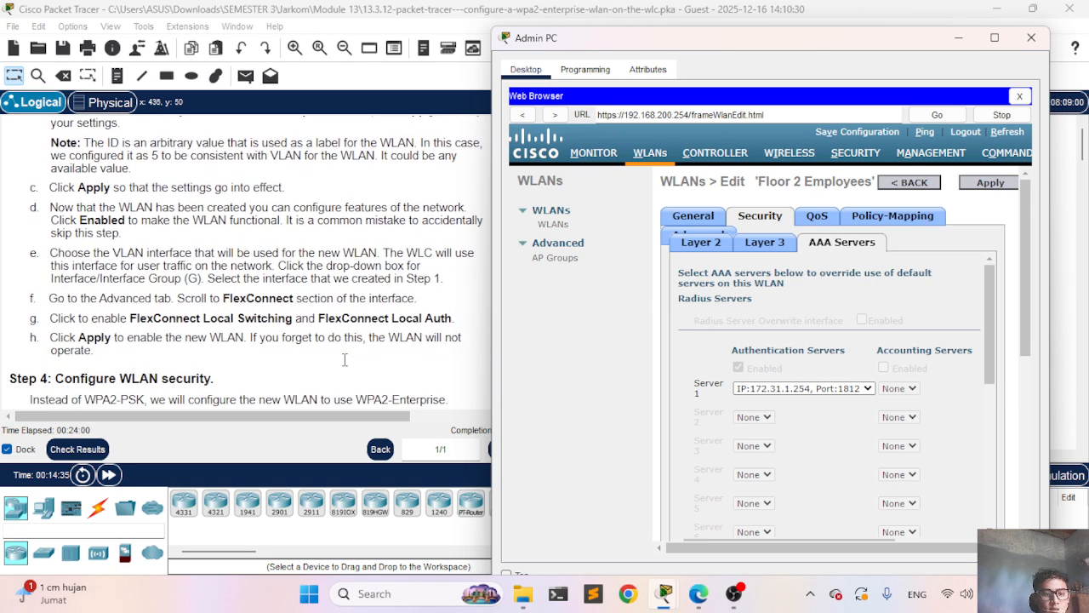
scroll(344, 359, down, 5)
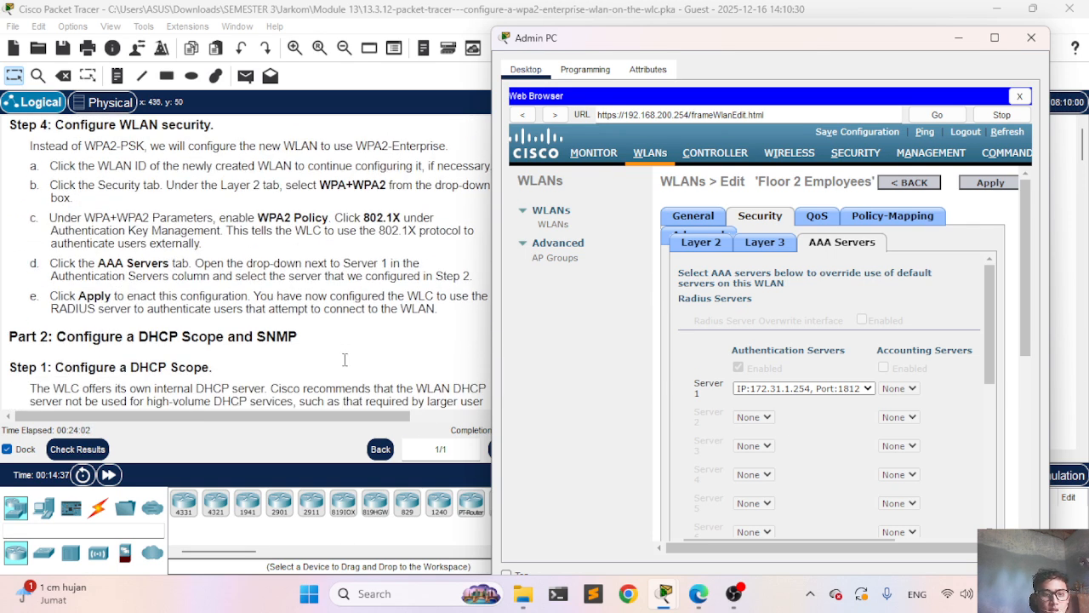
scroll(344, 359, down, 1)
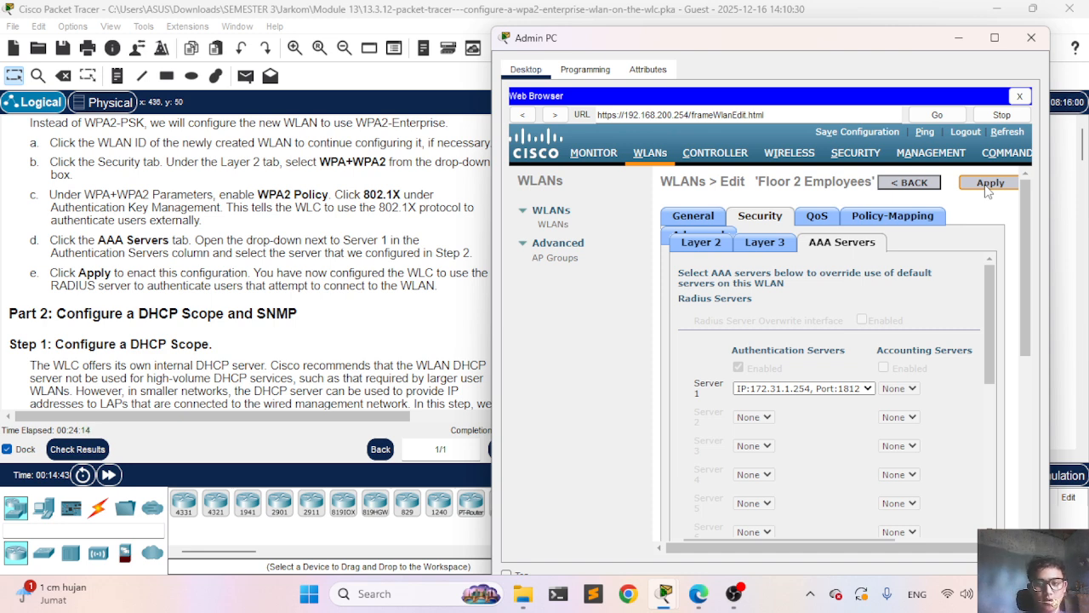
Step: Apply the Floor 2 Employees WLAN edits and confirm the policy reads [WPA2][Auth(802.1X)]
click(987, 187)
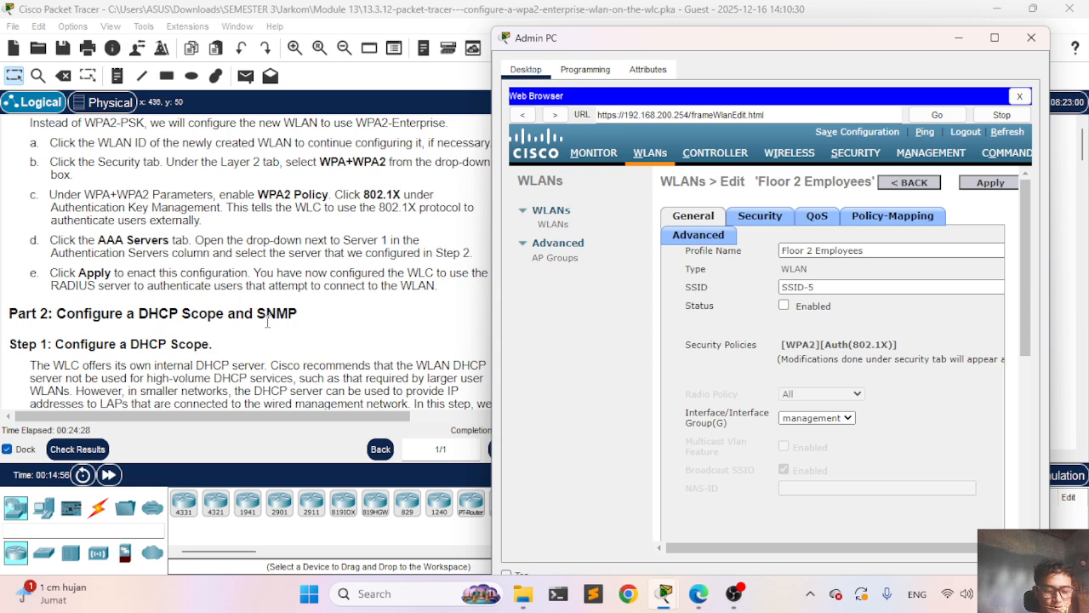
scroll(267, 322, down, 2)
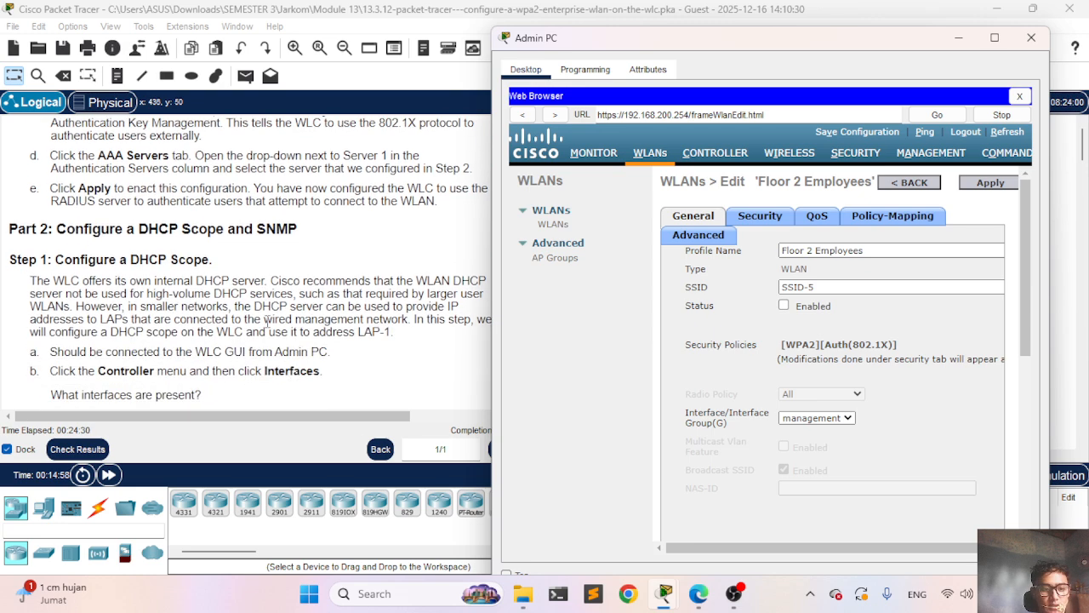
scroll(267, 322, down, 1)
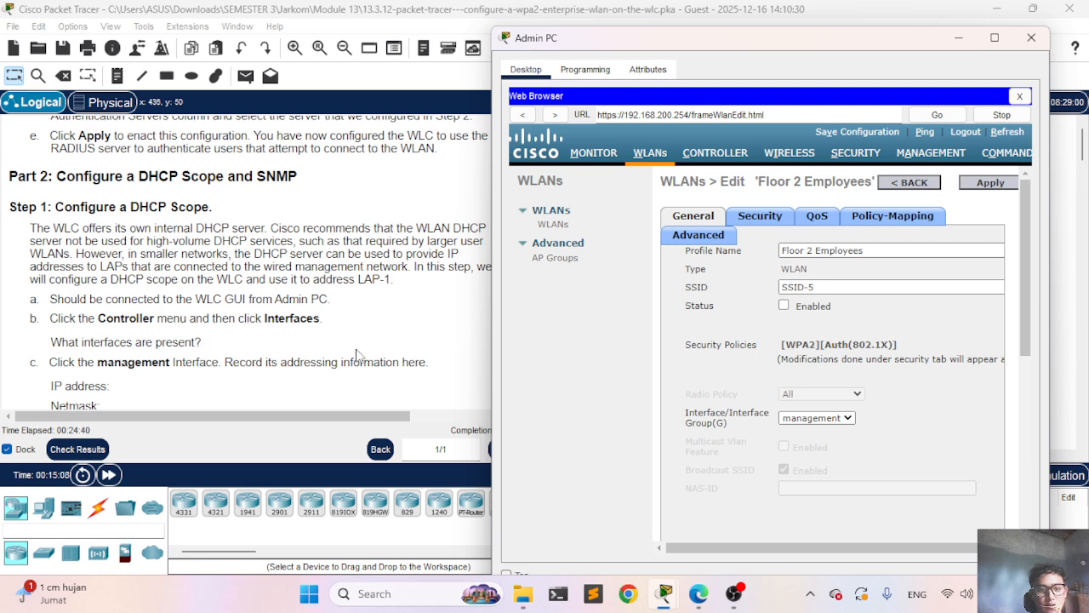
Step: Show the Controller Interfaces list, with management at 192.168.200.254 on VLAN 1
click(715, 155)
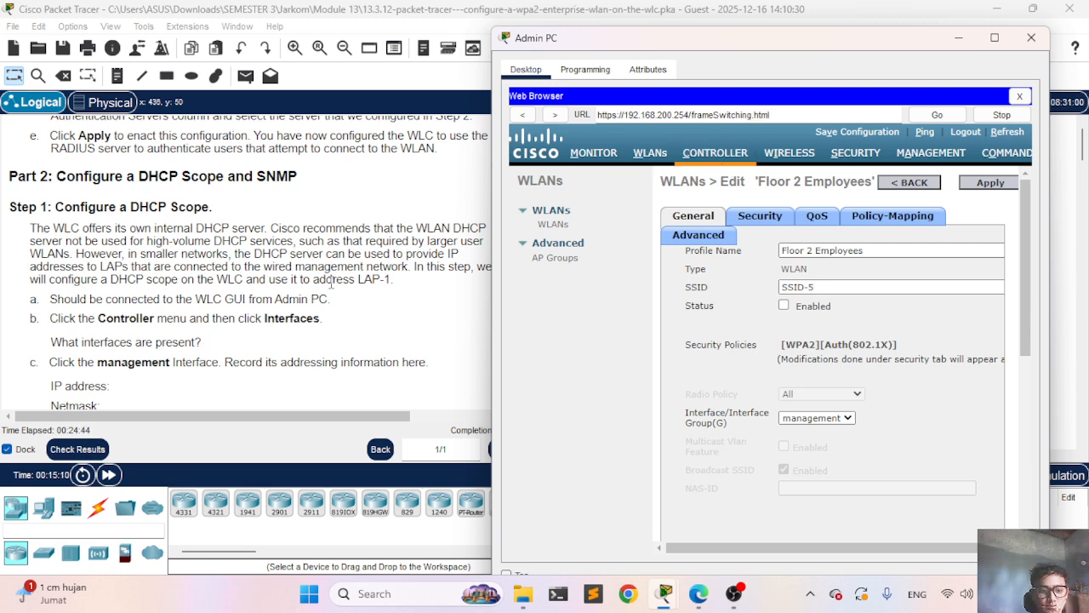
scroll(332, 282, down, 2)
scroll(332, 281, down, 3)
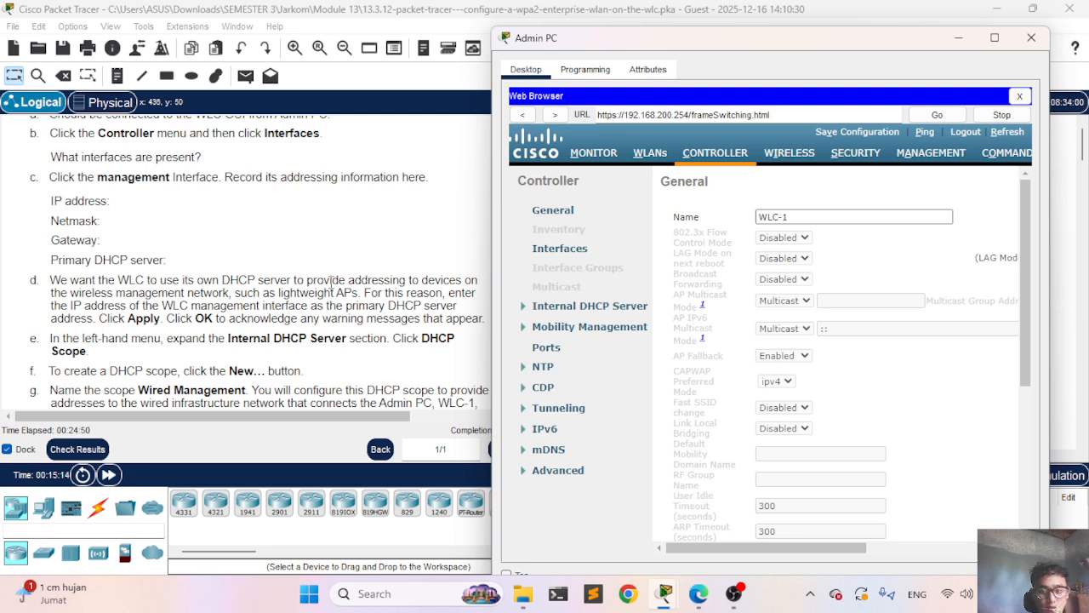
click(657, 154)
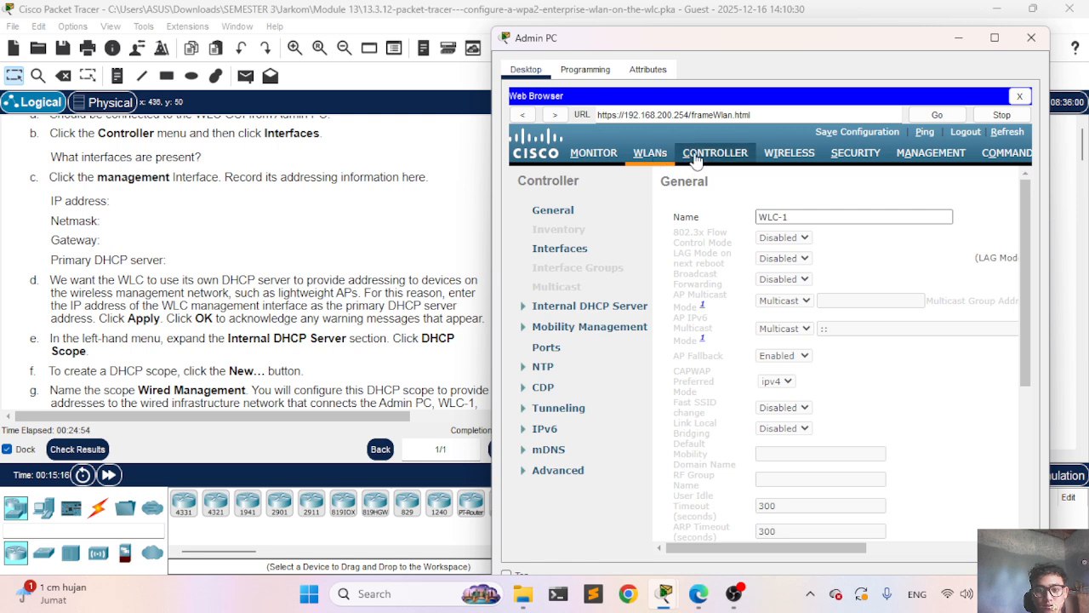
click(695, 157)
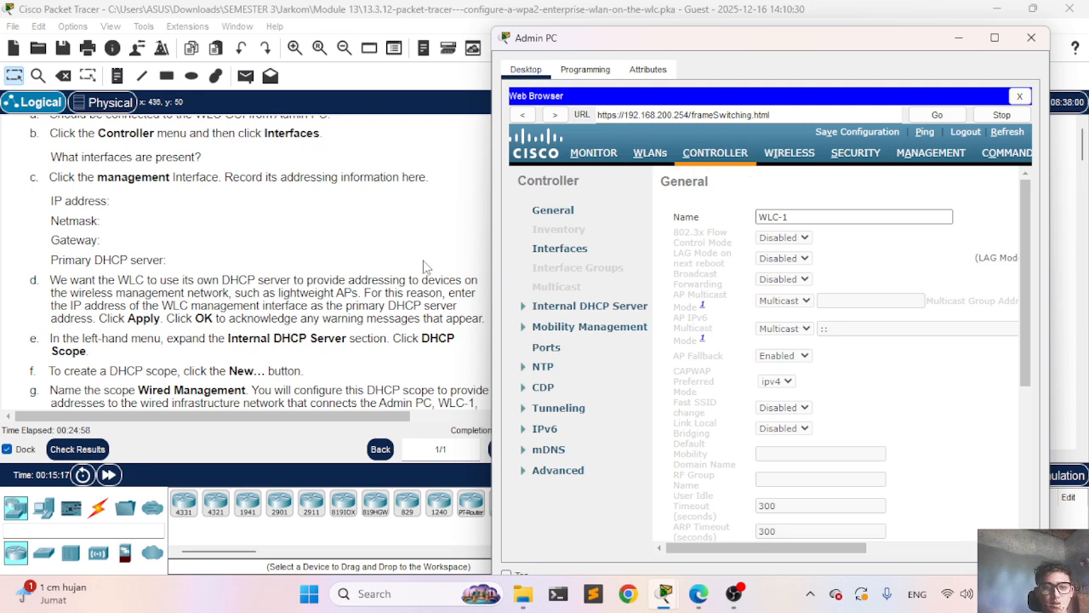
click(562, 252)
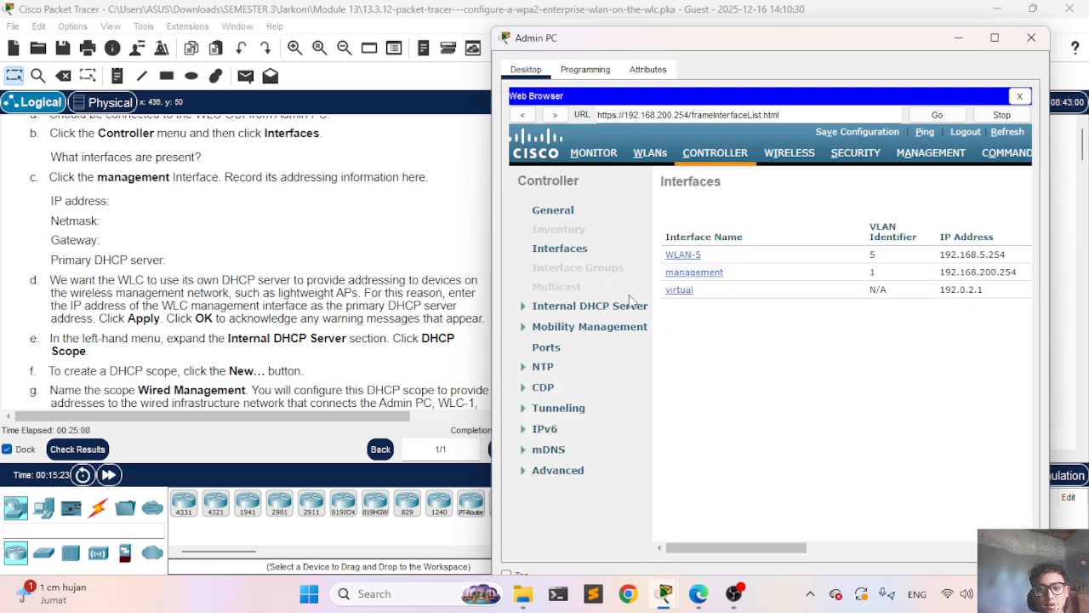
scroll(172, 316, down, 3)
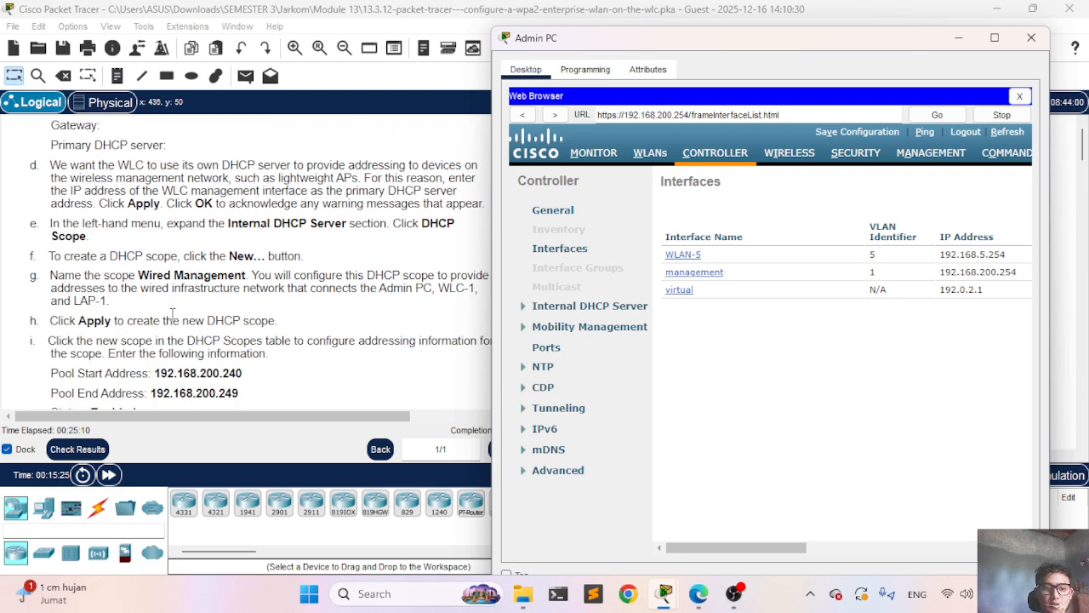
scroll(172, 315, up, 1)
scroll(172, 315, up, 1)
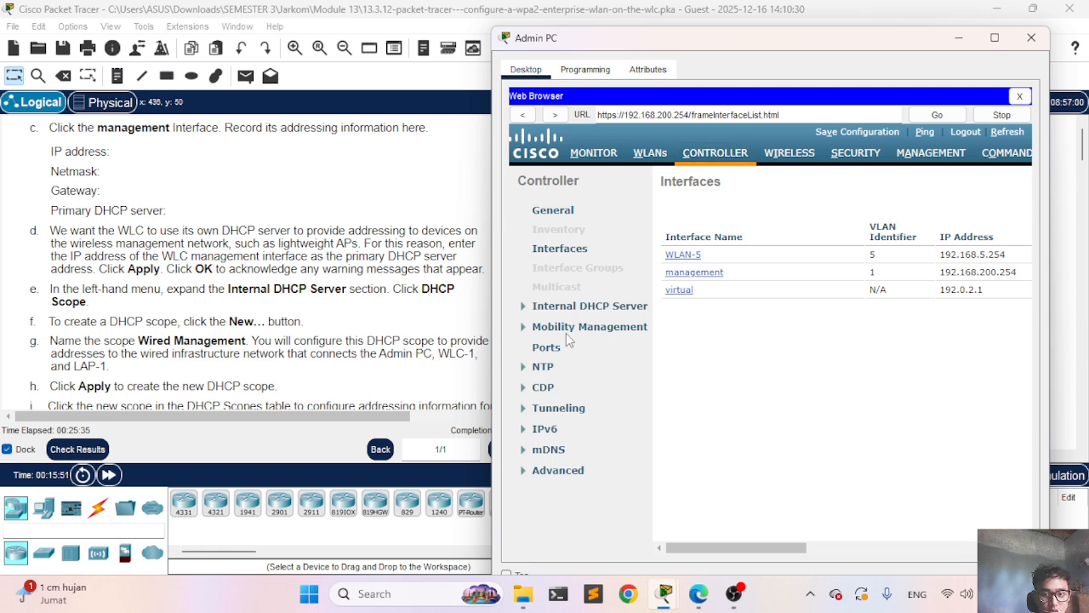
Step: Open a new DHCP scope form from the Internal DHCP Server scopes list
click(532, 311)
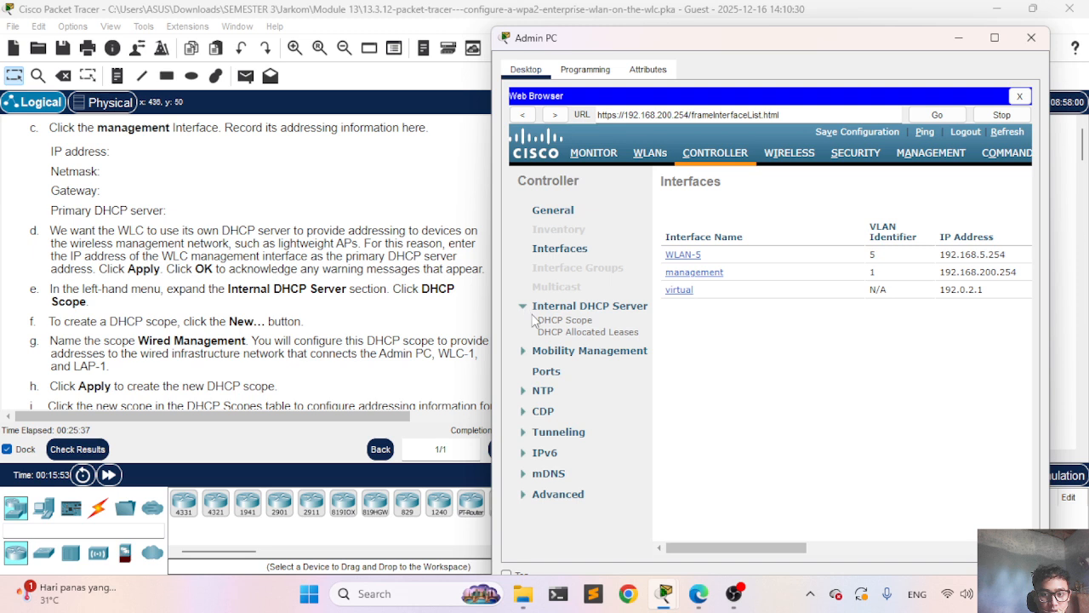
click(550, 324)
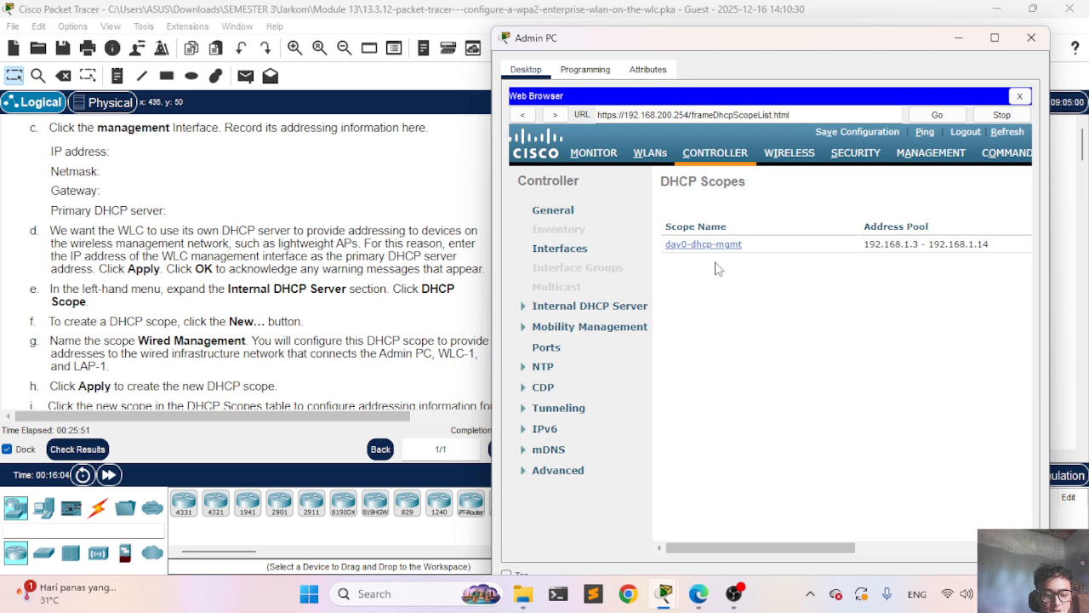
scroll(815, 252, right, 5)
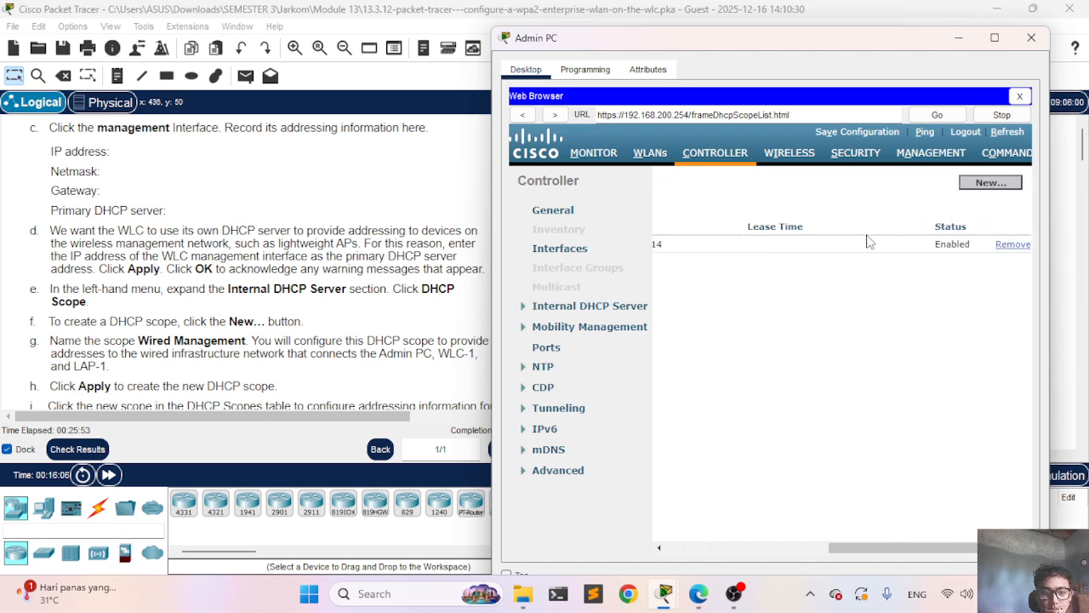
click(989, 183)
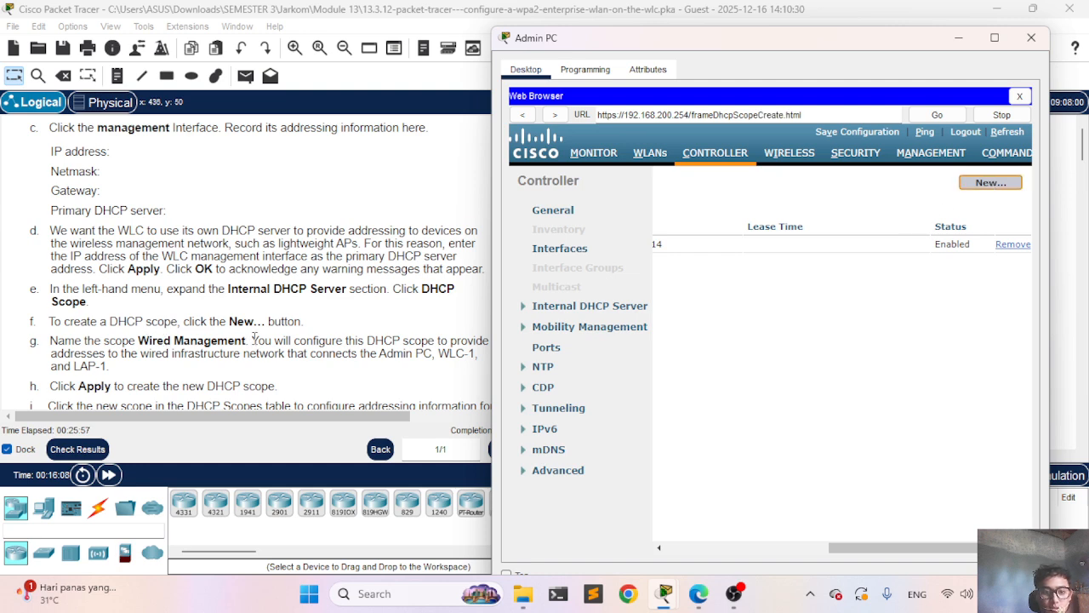
Step: Enter 'Wired Management' as the scope name and submit it
scroll(254, 336, down, 1)
scroll(254, 337, down, 1)
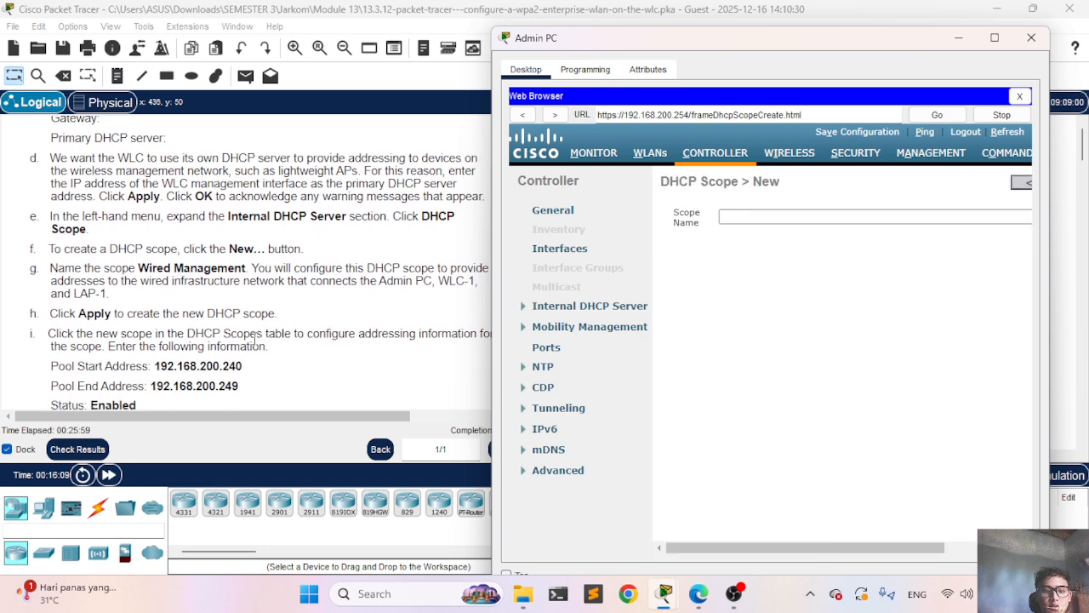
click(730, 217)
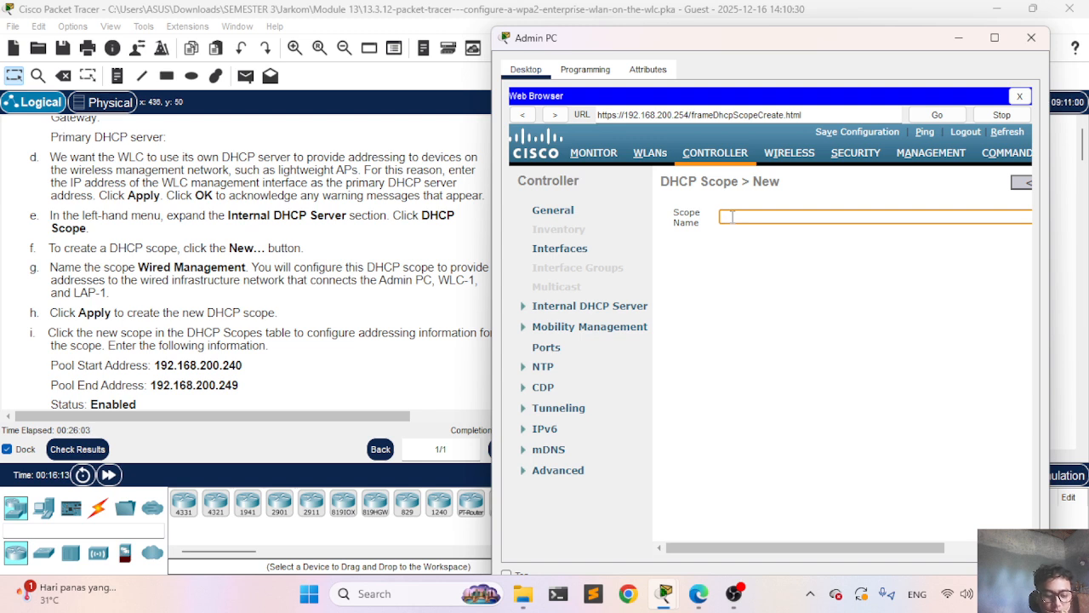
text(W)
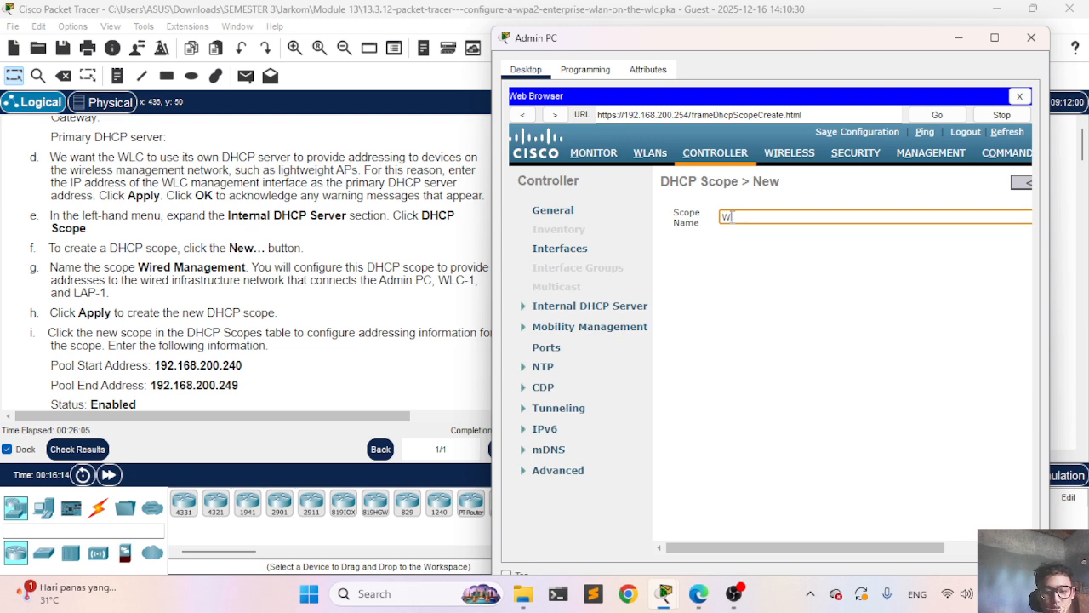
text(ired Managemn)
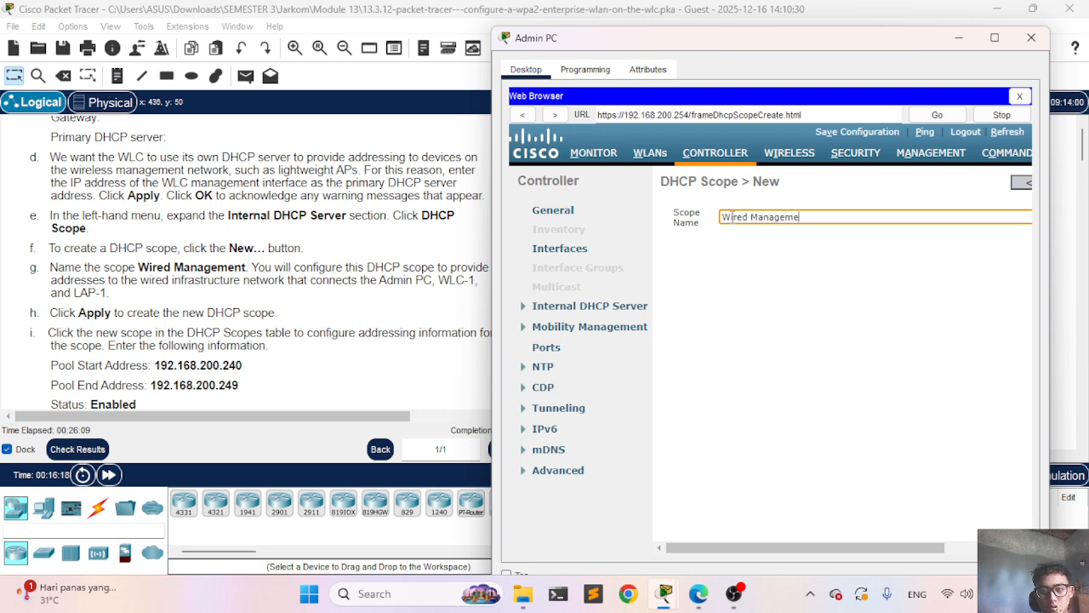
text(nt)
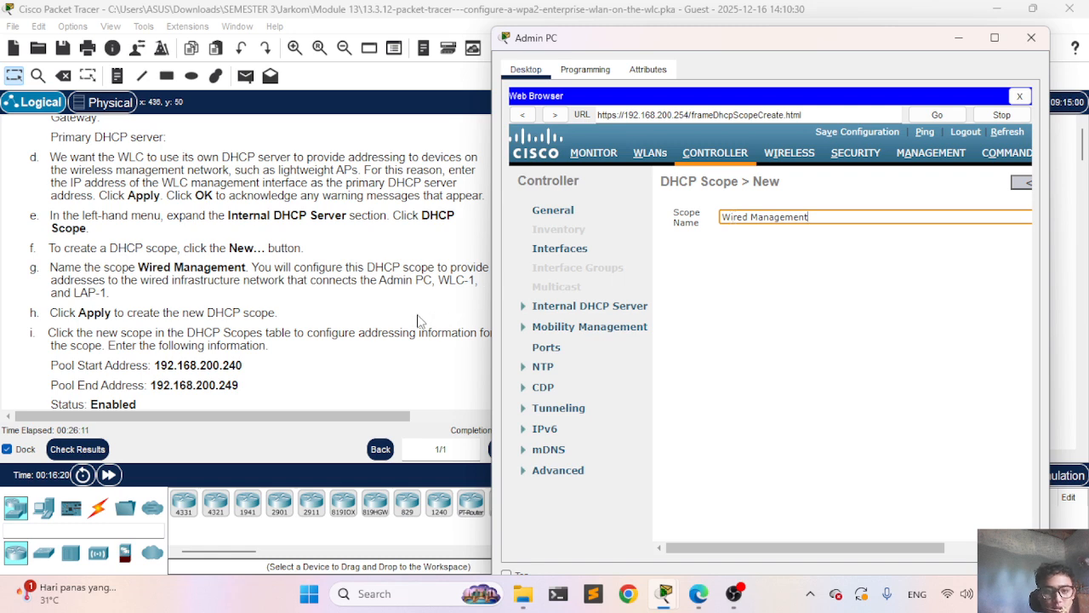
scroll(350, 304, right, 3)
scroll(802, 309, right, 3)
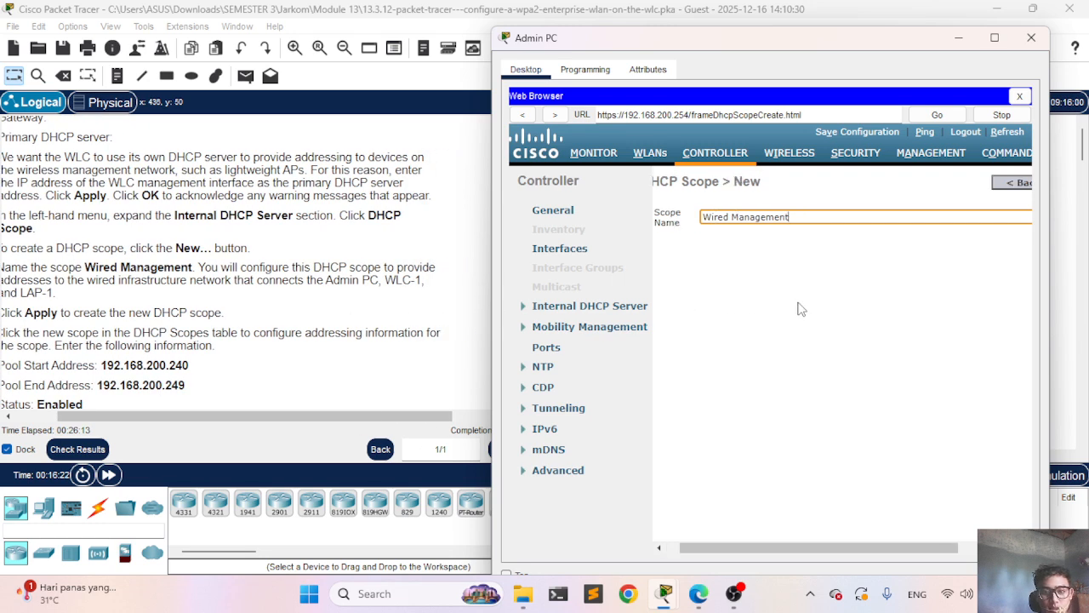
click(1014, 191)
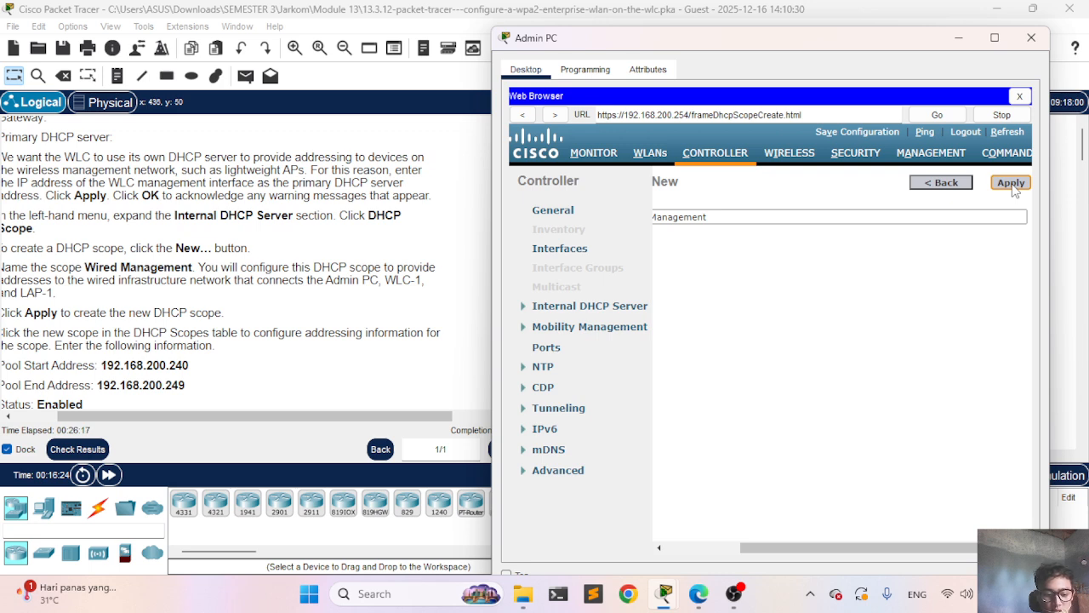
Step: Confirm the new scope so Wired Management appears beside day0-dhcp-mgmt in DHCP Scopes
click(1010, 182)
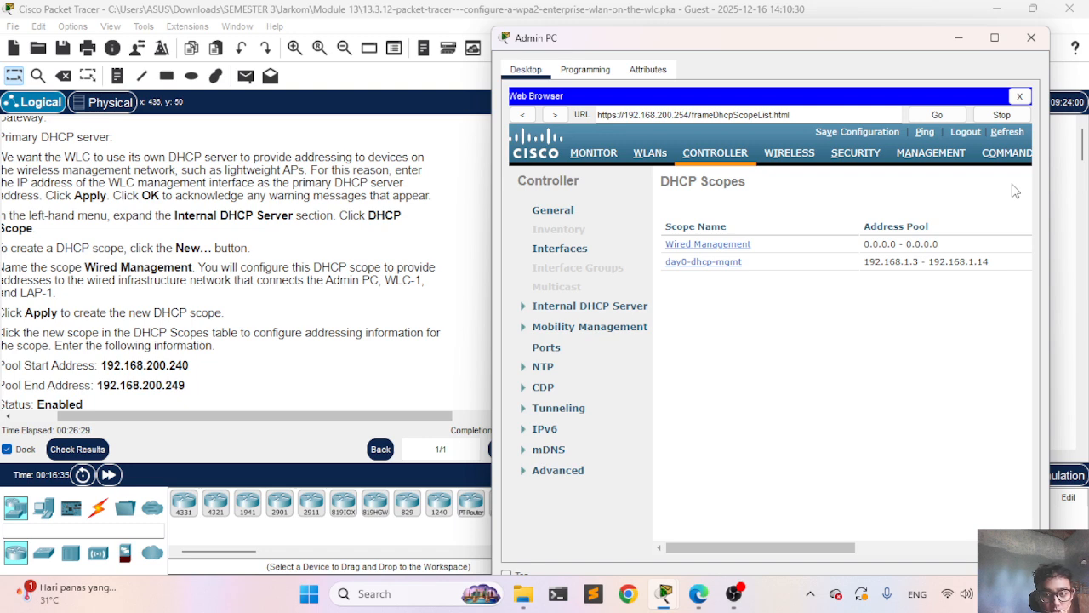
scroll(272, 306, down, 3)
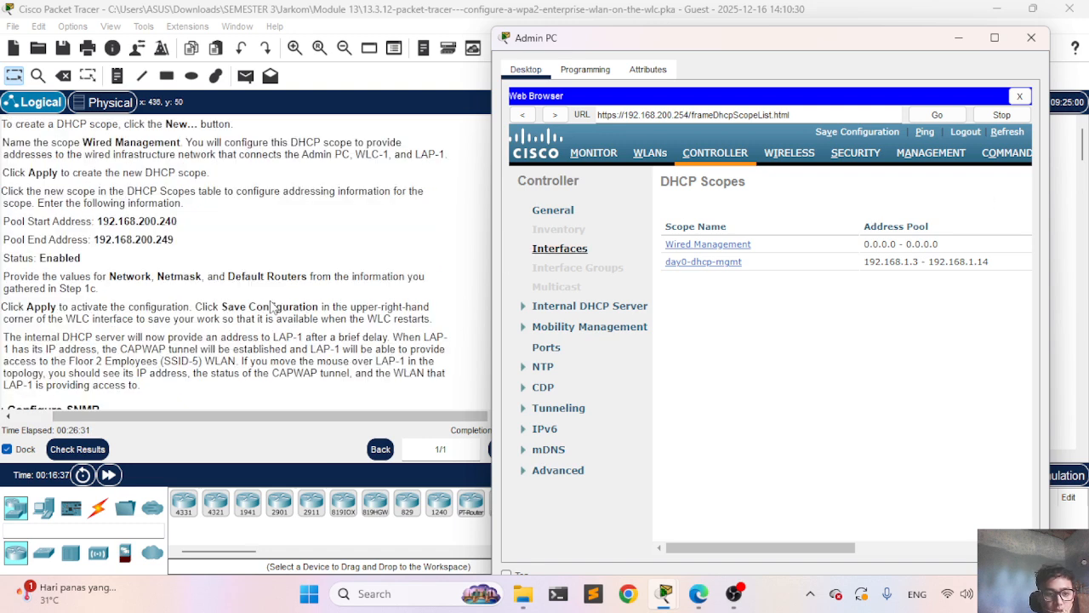
scroll(272, 306, up, 2)
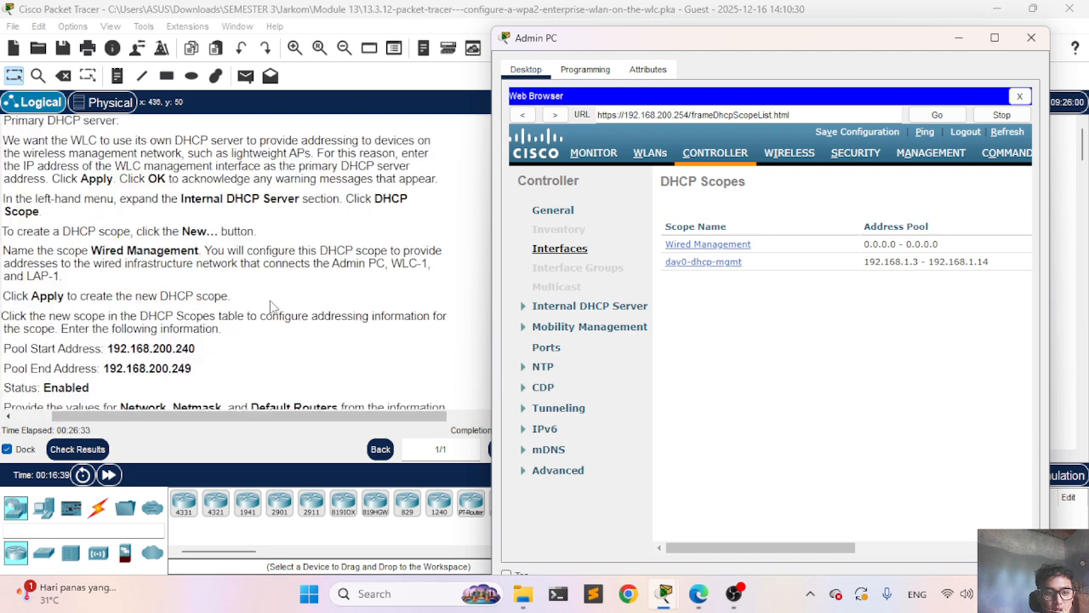
scroll(269, 234, left, 2)
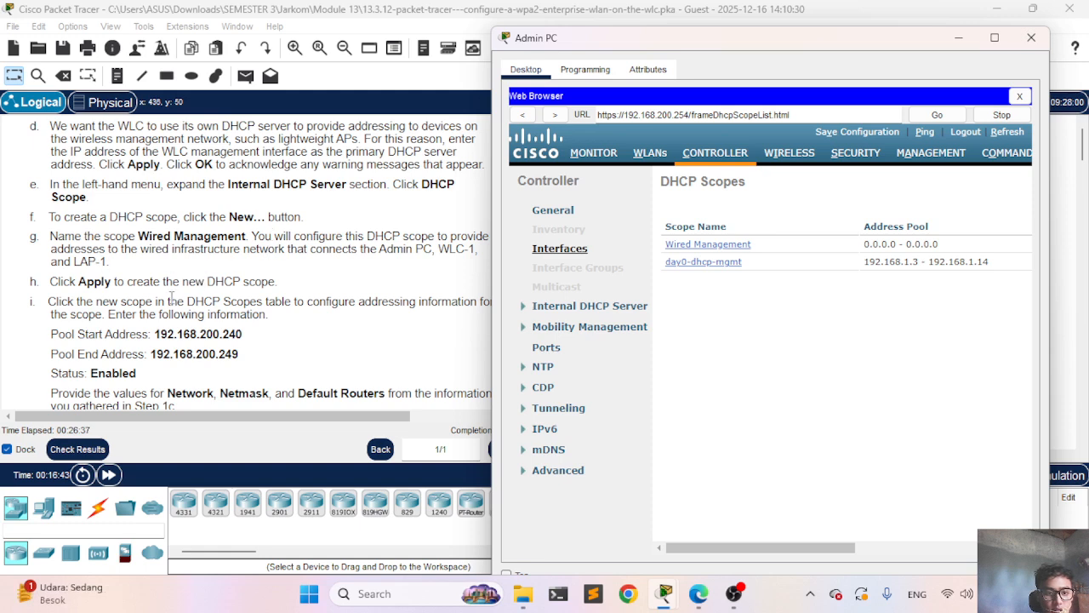
scroll(171, 297, down, 1)
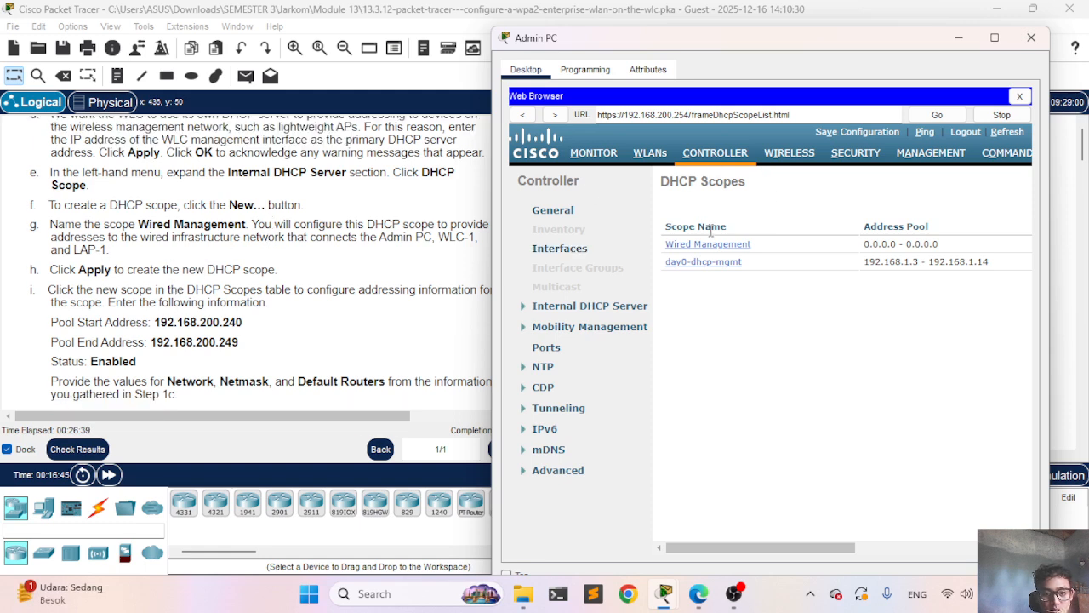
Step: Set the Wired Management pool range to 192.168.200.240 through 192.168.200.249
click(715, 246)
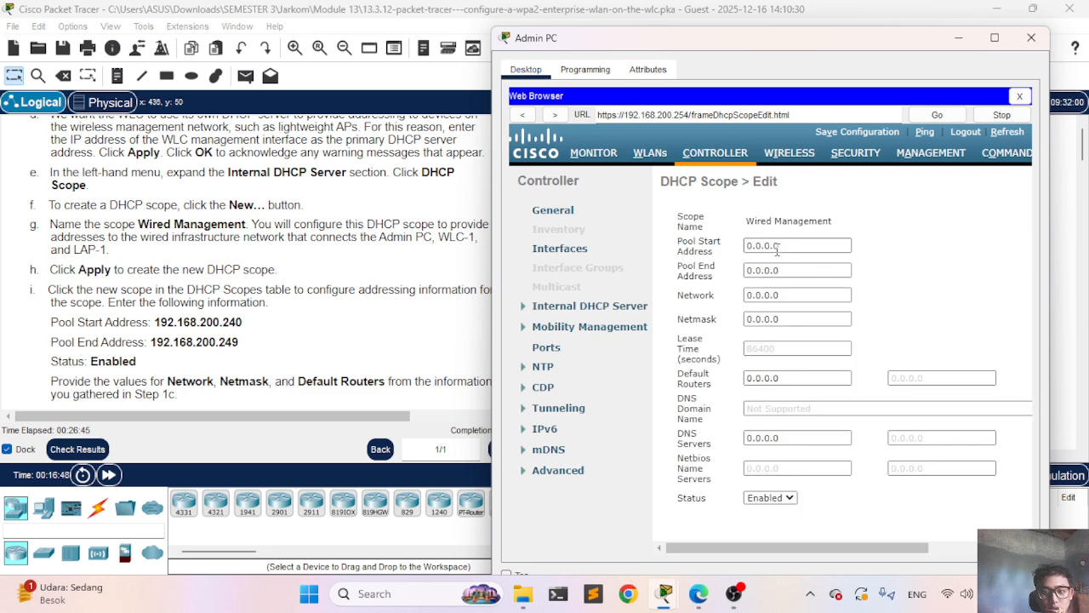
click(777, 247)
key(BackSpace)
key(BackSpace)
key(BackSpace)
key(BackSpace)
key(BackSpace)
key(BackSpace)
key(BackSpace)
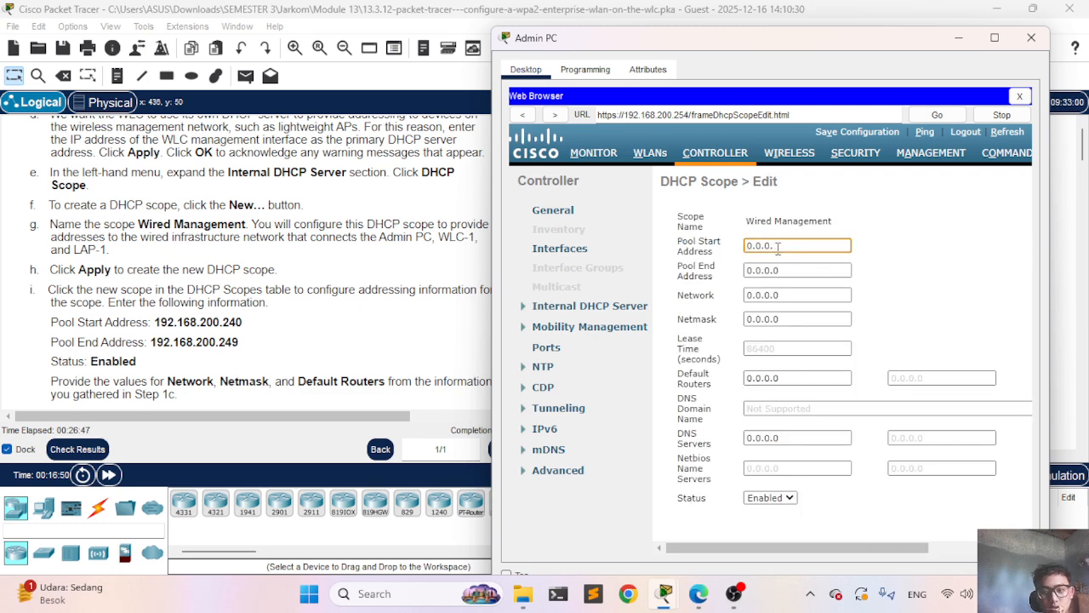
text(192.)
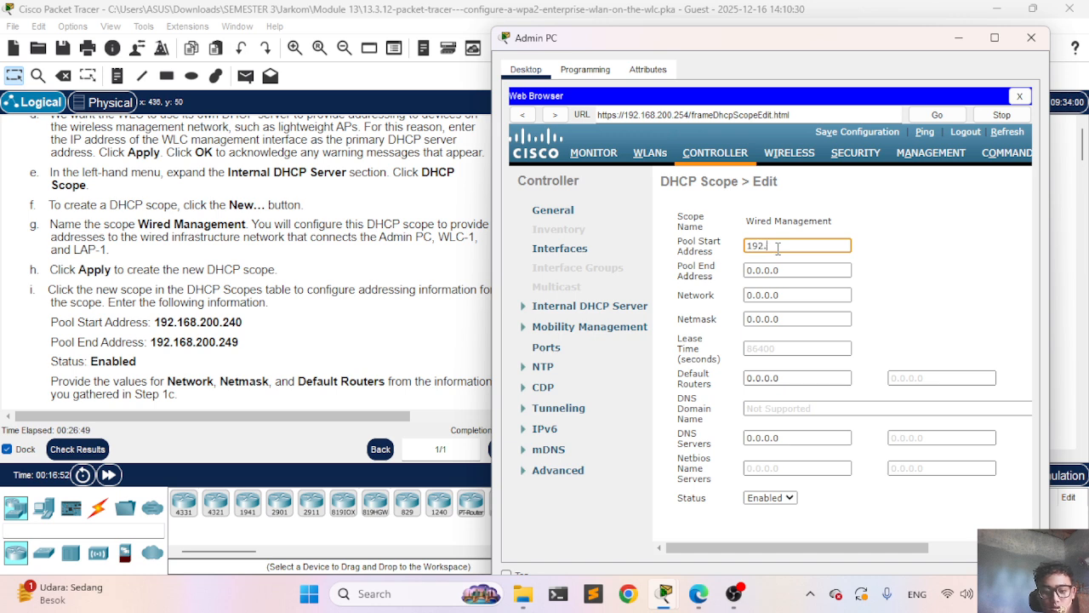
text(168.2)
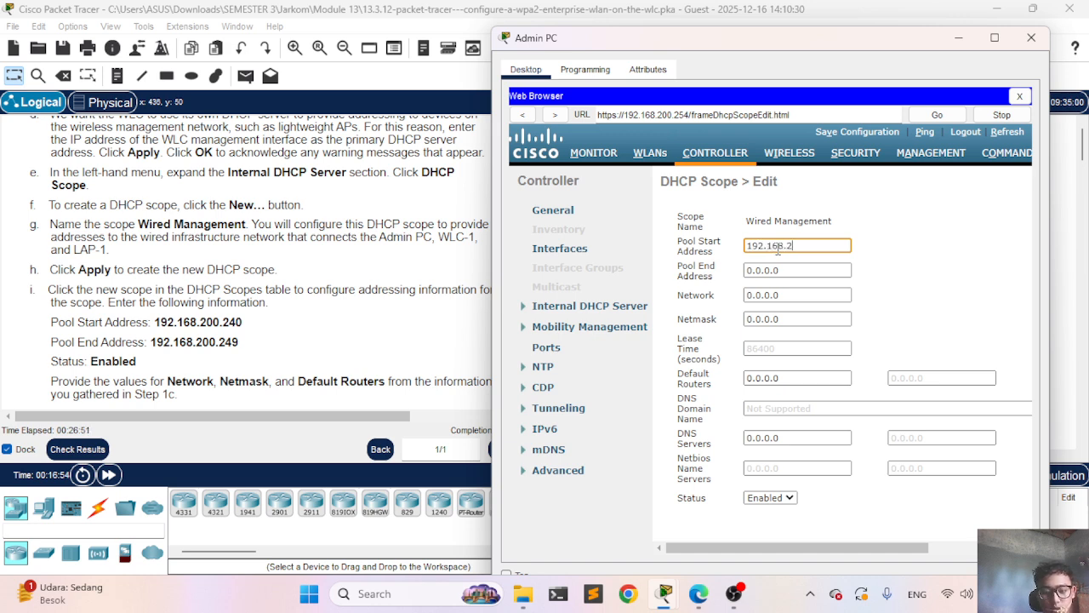
text(00.24)
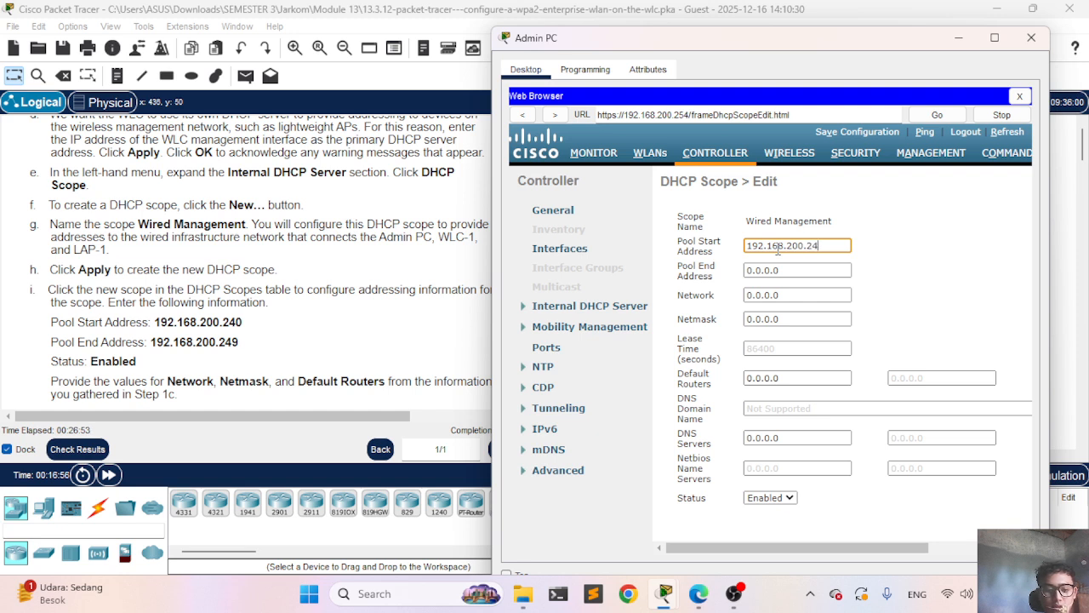
text(0)
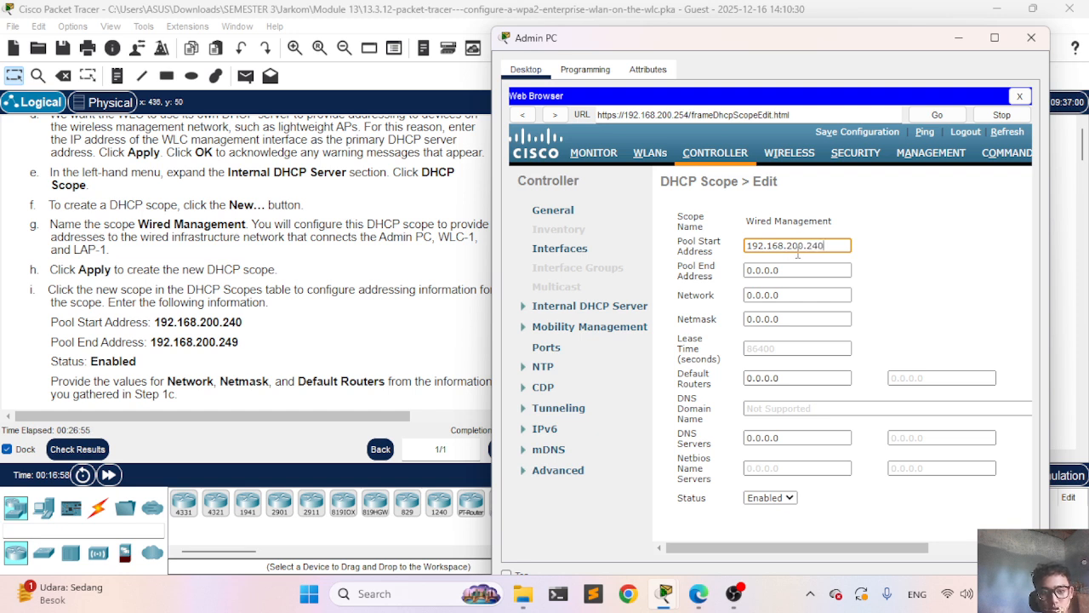
click(808, 269)
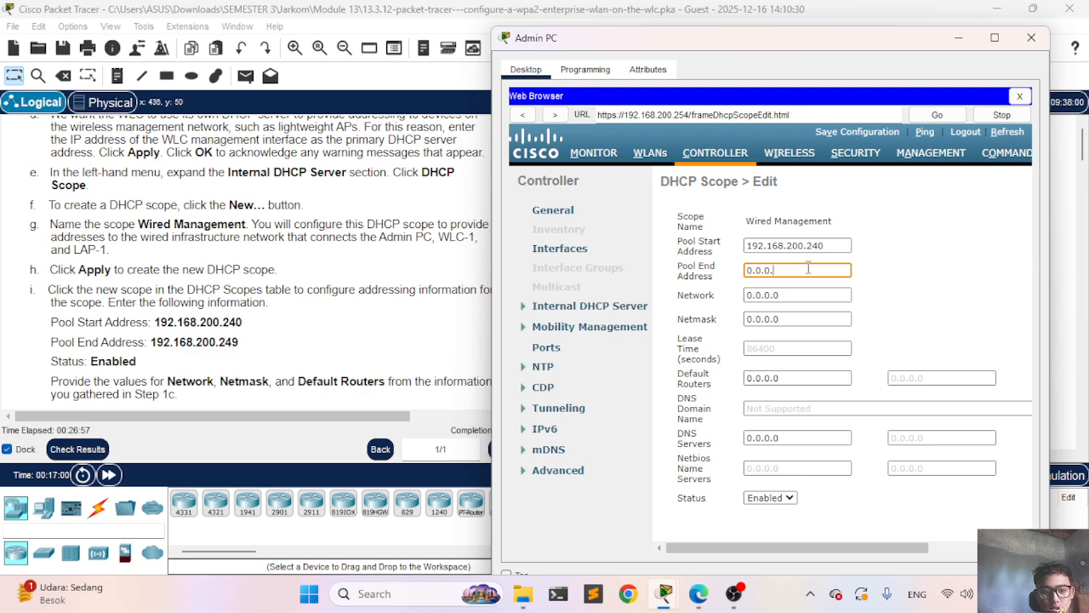
key(BackSpace)
key(BackSpace)
key(BackSpace)
key(BackSpace)
key(BackSpace)
key(BackSpace)
text(192)
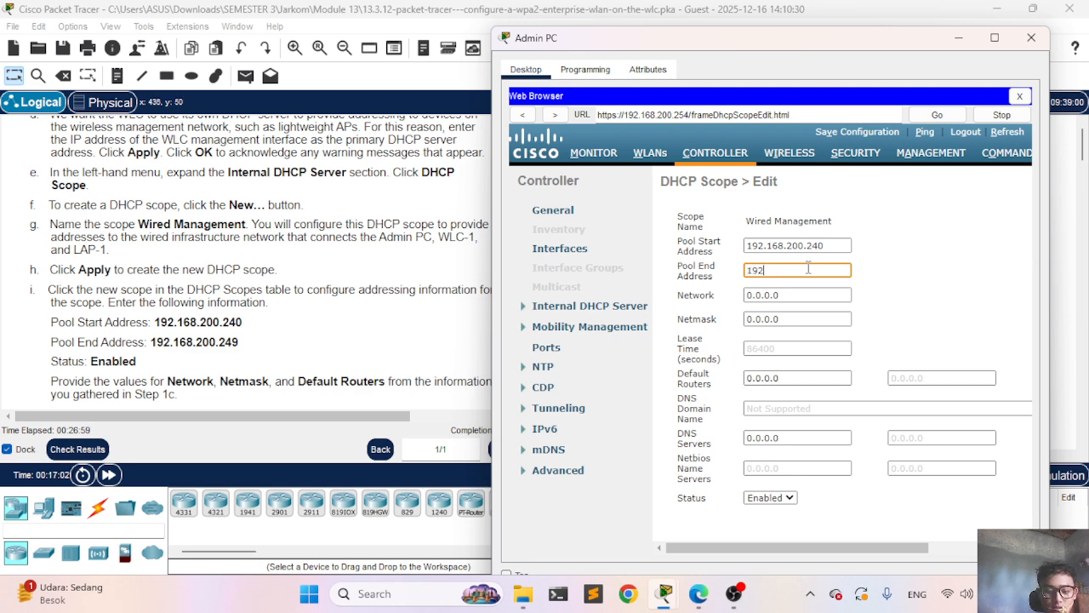
text(.168)
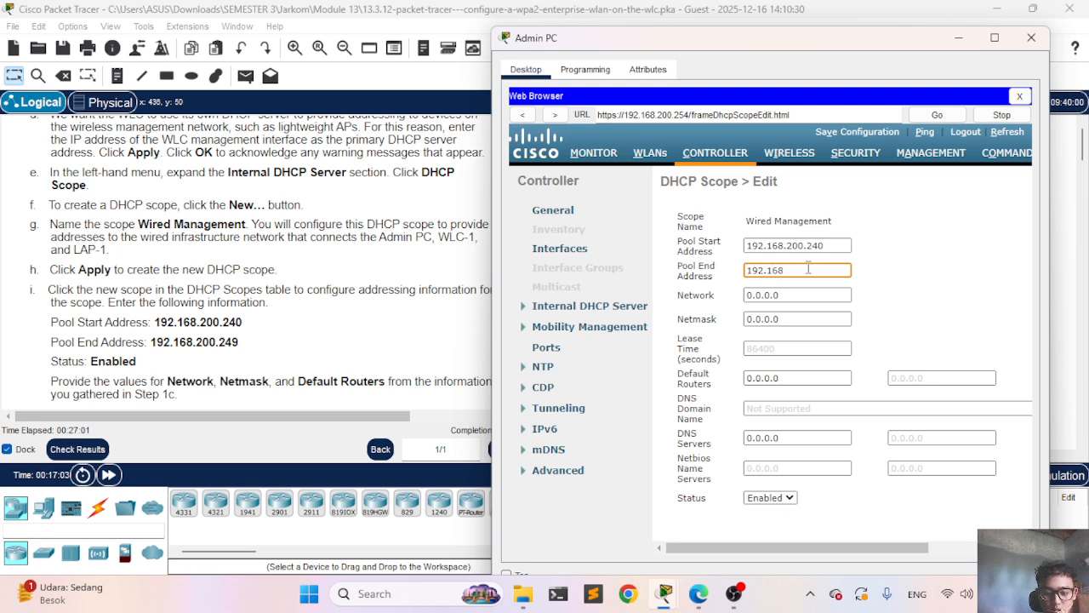
text(.200.)
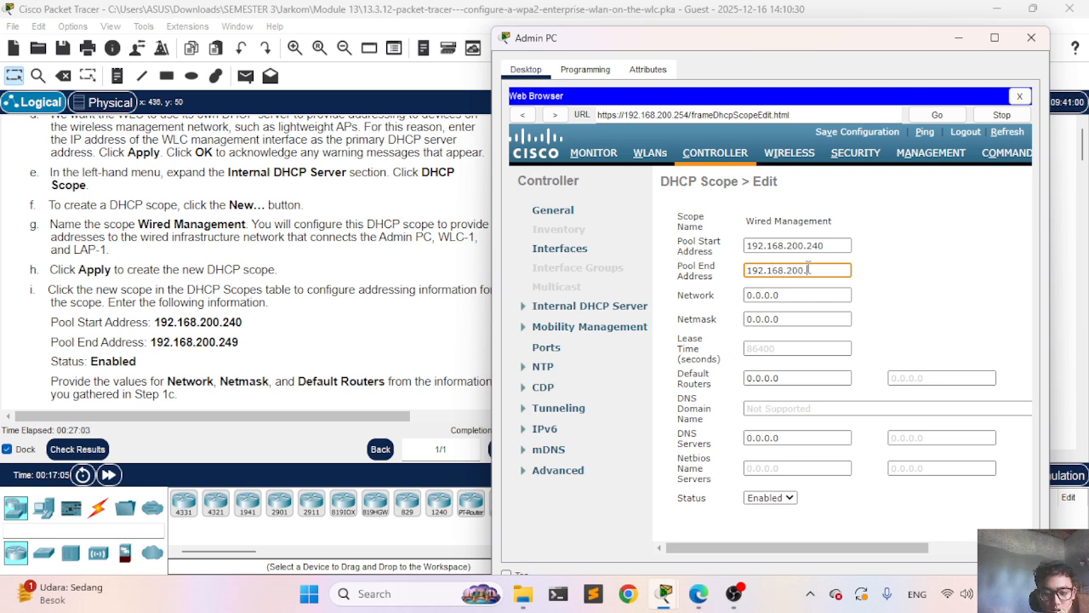
text(249)
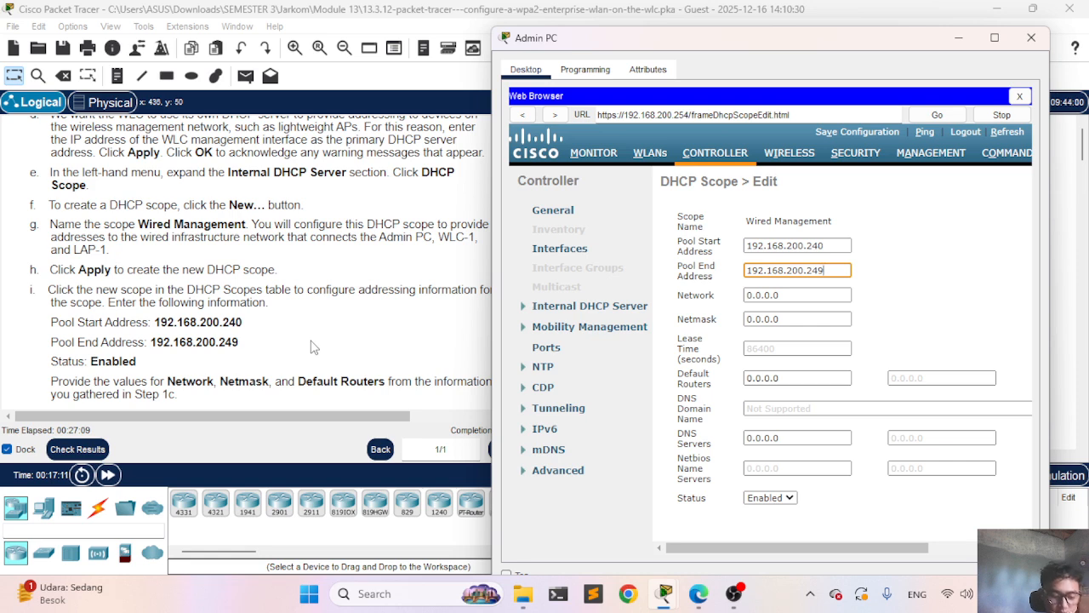
Step: Set the scope network to 192.168.200.0 with netmask 255.255.255.0
scroll(310, 346, down, 2)
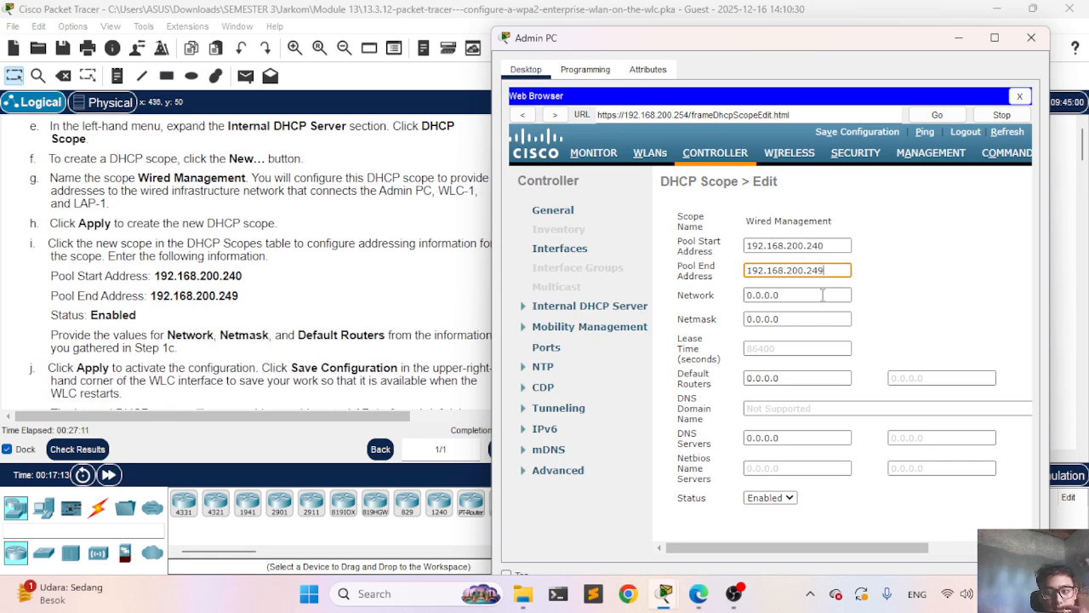
click(816, 294)
key(BackSpace)
key(BackSpace)
key(BackSpace)
key(BackSpace)
key(BackSpace)
key(BackSpace)
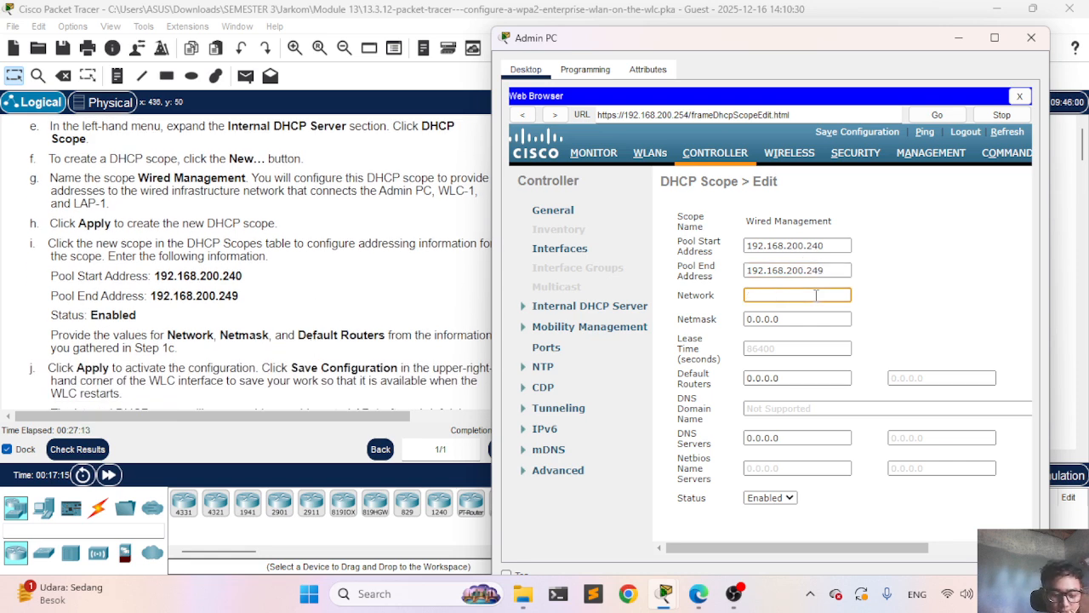
text(192.168)
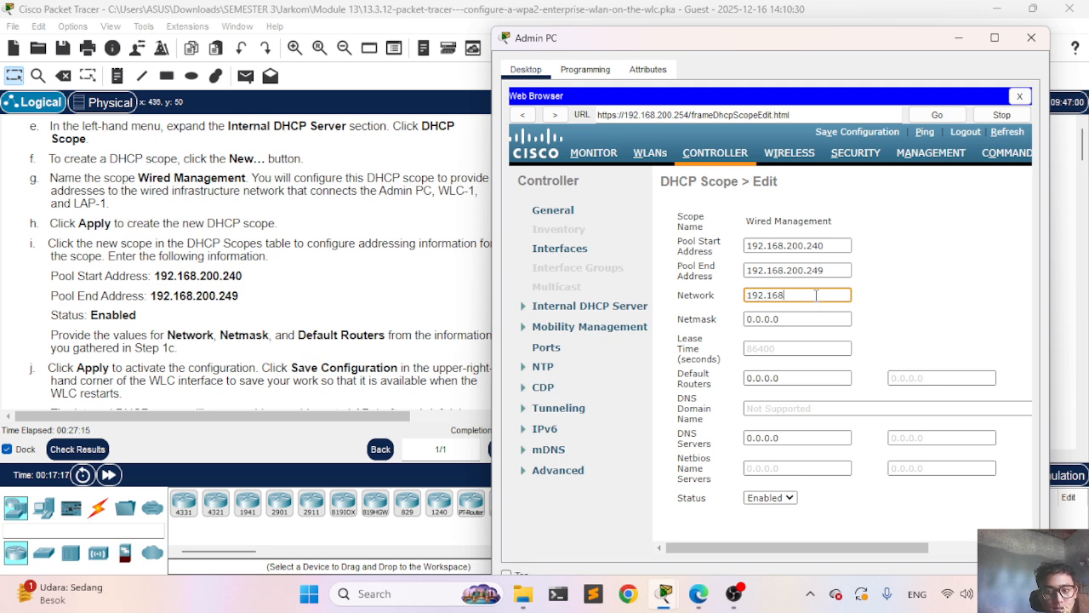
text(.200.)
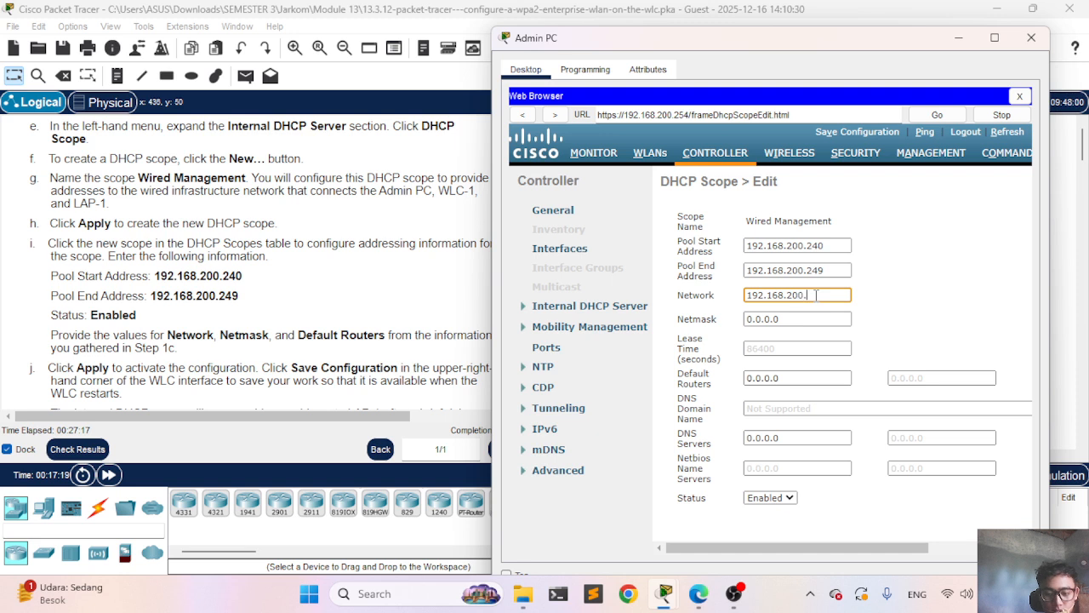
text(0)
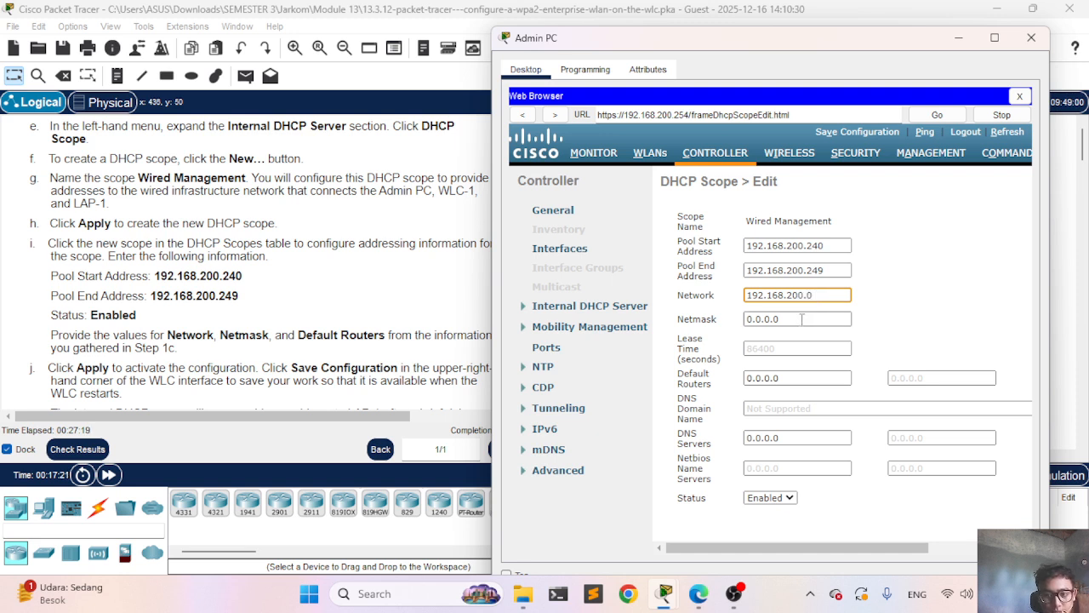
click(801, 318)
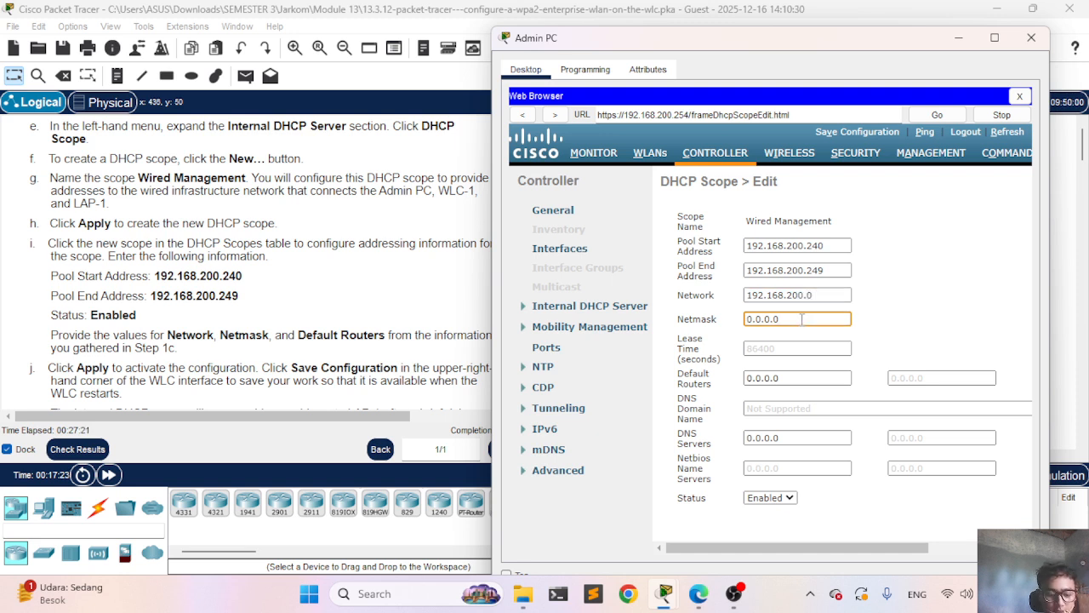
key(BackSpace)
key(BackSpace)
key(BackSpace)
key(BackSpace)
key(BackSpace)
key(BackSpace)
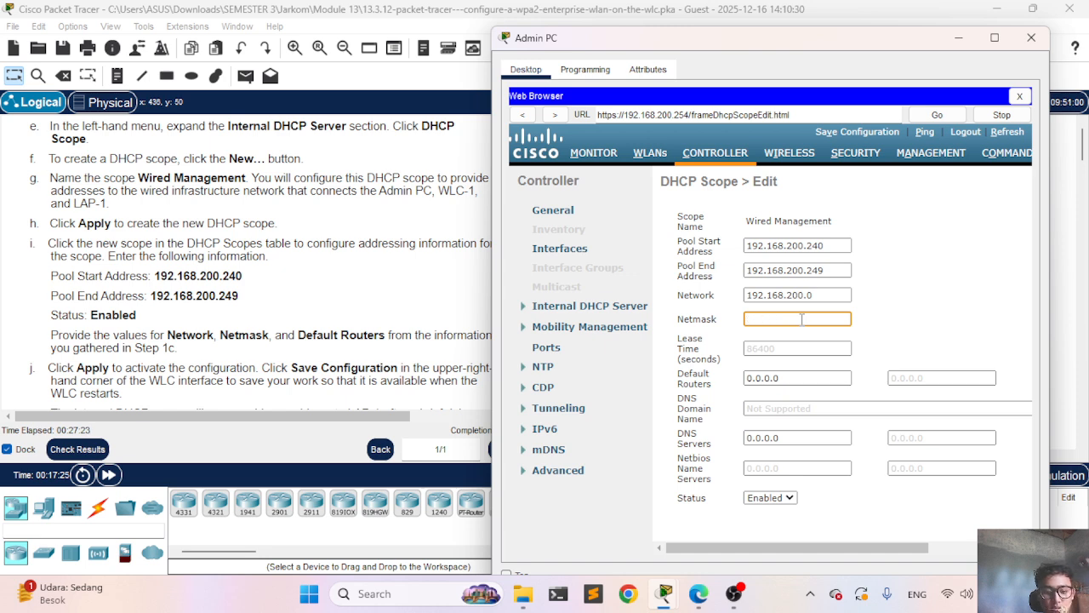
text(255.255.)
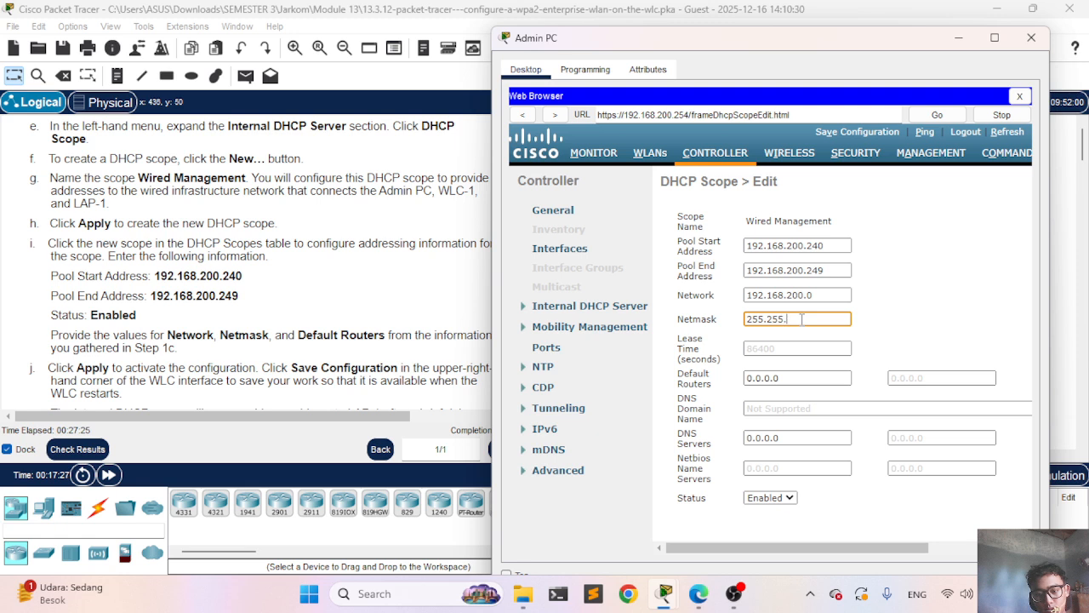
text(255.)
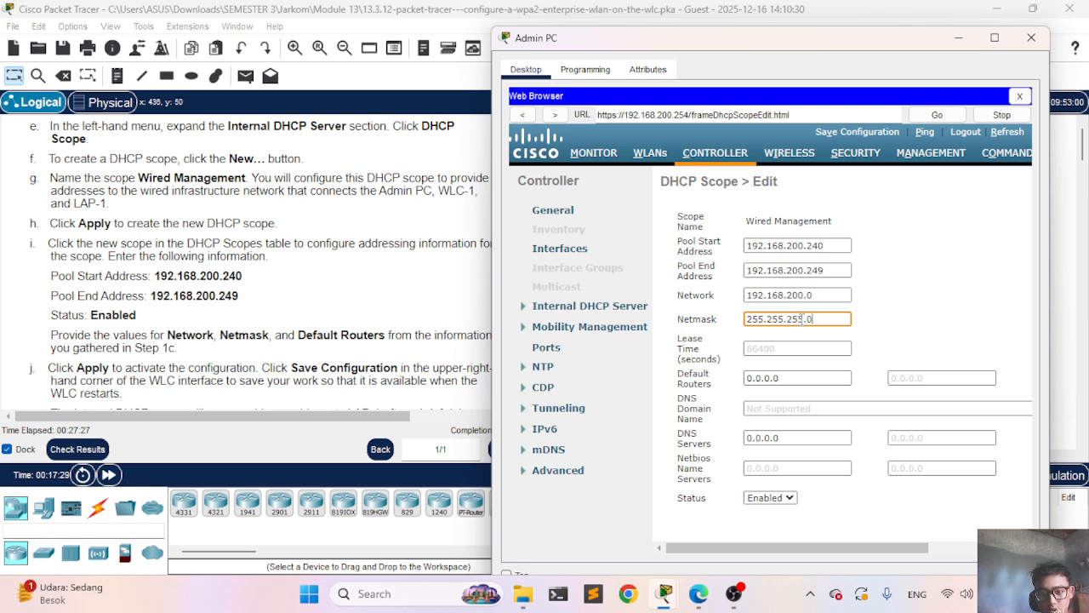
text(0)
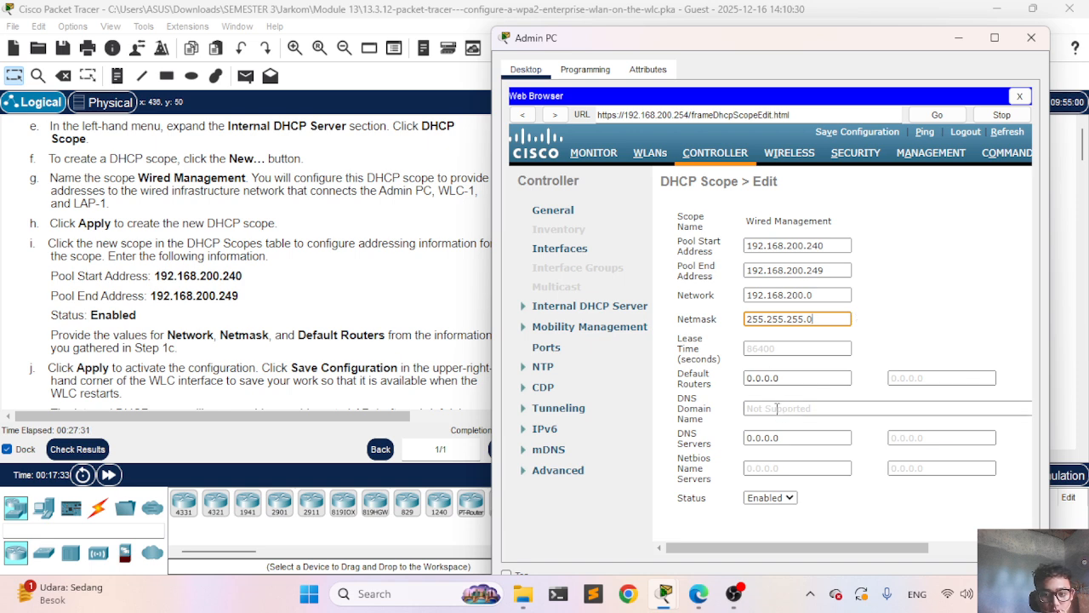
Step: Set the default router to 192.168.200.1 and keep the scope status Enabled
click(786, 384)
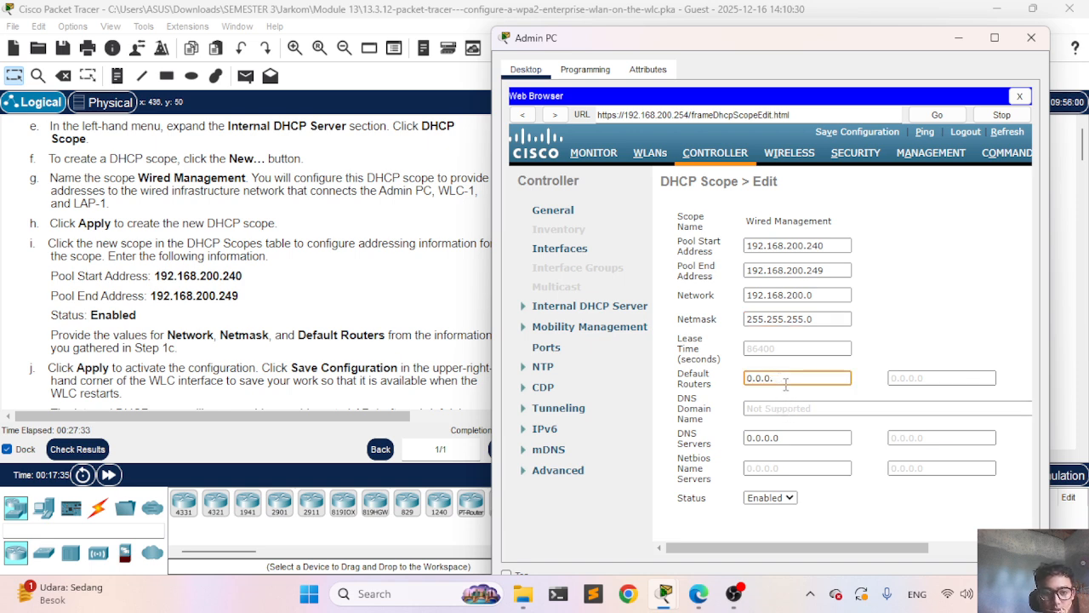
key(BackSpace)
key(BackSpace)
key(BackSpace)
key(BackSpace)
key(BackSpace)
key(BackSpace)
text(192.1)
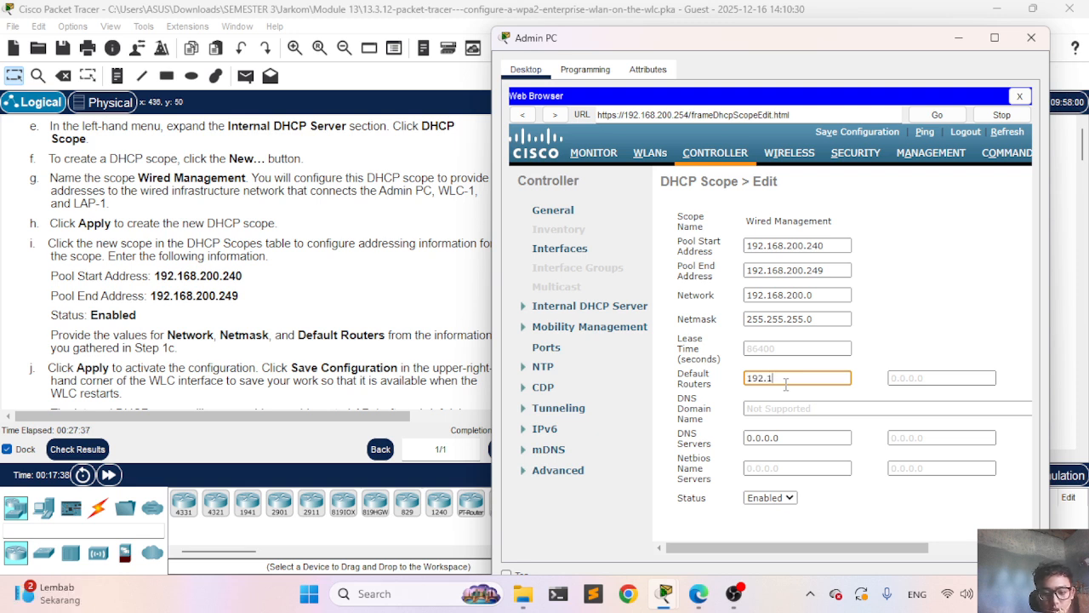
text(68.200)
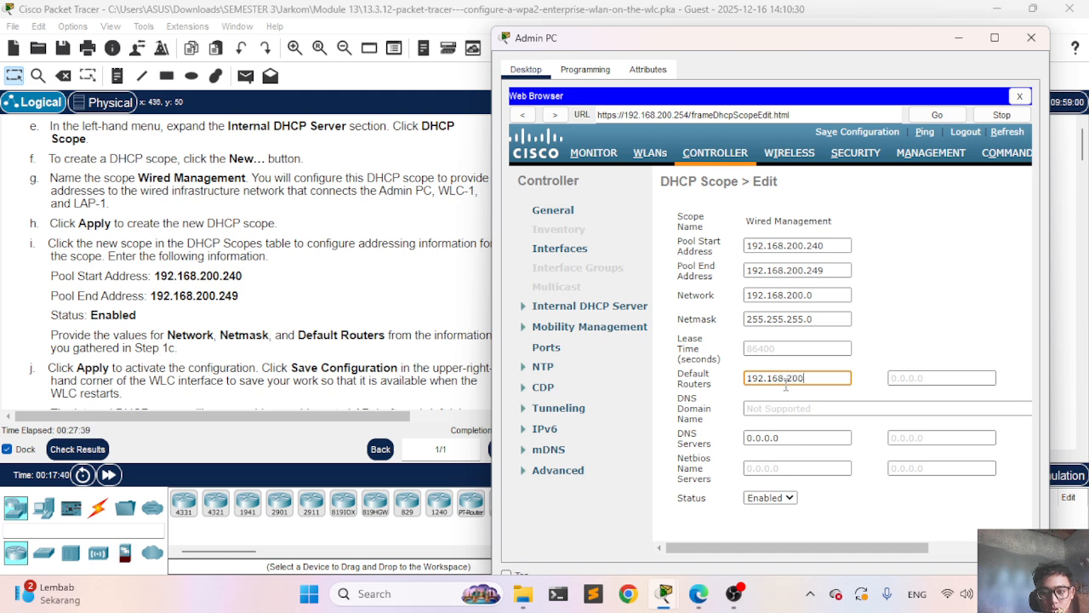
text(;)
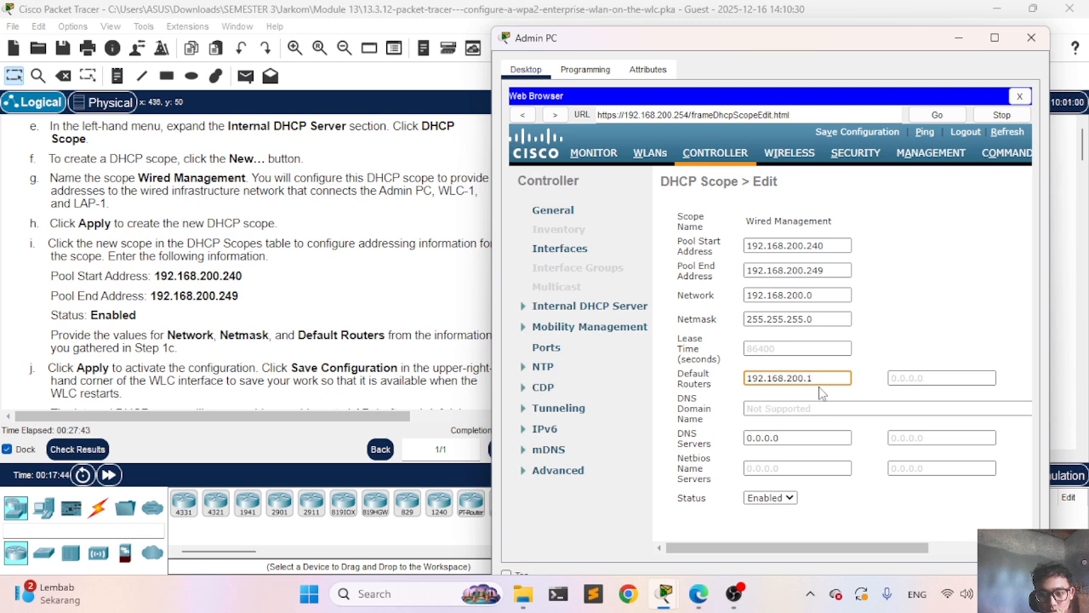
click(776, 500)
click(777, 502)
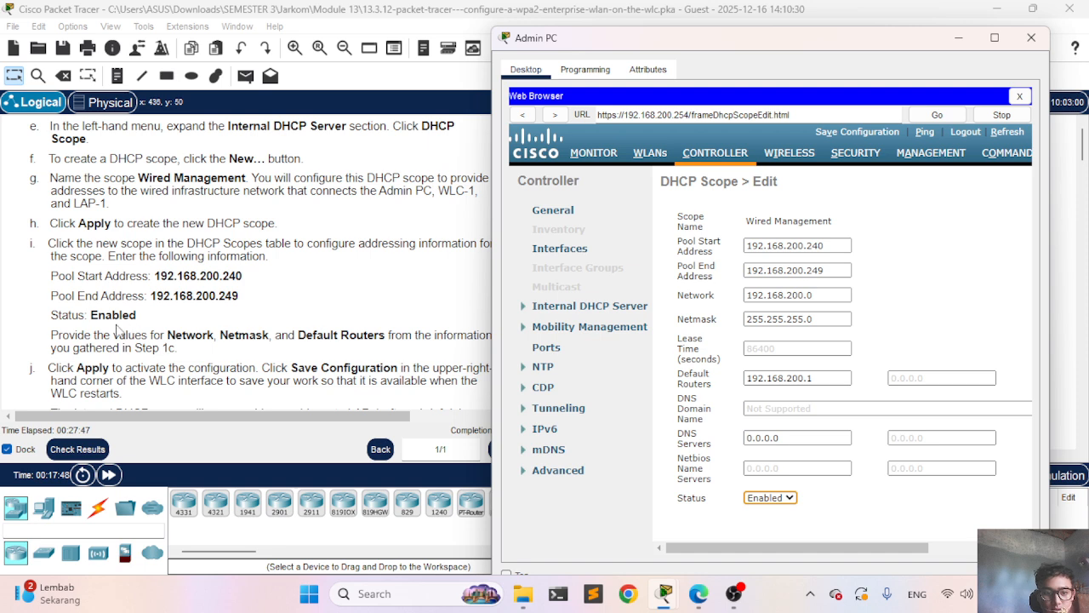
scroll(315, 299, down, 2)
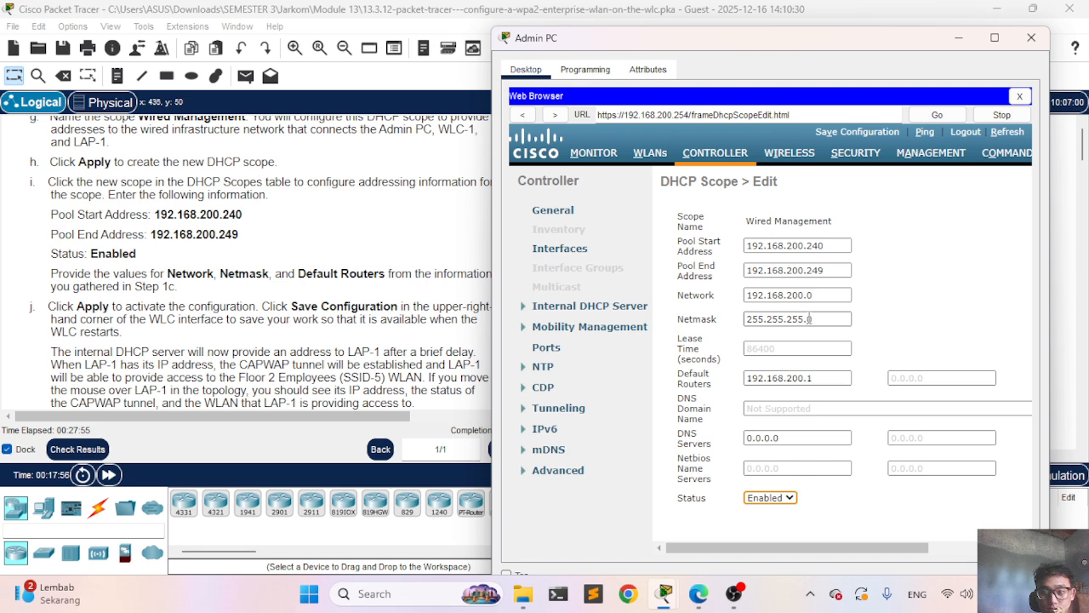
scroll(943, 269, right, 3)
Step: Apply the Wired Management scope settings
click(1018, 186)
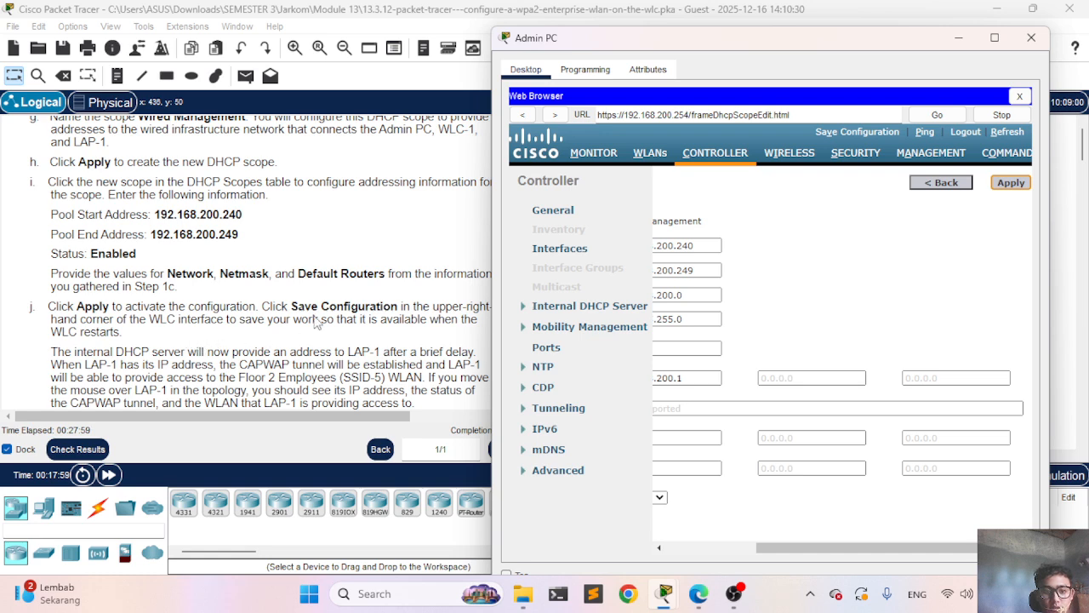
scroll(336, 312, down, 4)
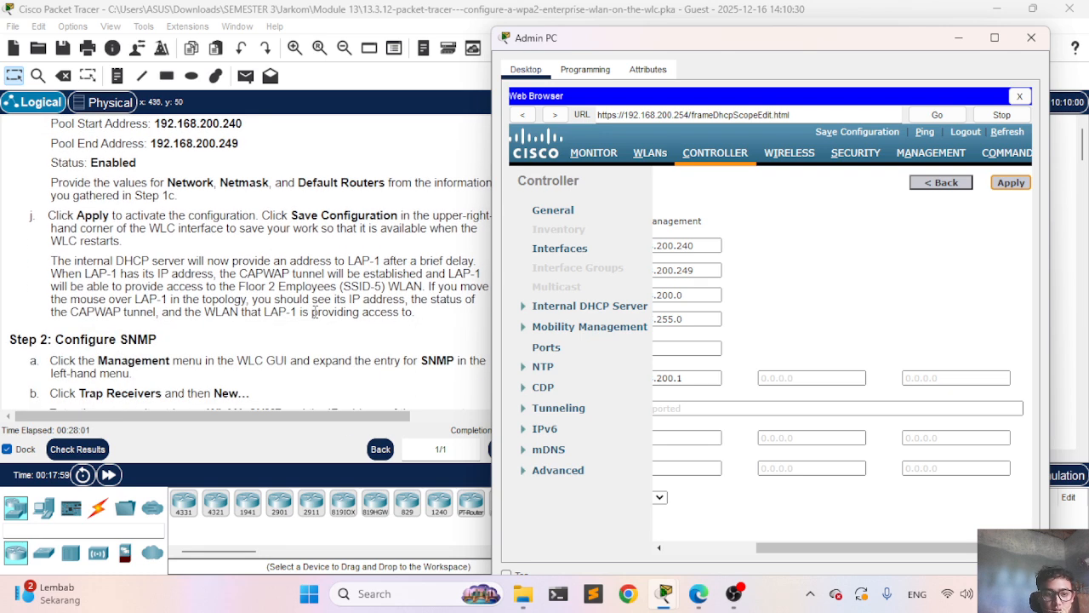
scroll(315, 311, down, 1)
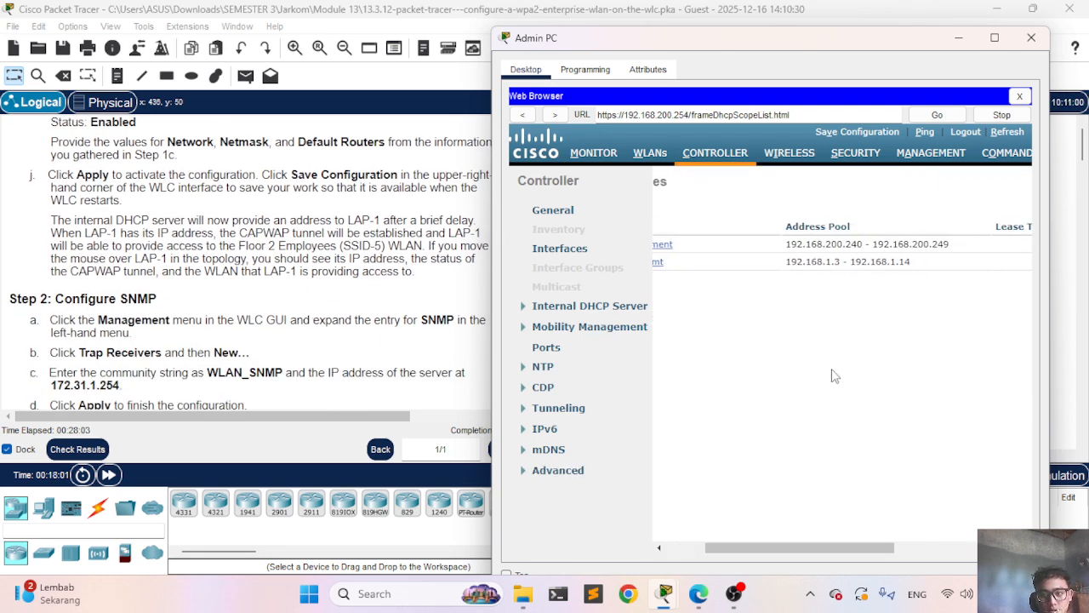
Step: Save the controller configuration to flash and dismiss the success message
click(881, 132)
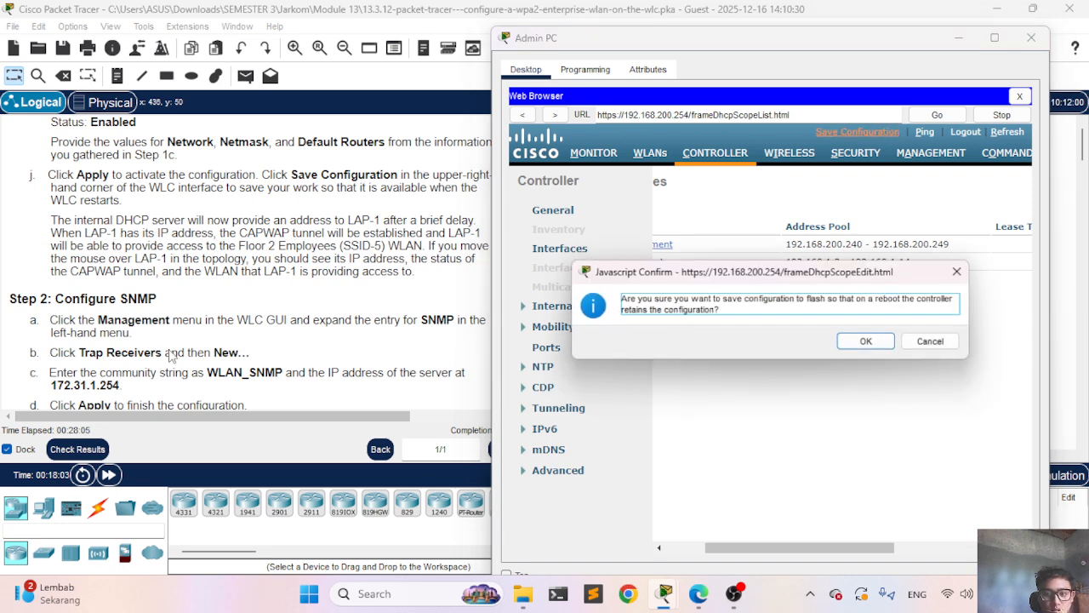
click(864, 343)
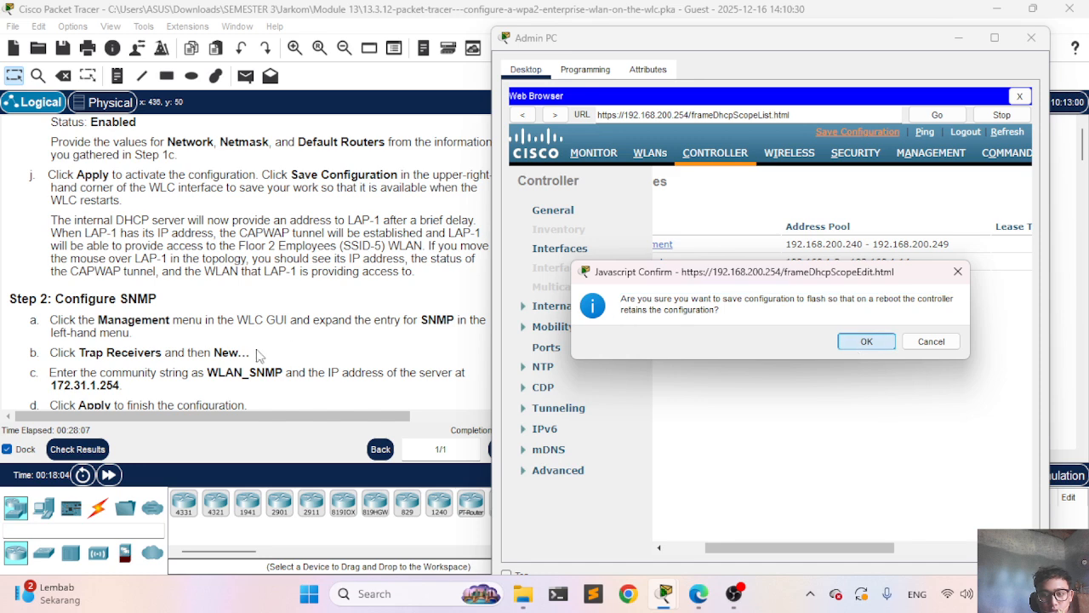
scroll(172, 359, down, 1)
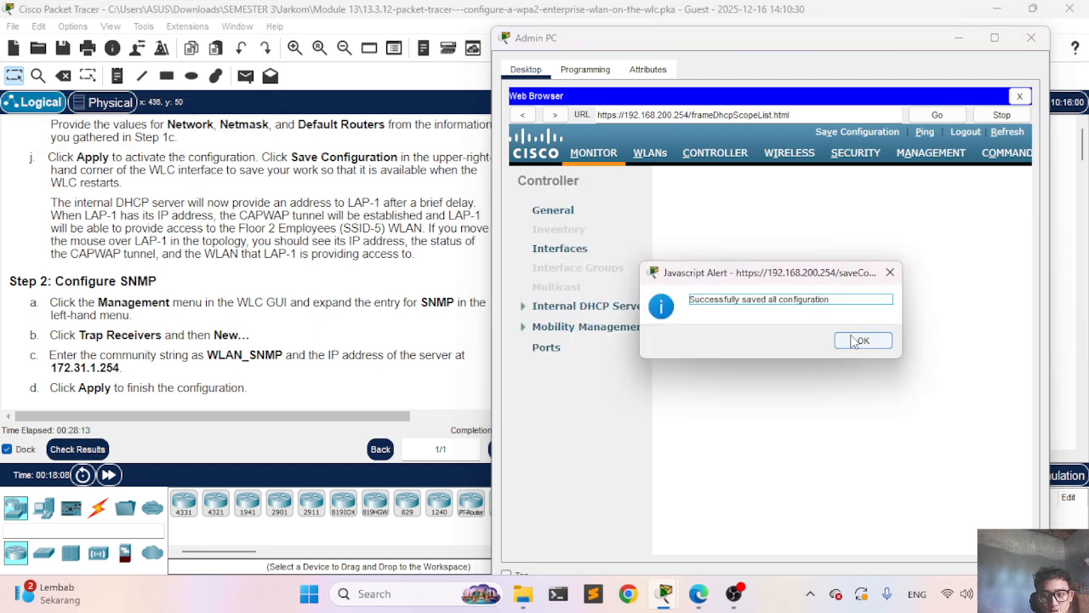
click(861, 341)
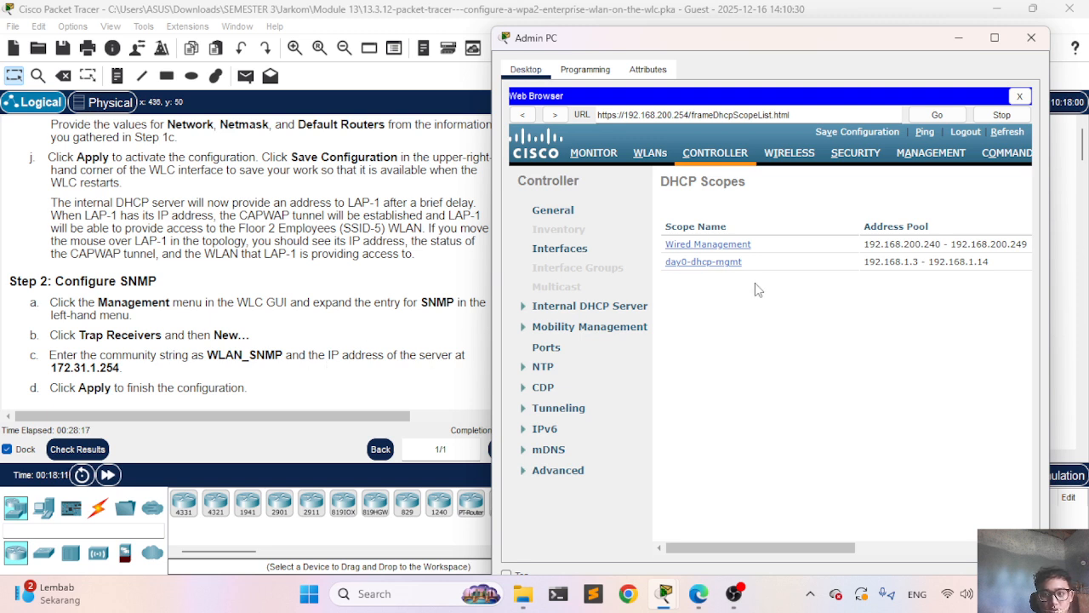
Step: Go to MANAGEMENT > SNMP > Trap Receivers and start a new trap receiver
click(935, 163)
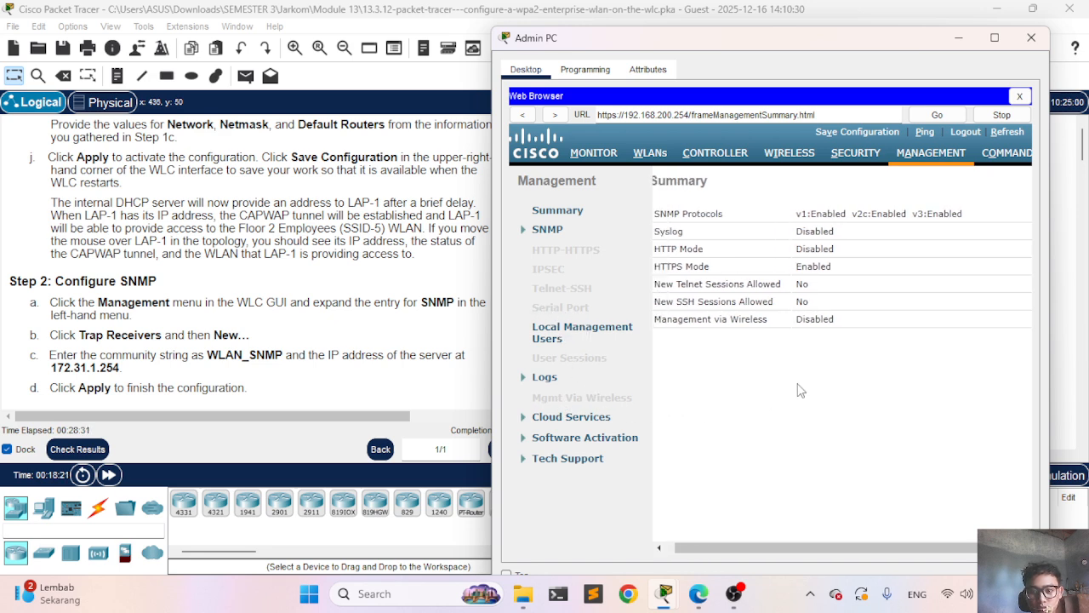
scroll(797, 390, right, 1)
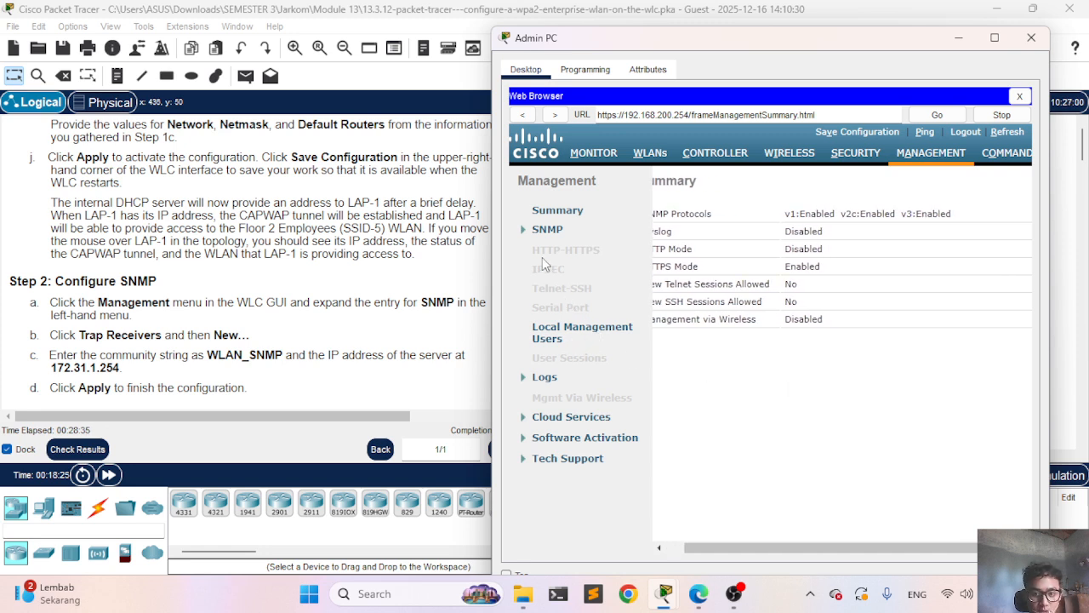
click(524, 229)
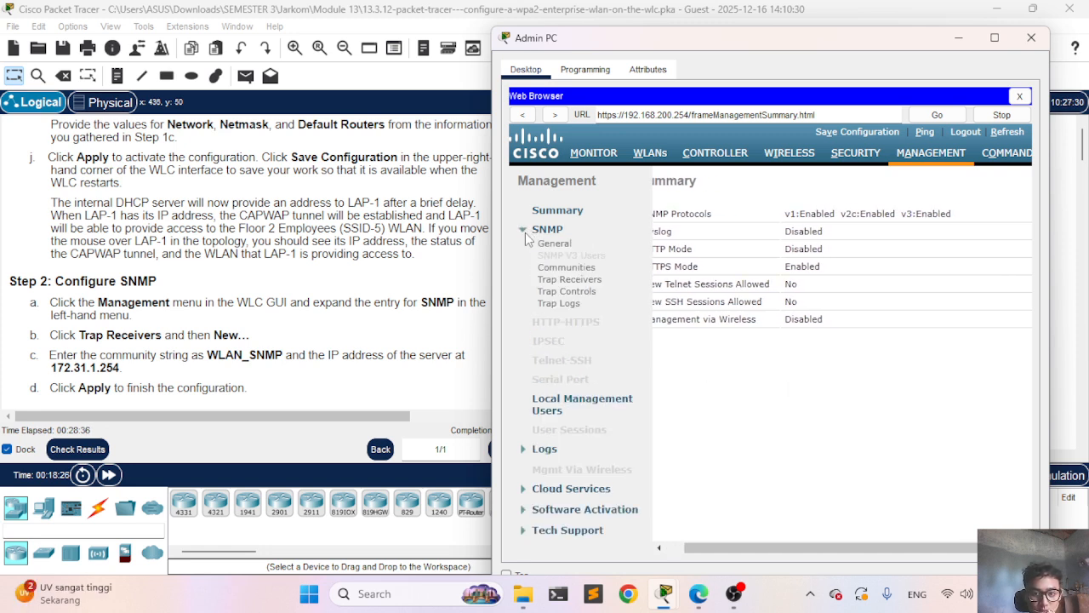
click(569, 279)
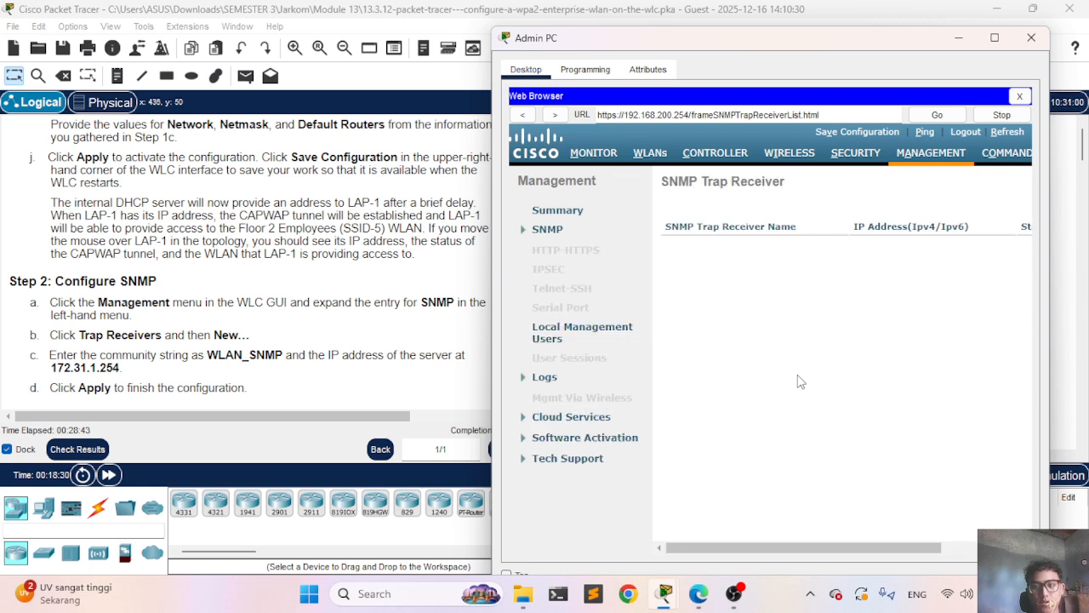
click(987, 185)
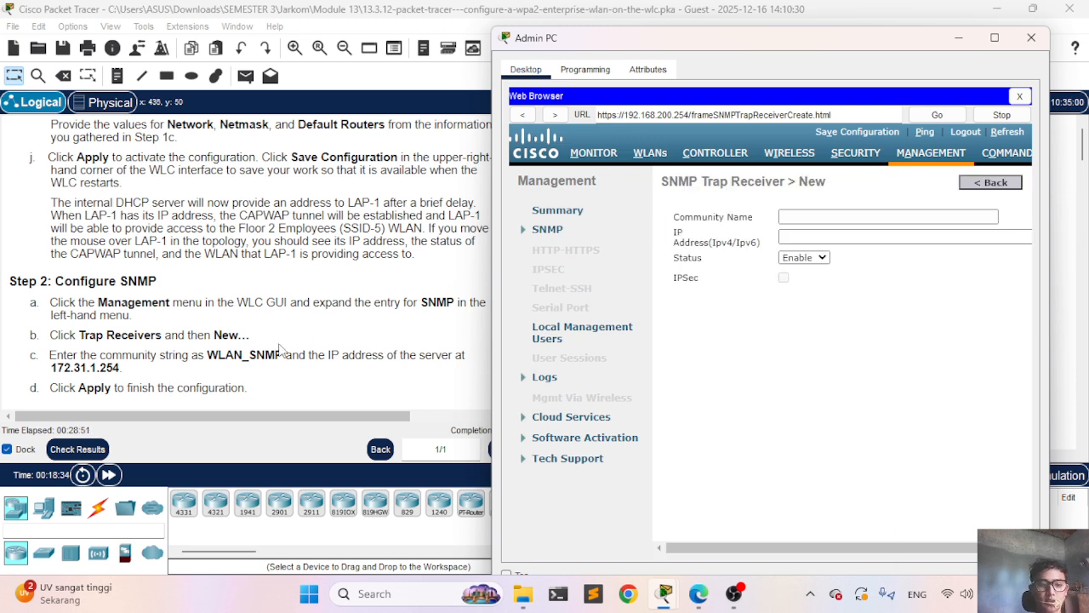
Step: Add a trap receiver with community WLAN_SNMP and IP 172.31.1.254
click(839, 217)
text(WLAN)
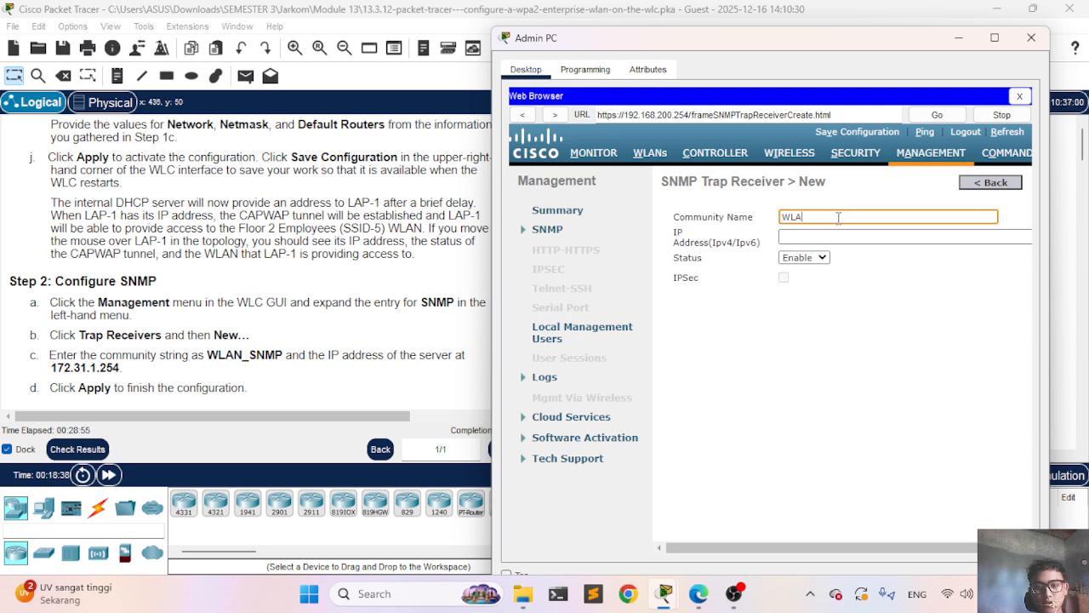
text(-)
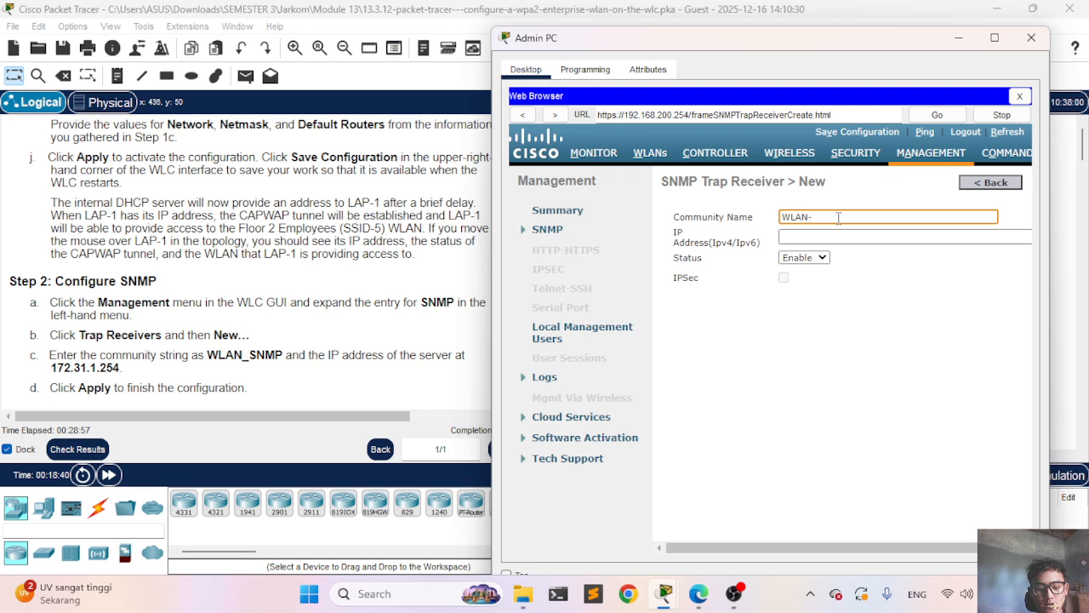
text(SNMP)
click(815, 217)
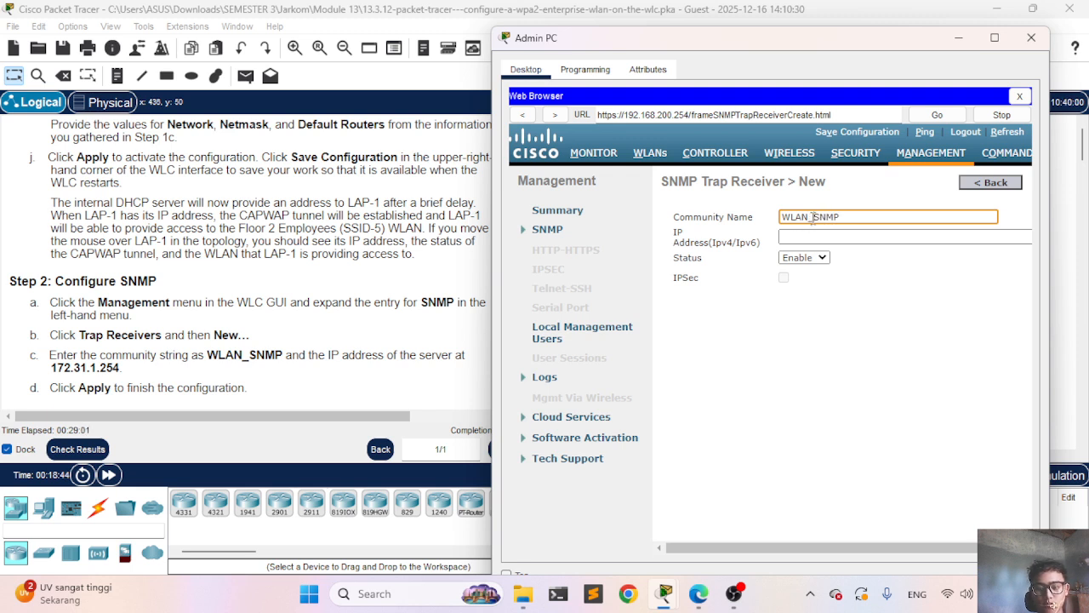
key(BackSpace)
text(_)
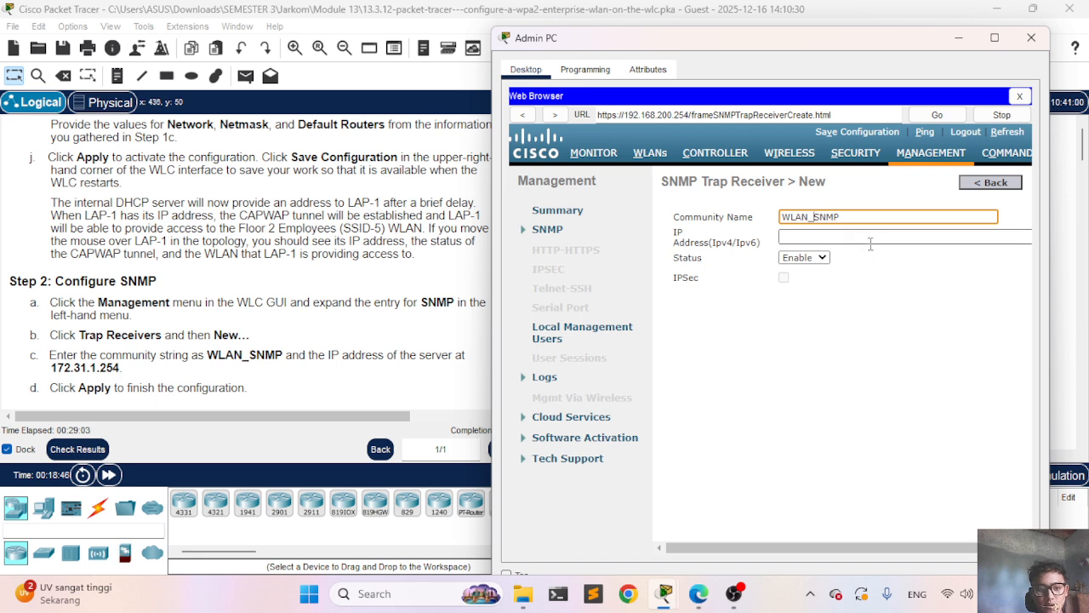
click(861, 239)
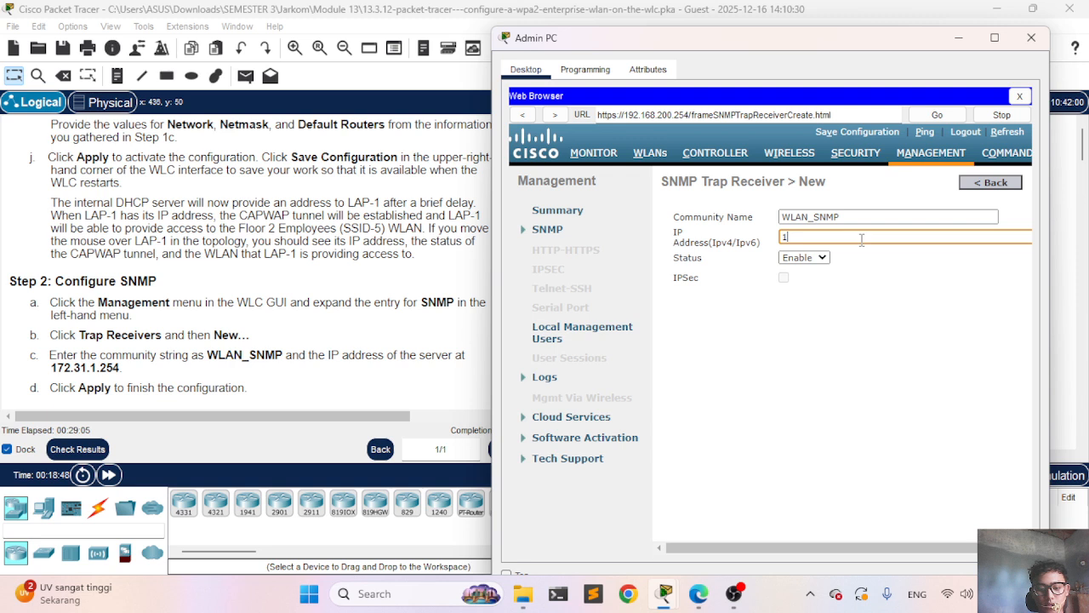
text(172.)
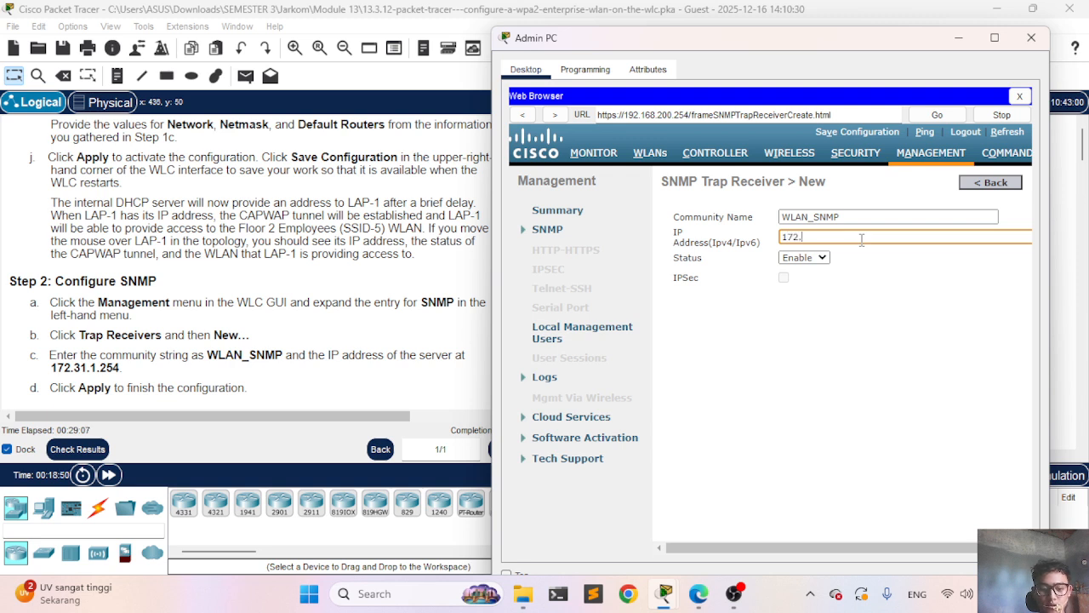
text(31.1.)
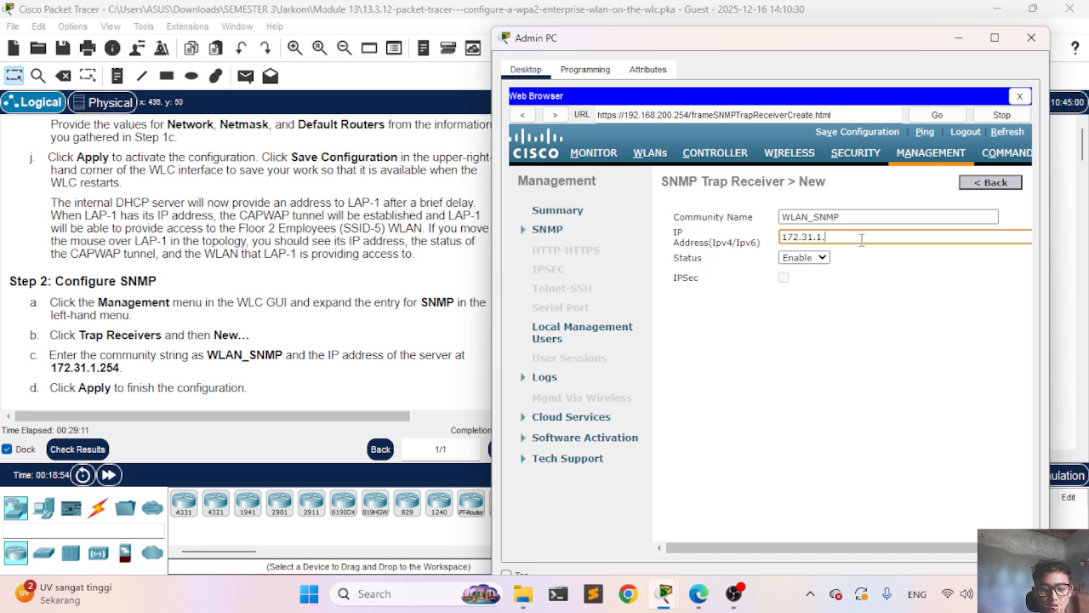
text(254)
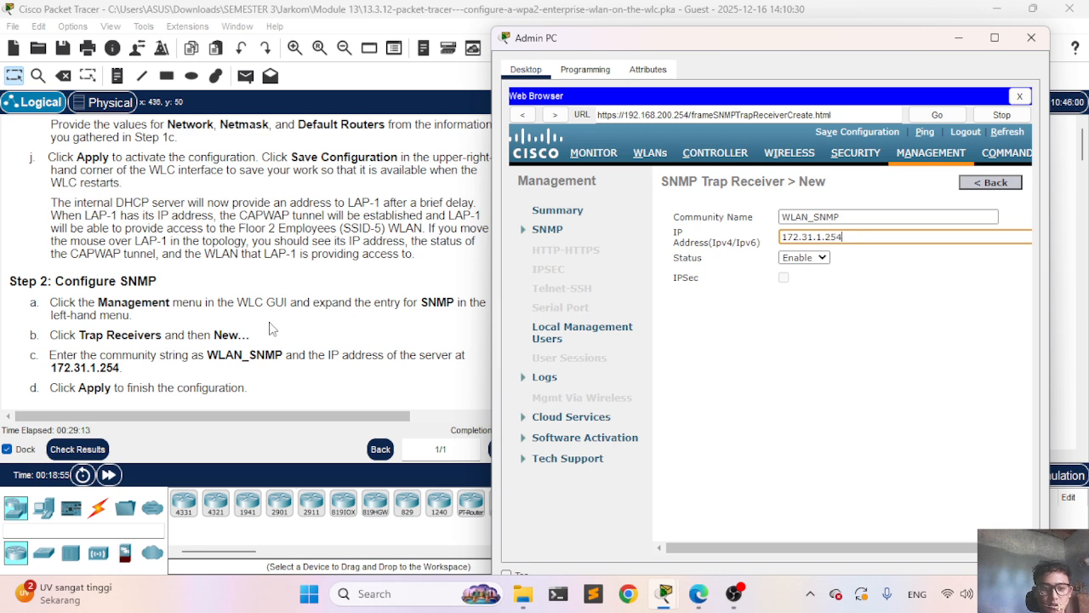
scroll(242, 330, down, 1)
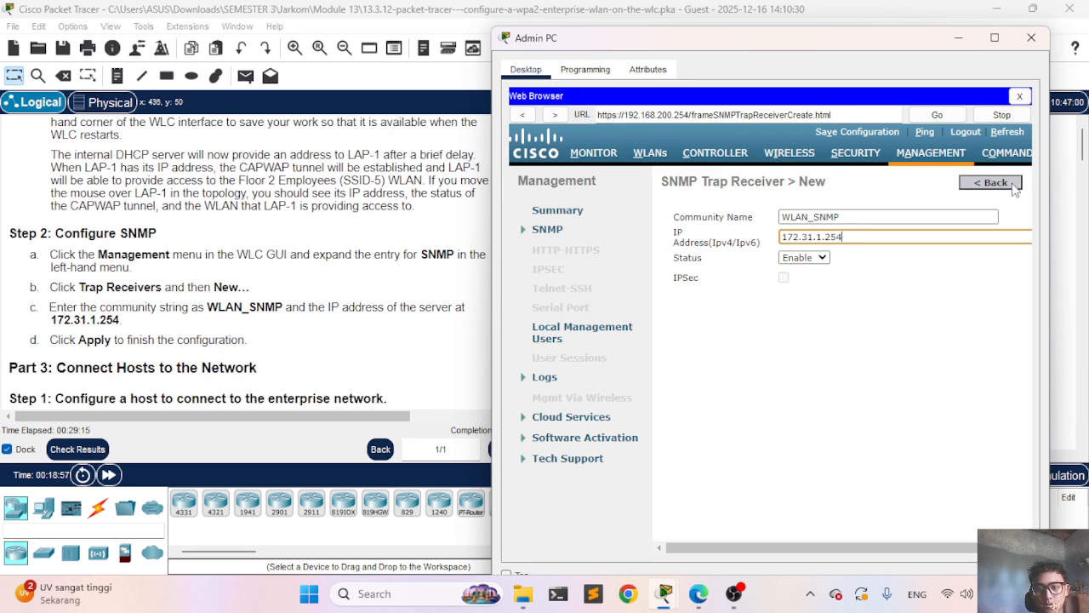
scroll(959, 320, right, 1)
scroll(959, 320, right, 1)
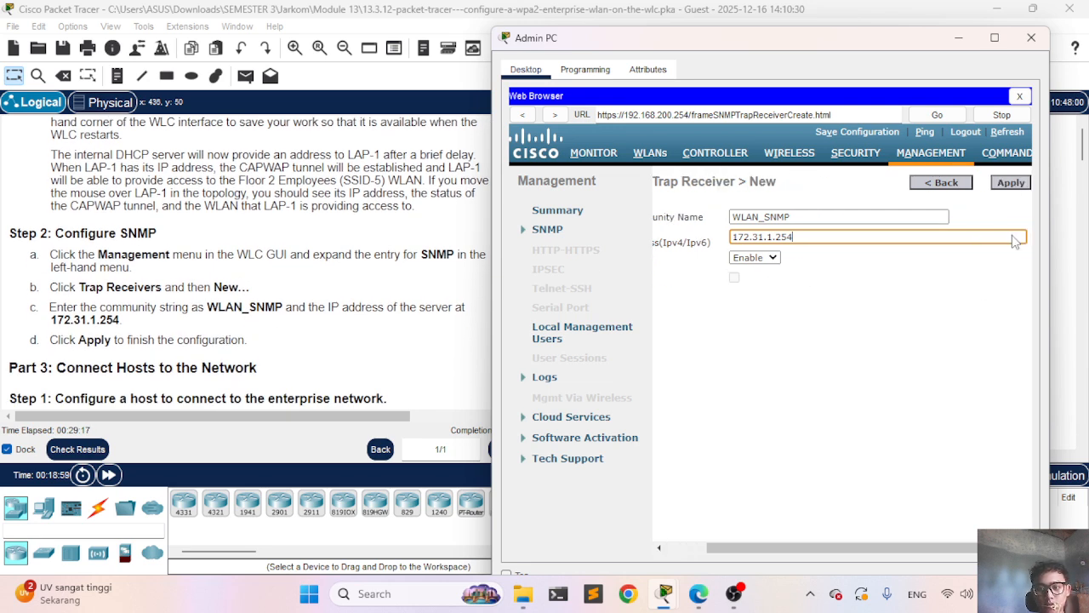
click(1013, 183)
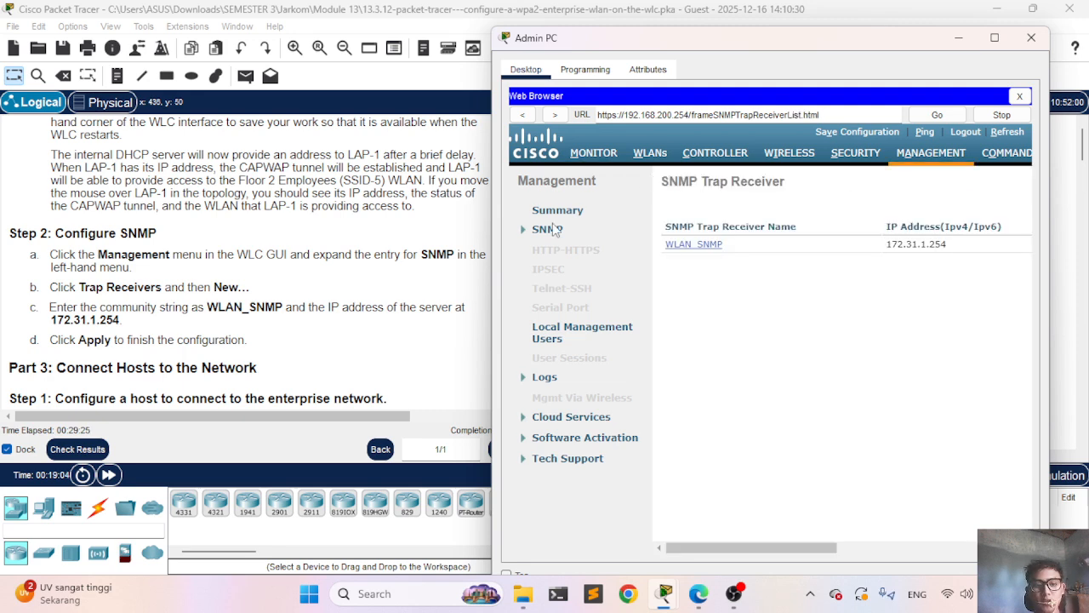
Step: Minimize the Admin PC window to return to the network topology
scroll(434, 271, down, 2)
scroll(434, 270, down, 3)
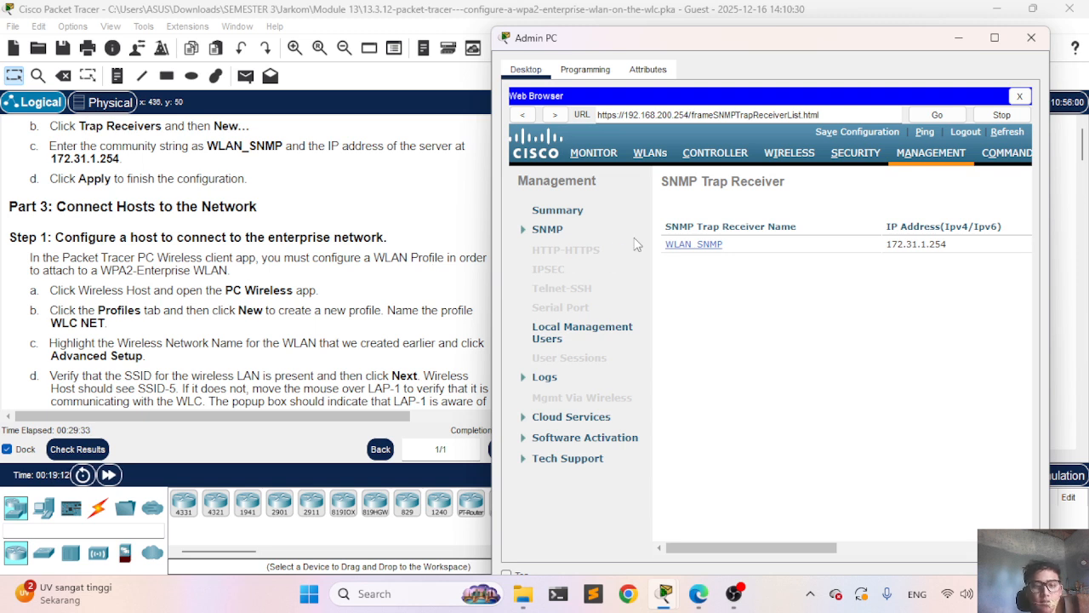
click(960, 39)
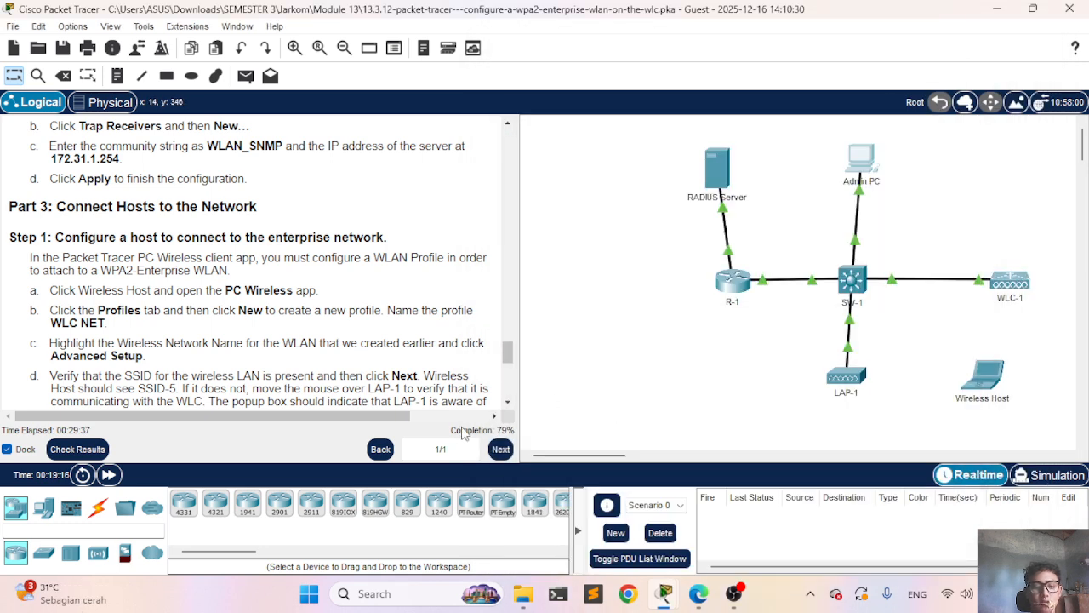
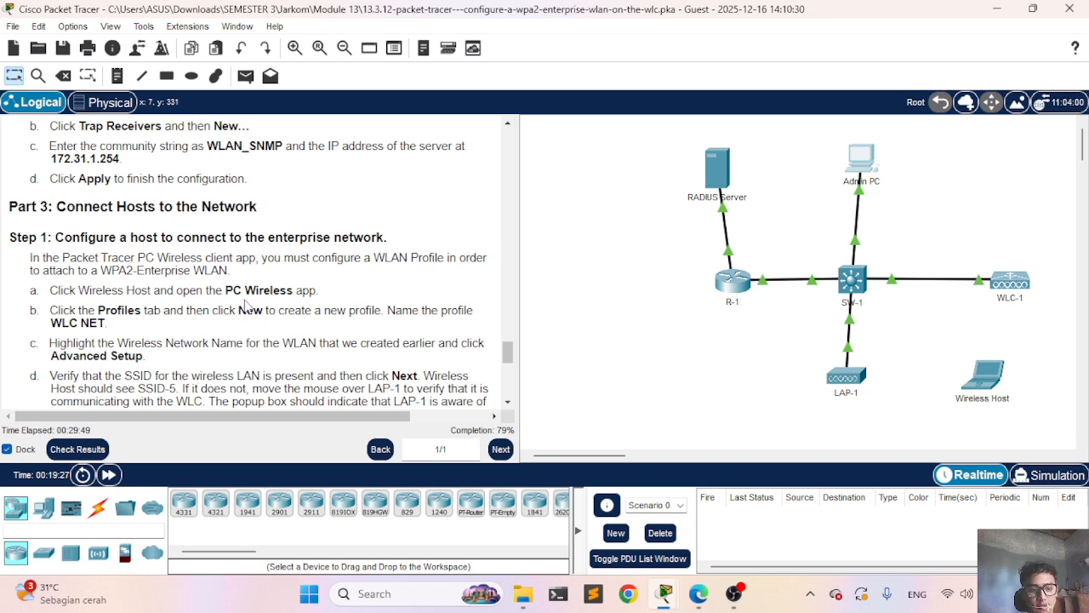
click(975, 372)
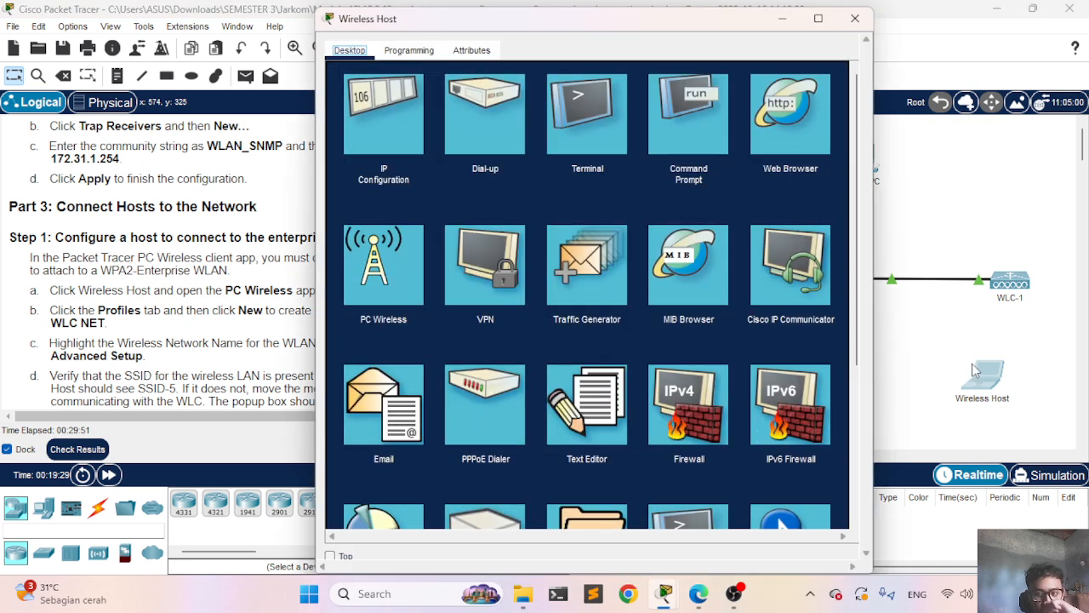
click(394, 269)
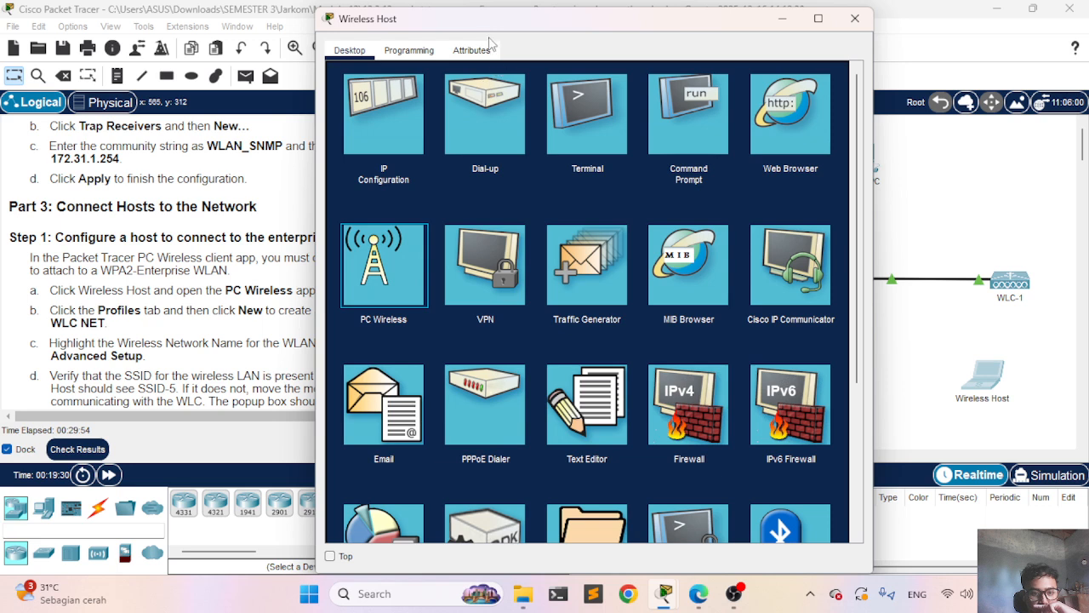
drag(481, 26, 669, 41)
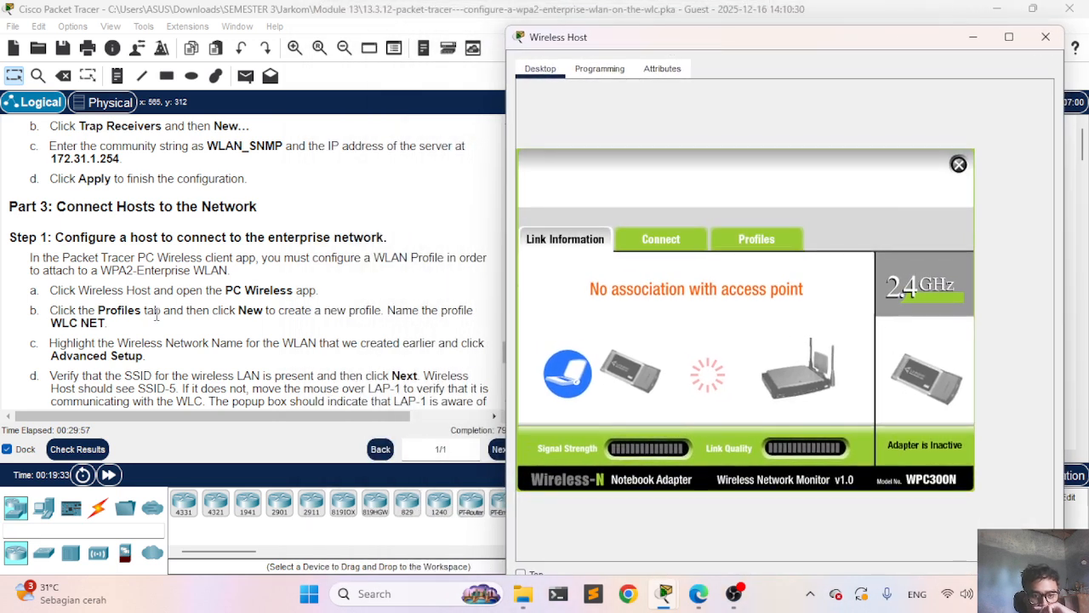
click(755, 241)
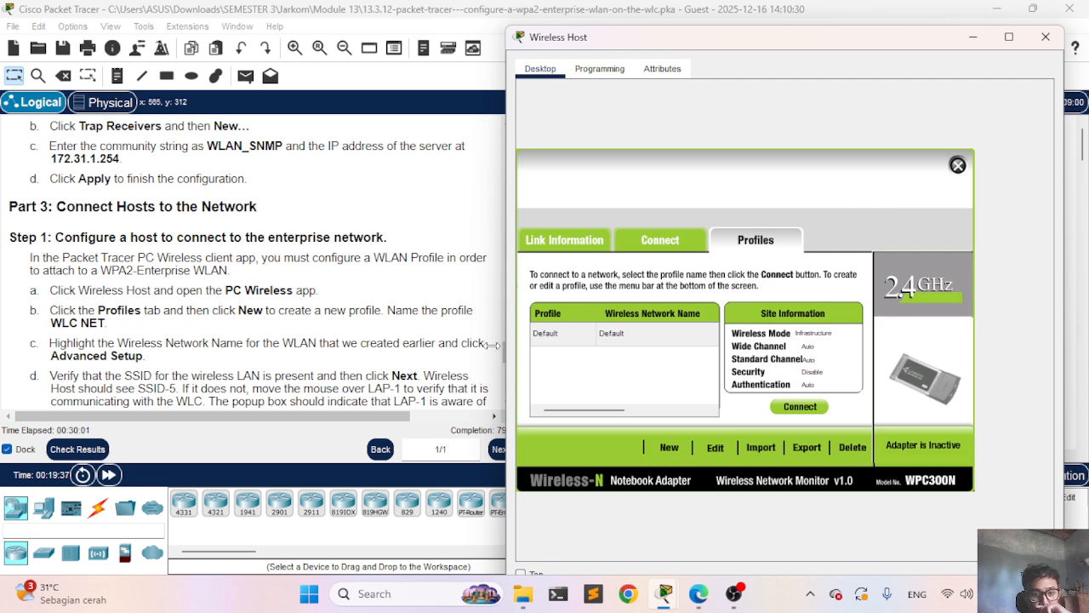
click(669, 449)
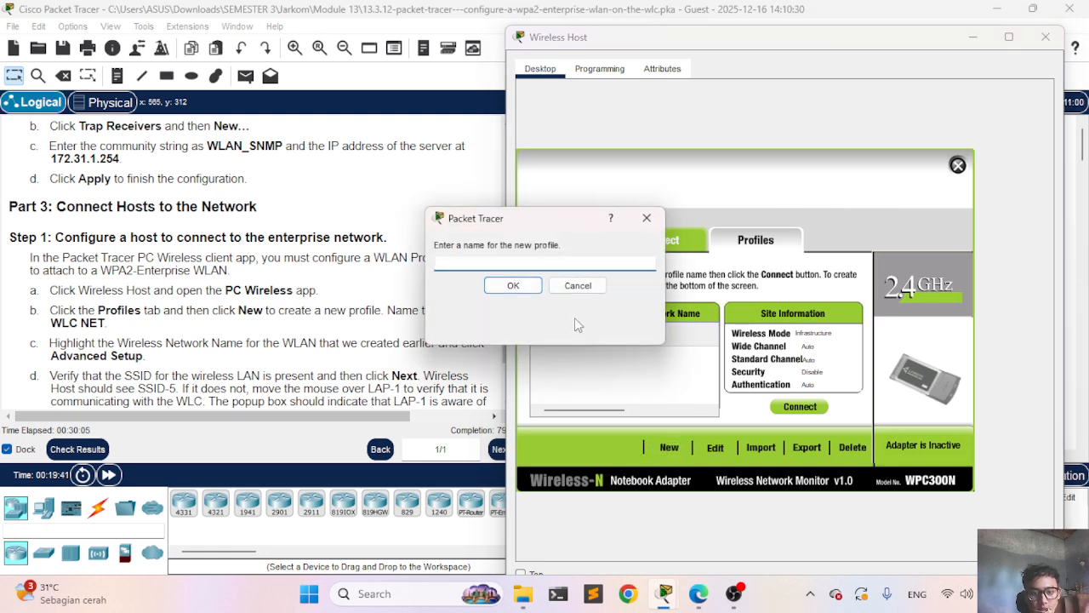
text(WLC NET)
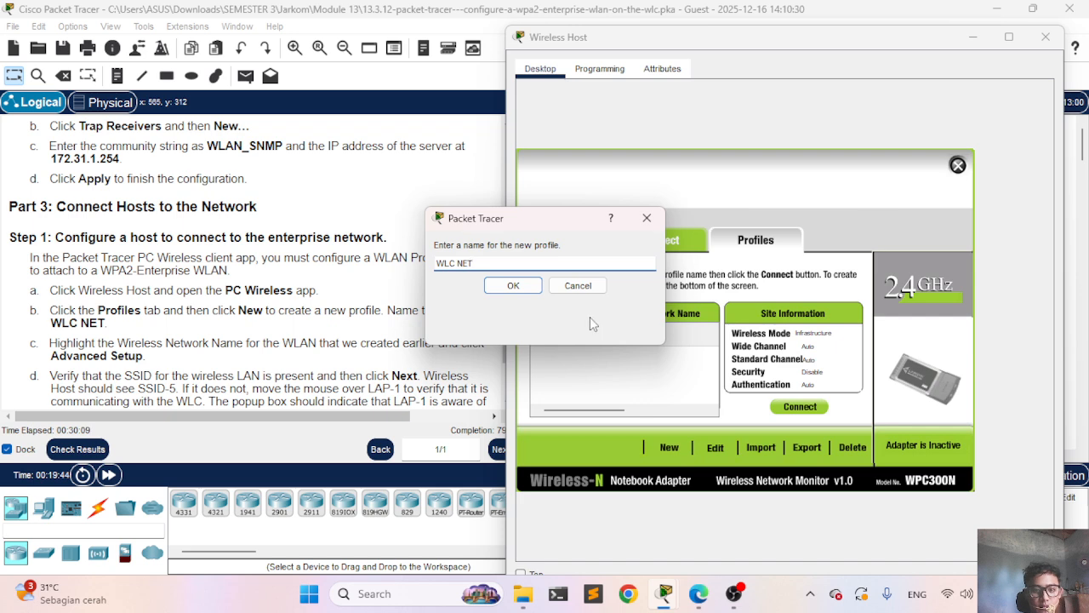
Step: Confirm the WLC NET name and enter SSID-5 as the network name under Advanced Setup
click(529, 288)
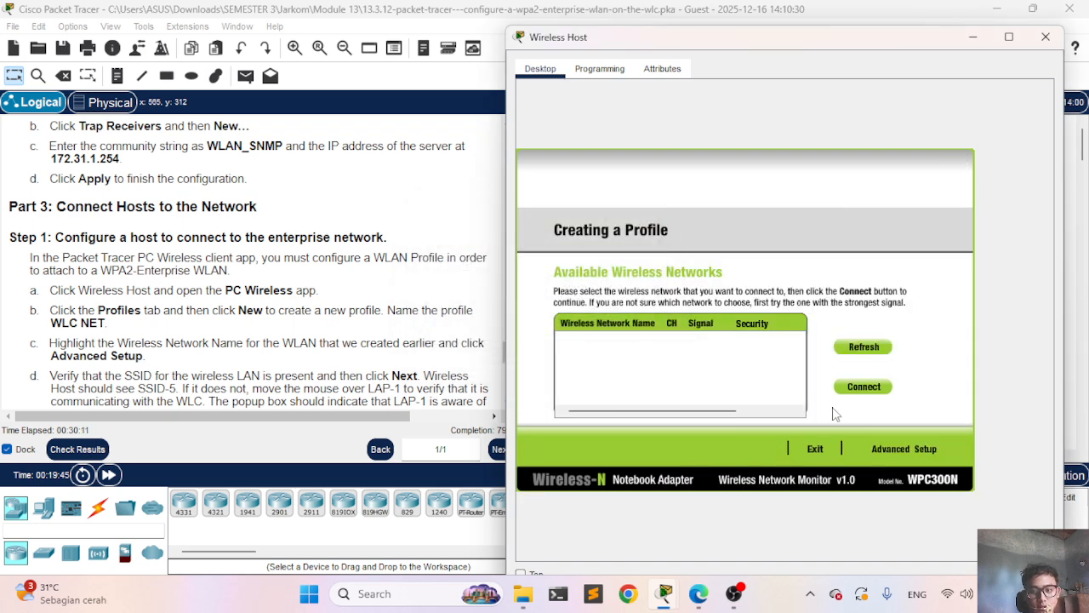
click(901, 452)
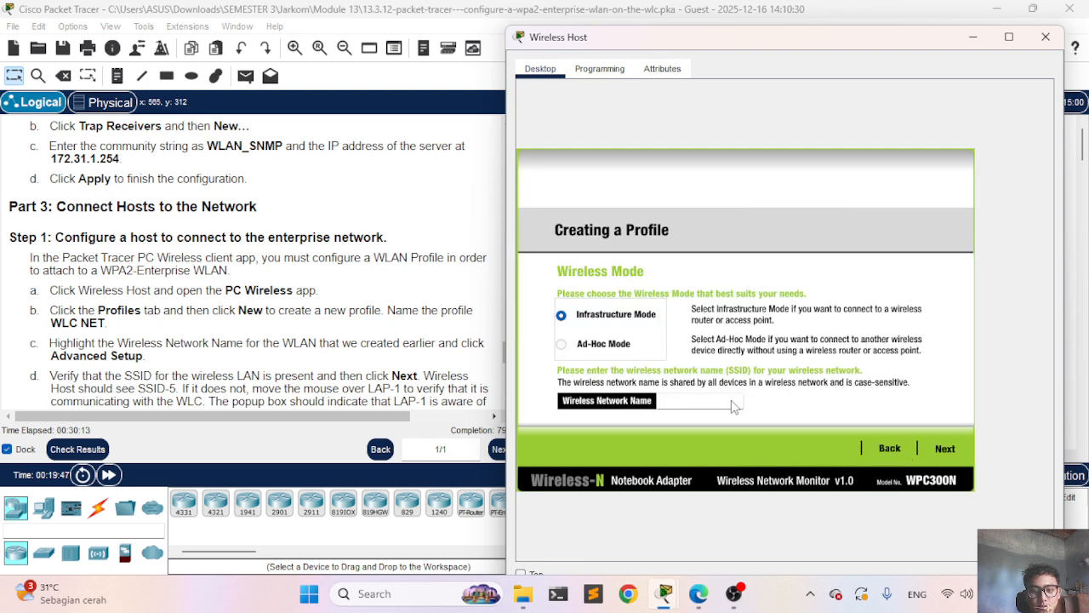
scroll(206, 339, down, 1)
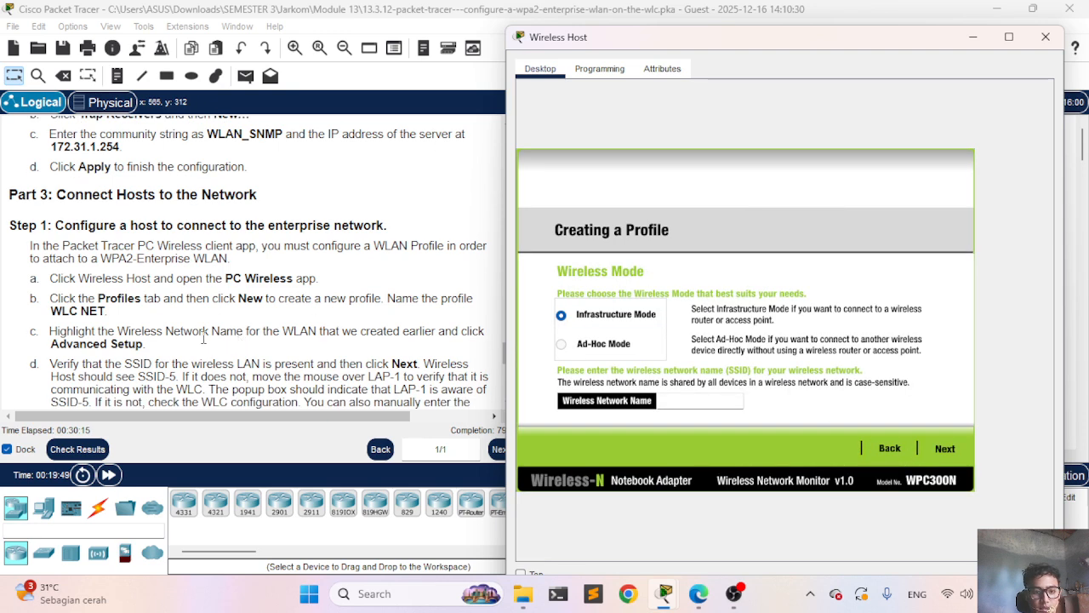
scroll(203, 339, down, 1)
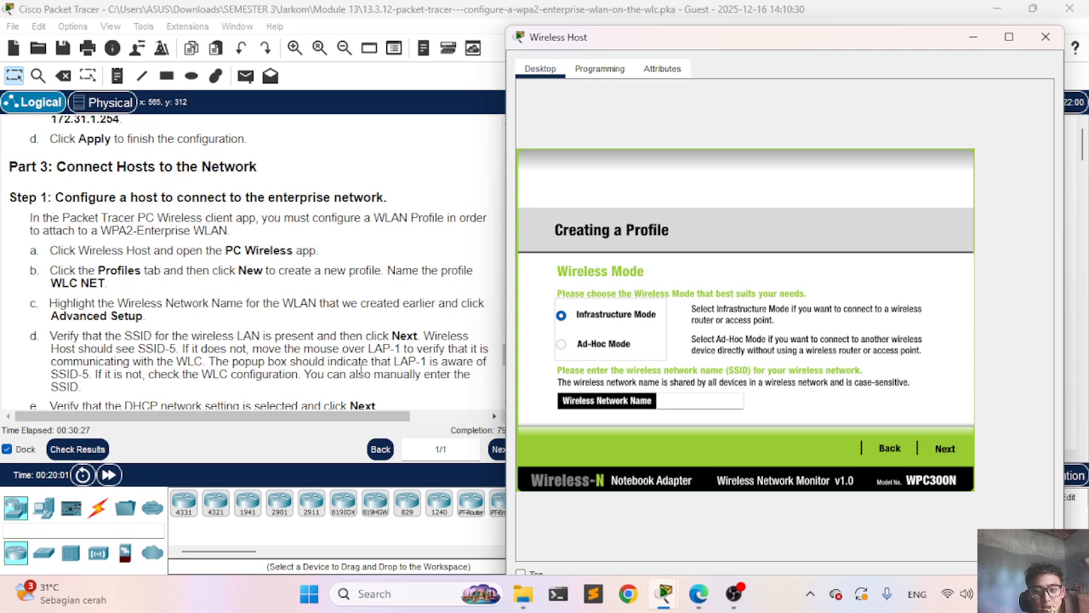
click(688, 405)
text(SS)
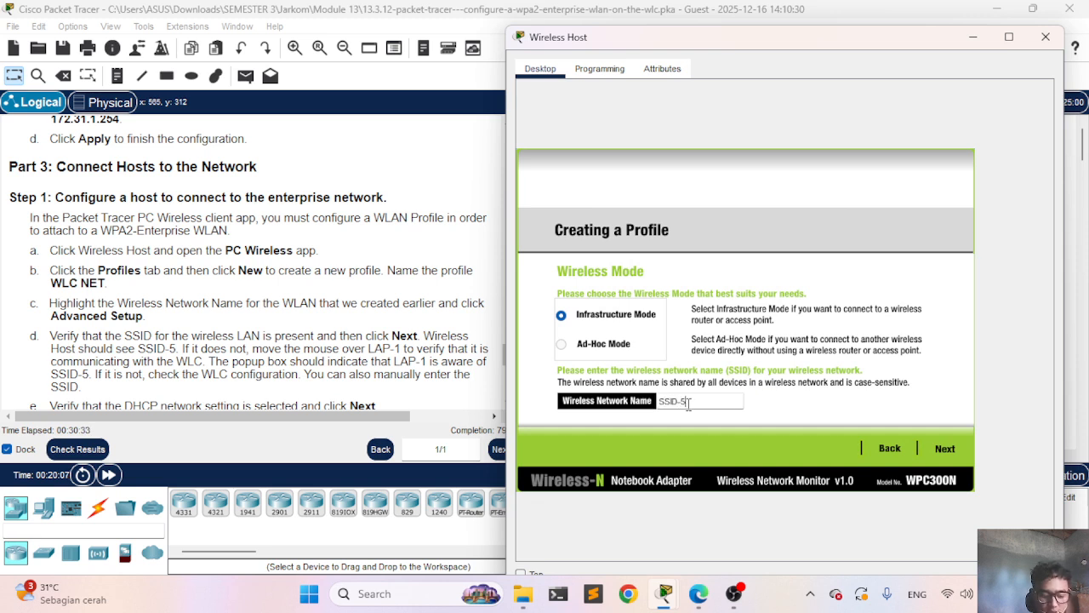
text(ID-5)
Step: Keep DHCP addressing and bring up the wireless security method choices
click(942, 448)
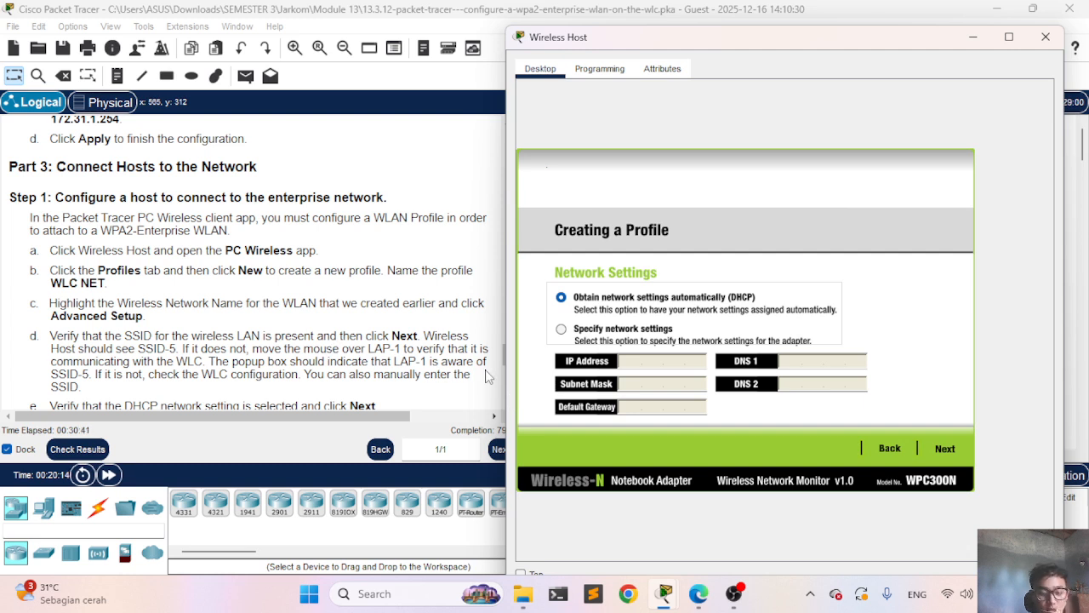
click(944, 448)
click(673, 301)
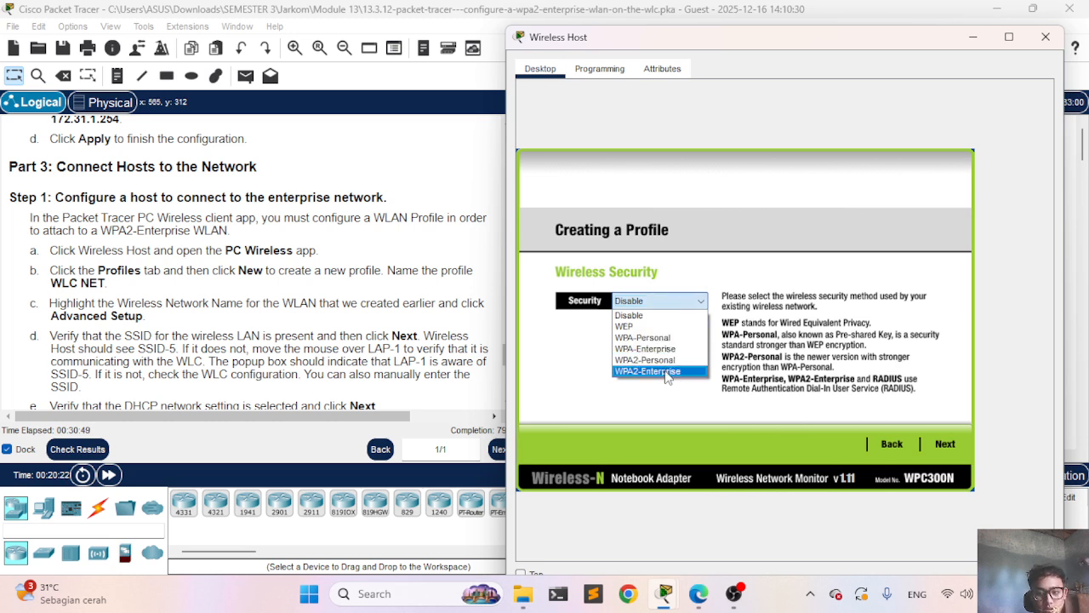
Step: Choose WPA2-Enterprise, enter the login name and password, and save the WLC NET profile
click(668, 372)
click(944, 445)
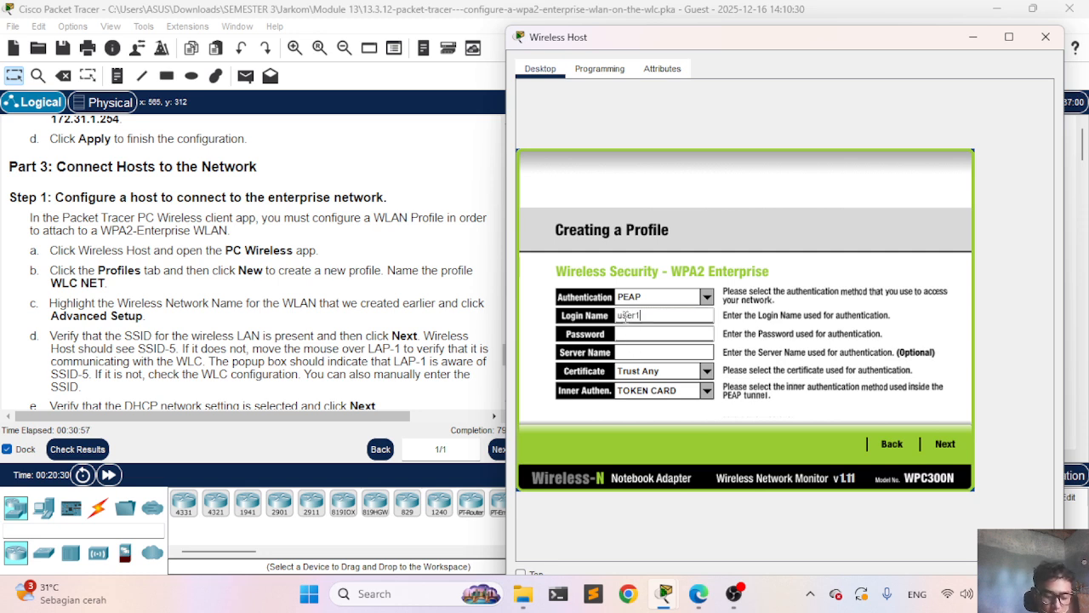
click(665, 333)
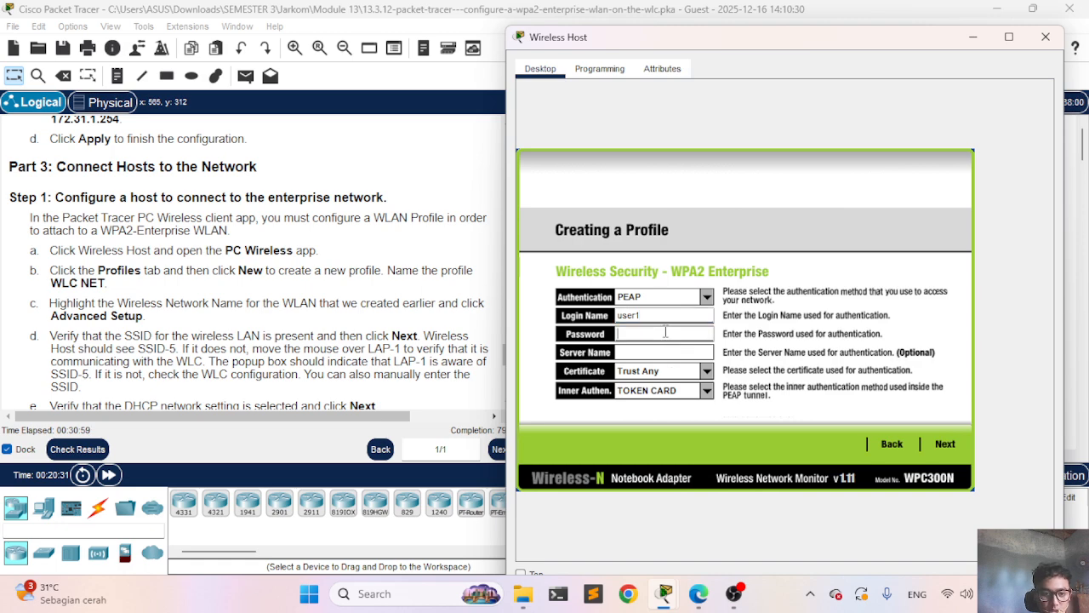
scroll(265, 340, down, 5)
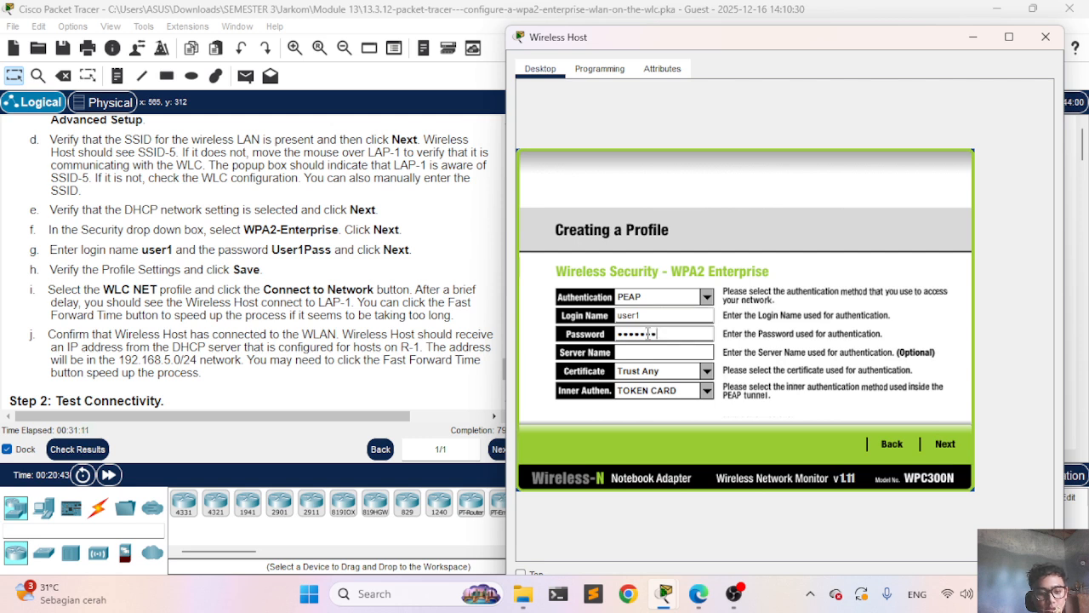
click(945, 443)
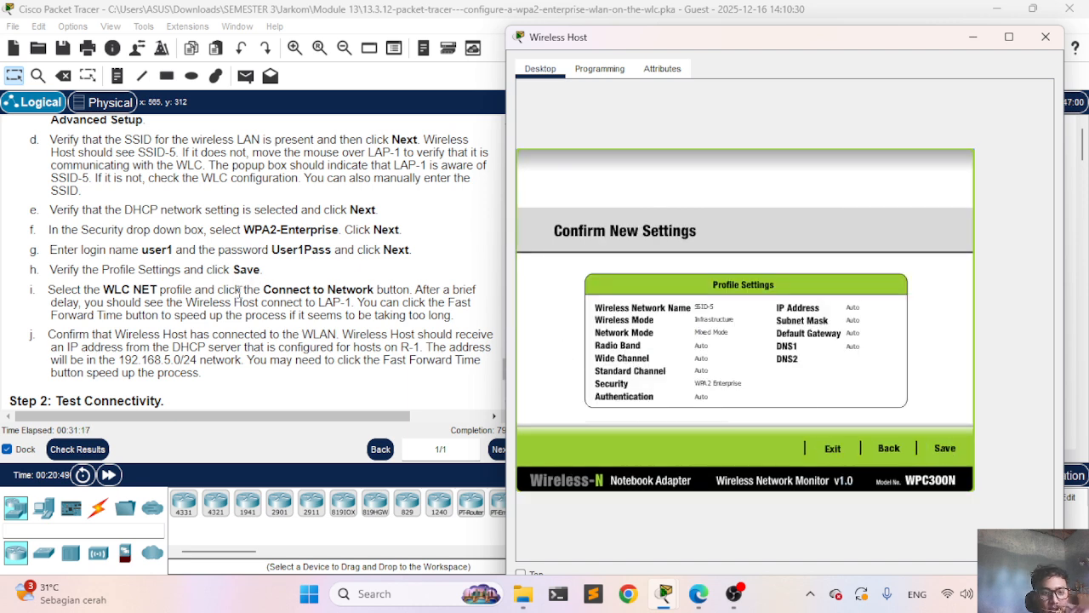
scroll(239, 291, down, 1)
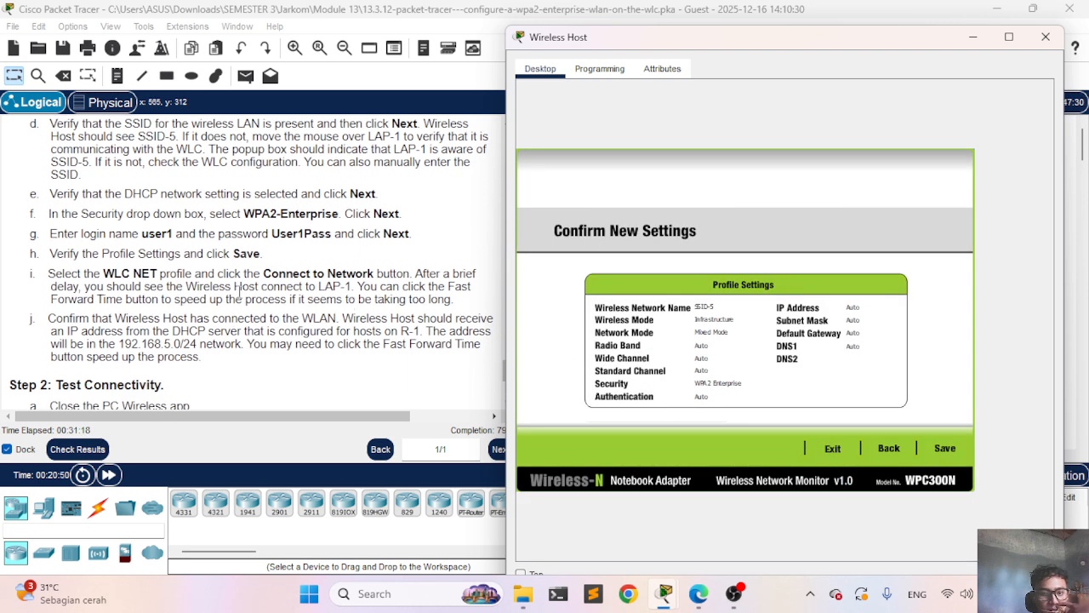
click(944, 449)
Step: Finish the profile wizard and close the Wireless Host window
click(939, 451)
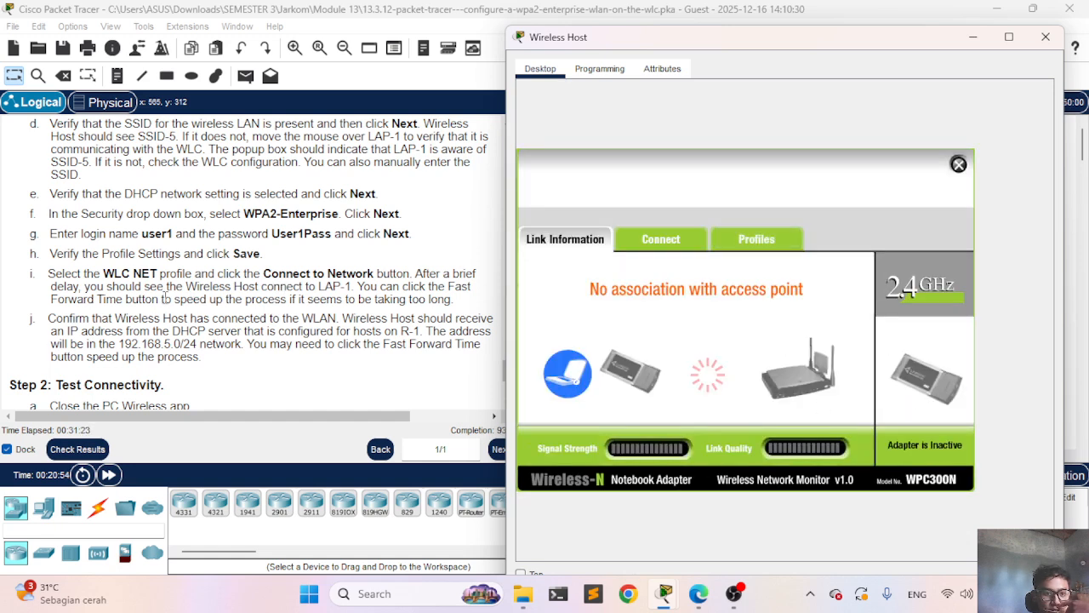
scroll(240, 314, down, 3)
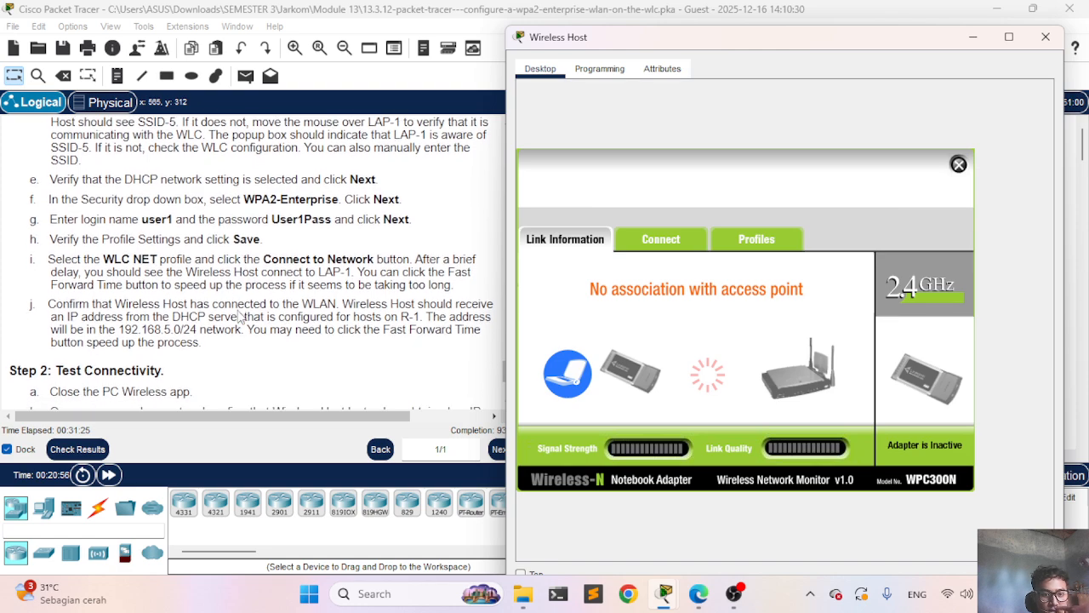
scroll(240, 317, down, 2)
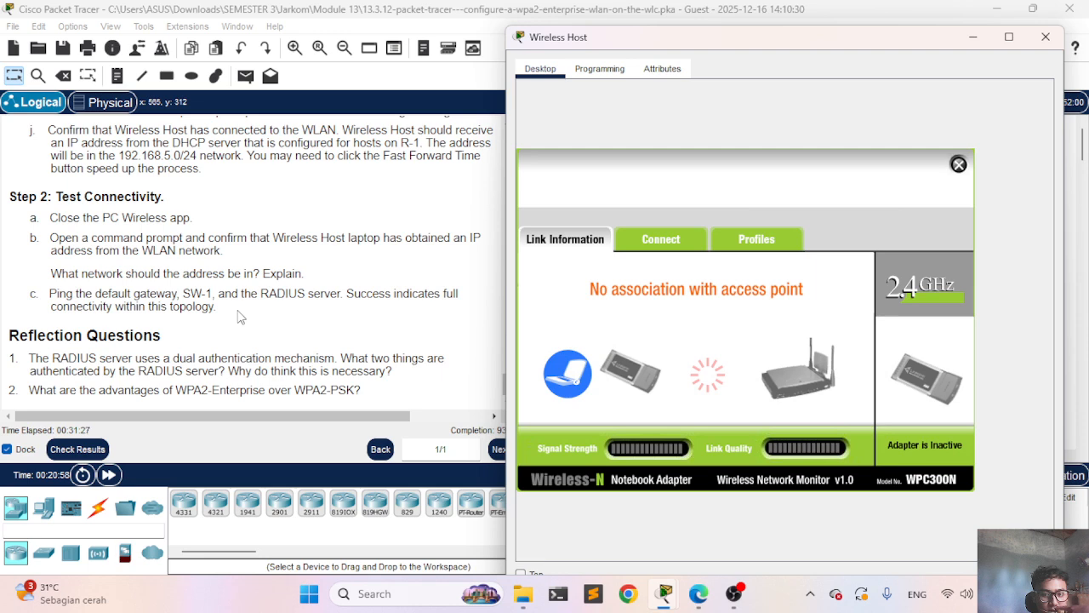
click(970, 38)
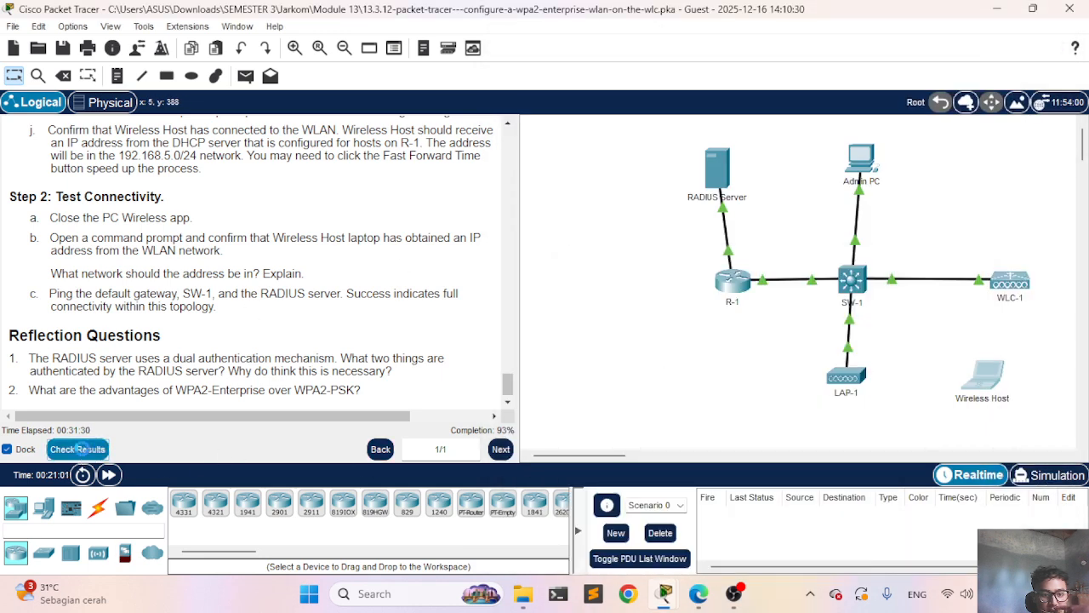
Step: Review the Activity Results assessment items to find which ones are still failing
click(78, 449)
click(151, 116)
scroll(275, 311, down, 1)
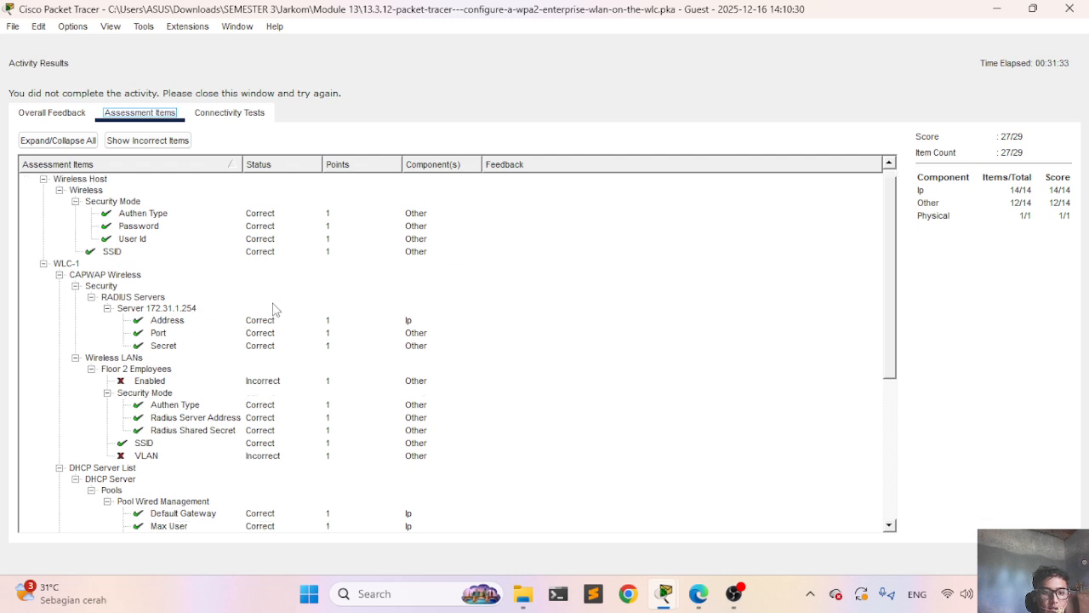
scroll(275, 311, down, 1)
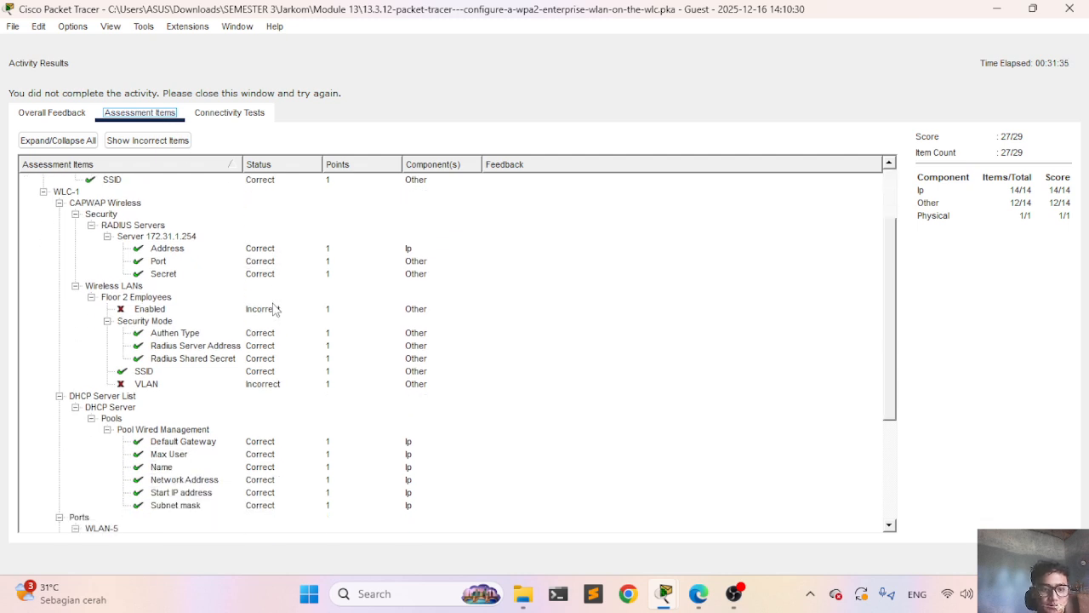
scroll(274, 310, down, 1)
scroll(274, 311, up, 1)
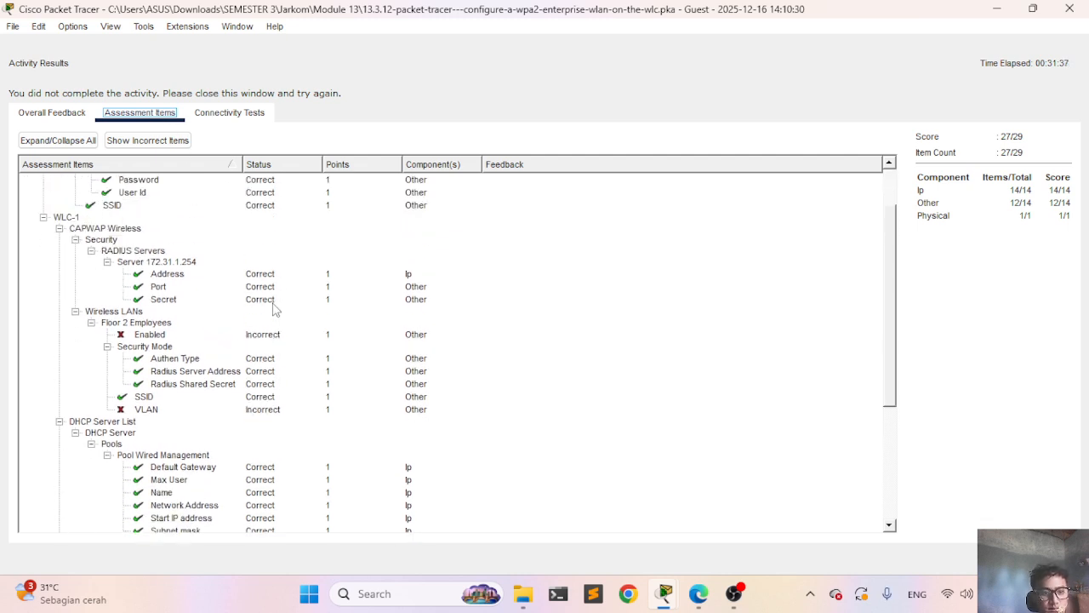
scroll(275, 311, down, 3)
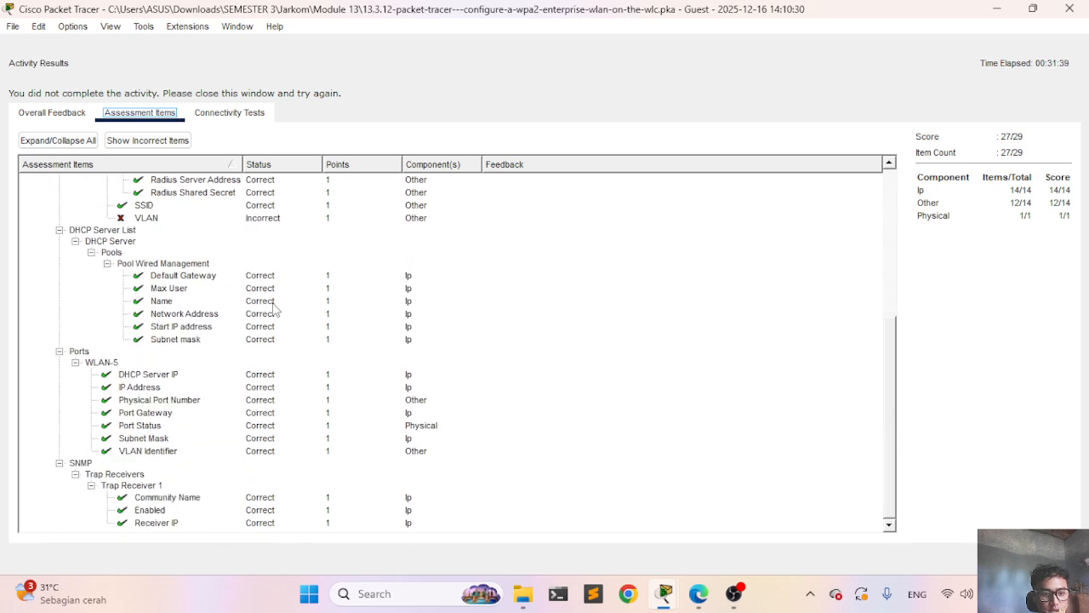
scroll(275, 310, up, 5)
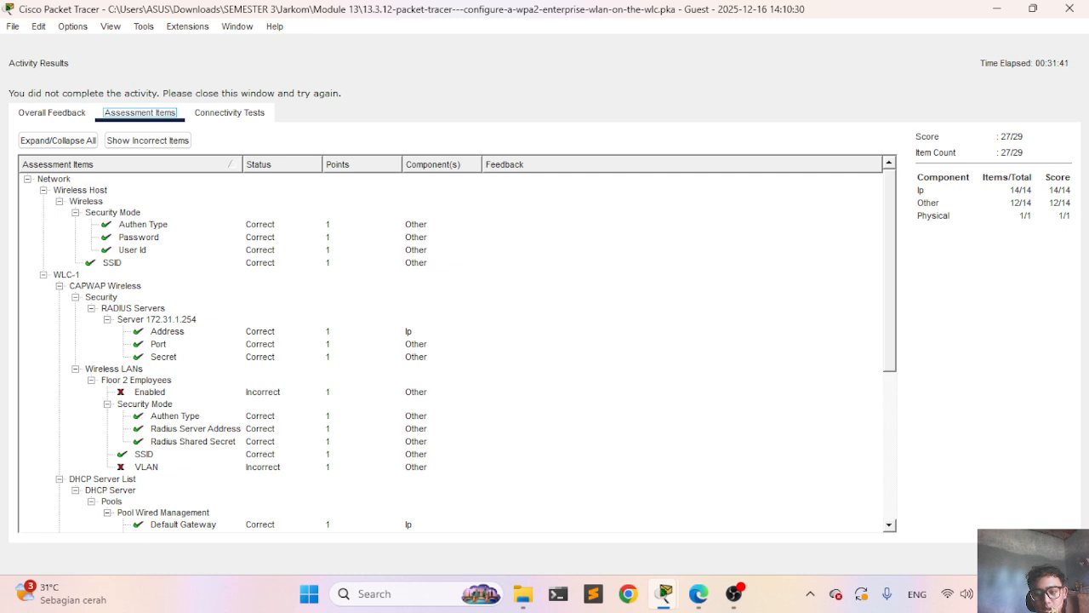
click(1040, 557)
scroll(375, 340, up, 1)
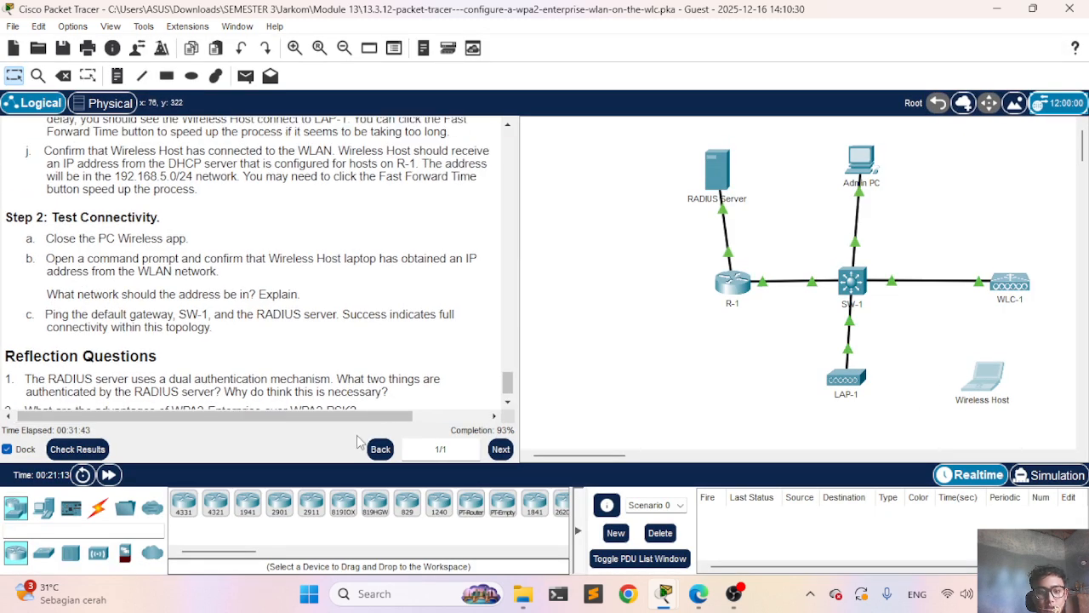
Step: Reopen the assessment items and scroll to WLC-1 Wireless LANs, where Floor 2 Employees Enabled and VLAN fail
click(97, 448)
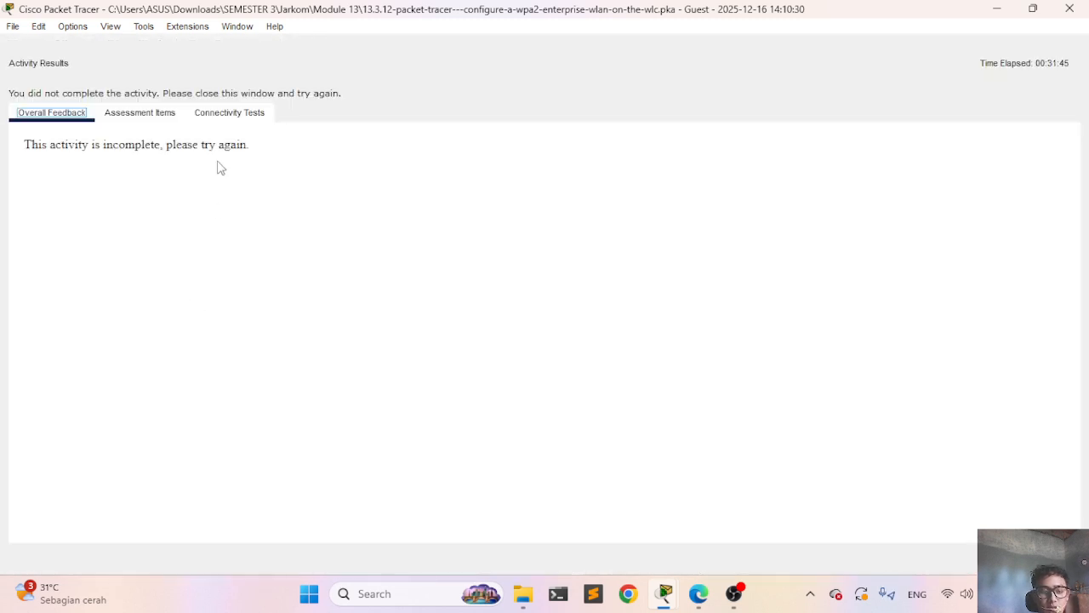
click(156, 114)
scroll(190, 343, down, 2)
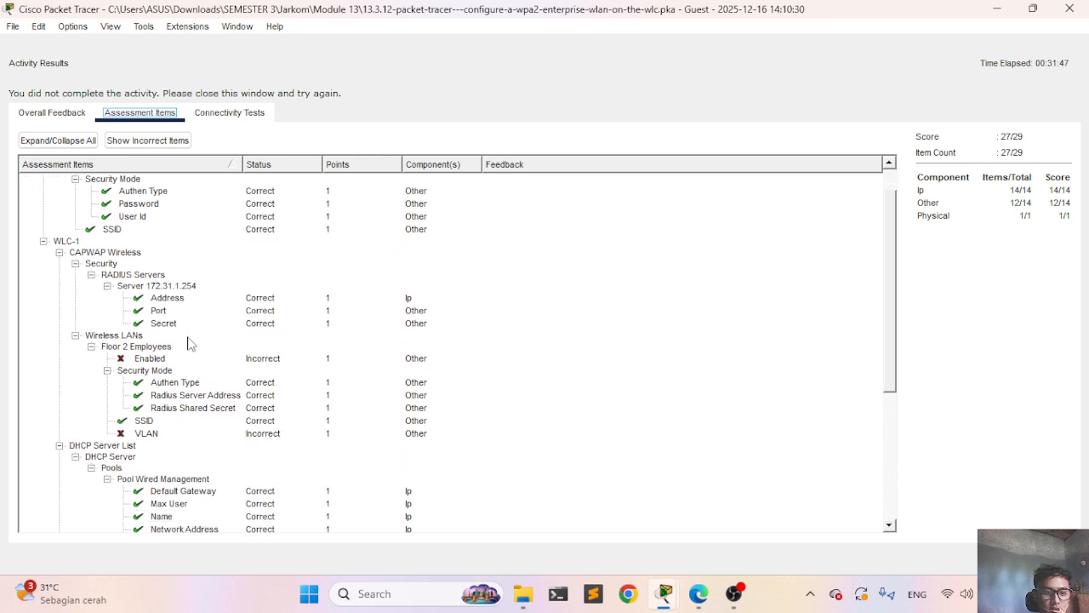
scroll(189, 343, down, 1)
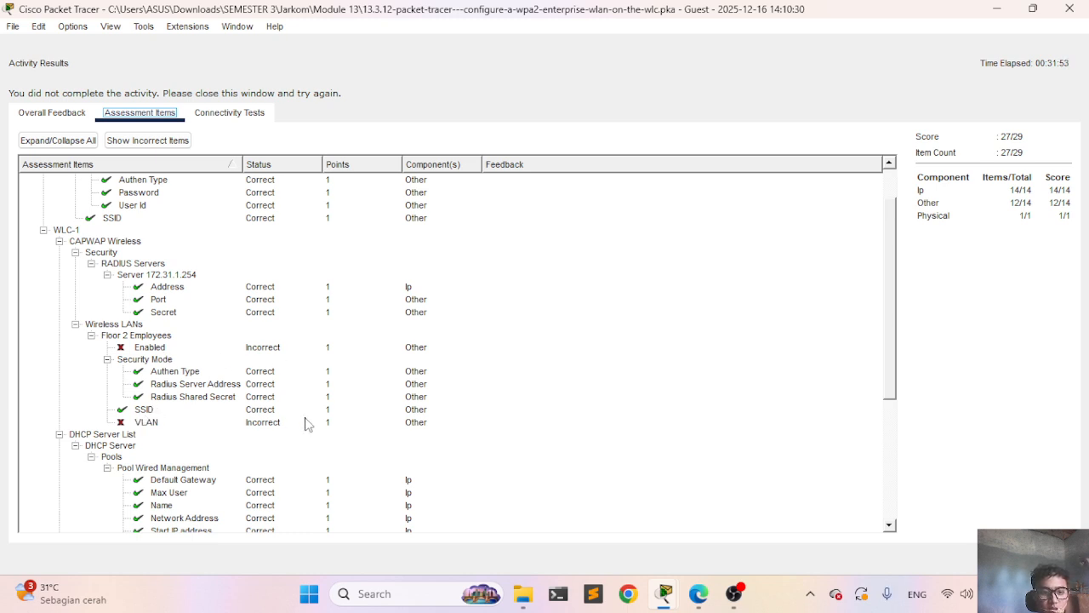
Step: Open the controller's WLANs page in the Admin PC browser
key(Escape)
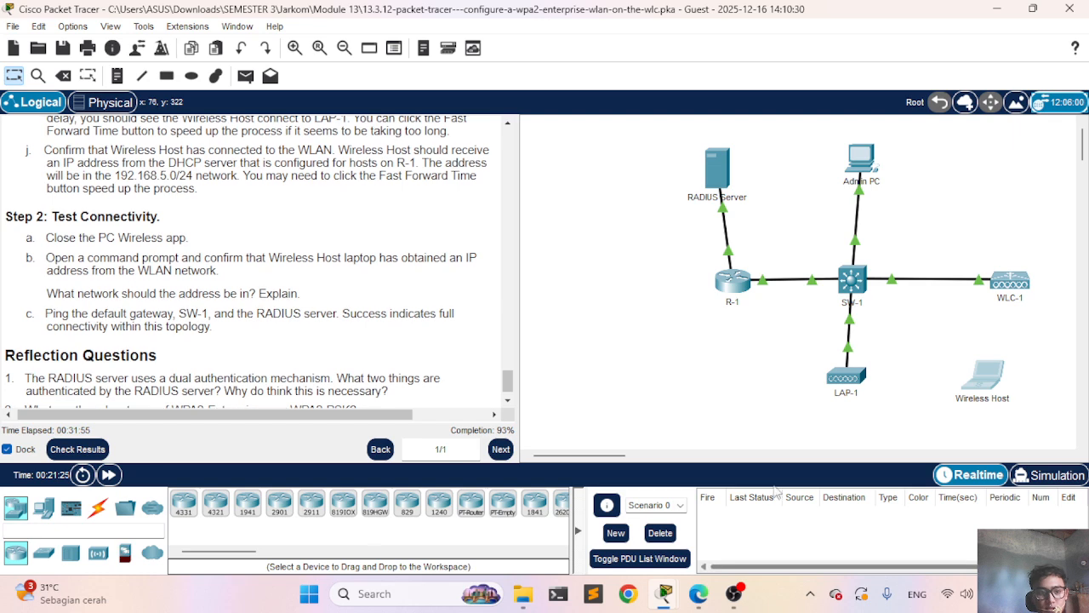
click(858, 174)
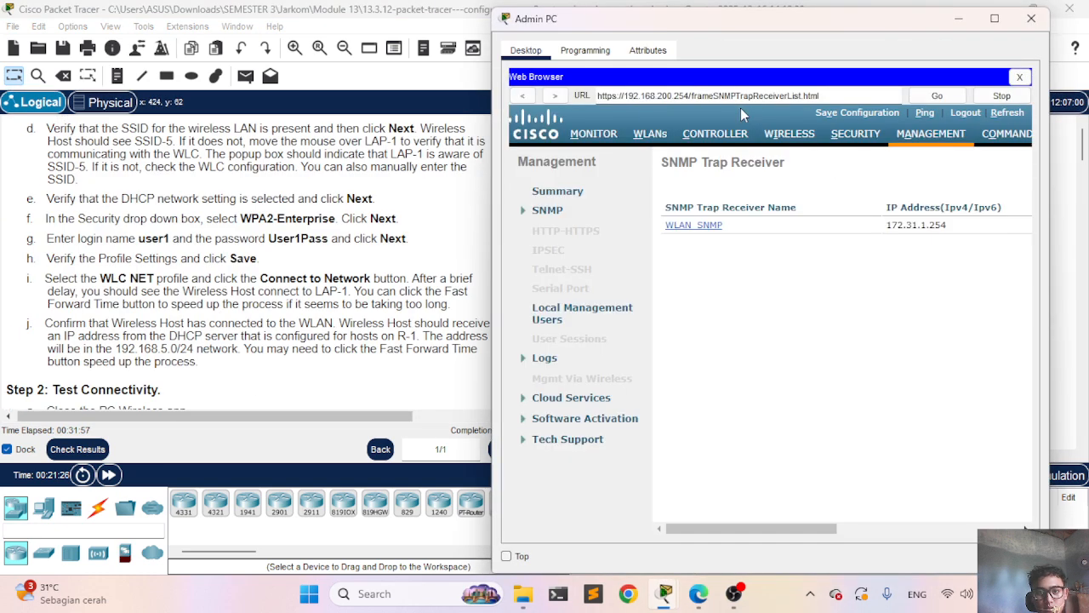
click(652, 132)
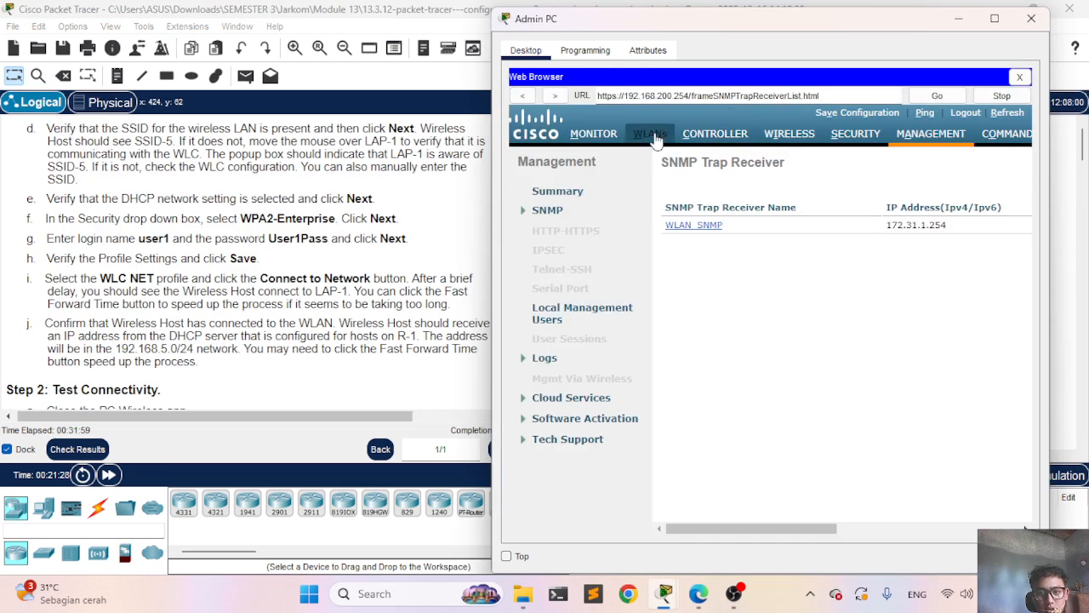
Step: Recheck the per-item assessment results, then close them
click(74, 450)
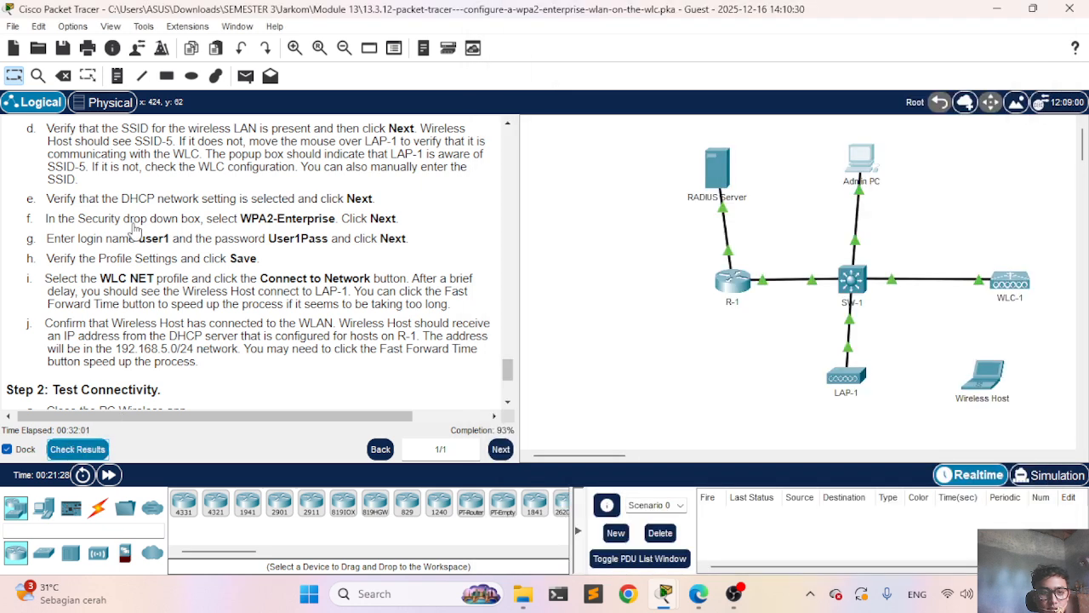
click(141, 114)
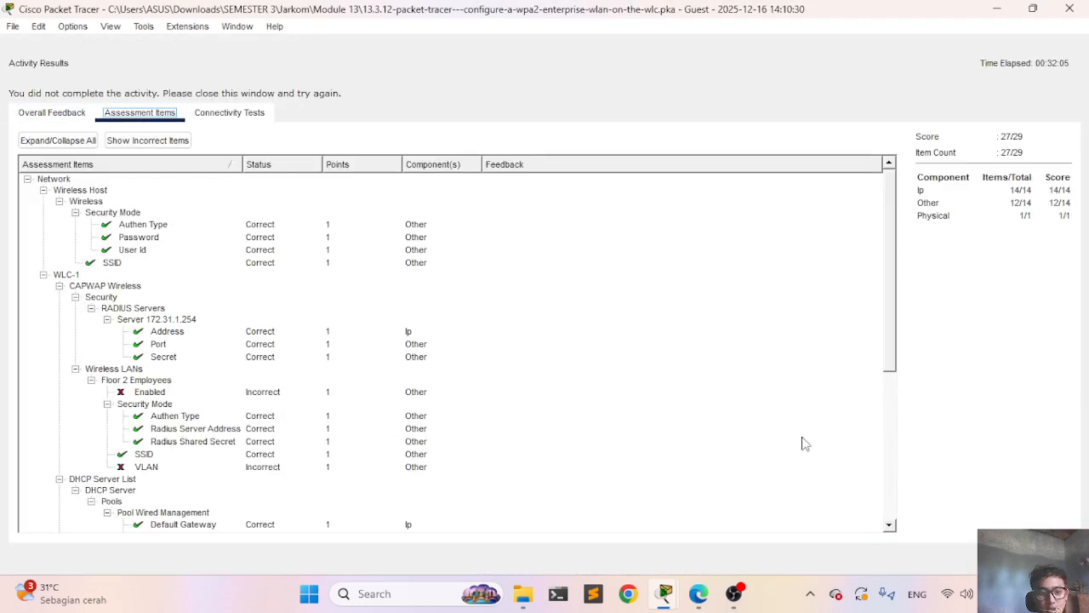
key(alt+F4)
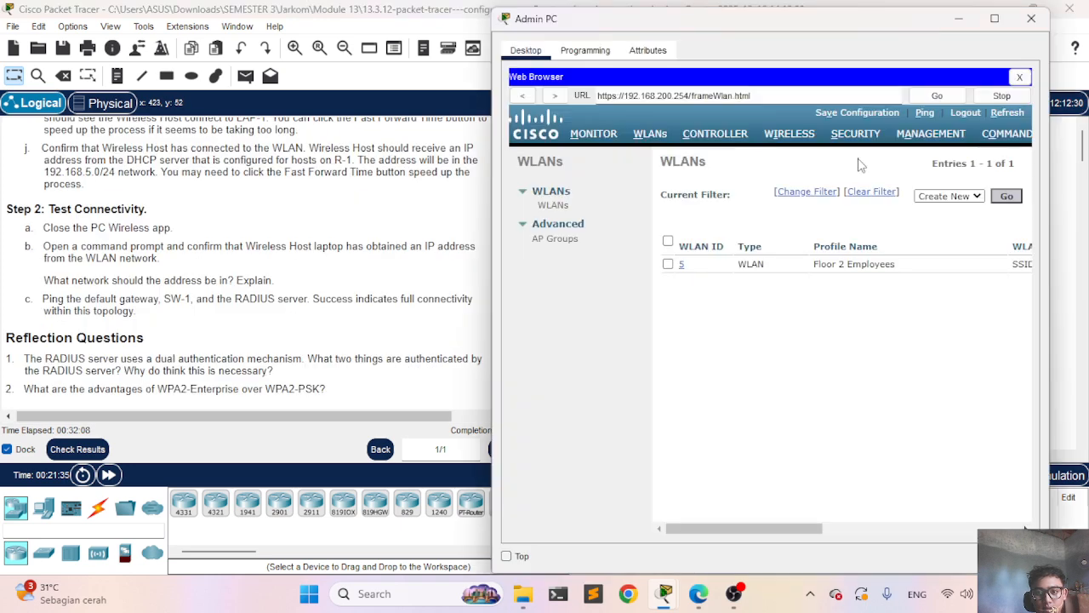
Step: Back in the Admin PC browser, open WLAN 5 (Floor 2 Employees, SSID-5) for editing
click(861, 163)
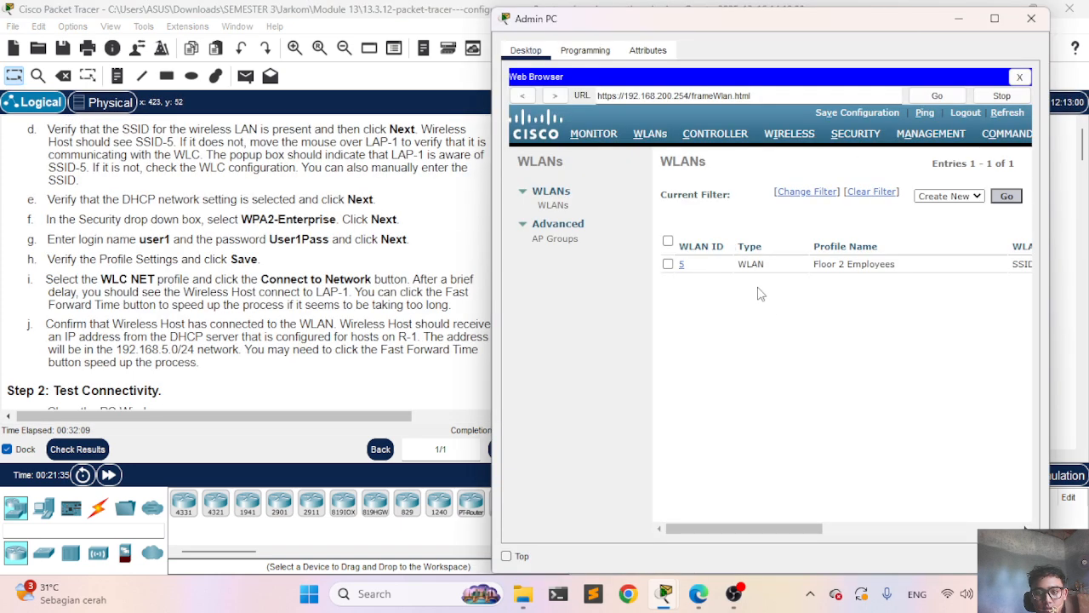
click(682, 266)
scroll(842, 327, right, 2)
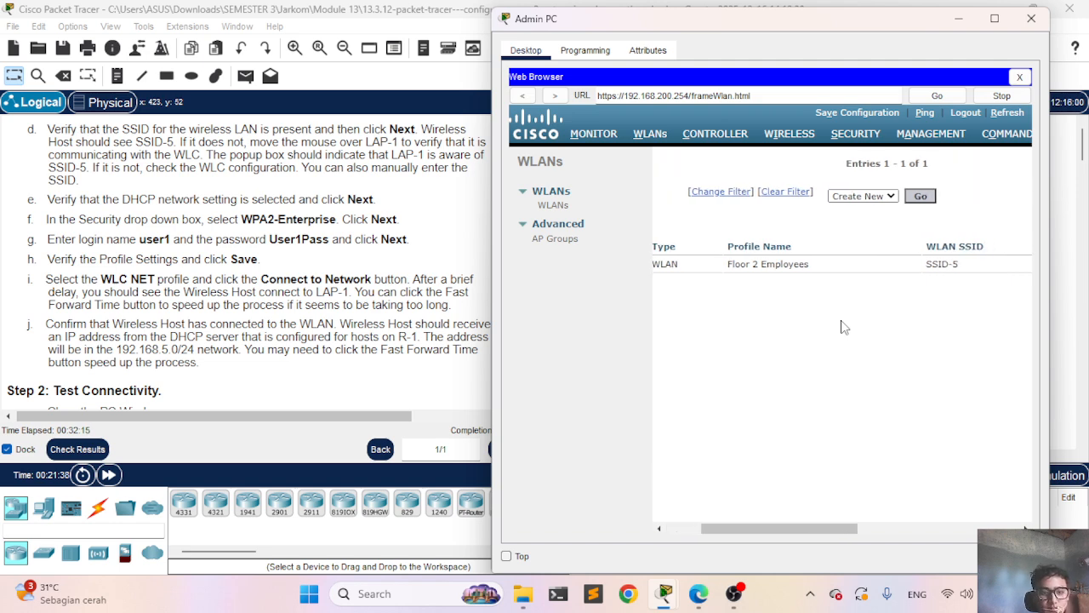
scroll(83, 298, up, 5)
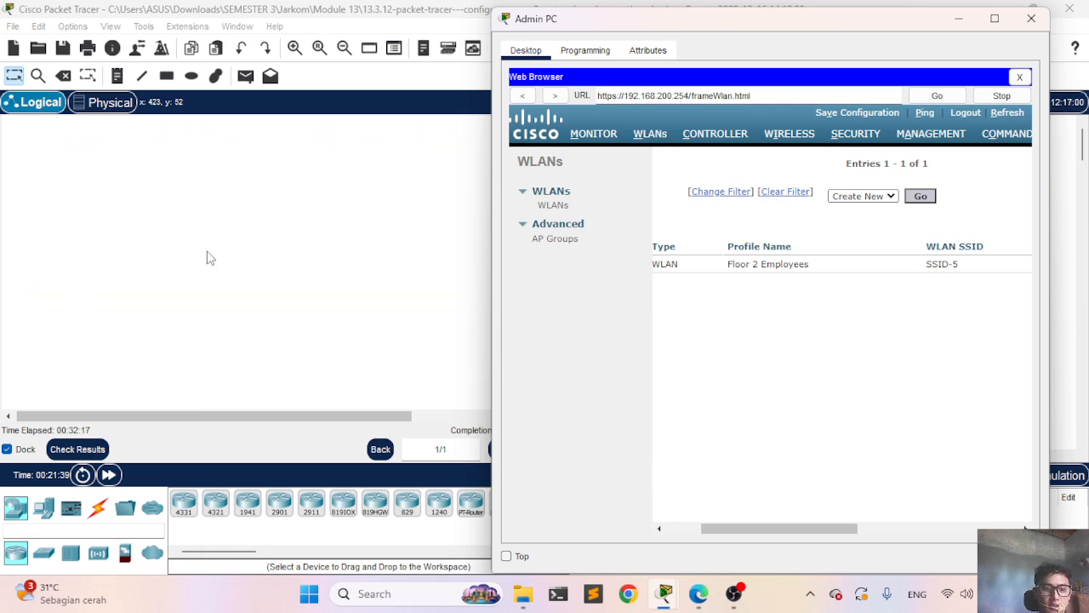
scroll(210, 258, up, 3)
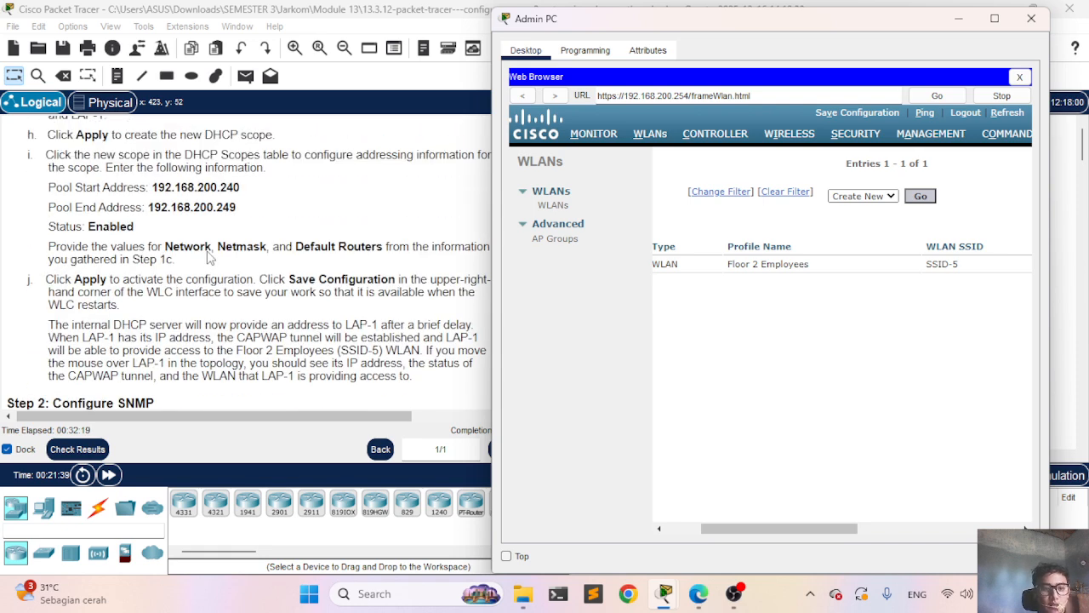
scroll(210, 258, up, 5)
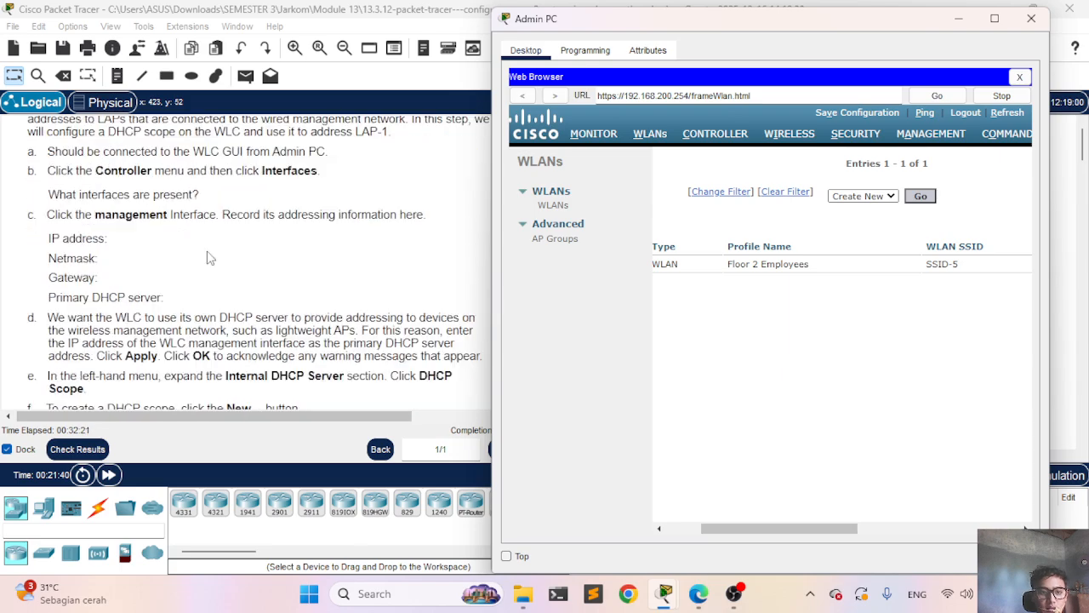
Step: Enable the Floor 2 Employees WLAN and set its interface to WLAN-5
scroll(210, 258, up, 10)
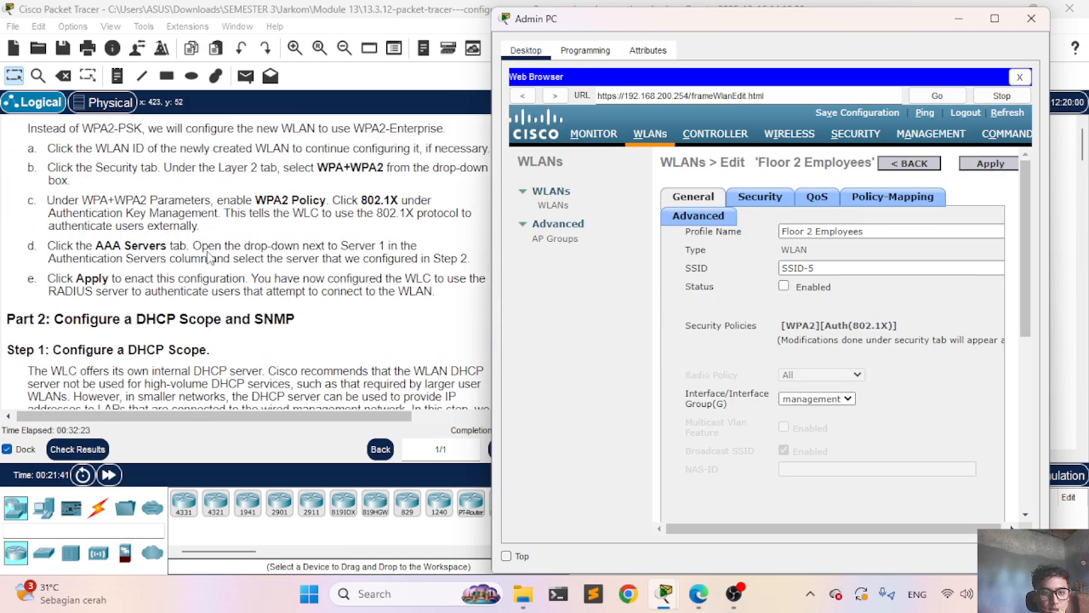
scroll(210, 258, up, 2)
scroll(210, 258, down, 7)
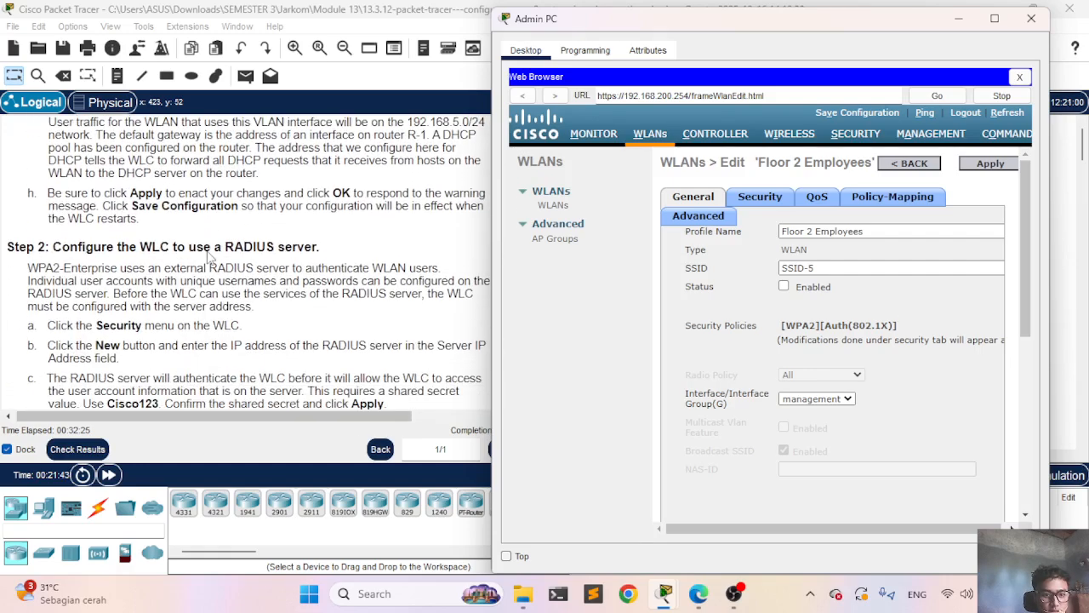
scroll(210, 258, down, 3)
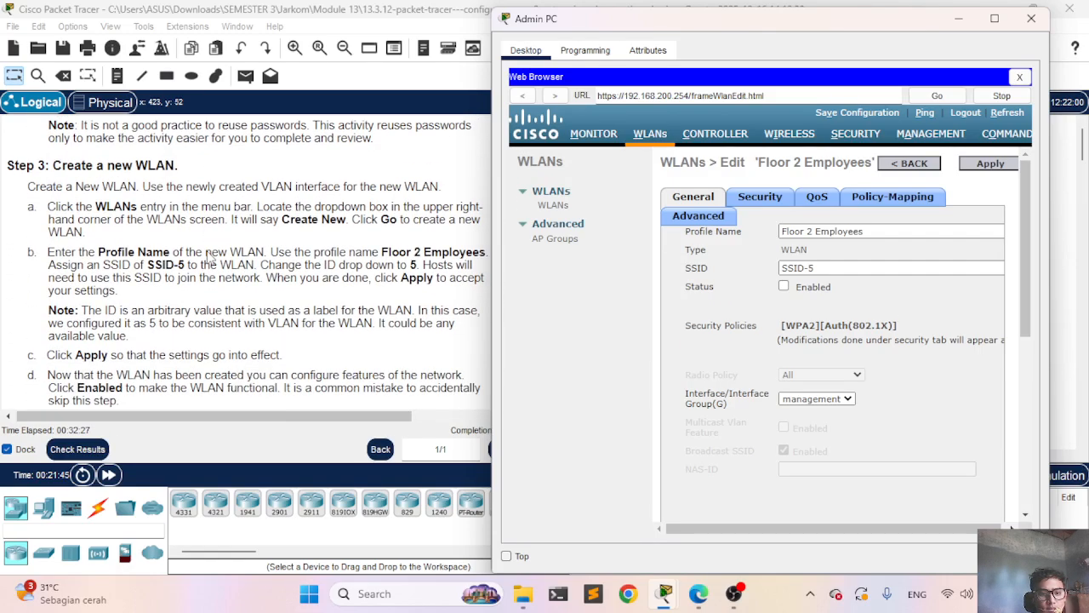
scroll(210, 258, down, 1)
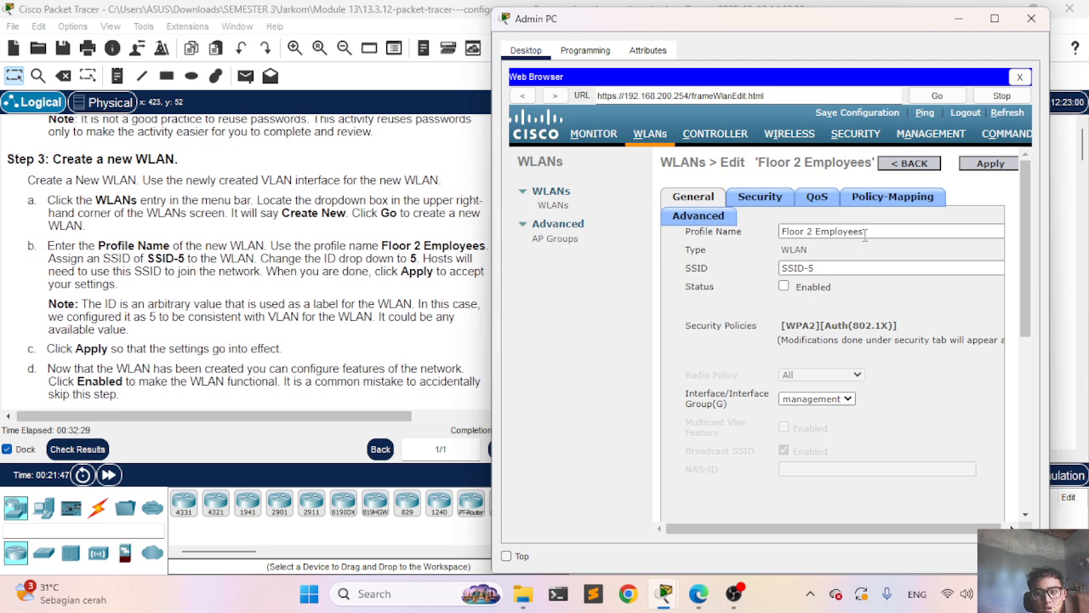
click(784, 286)
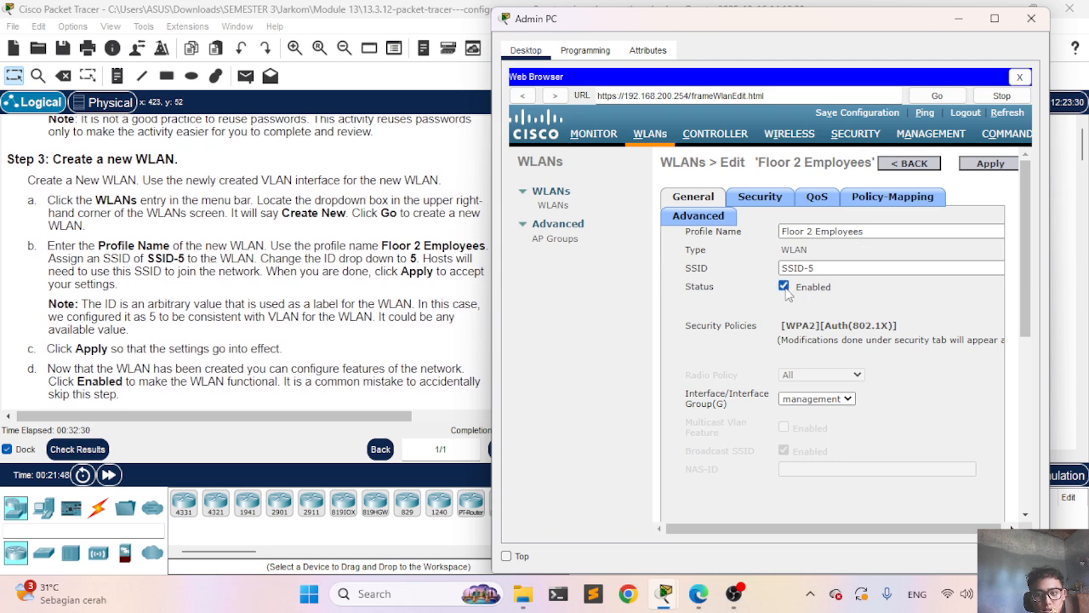
click(835, 401)
click(832, 412)
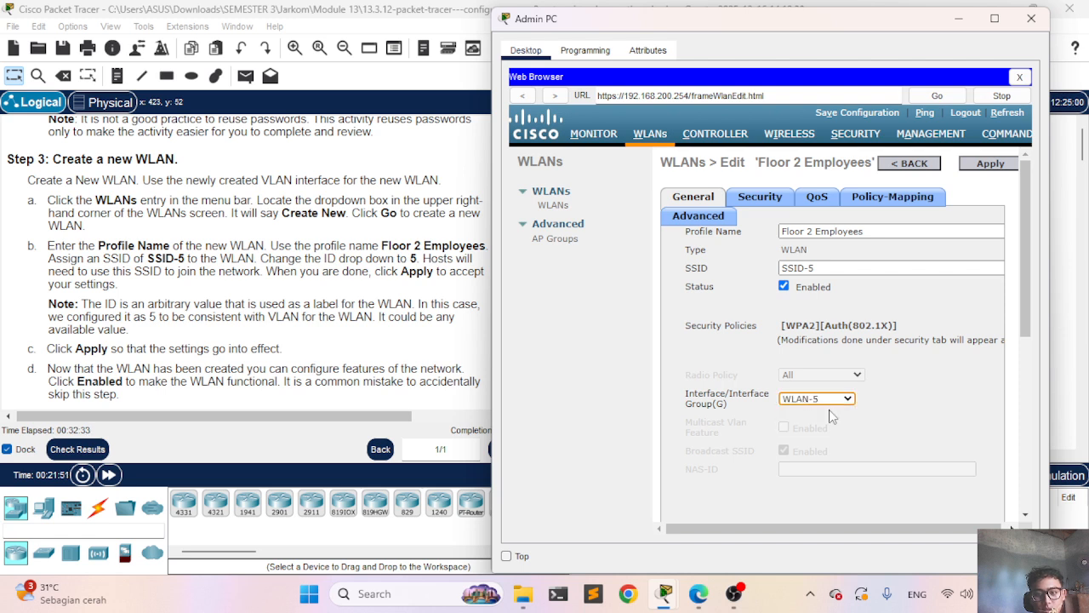
Step: Apply the WLAN changes on the controller and confirm the warning
scroll(883, 397, right, 1)
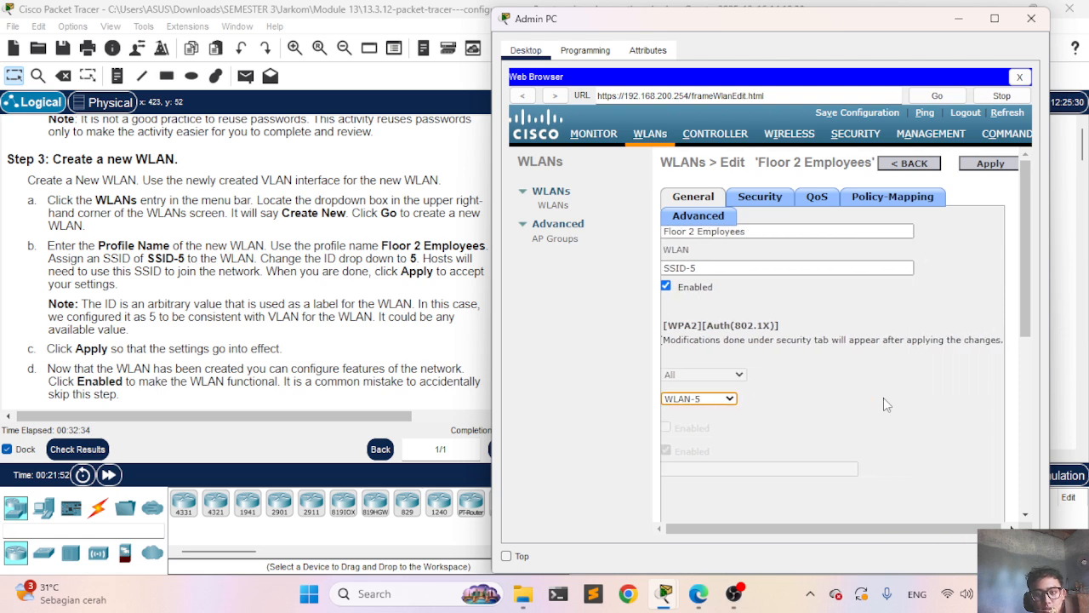
click(977, 165)
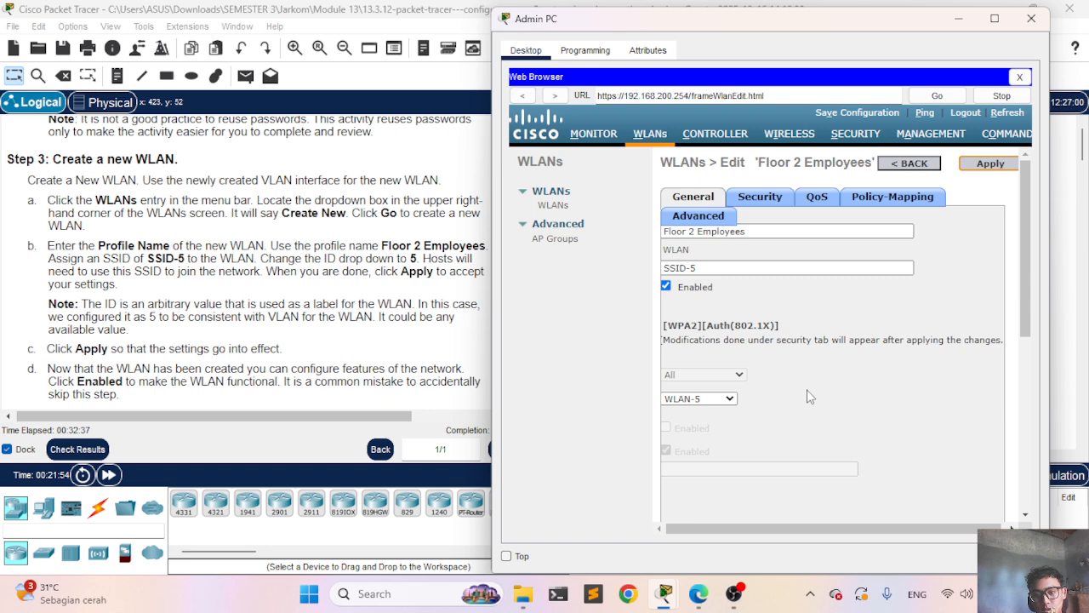
scroll(810, 397, left, 1)
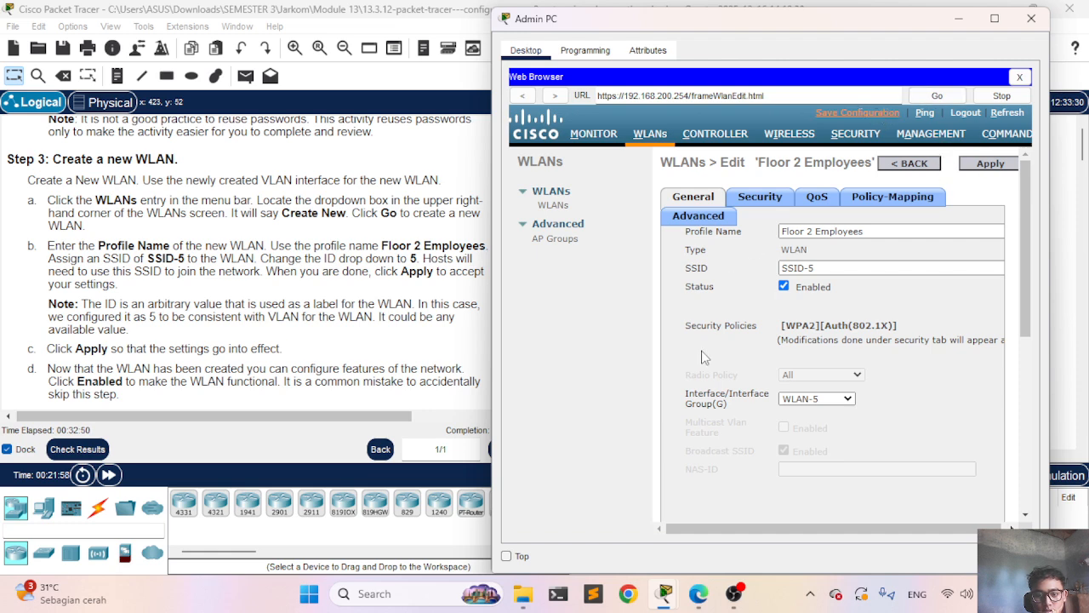
click(867, 323)
drag(741, 32, 890, 111)
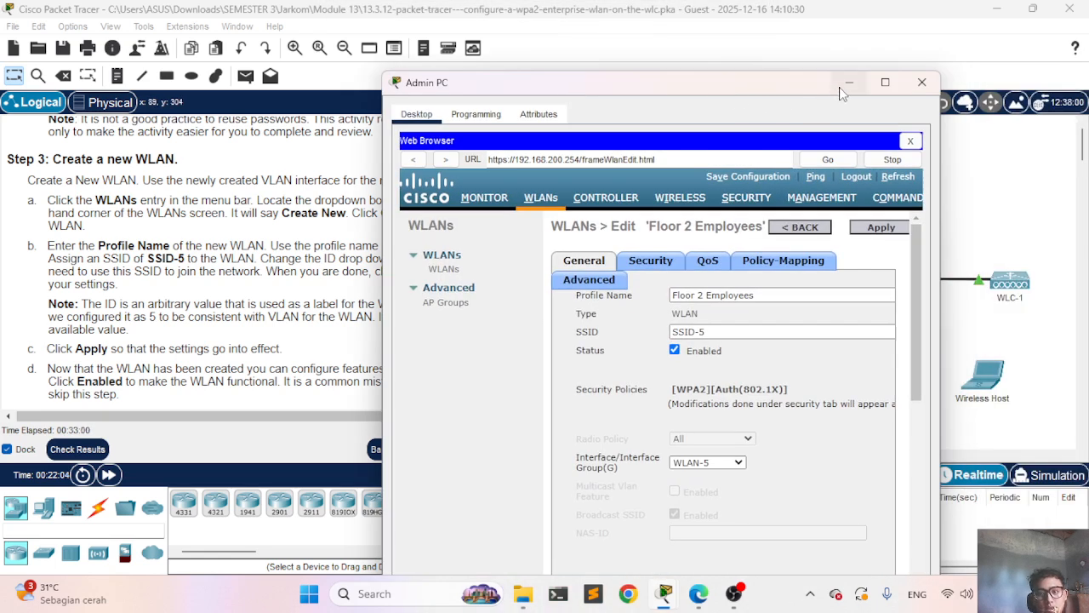
Step: Minimize Admin PC and verify that all 29/29 assessment items are correct
click(839, 89)
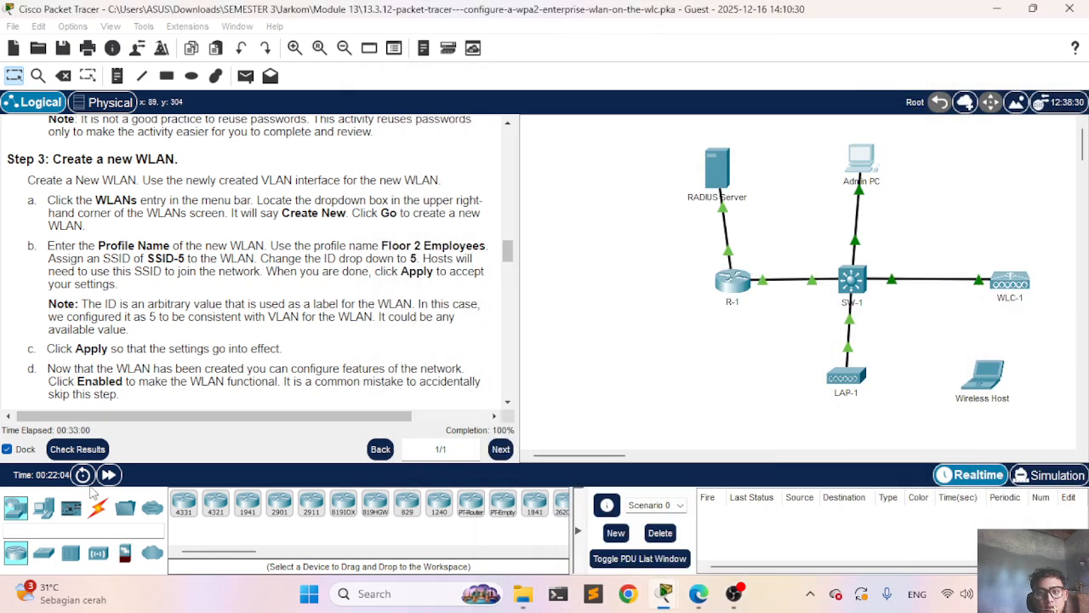
click(77, 449)
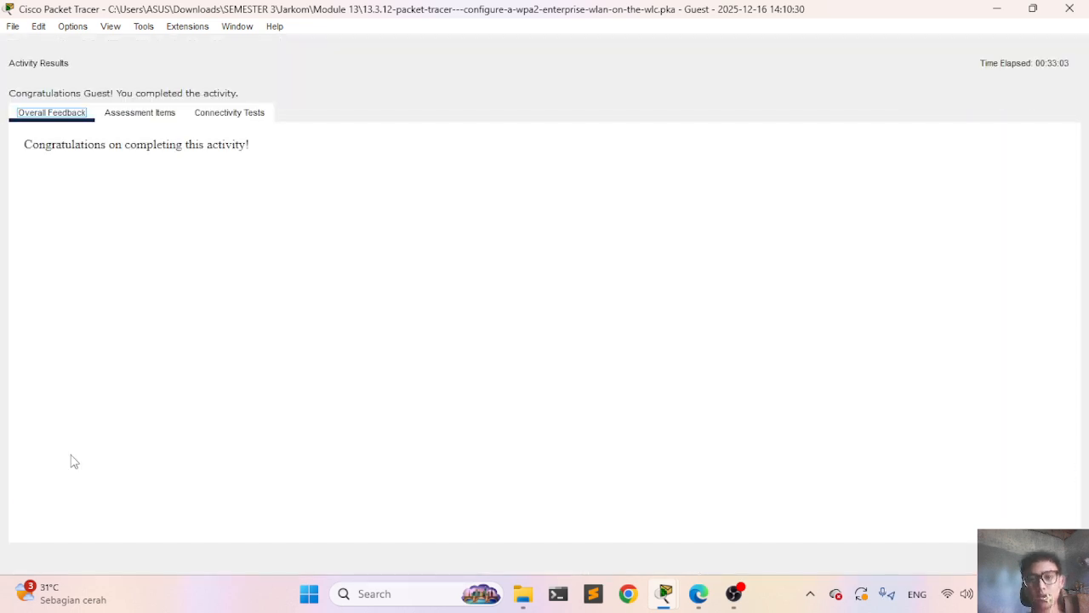
click(148, 124)
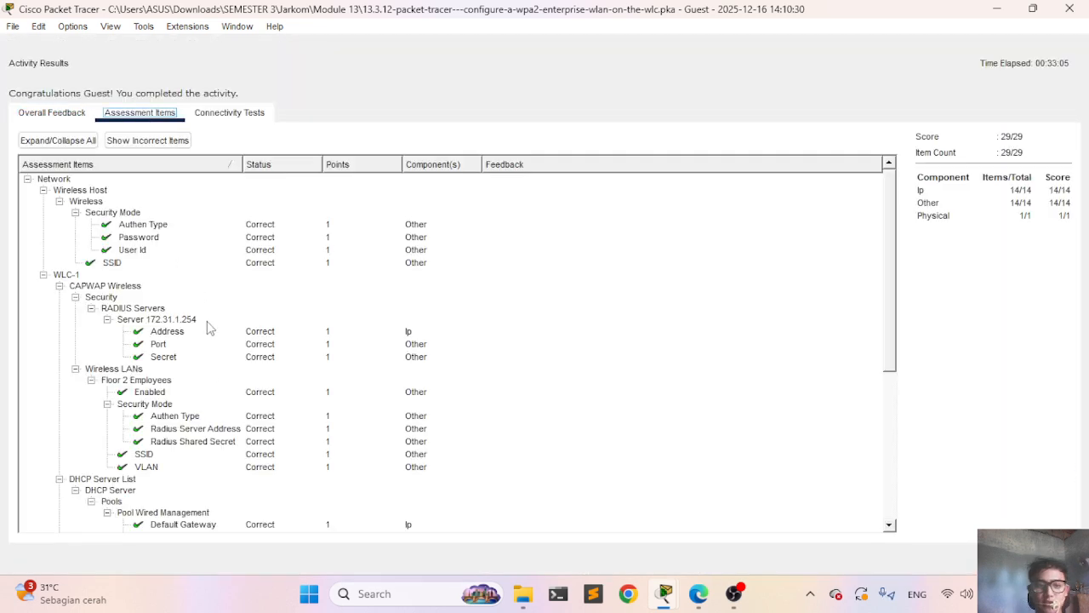
scroll(211, 371, down, 7)
scroll(211, 371, up, 1)
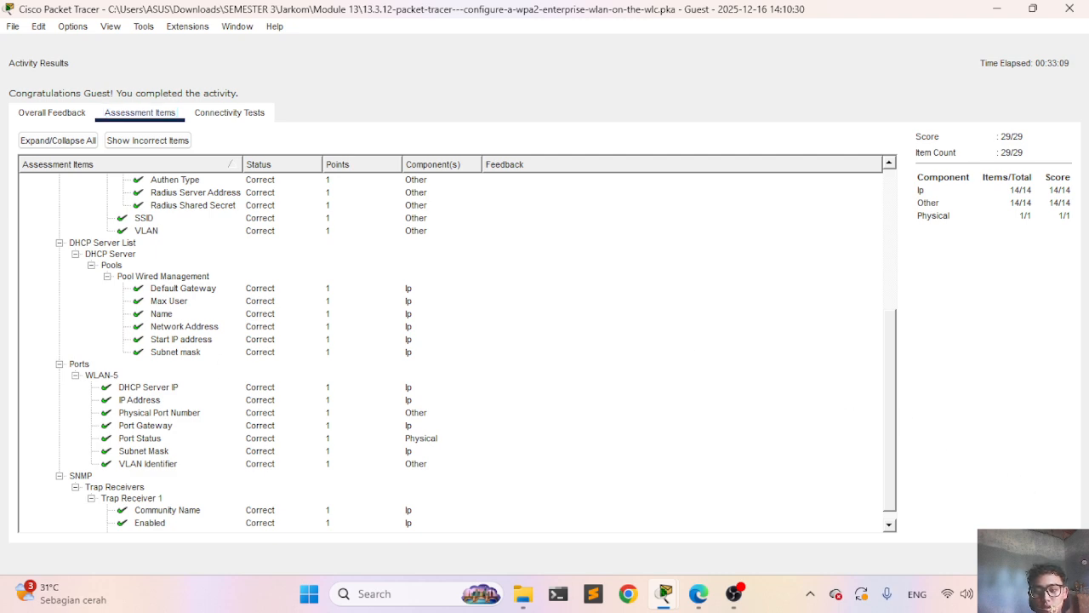
key(Escape)
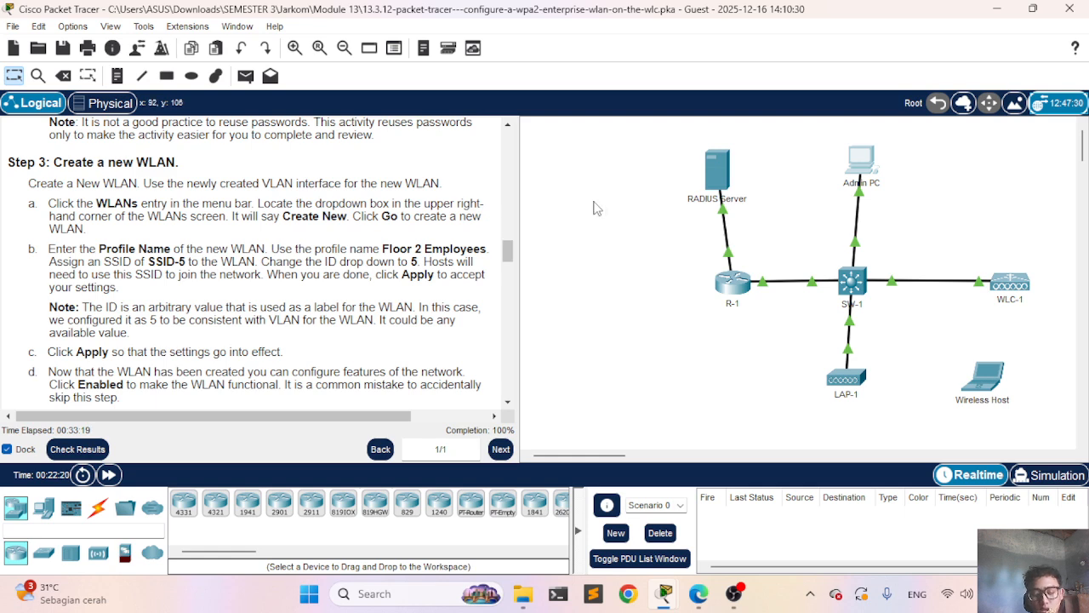
Step: Minimize Packet Tracer and bring OBS Studio to the front
click(996, 9)
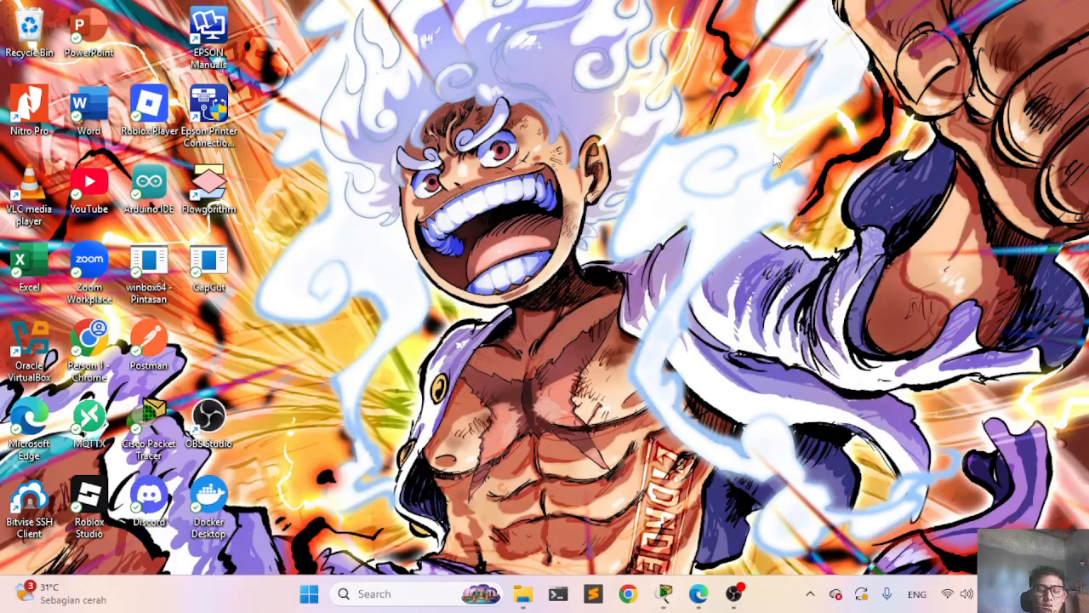
click(733, 594)
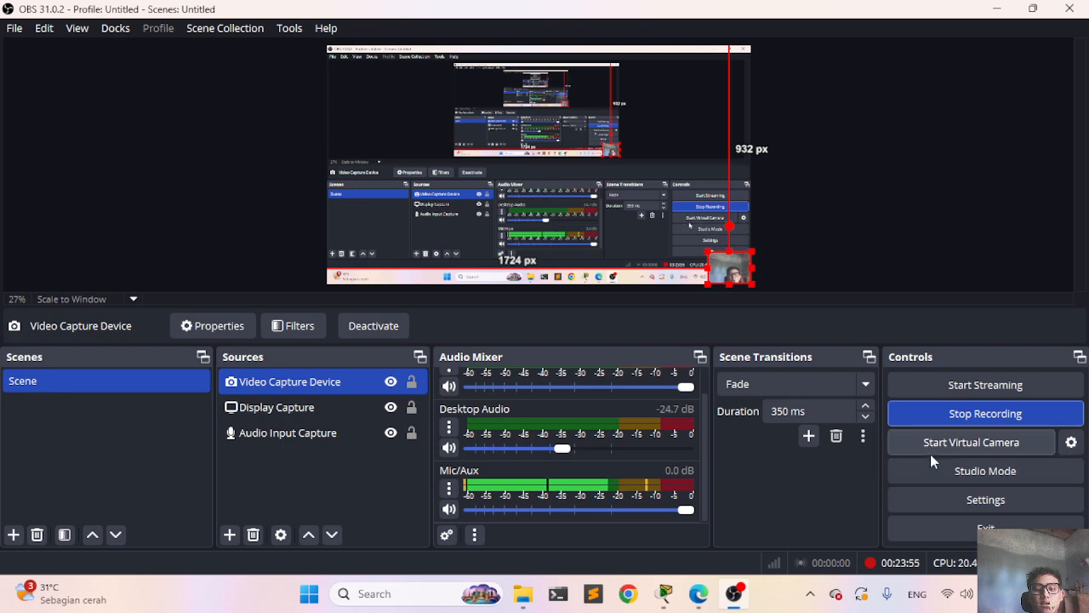